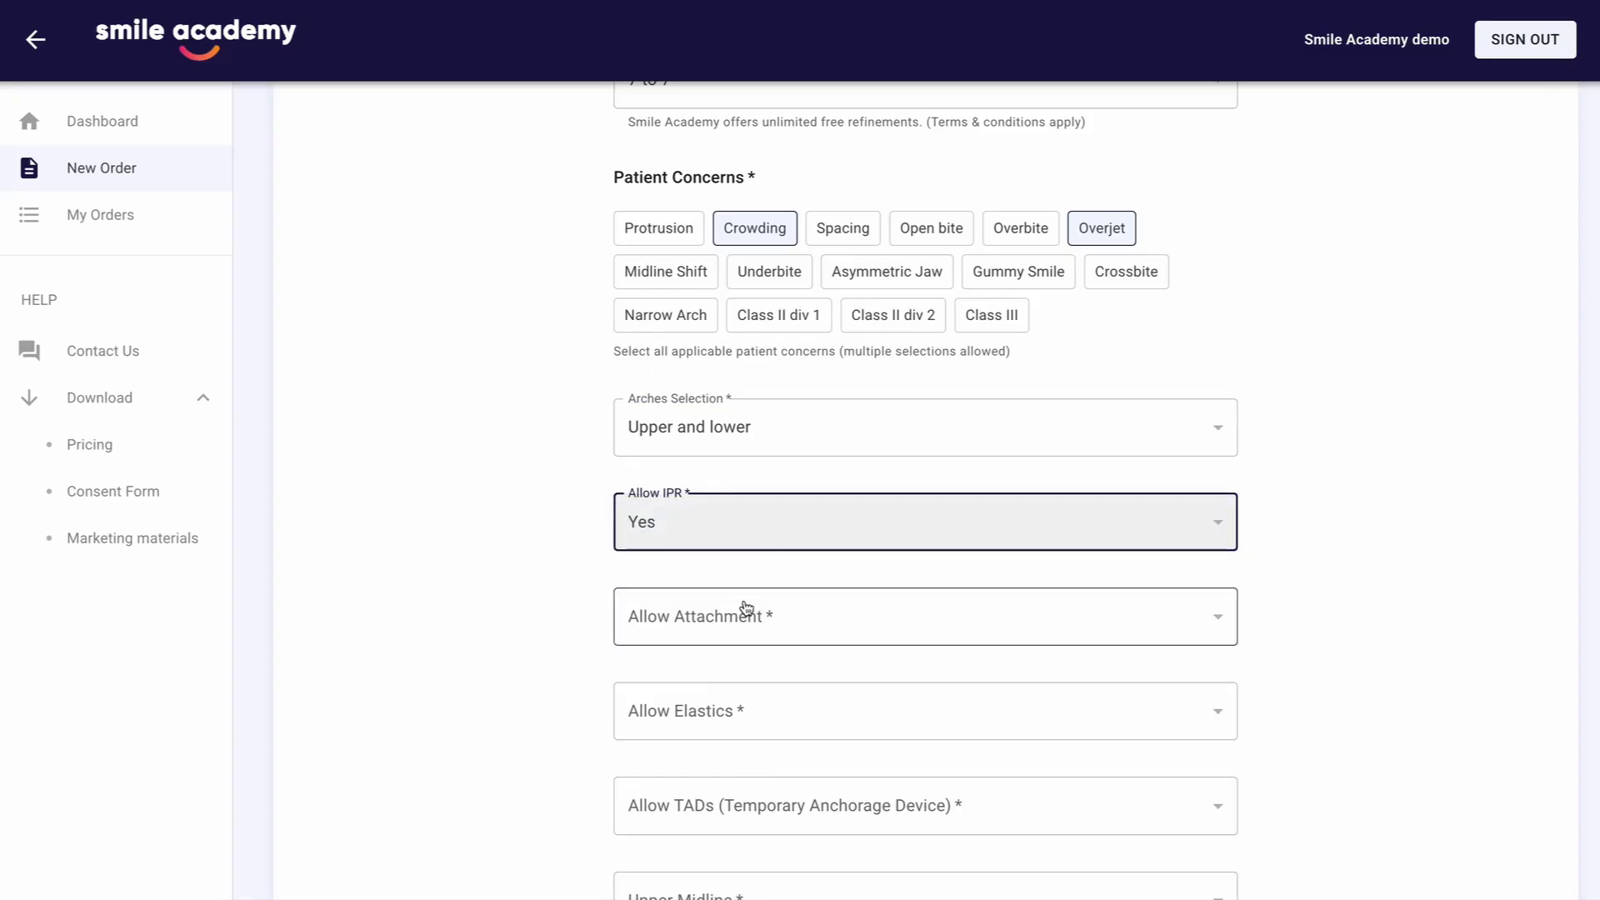
Allow attachments by setting that option to Yes, and set both Allow Elastics and Allow TADs to No
left_click(739, 618)
left_click(701, 625)
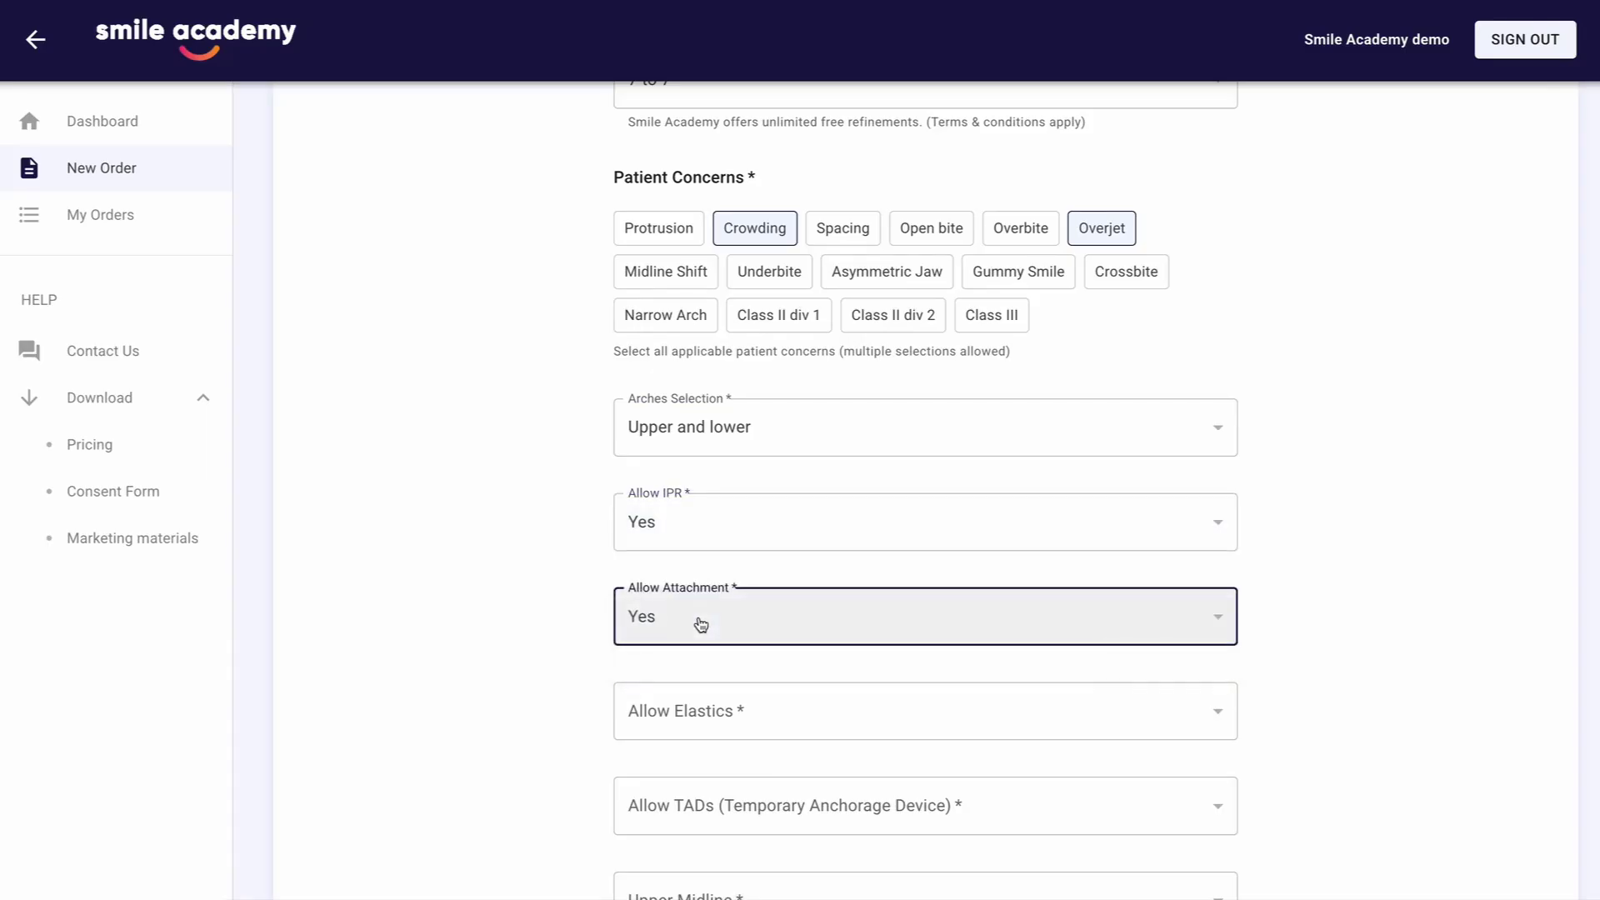
scroll(701, 625, "down", 1)
left_click(697, 612)
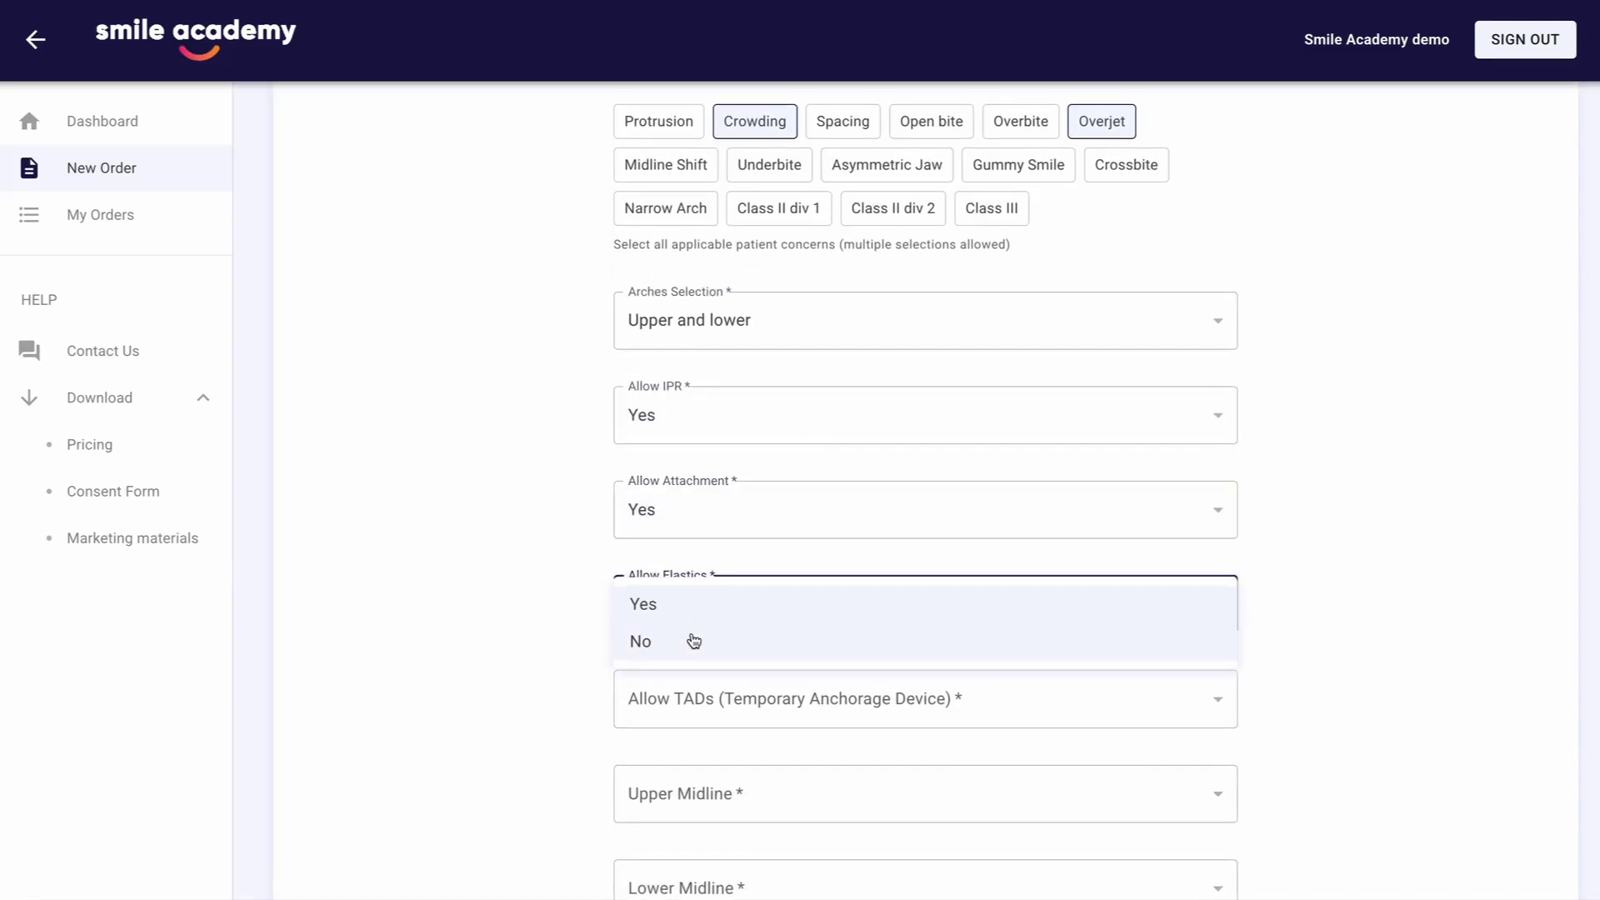
left_click(692, 640)
scroll(689, 636, "down", 1)
left_click(682, 634)
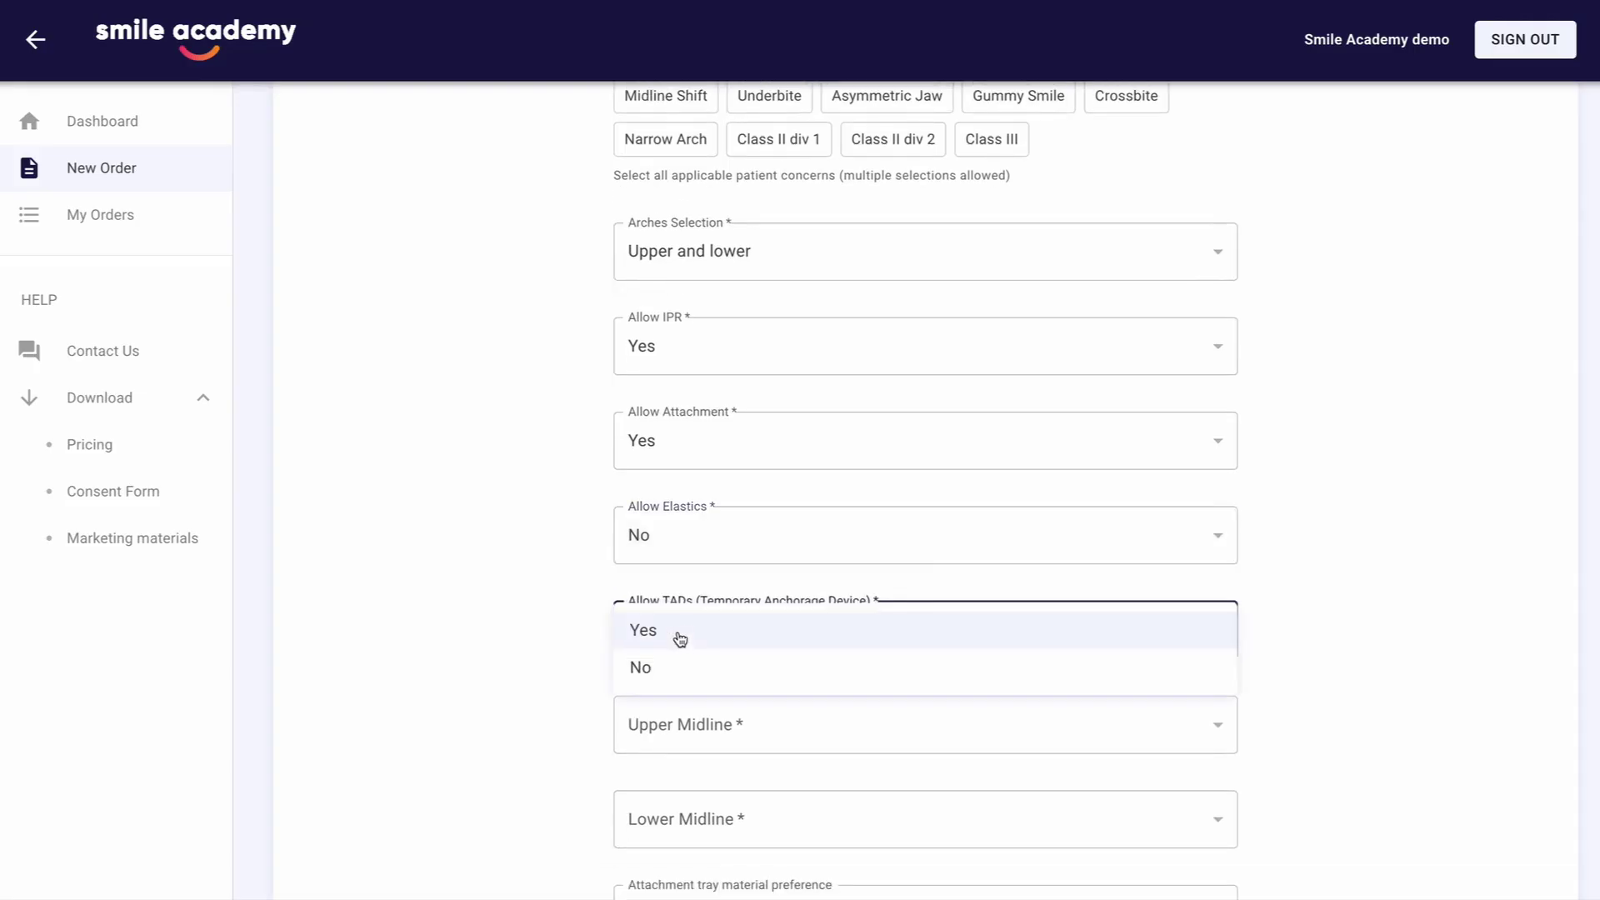
left_click(671, 665)
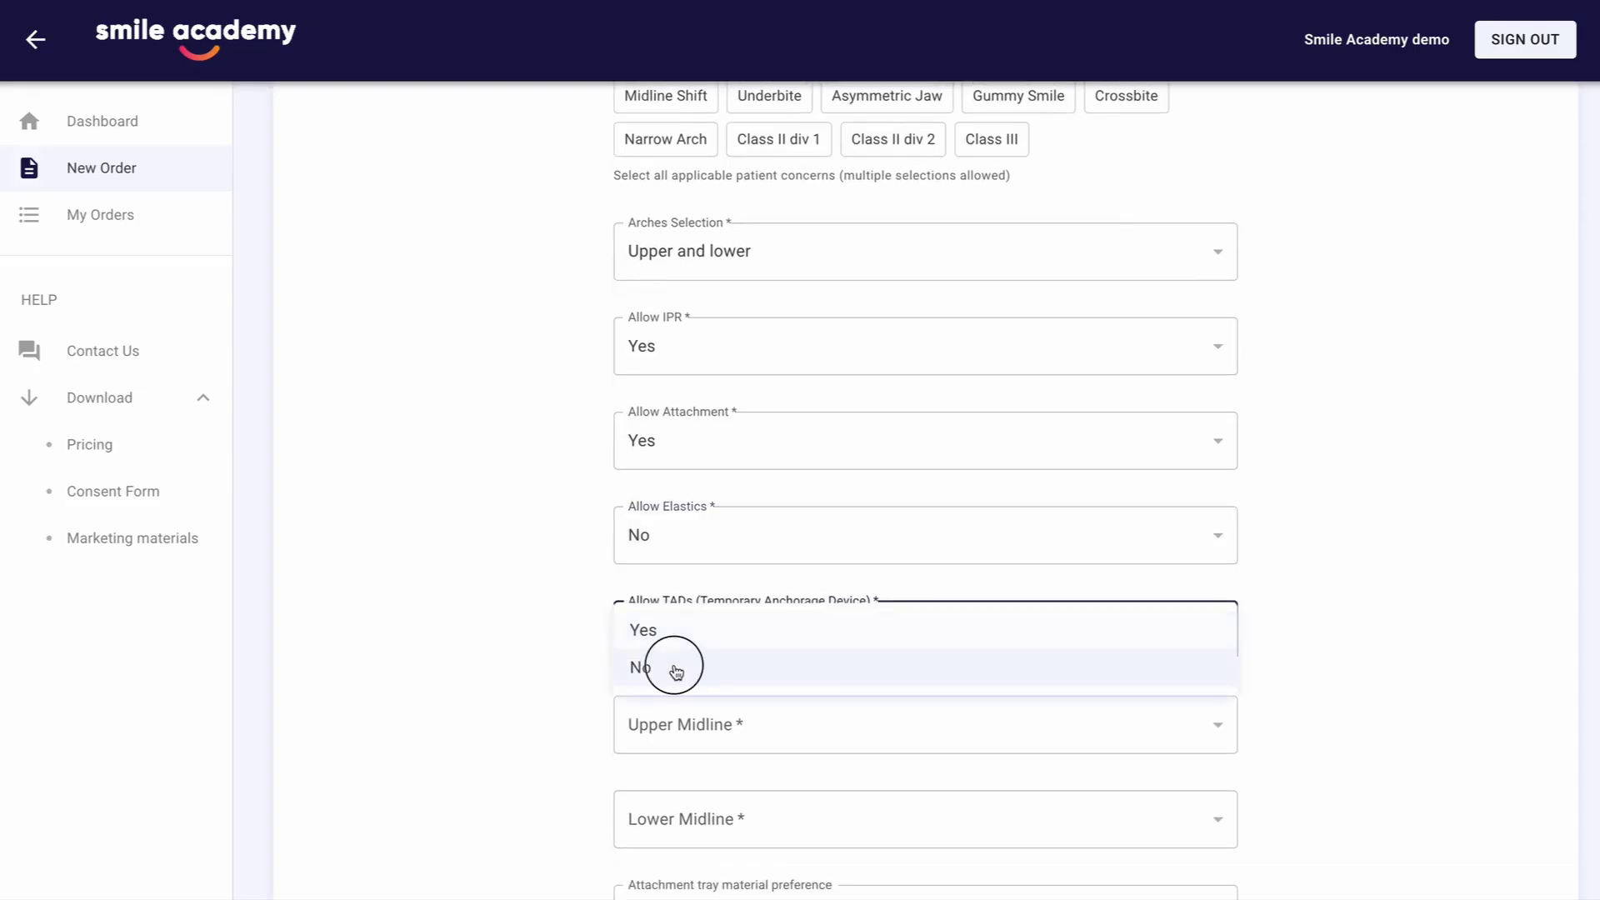
Set the upper midline to Maintain and the lower midline to Improve
left_click(713, 725)
left_click(694, 725)
scroll(658, 726, "down", 2)
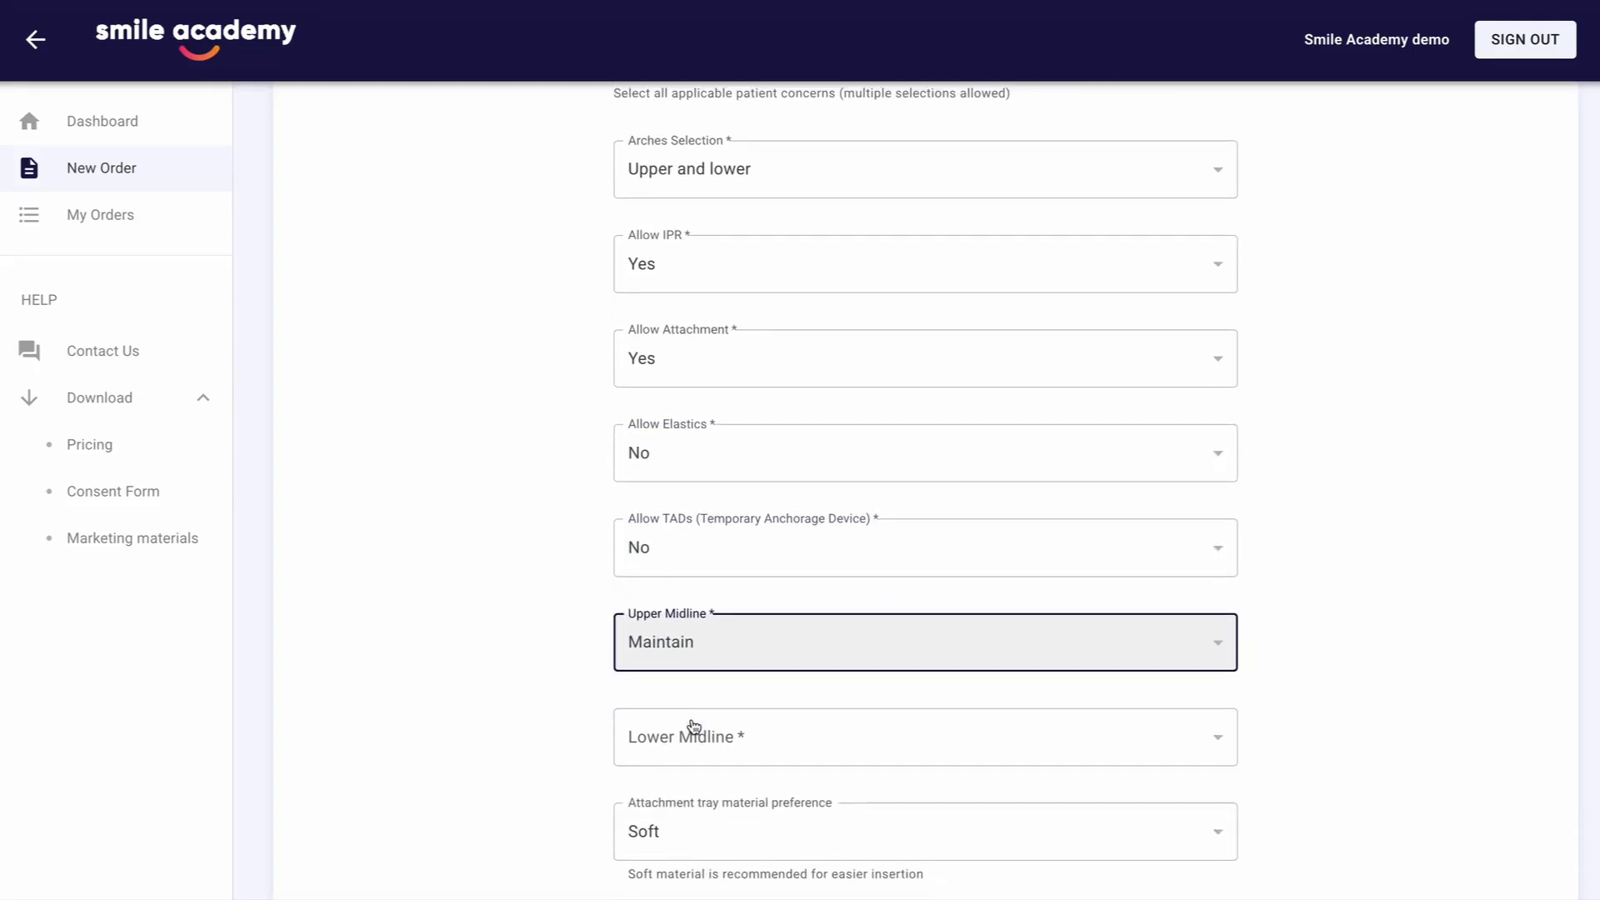
left_click(668, 697)
left_click(675, 728)
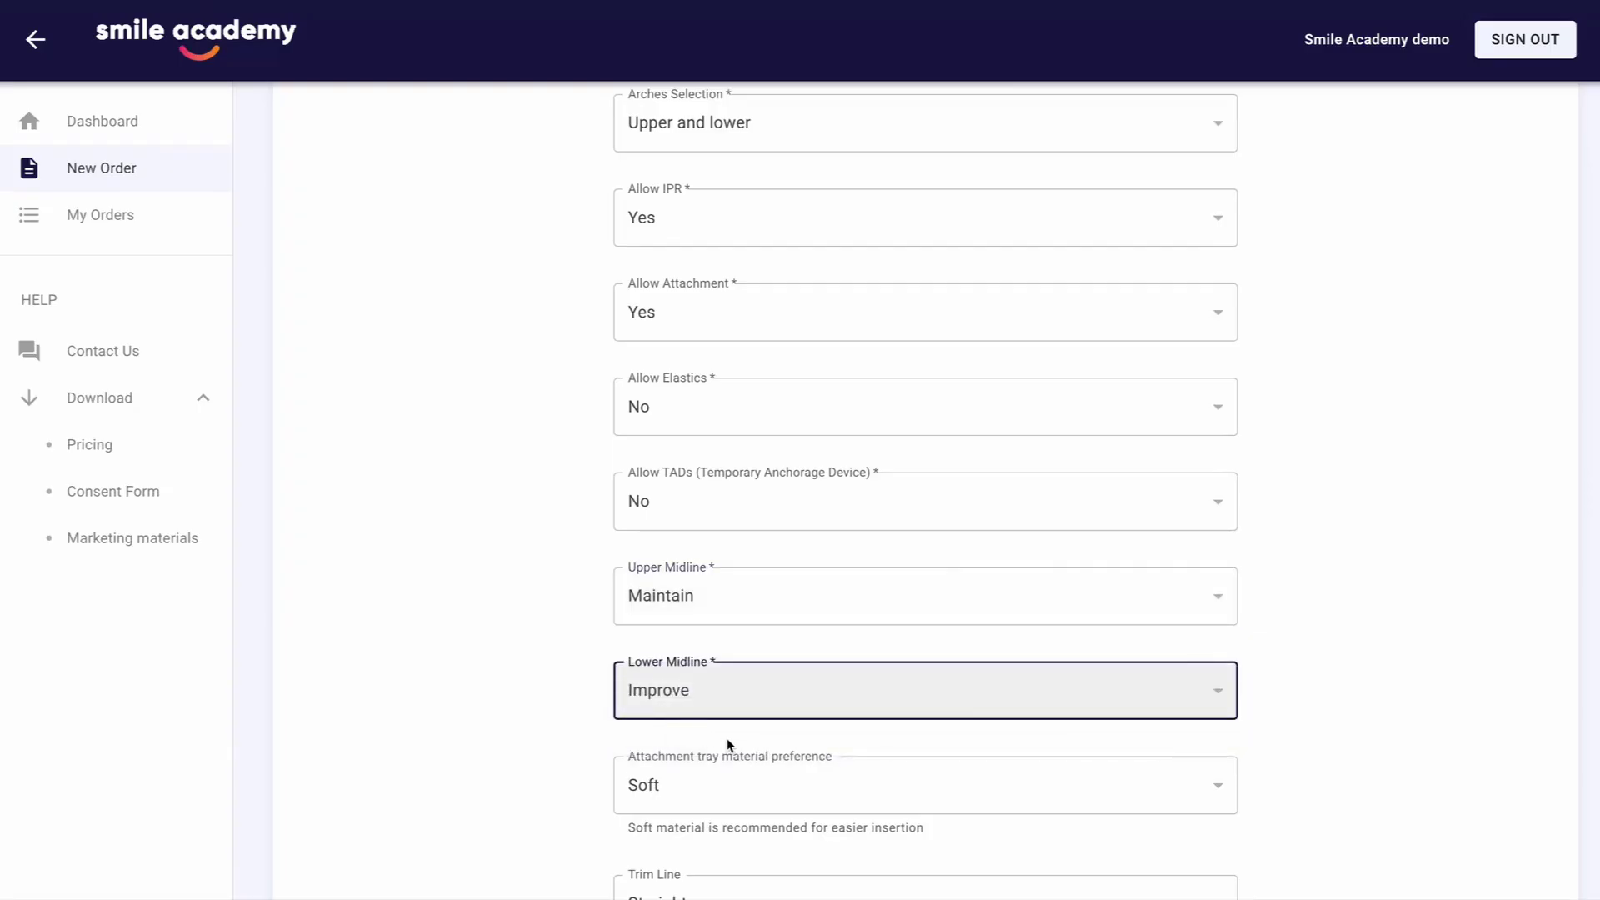
Choose Soft as the attachment tray material preference and Straight as the trim line
scroll(730, 742, "down", 1)
left_click(714, 742)
left_click(716, 744)
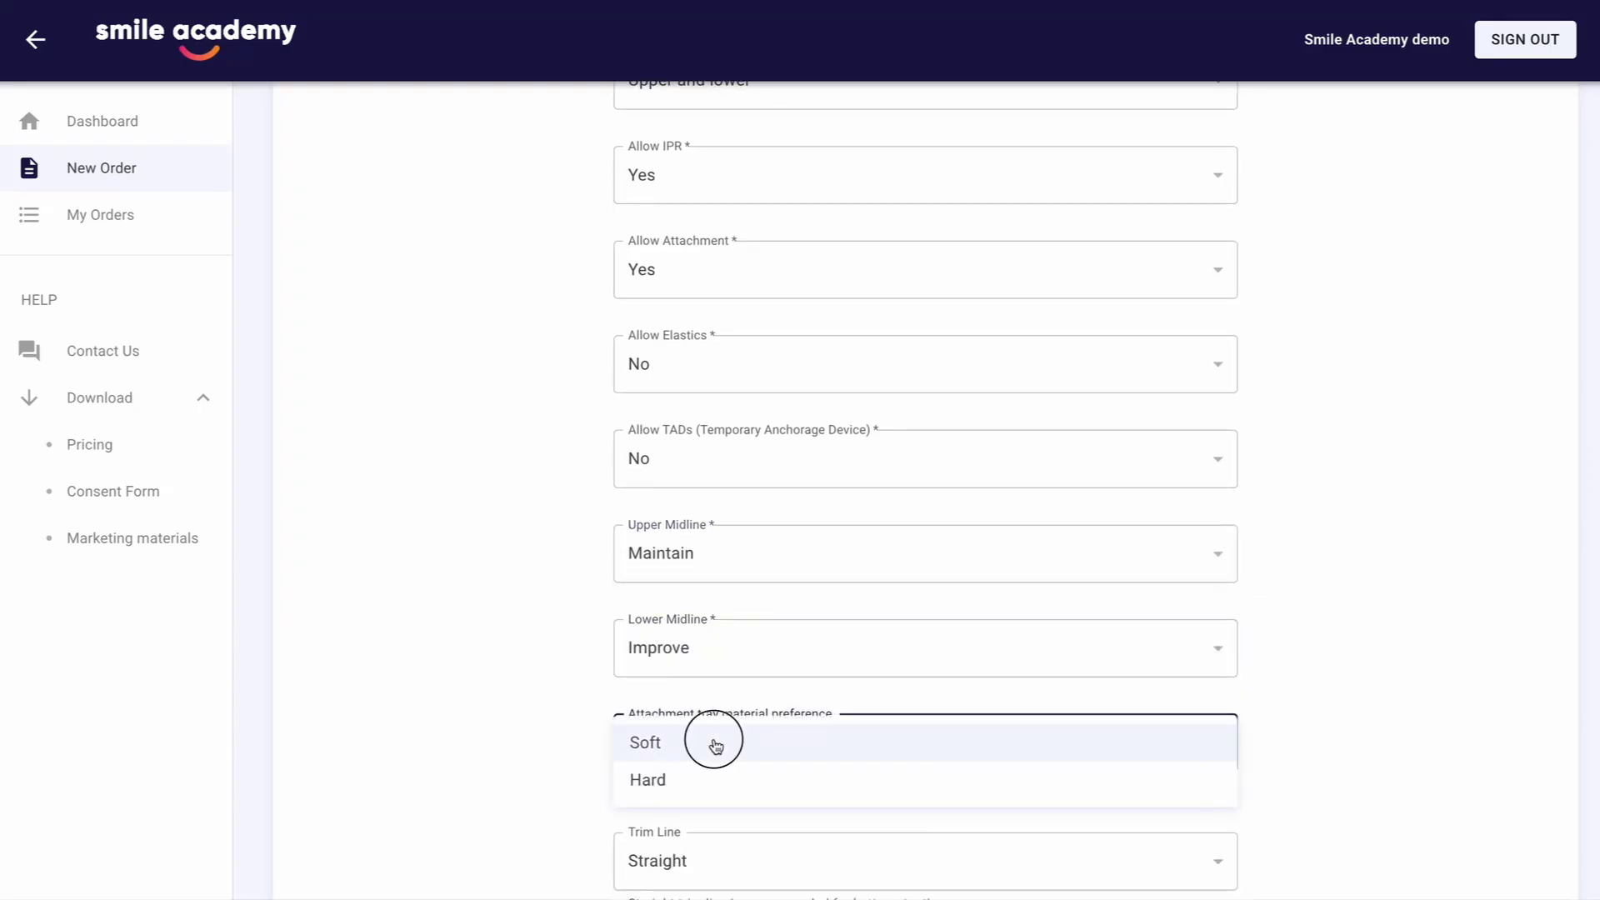
scroll(714, 746, "down", 2)
left_click(704, 760)
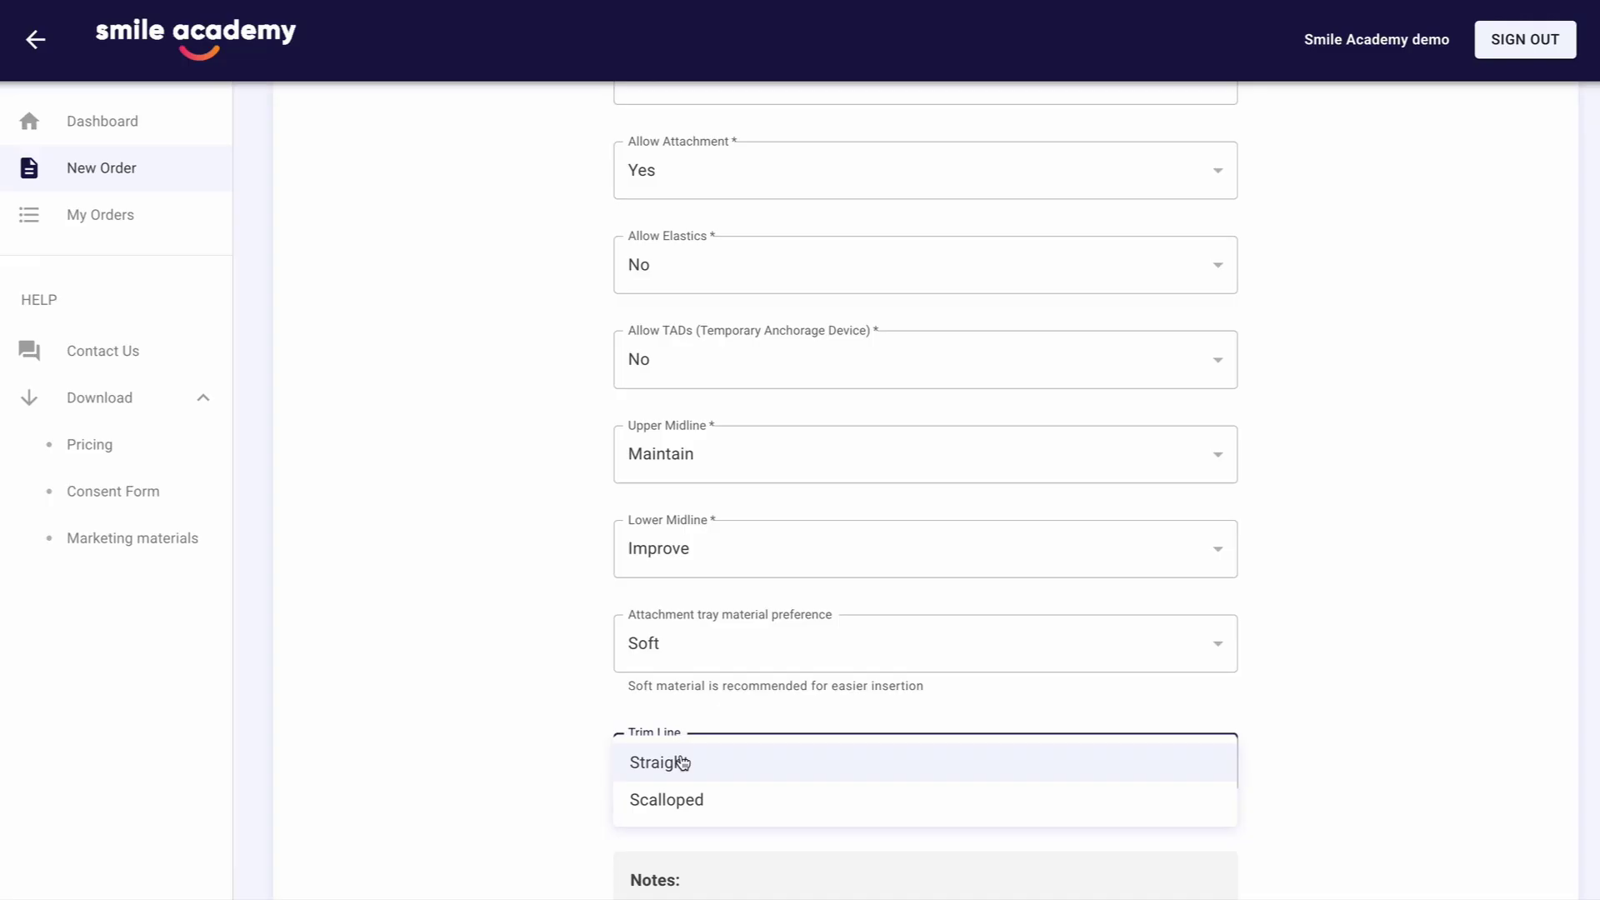
left_click(682, 761)
Enter "Improve crowding and reduce overjet." as the treatment goal summary
scroll(679, 758, "down", 5)
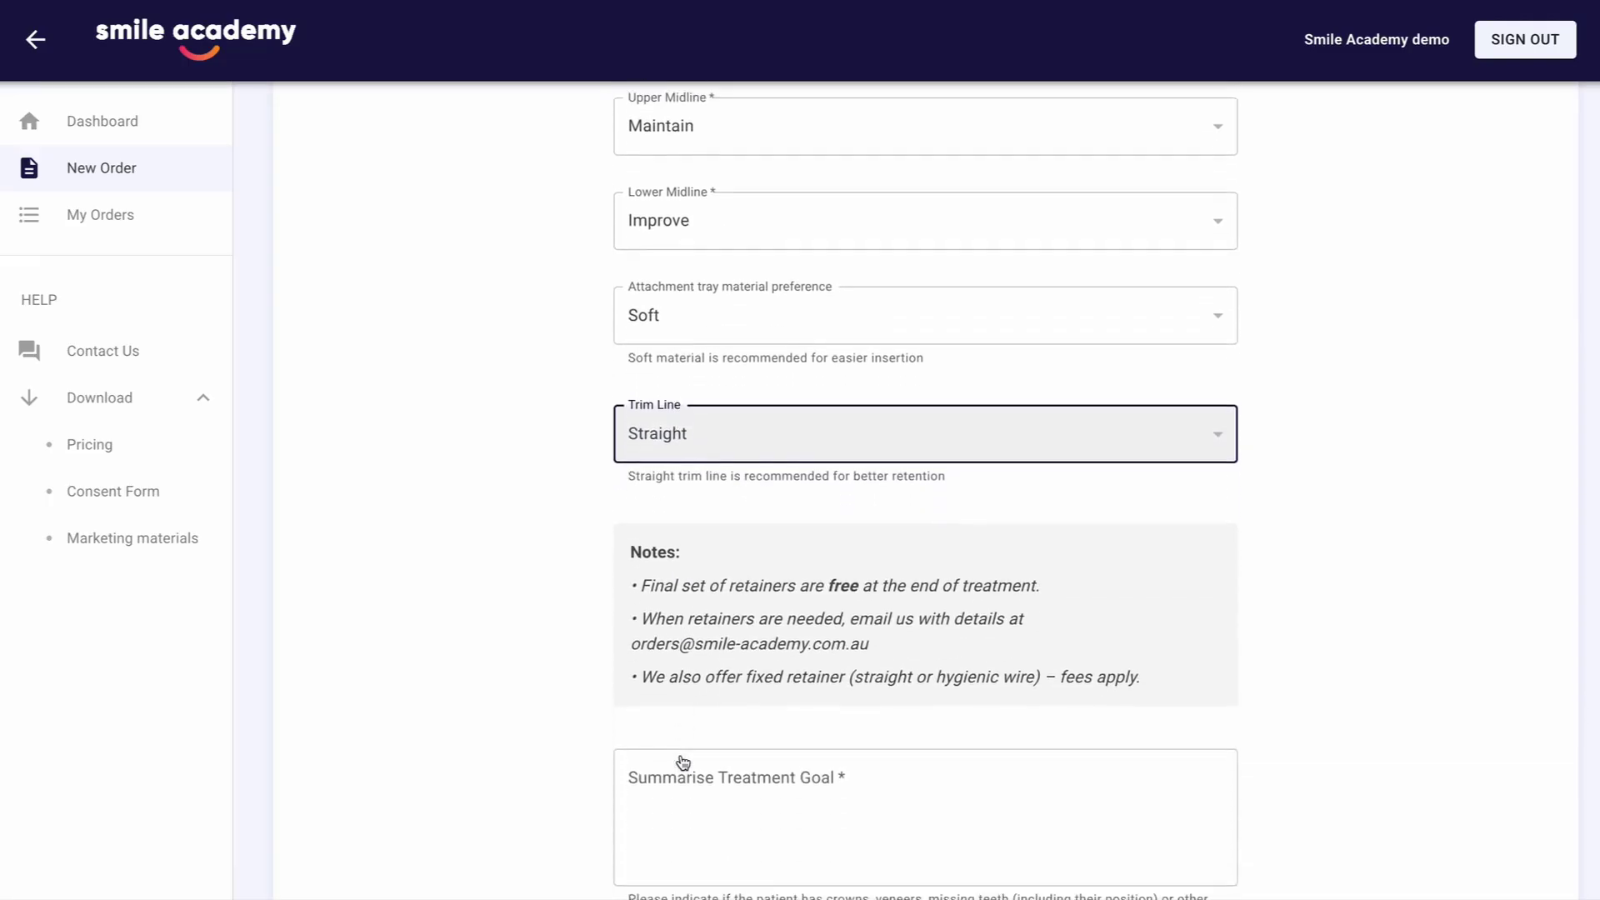
left_click(677, 773)
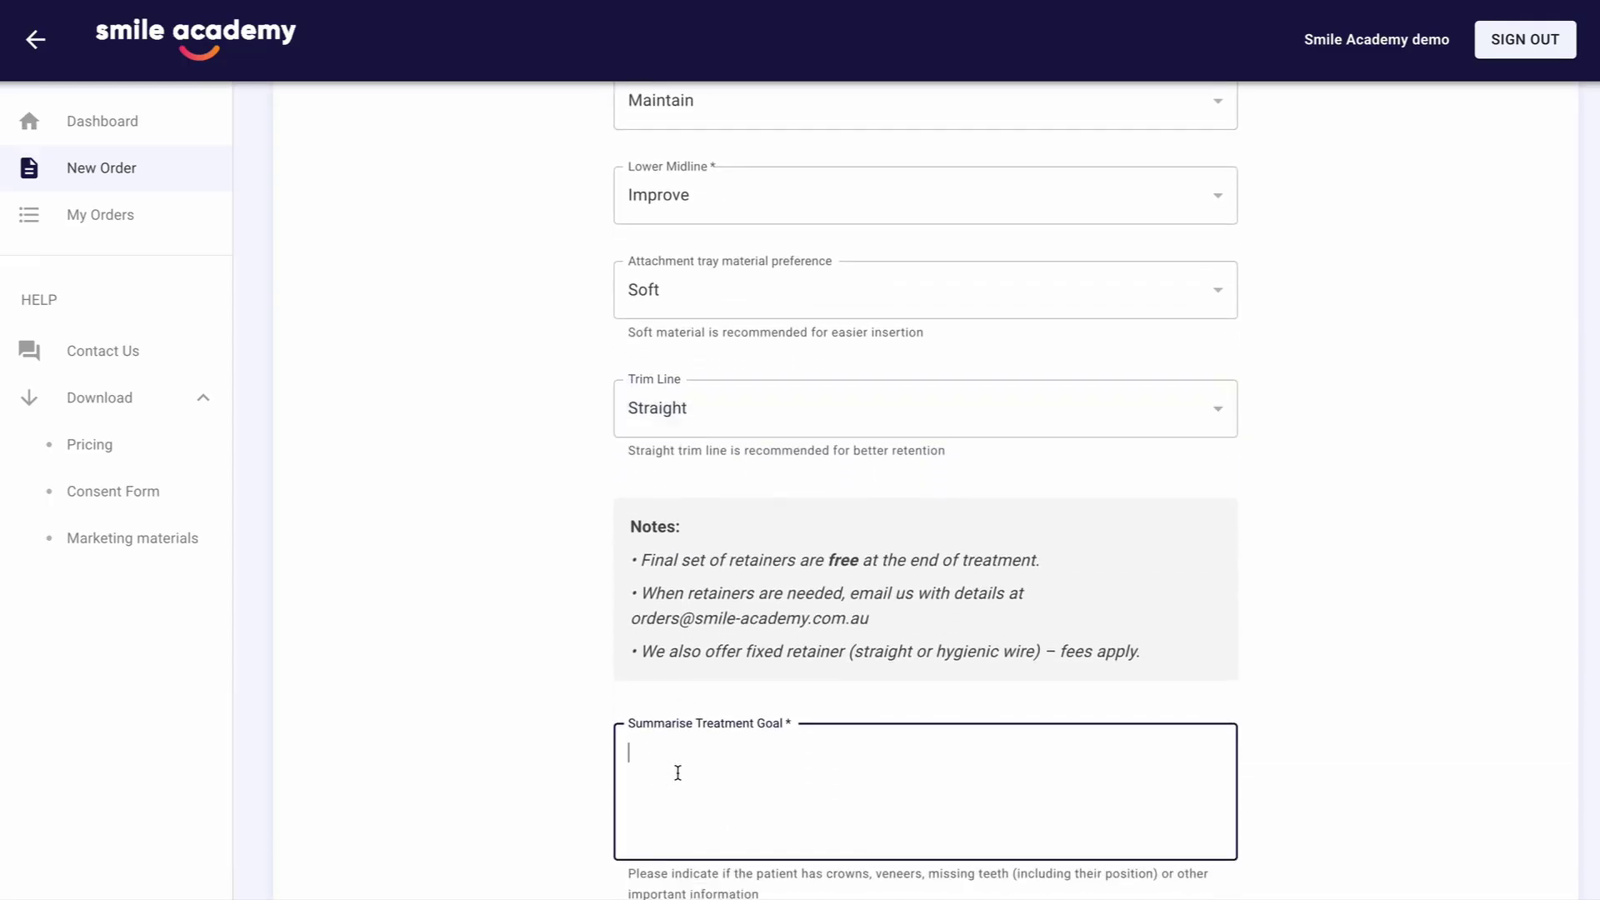
type("IU")
type("mpro")
type("ve crowding and")
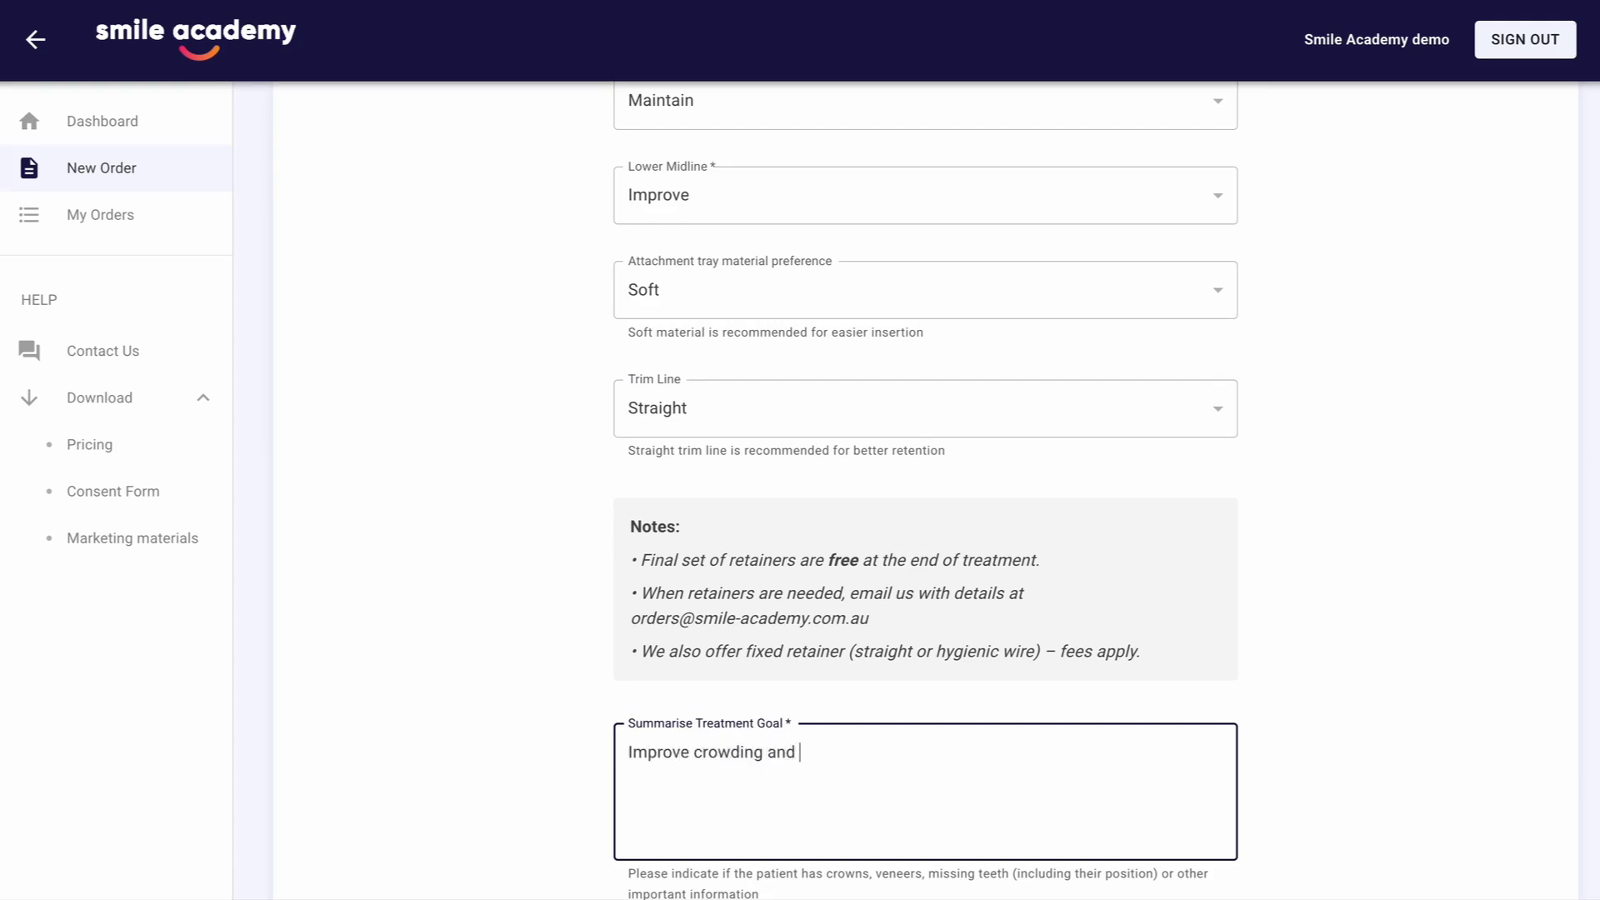
type(" reduce overjet.")
scroll(989, 800, "down", 2)
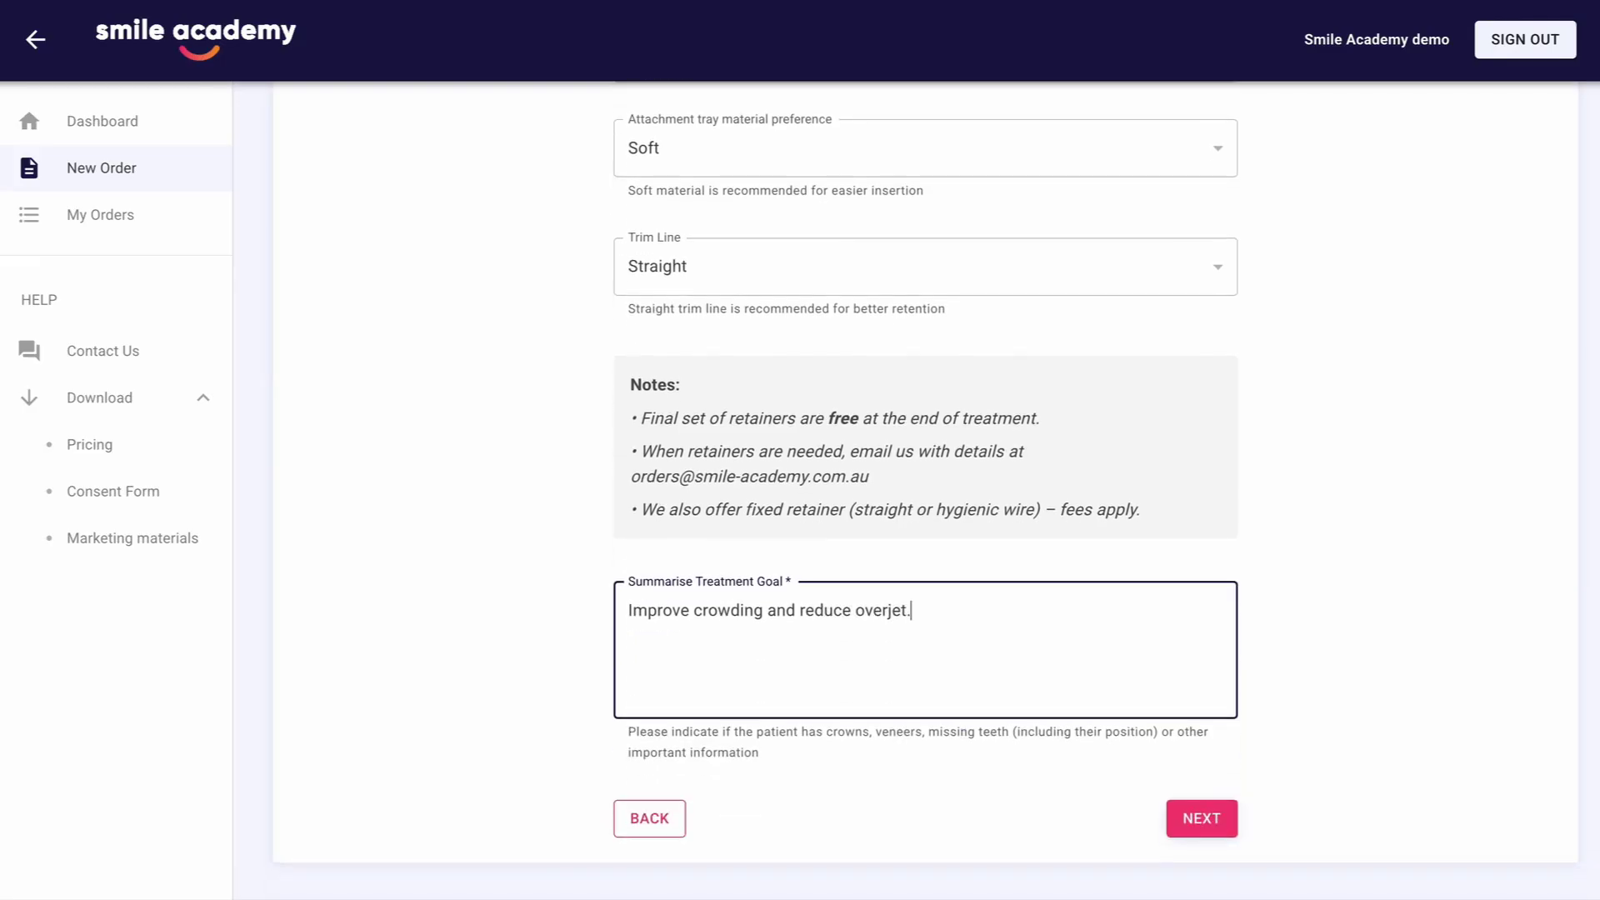
Proceed to the submission method, choose "3D Scan - Upload Files" and continue to the files attachment stage
left_click(1201, 821)
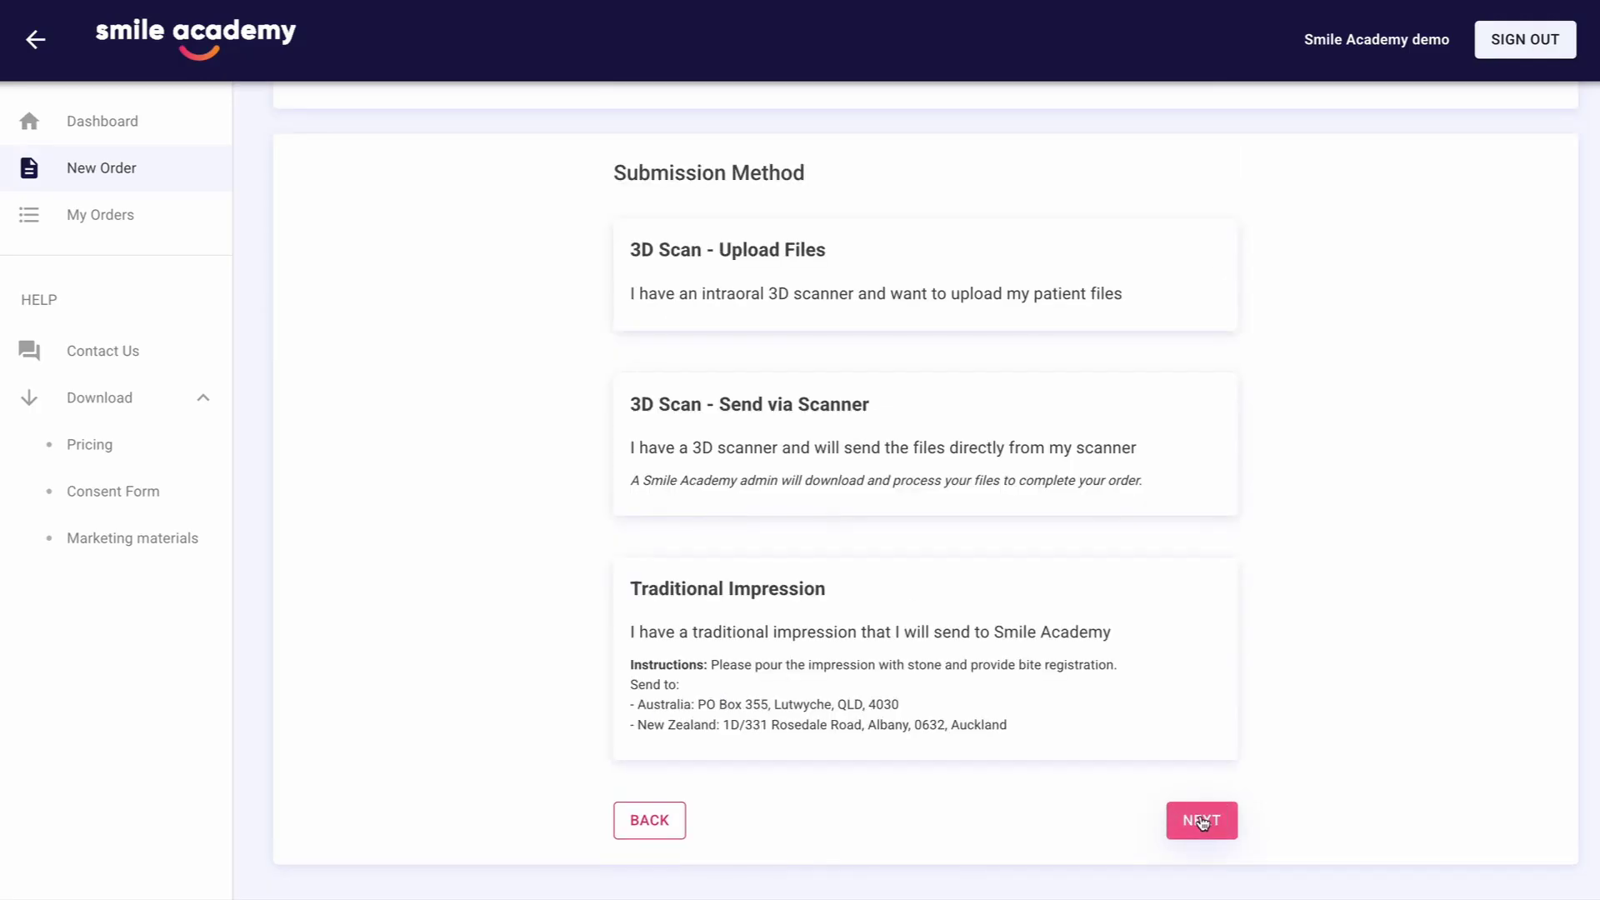
left_click(1153, 310)
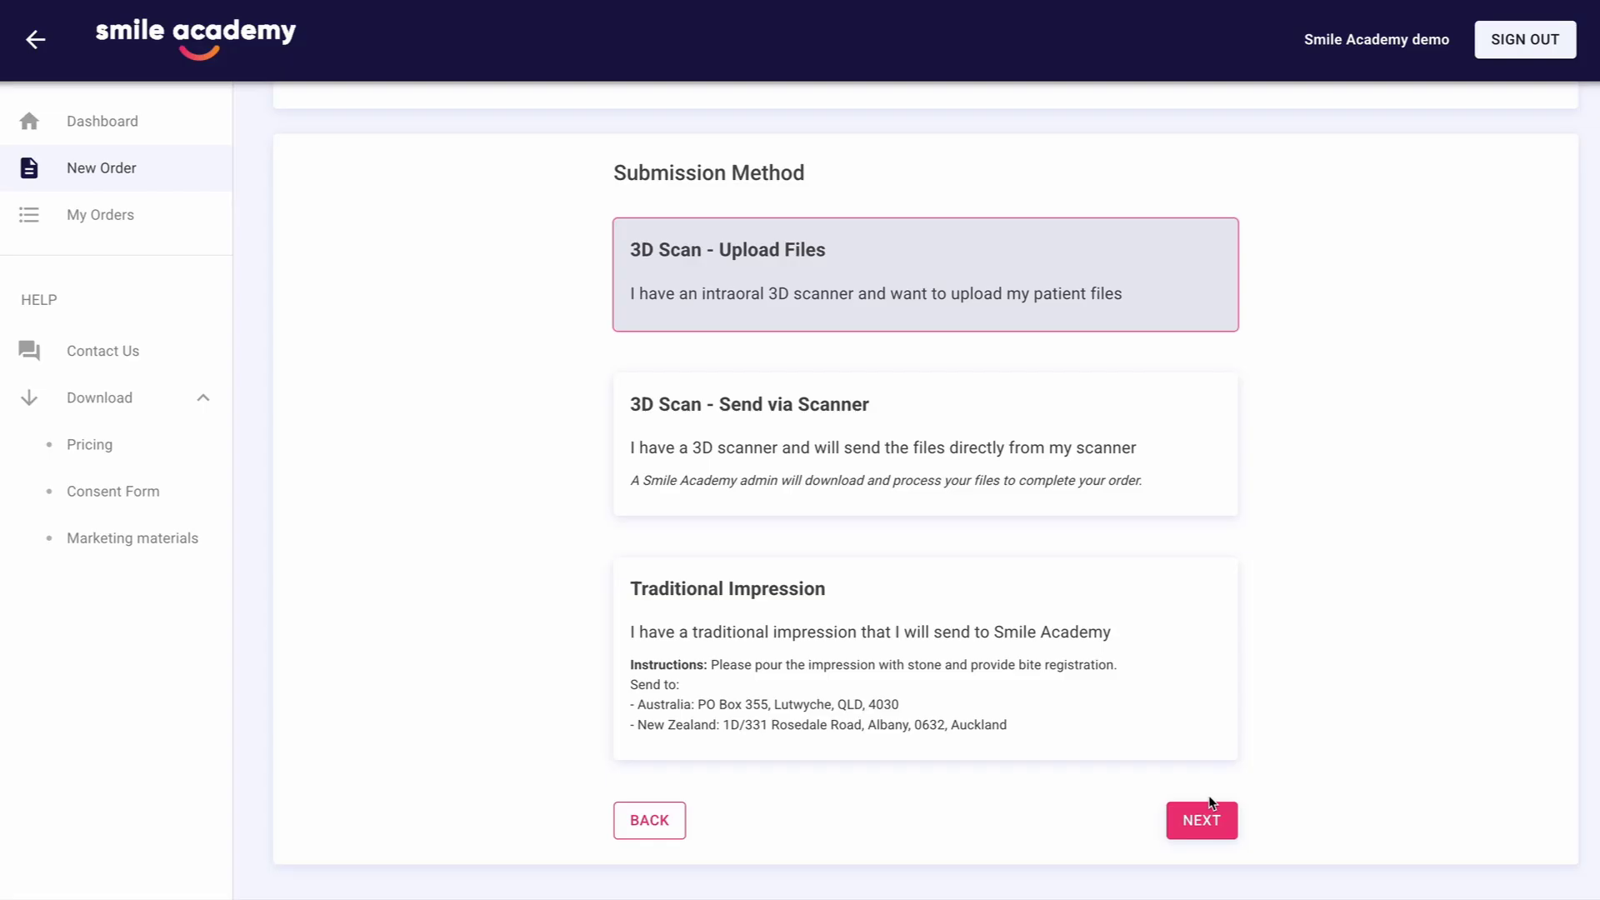
left_click(1202, 823)
Switch to Finder and upload the nine JPG images IMG_2968 to IMG_2983 from the patient's folder as Patient's Photos
scroll(1231, 476, "down", 8)
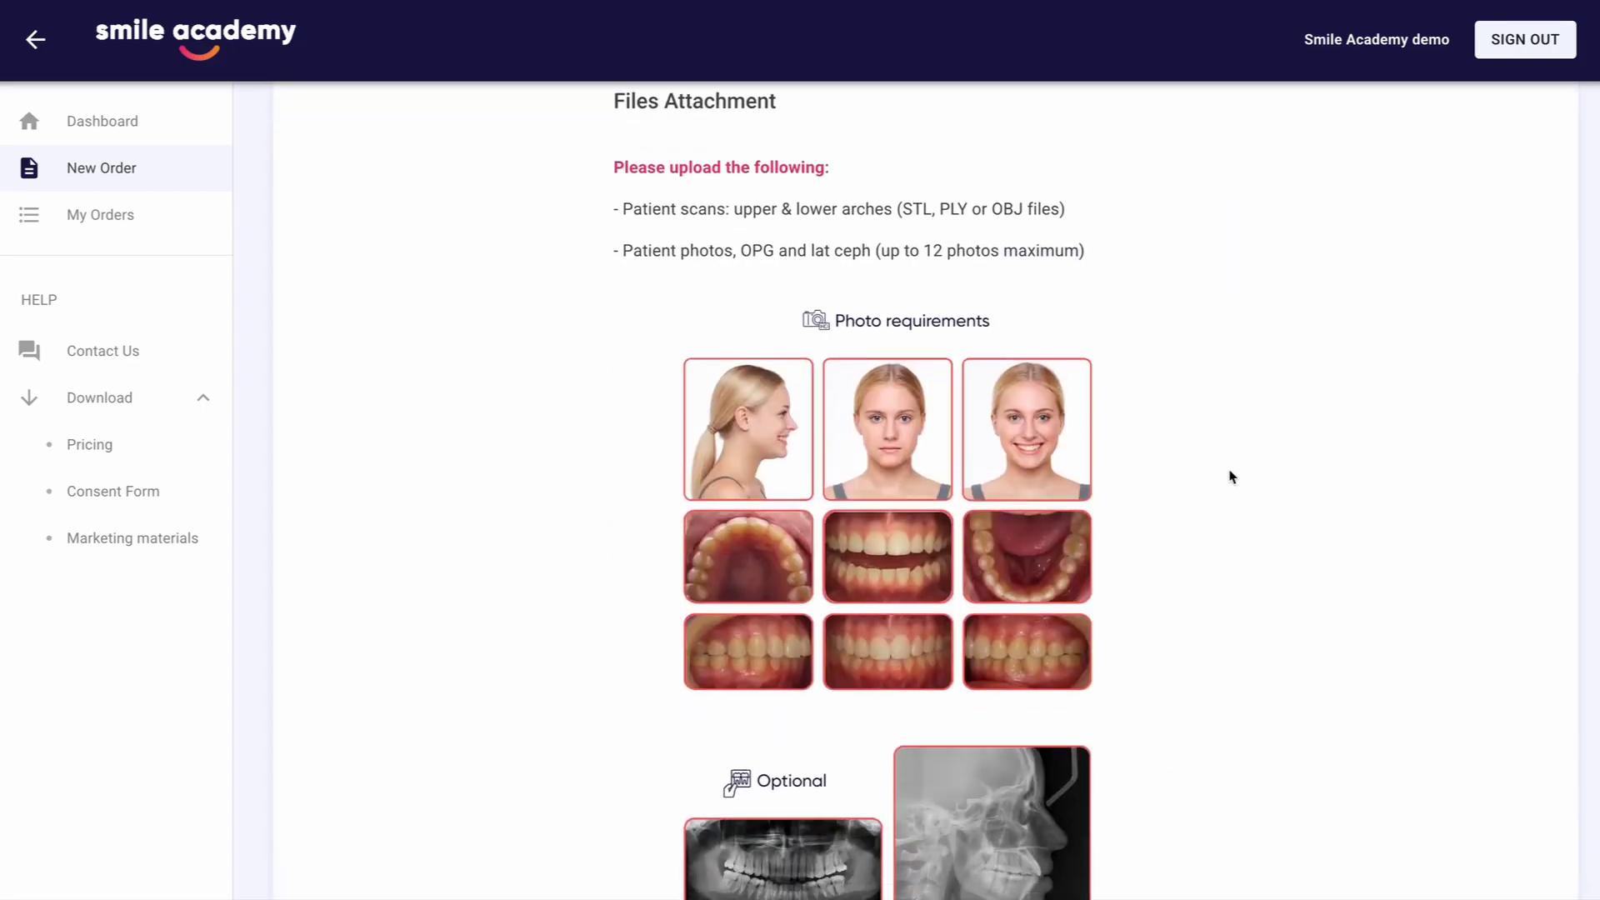
scroll(1232, 477, "down", 5)
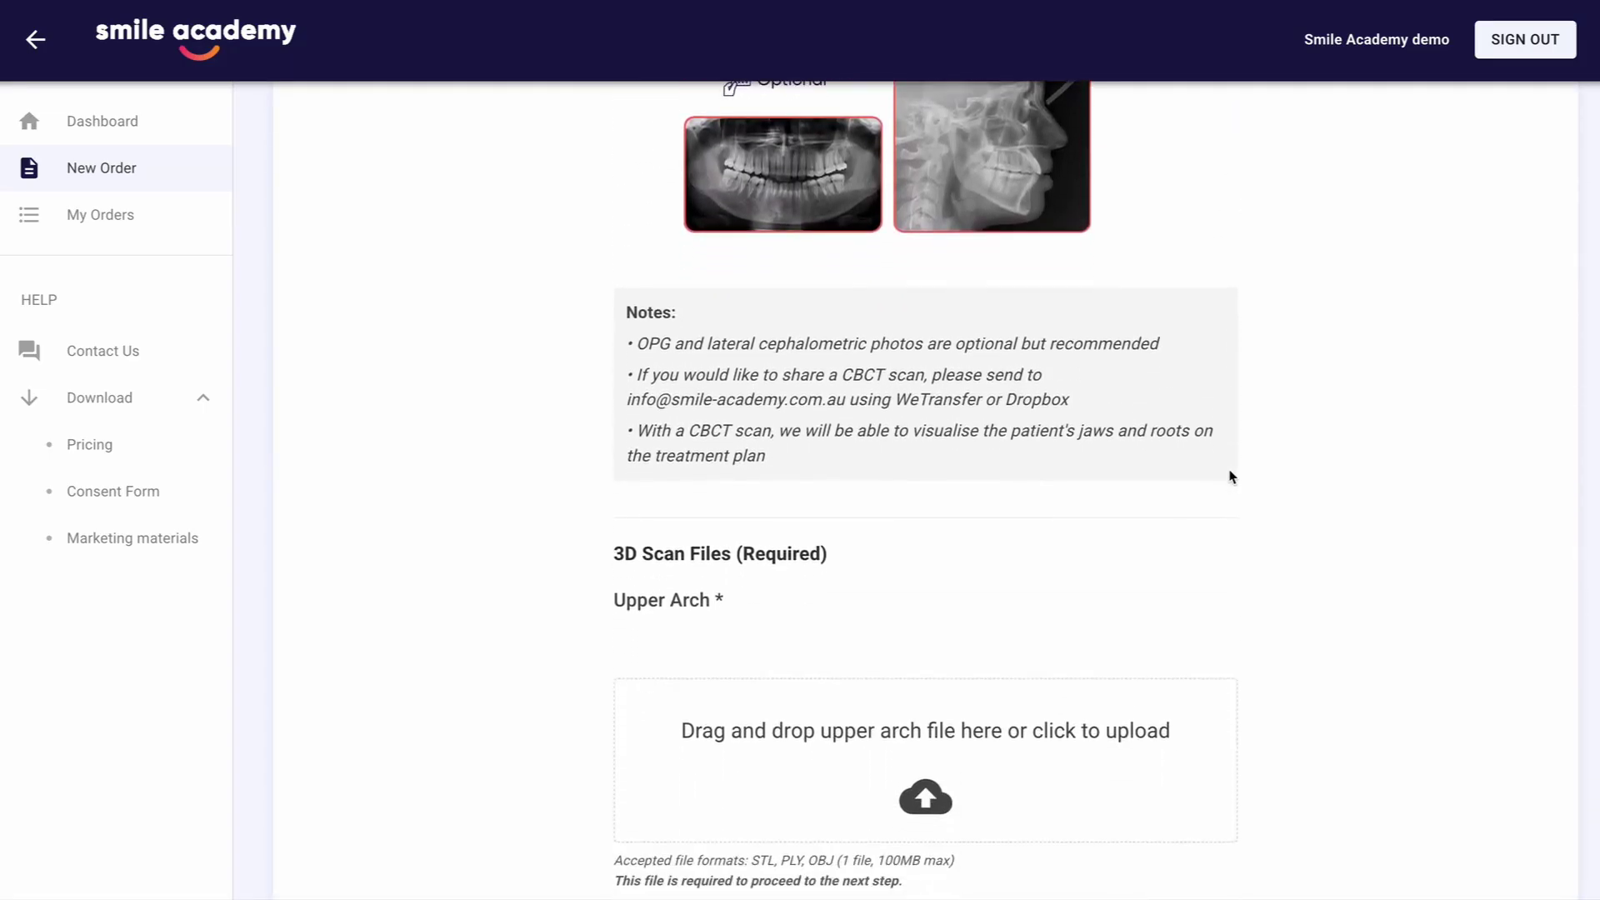
scroll(1231, 477, "down", 5)
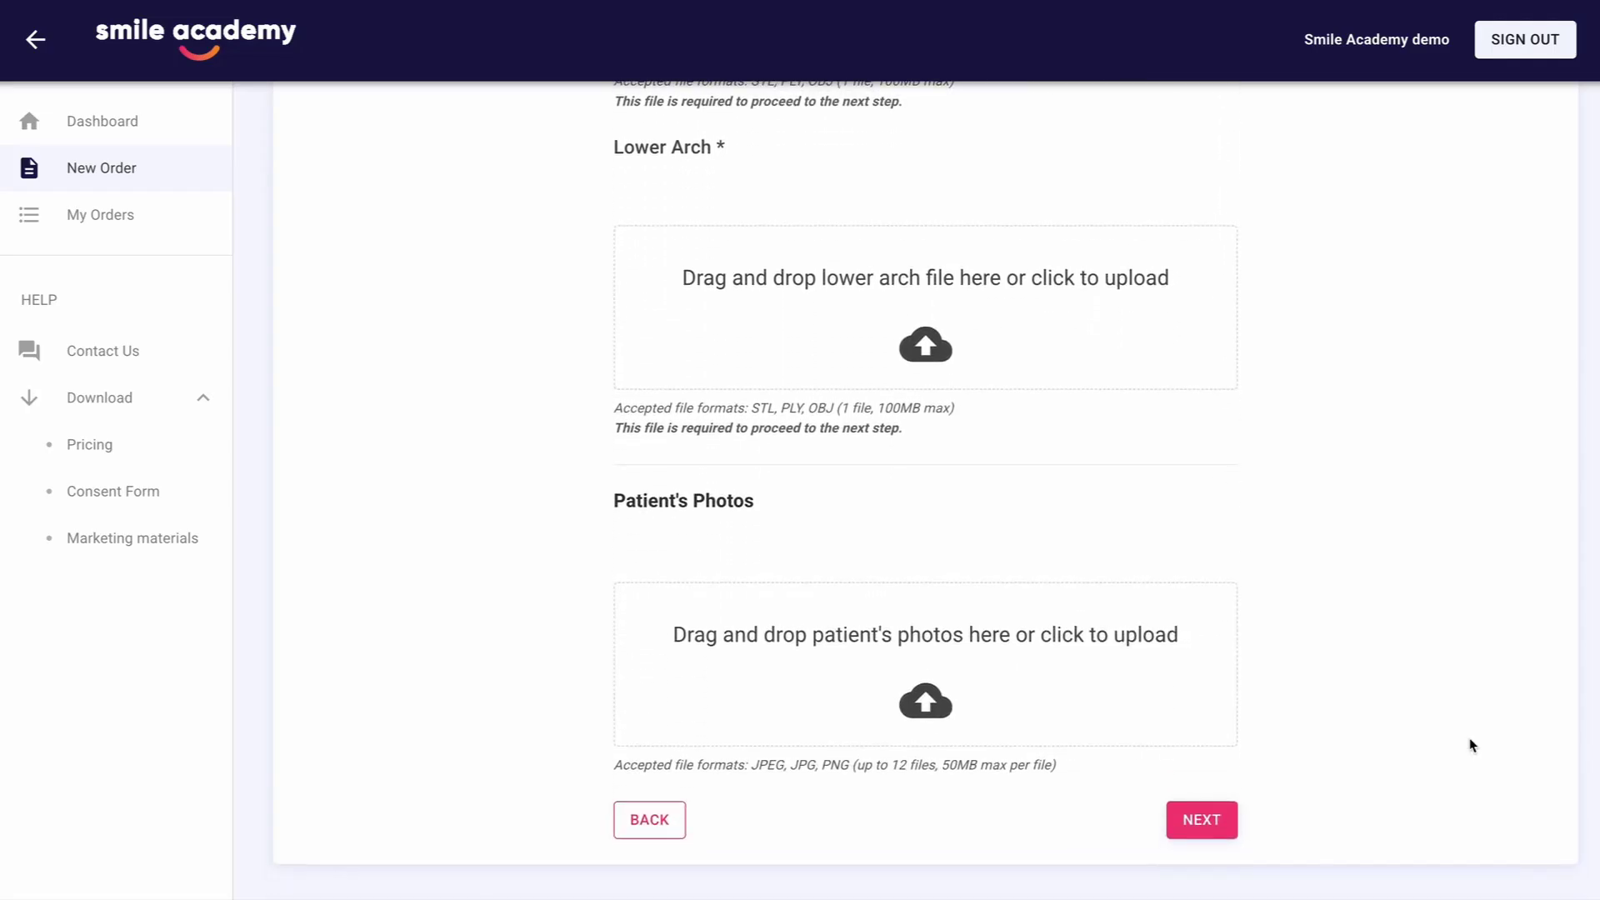
key("super+Tab")
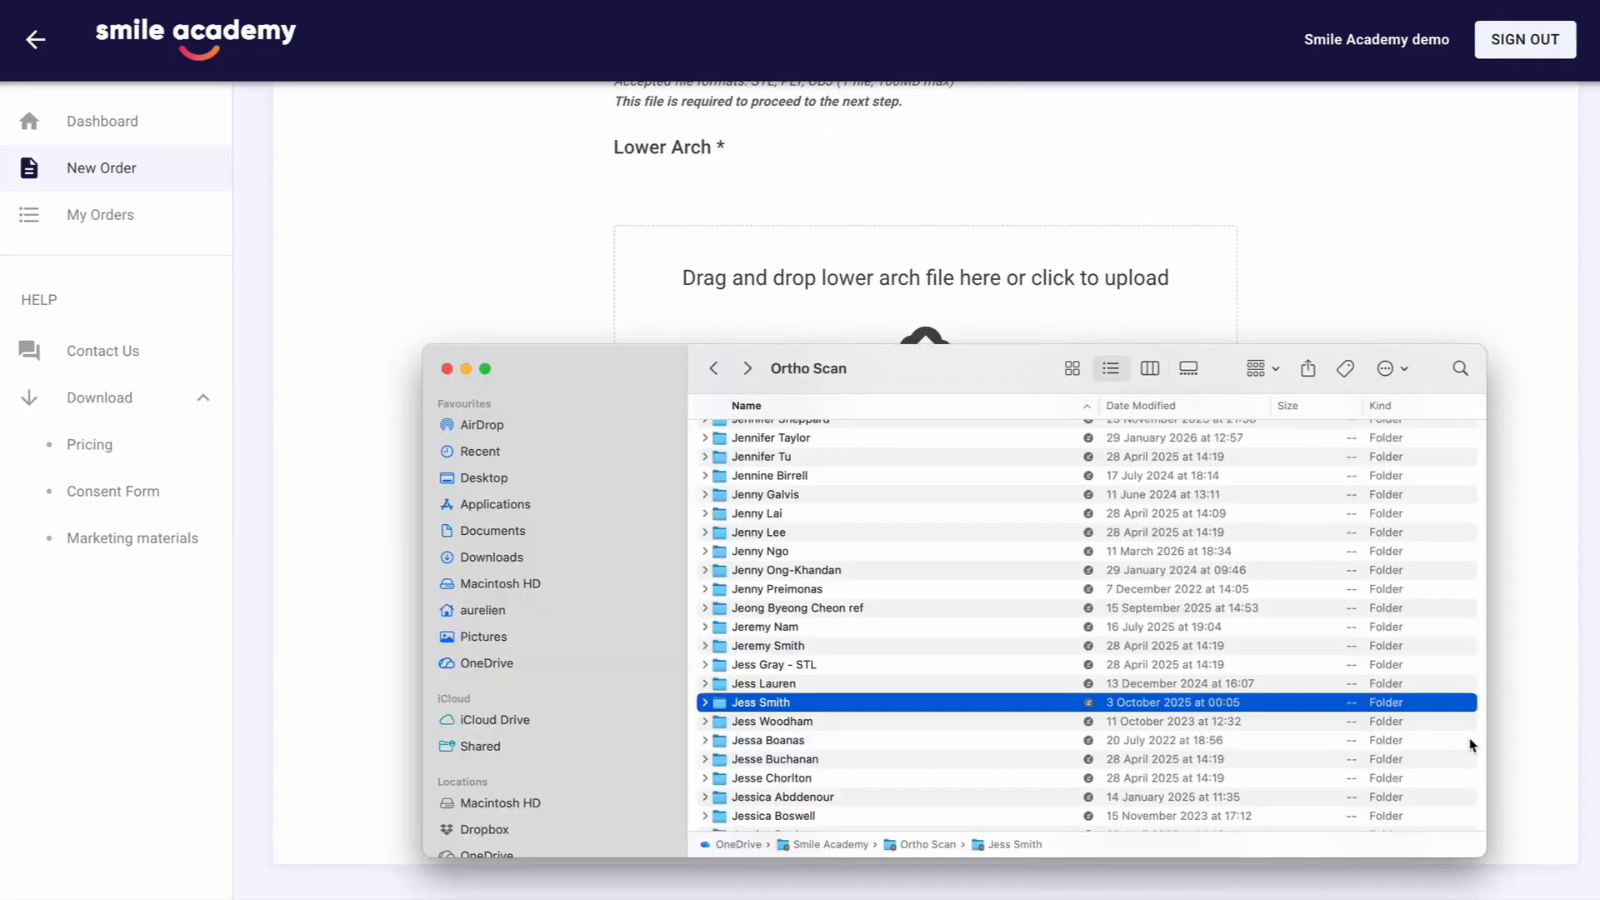
double_click(783, 708)
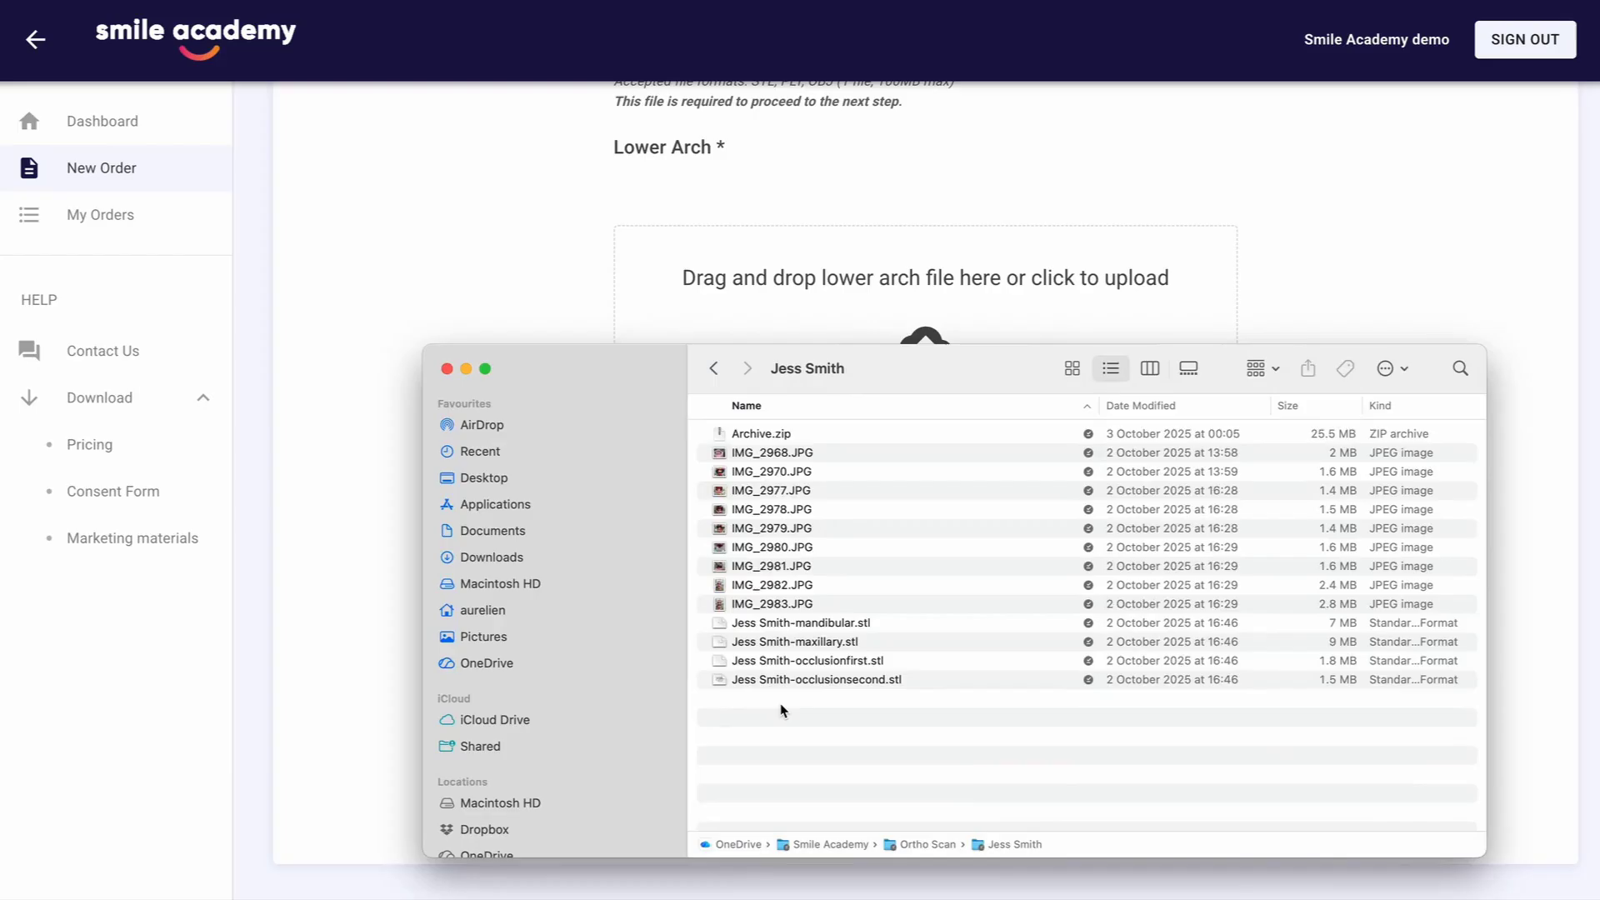
left_click(783, 456)
left_click(787, 603, "shift")
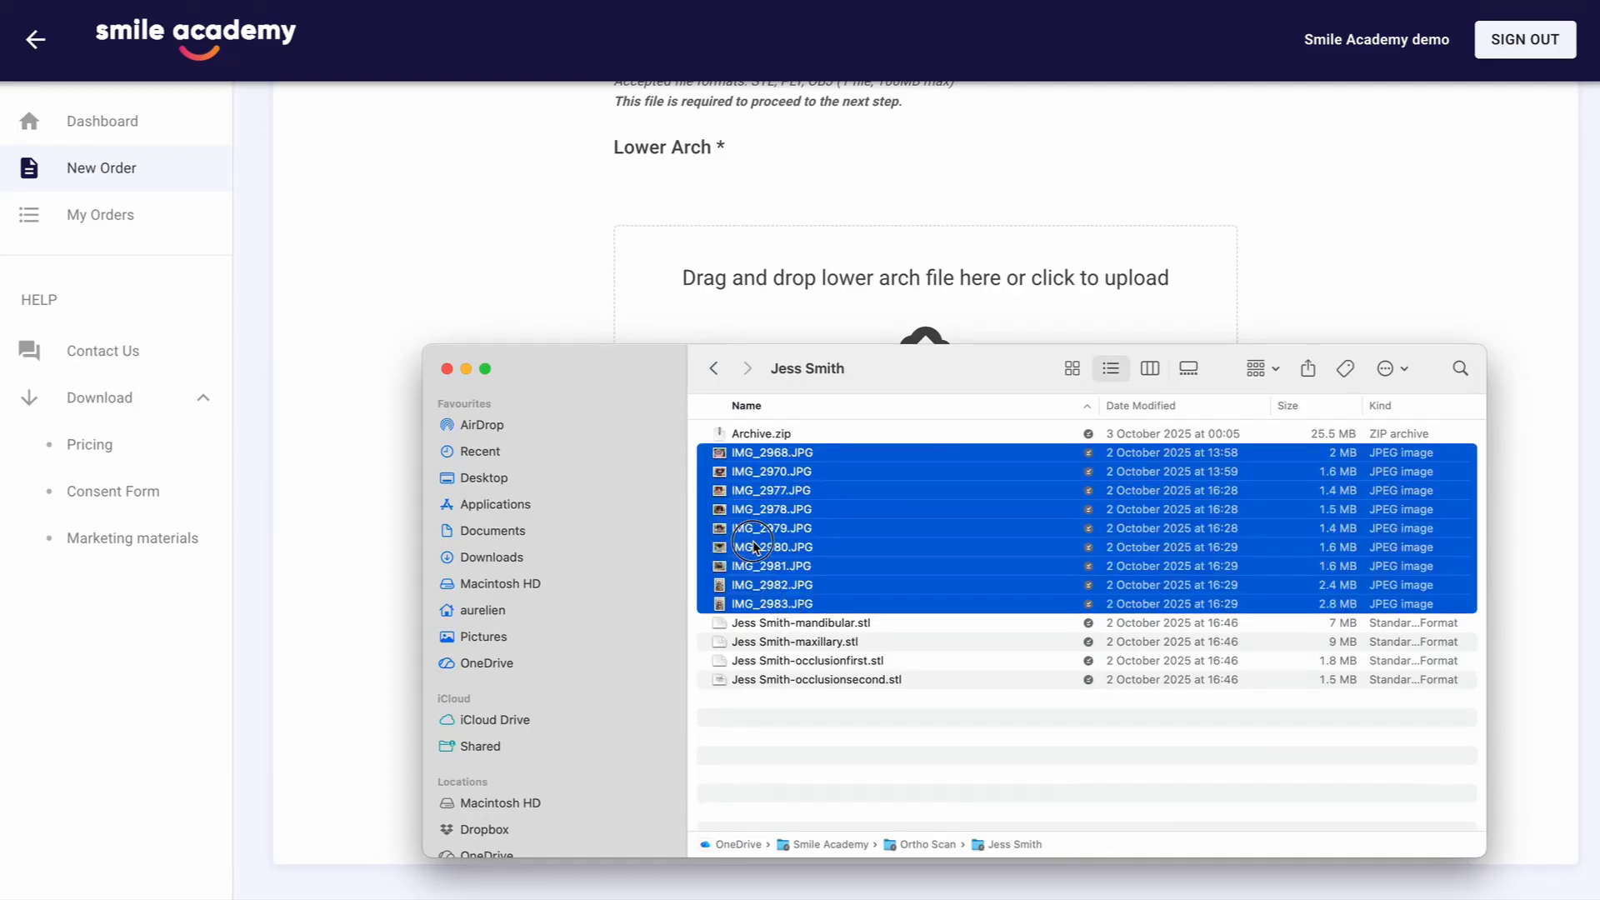
left_click_drag(751, 554, 746, 657)
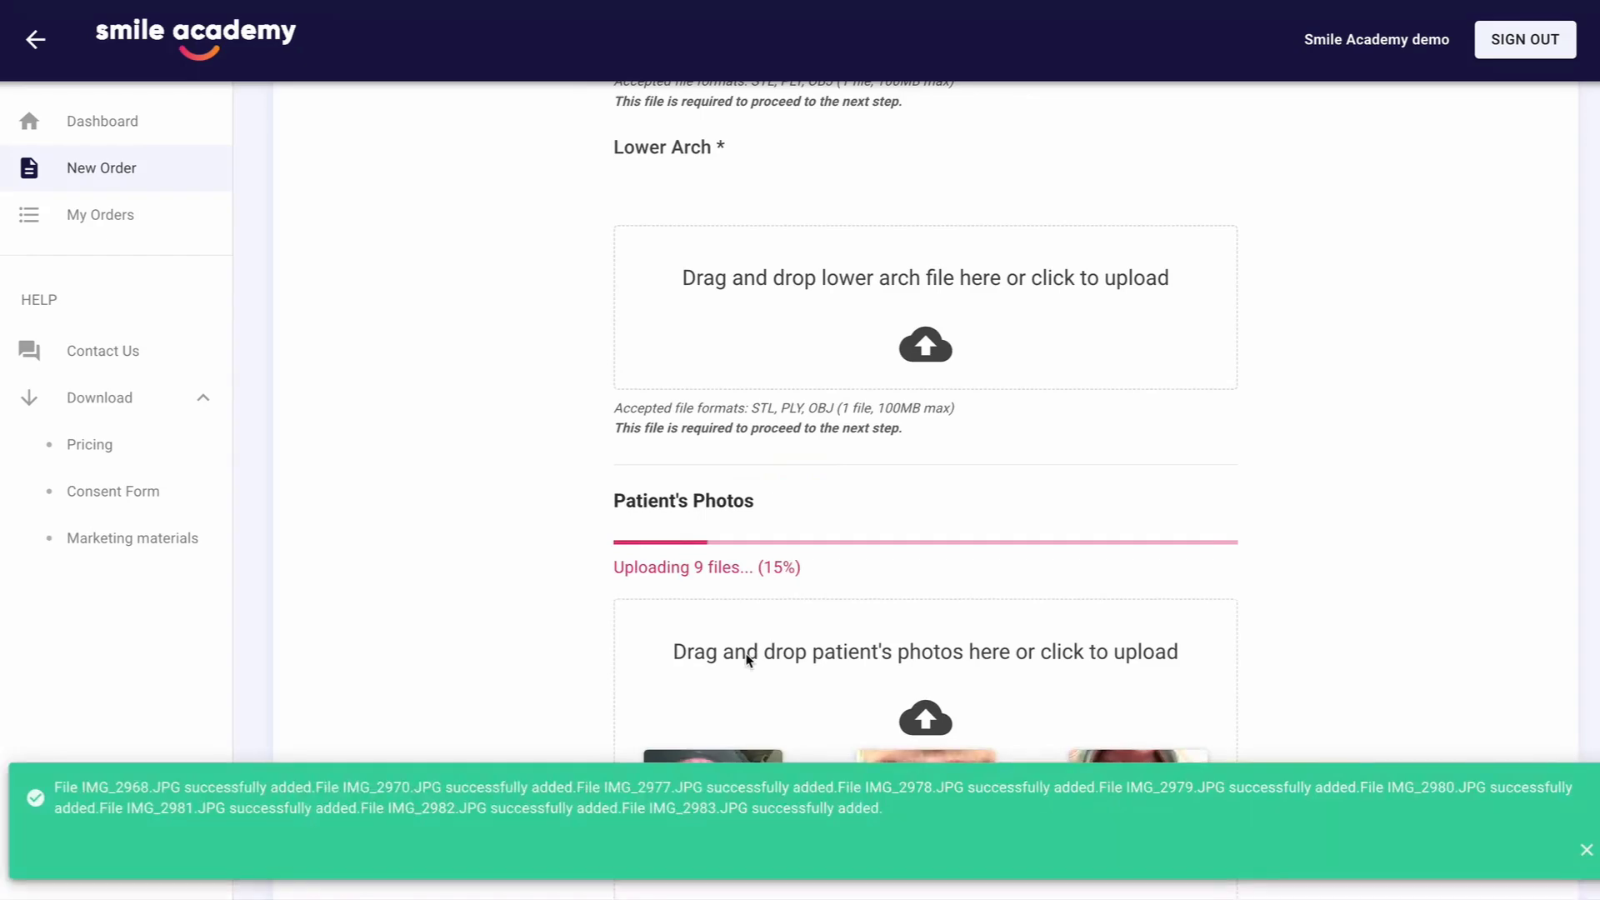
left_click(1585, 852)
Upload the patient's maxillary STL scan from Finder as the upper arch and the mandibular STL scan as the lower arch
scroll(1460, 600, "up", 5)
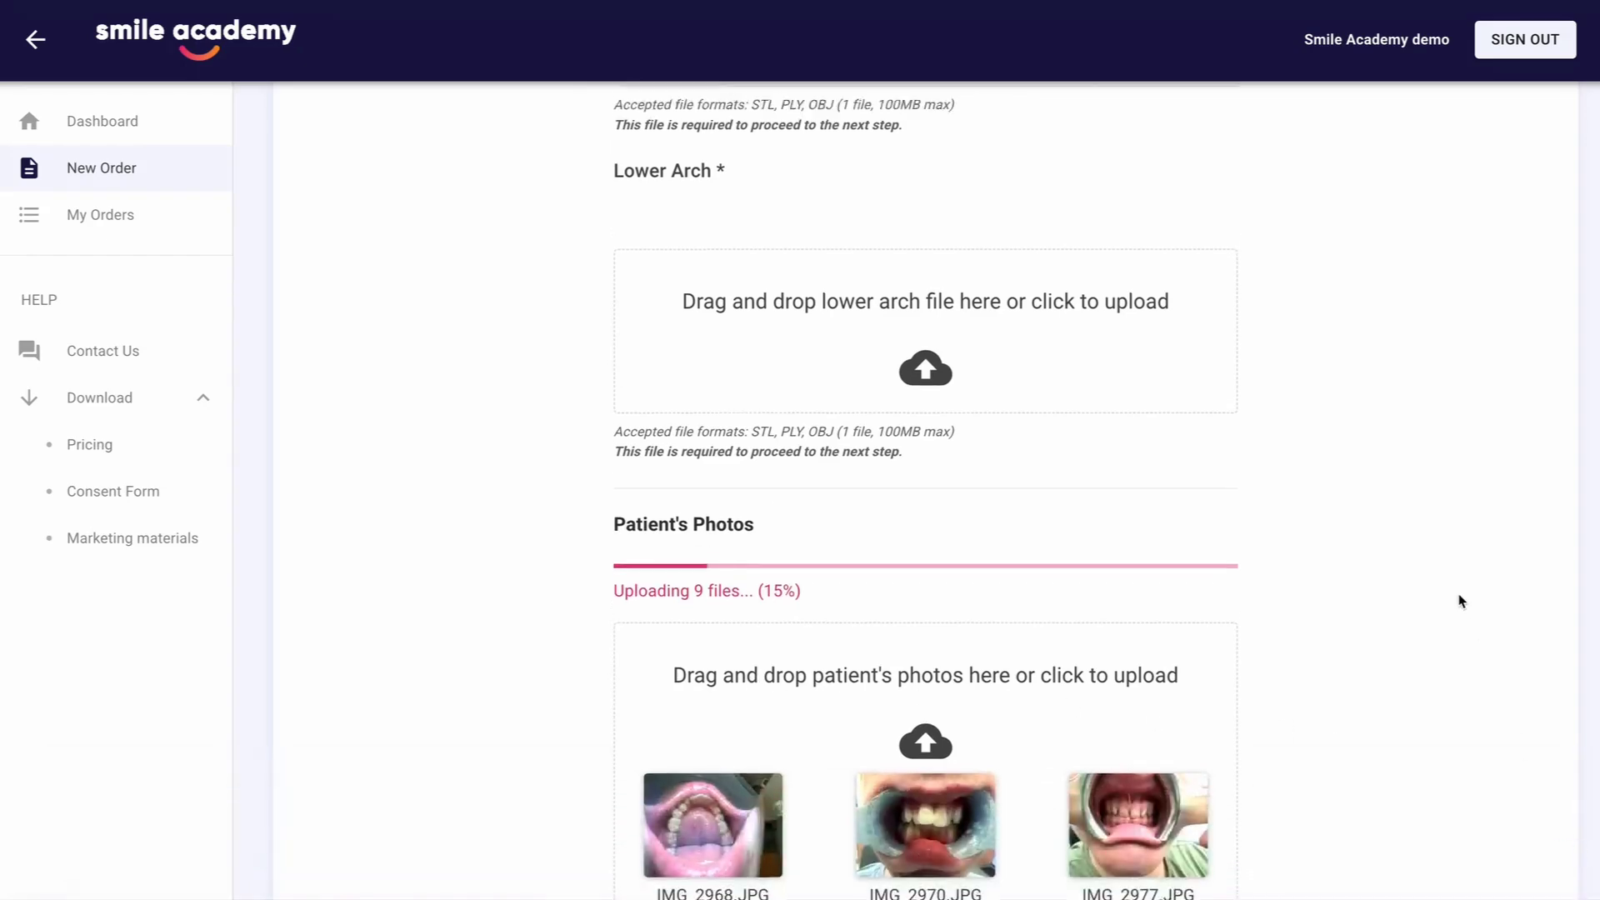
key("super+Tab")
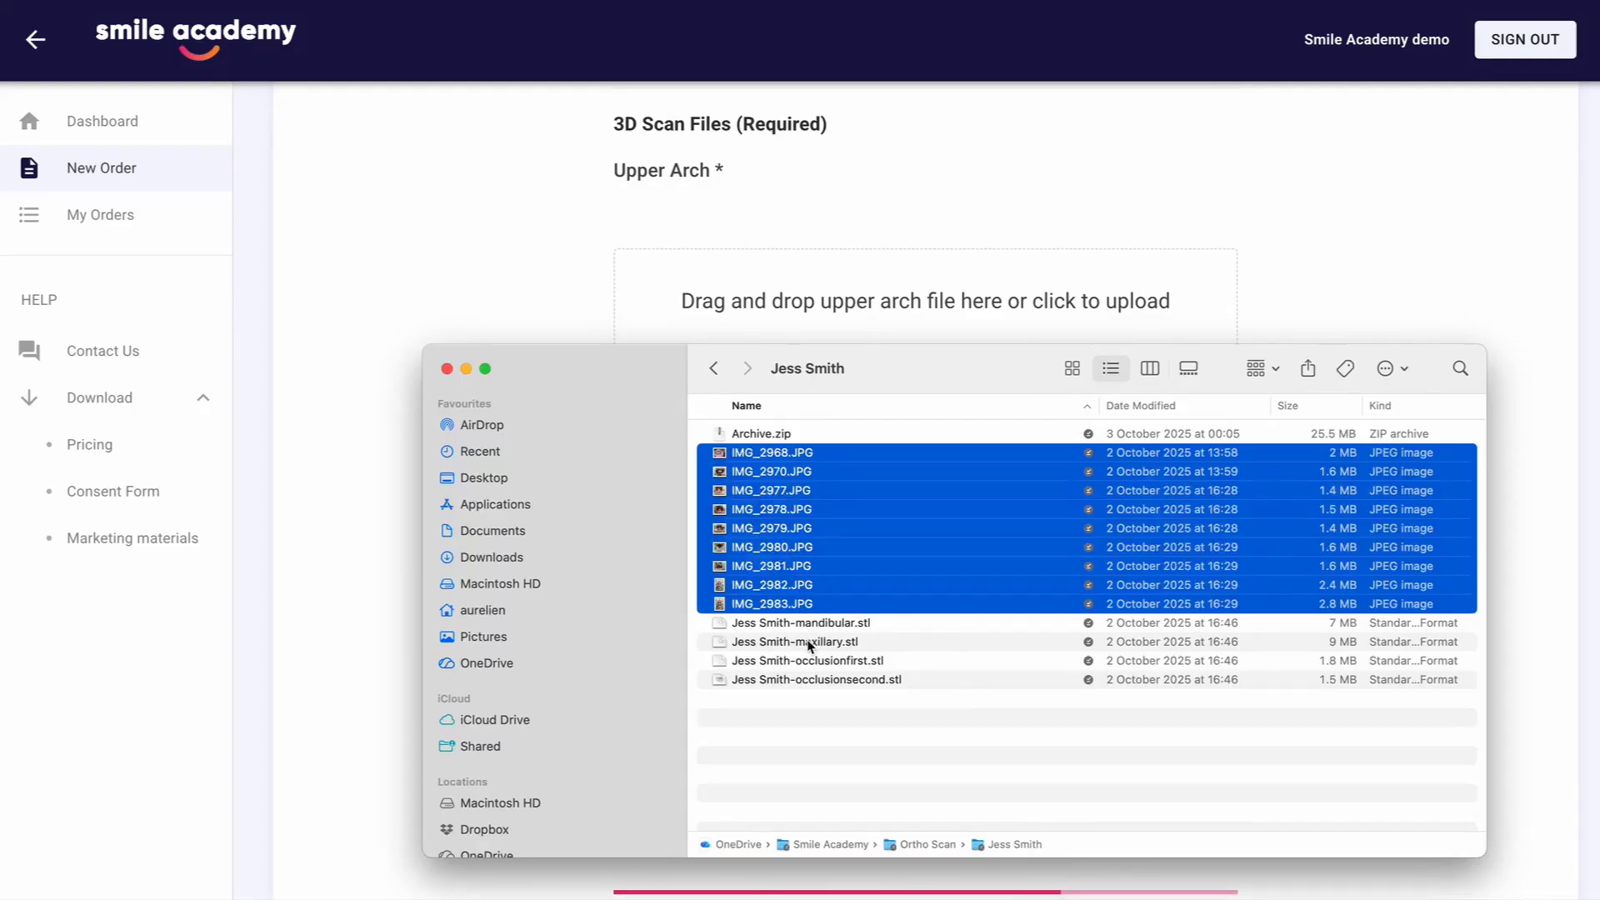
left_click_drag(808, 642, 748, 318)
key("super+Tab")
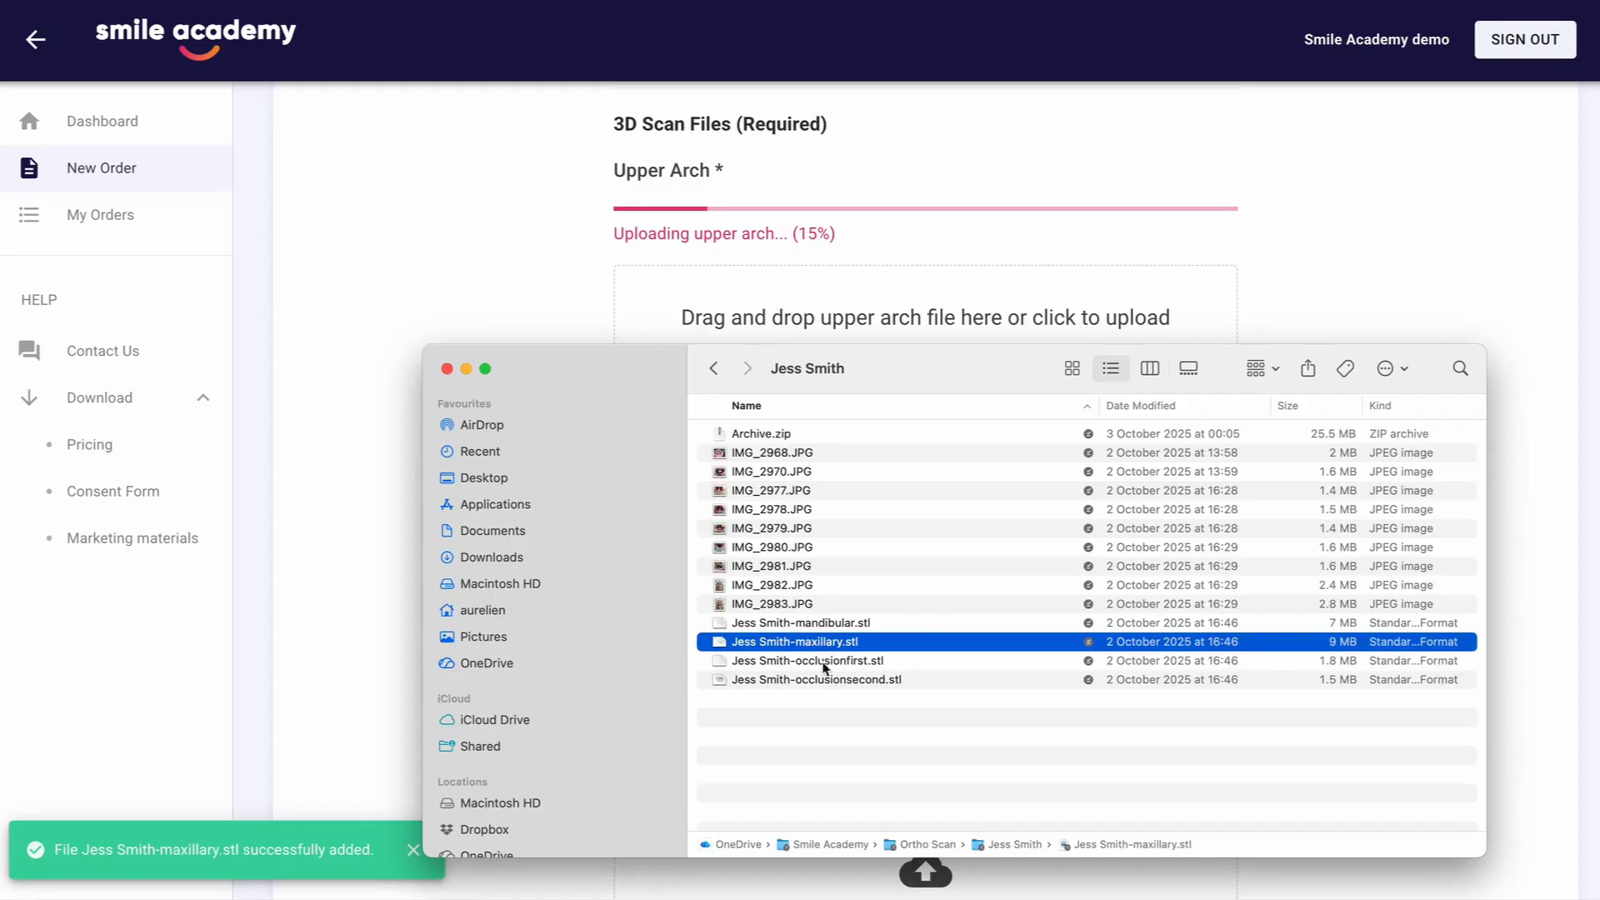
left_click_drag(806, 631, 742, 698)
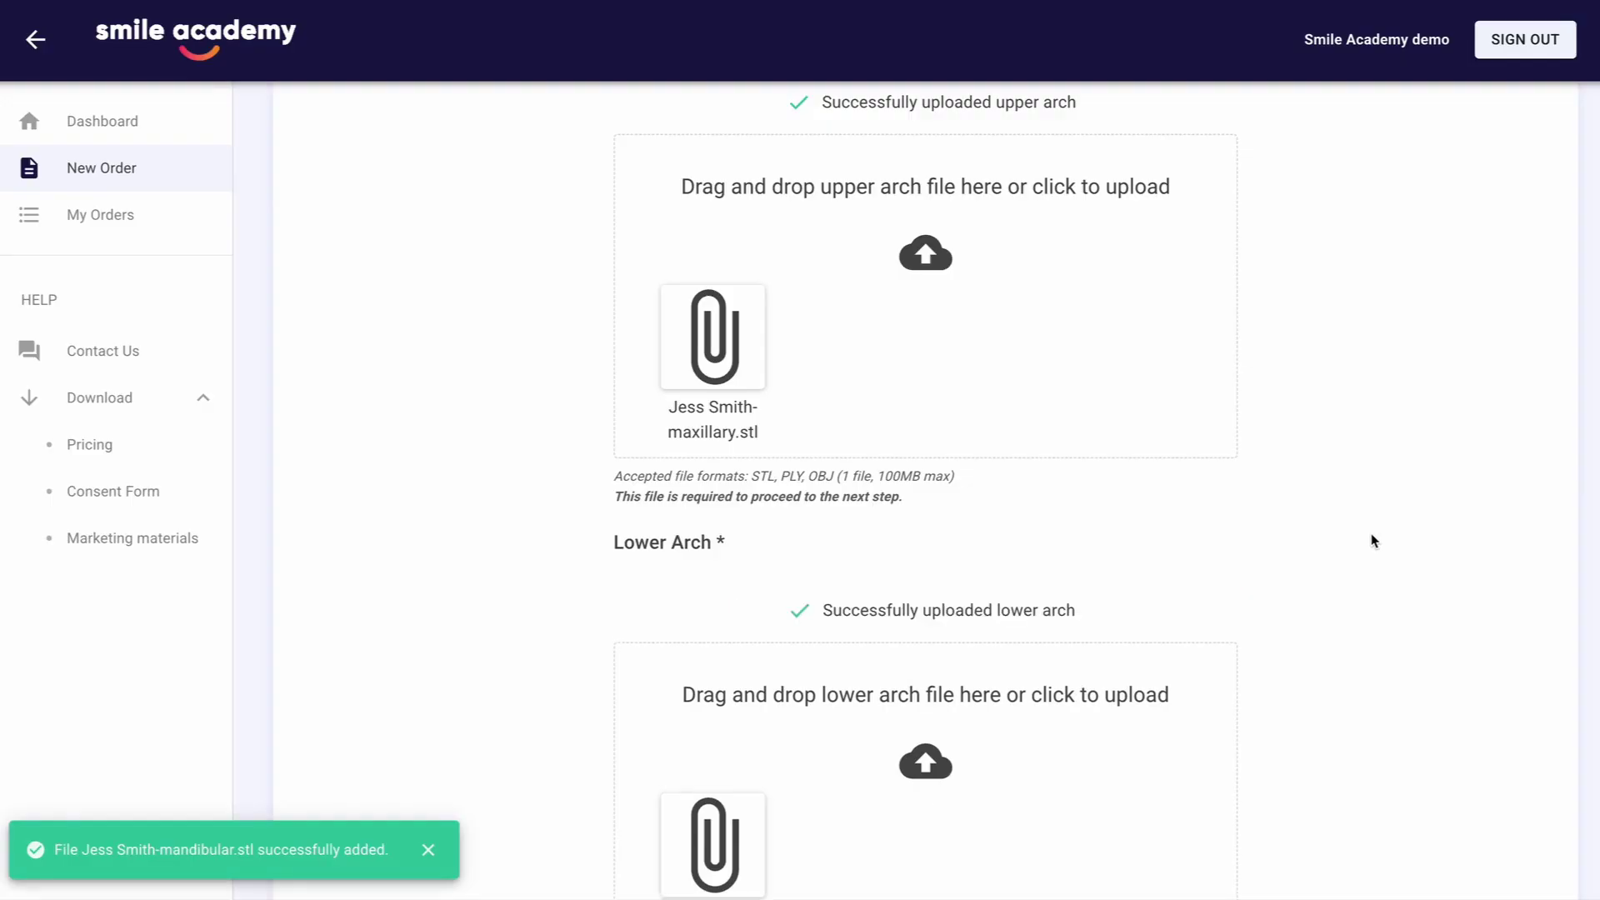
Continue to Invoicing & Delivery, accept the terms and conditions and submit the order
scroll(1373, 540, "down", 10)
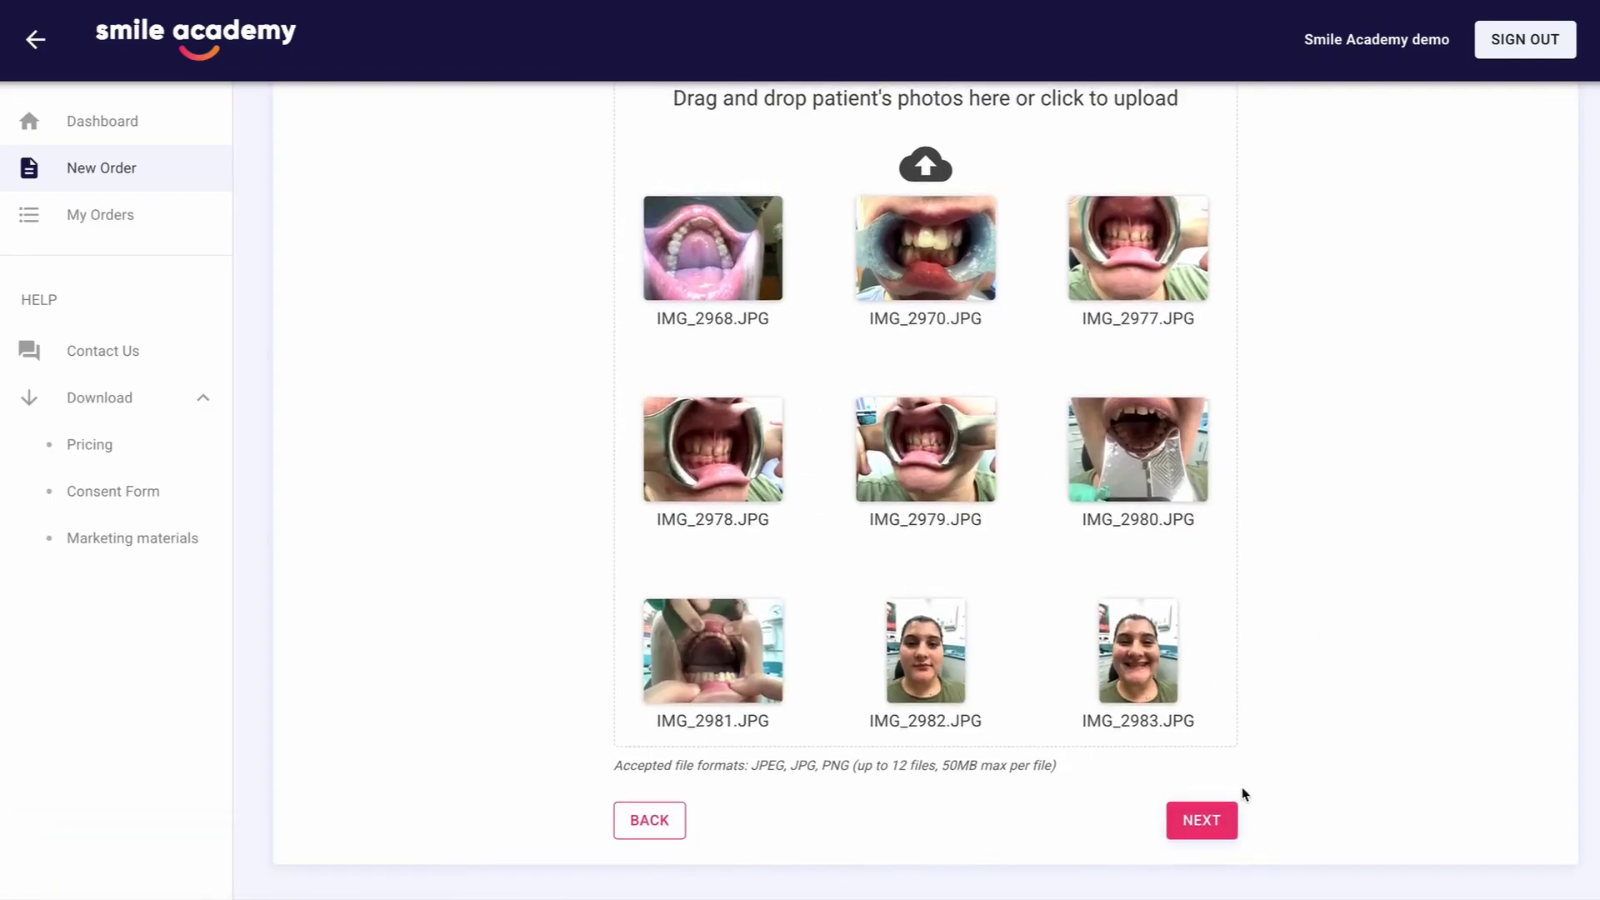
left_click(1204, 822)
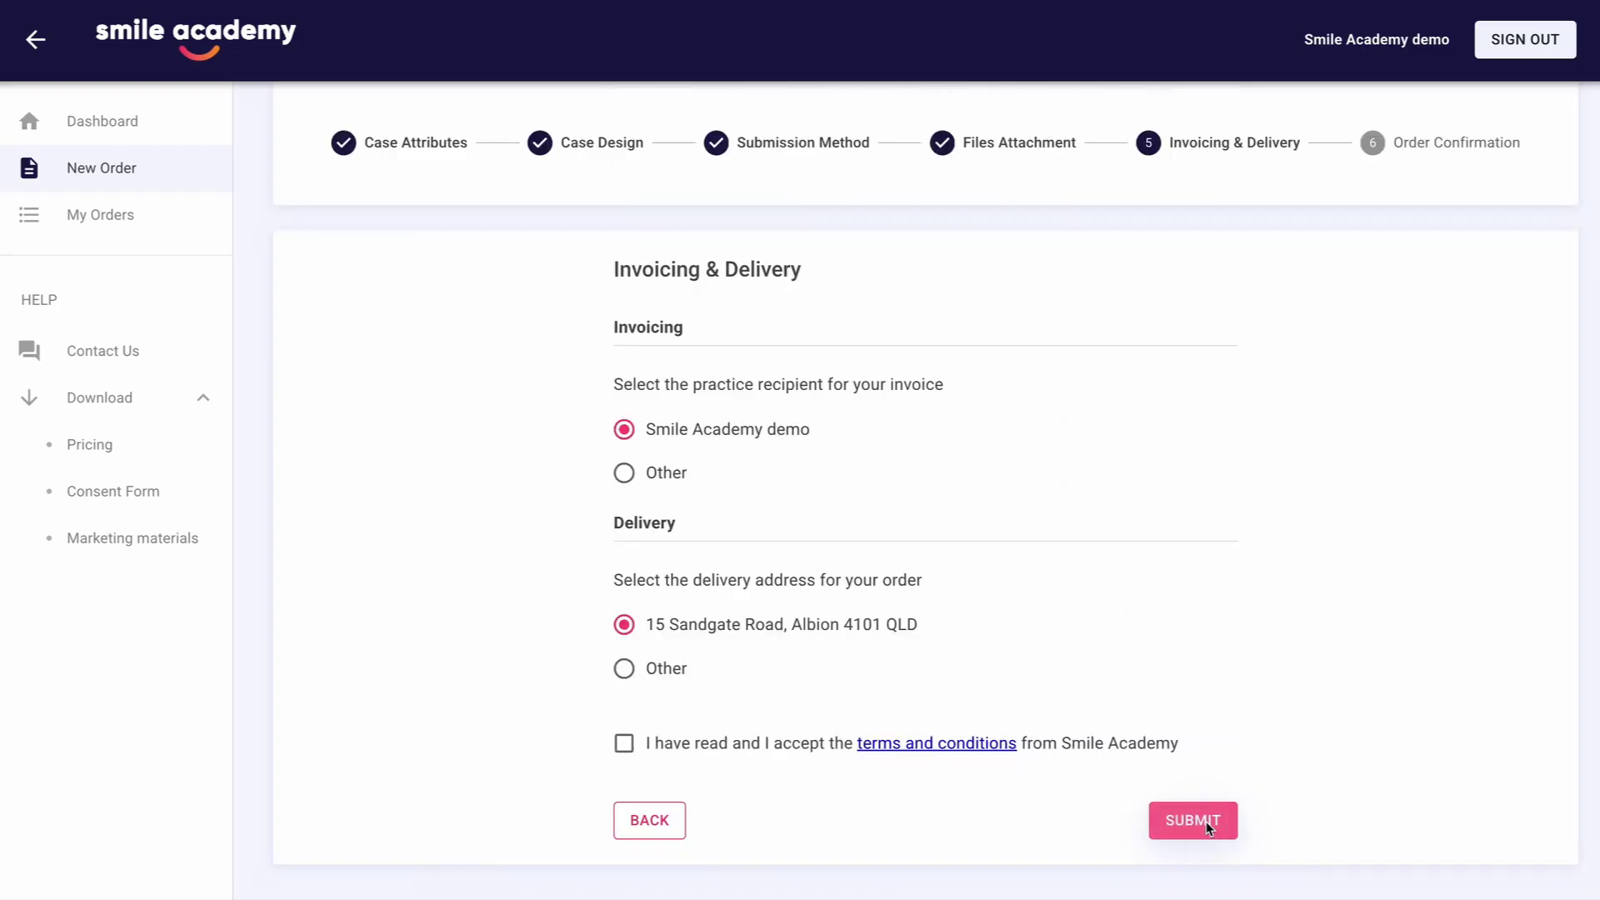
left_click(780, 749)
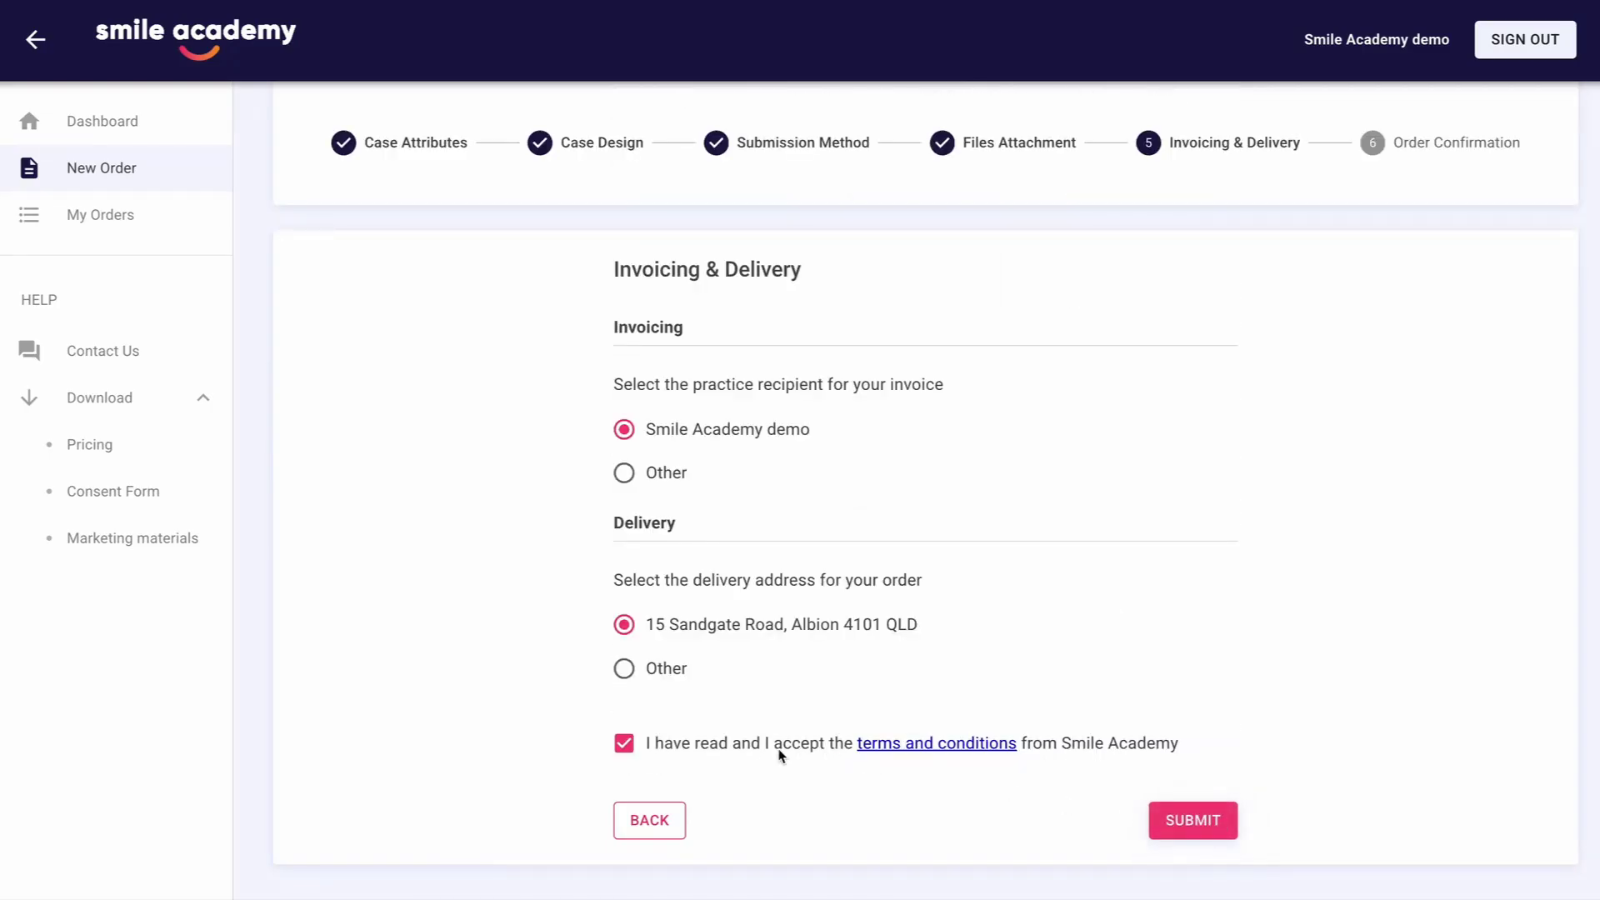
left_click(1192, 820)
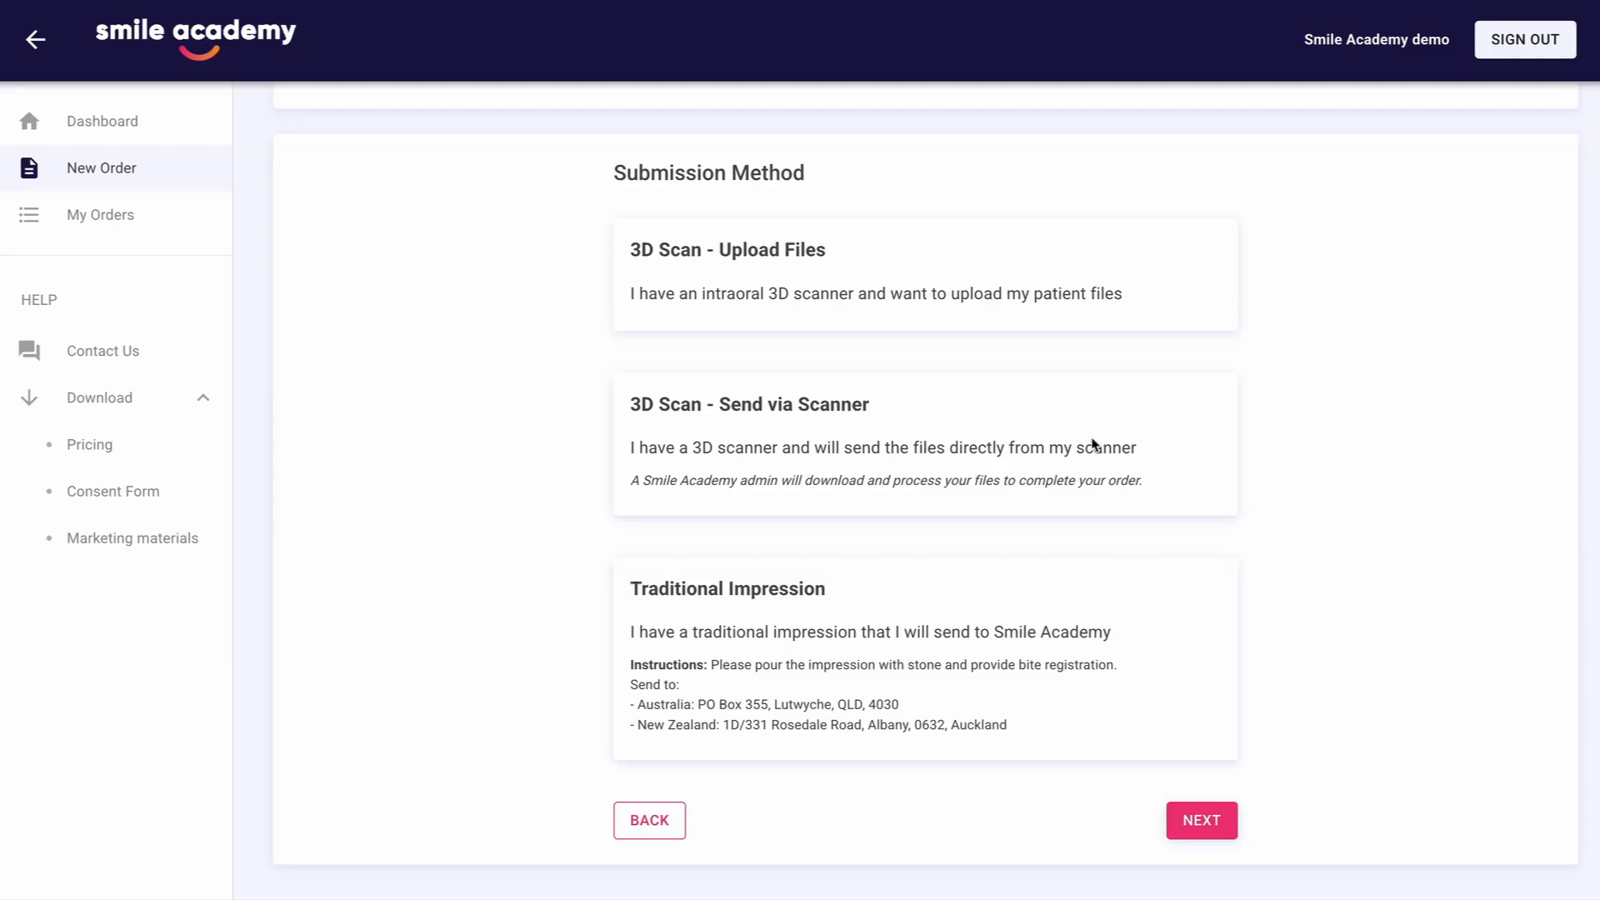
Choose "3D Scan - Send via Scanner" as the submission method and continue to the files attachment stage
left_click(1004, 463)
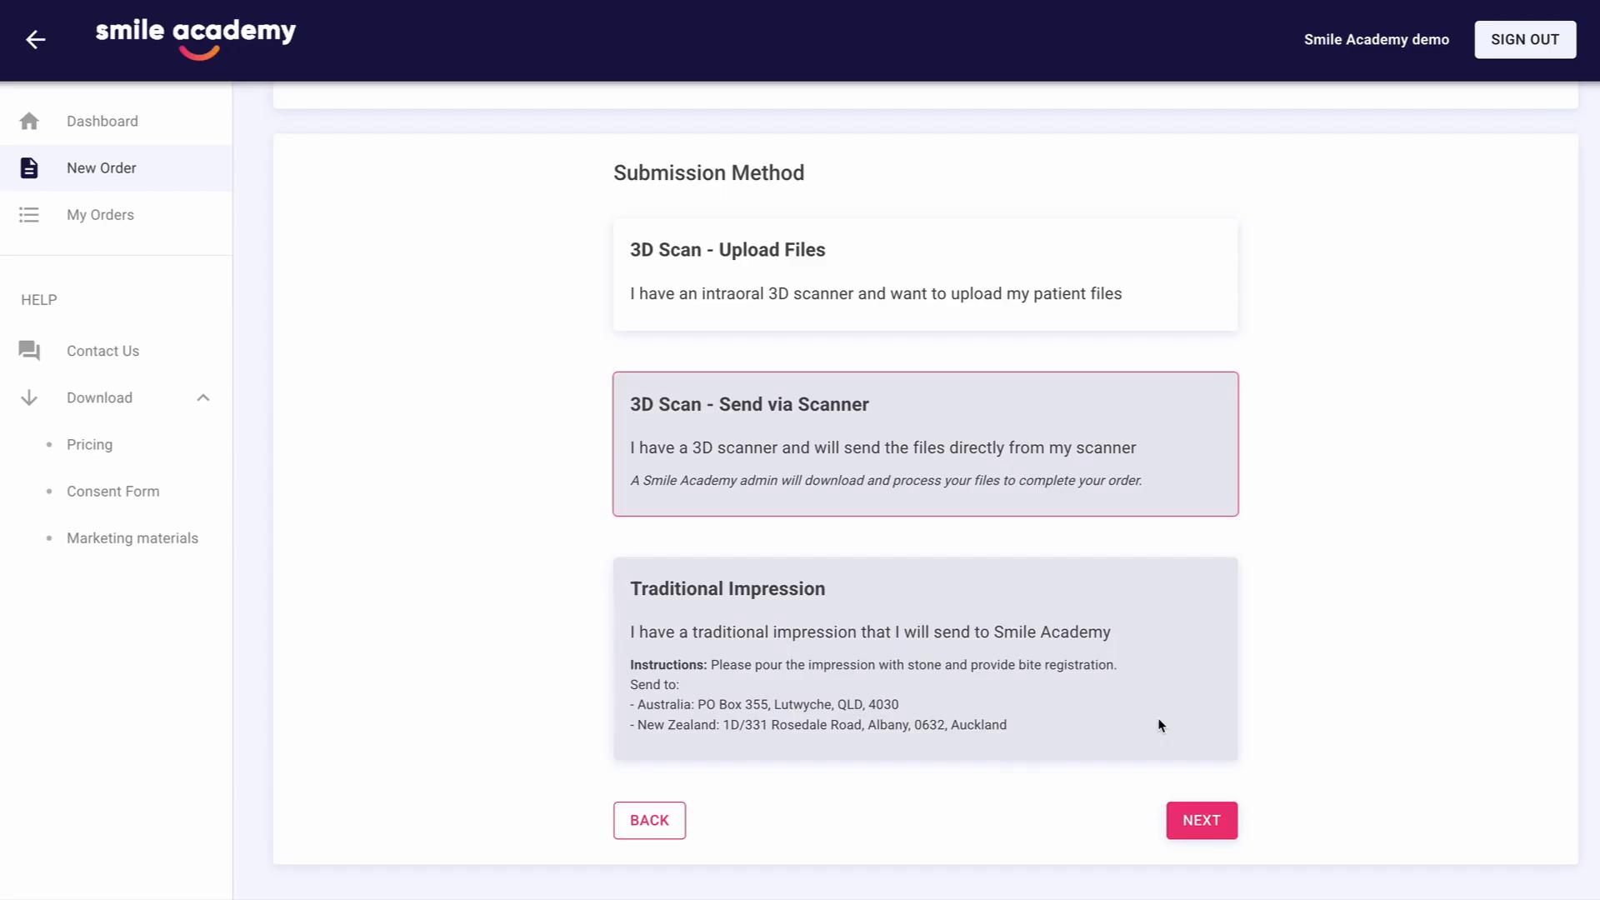
left_click(1200, 820)
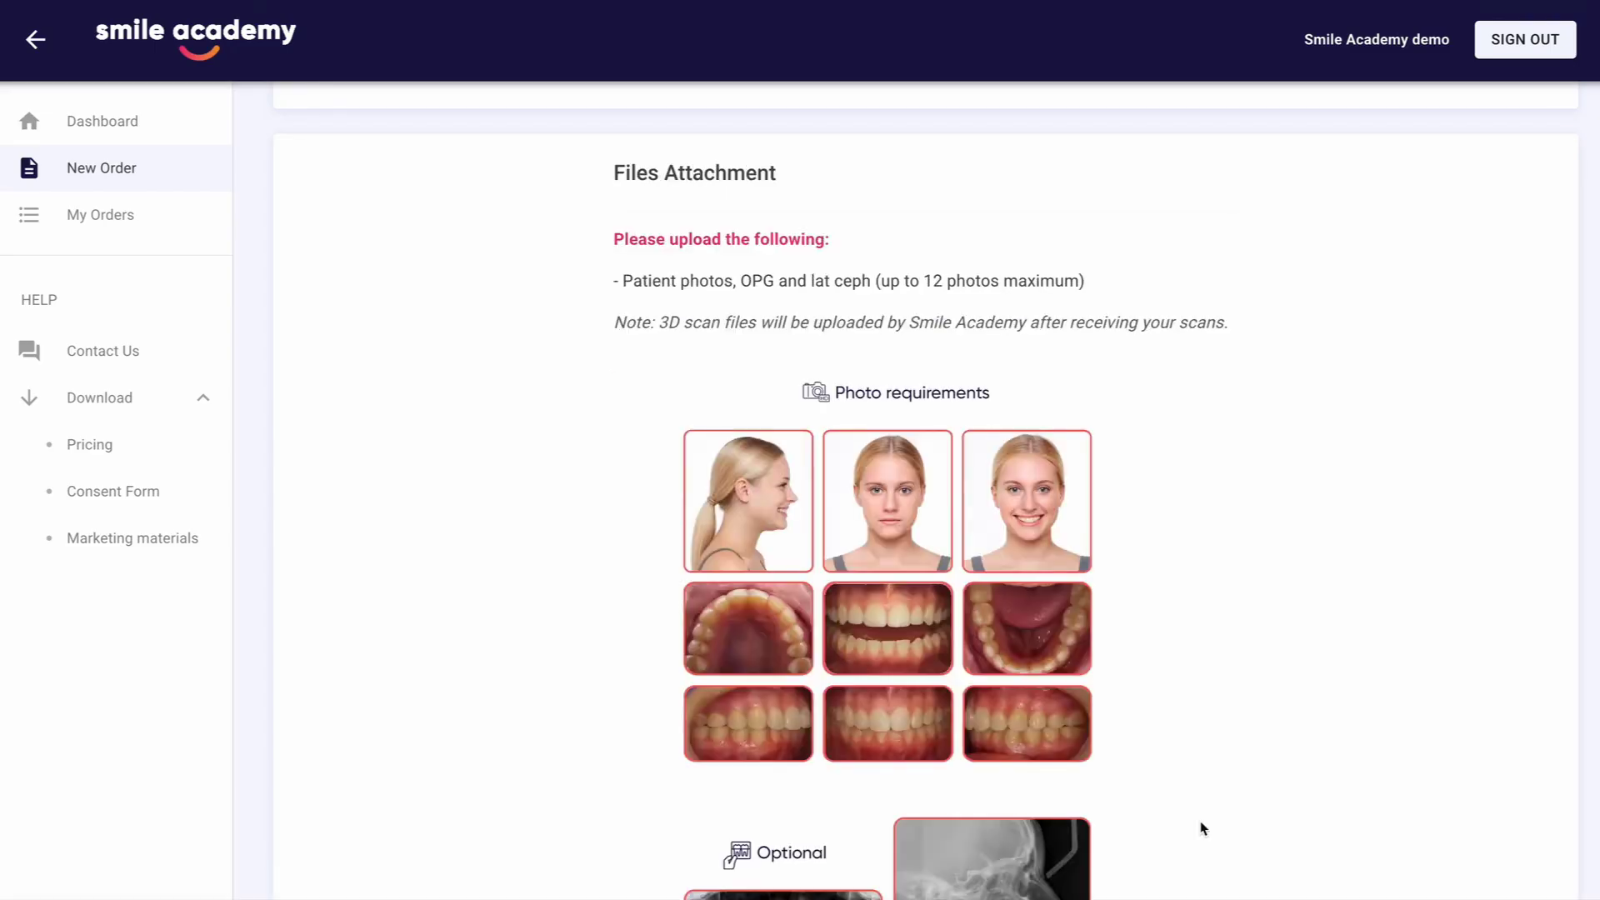
Add the nine patient images IMG_2968.JPG to IMG_2983.JPG from Finder to the photo upload of the Send via Scanner order
scroll(1202, 828, "down", 10)
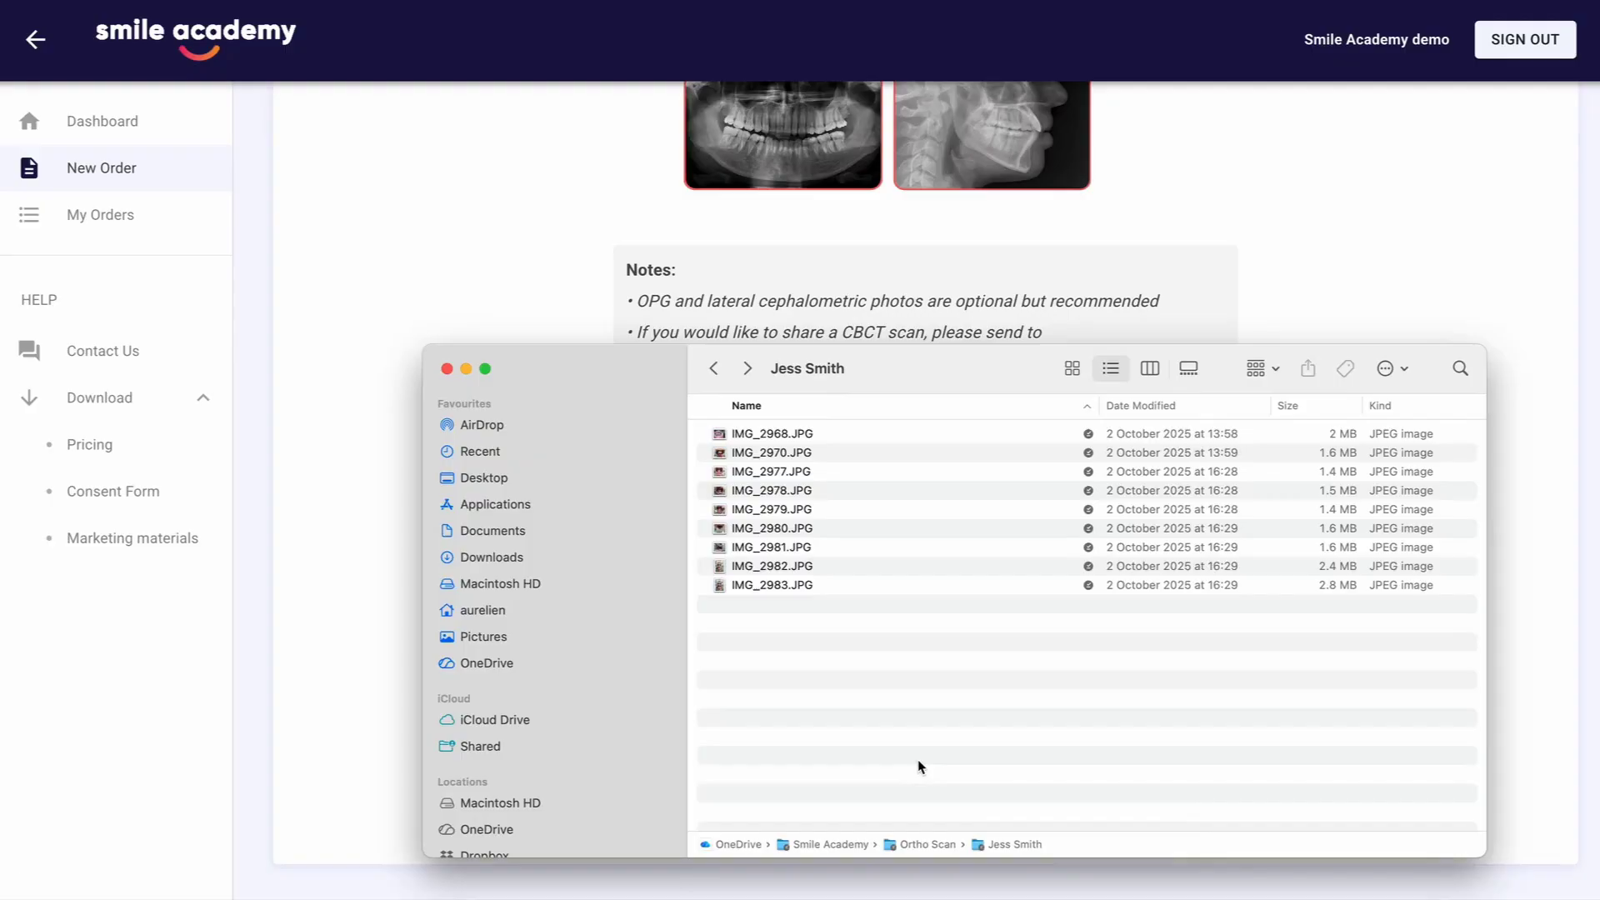
left_click_drag(918, 761, 750, 401)
left_click_drag(782, 479, 779, 650)
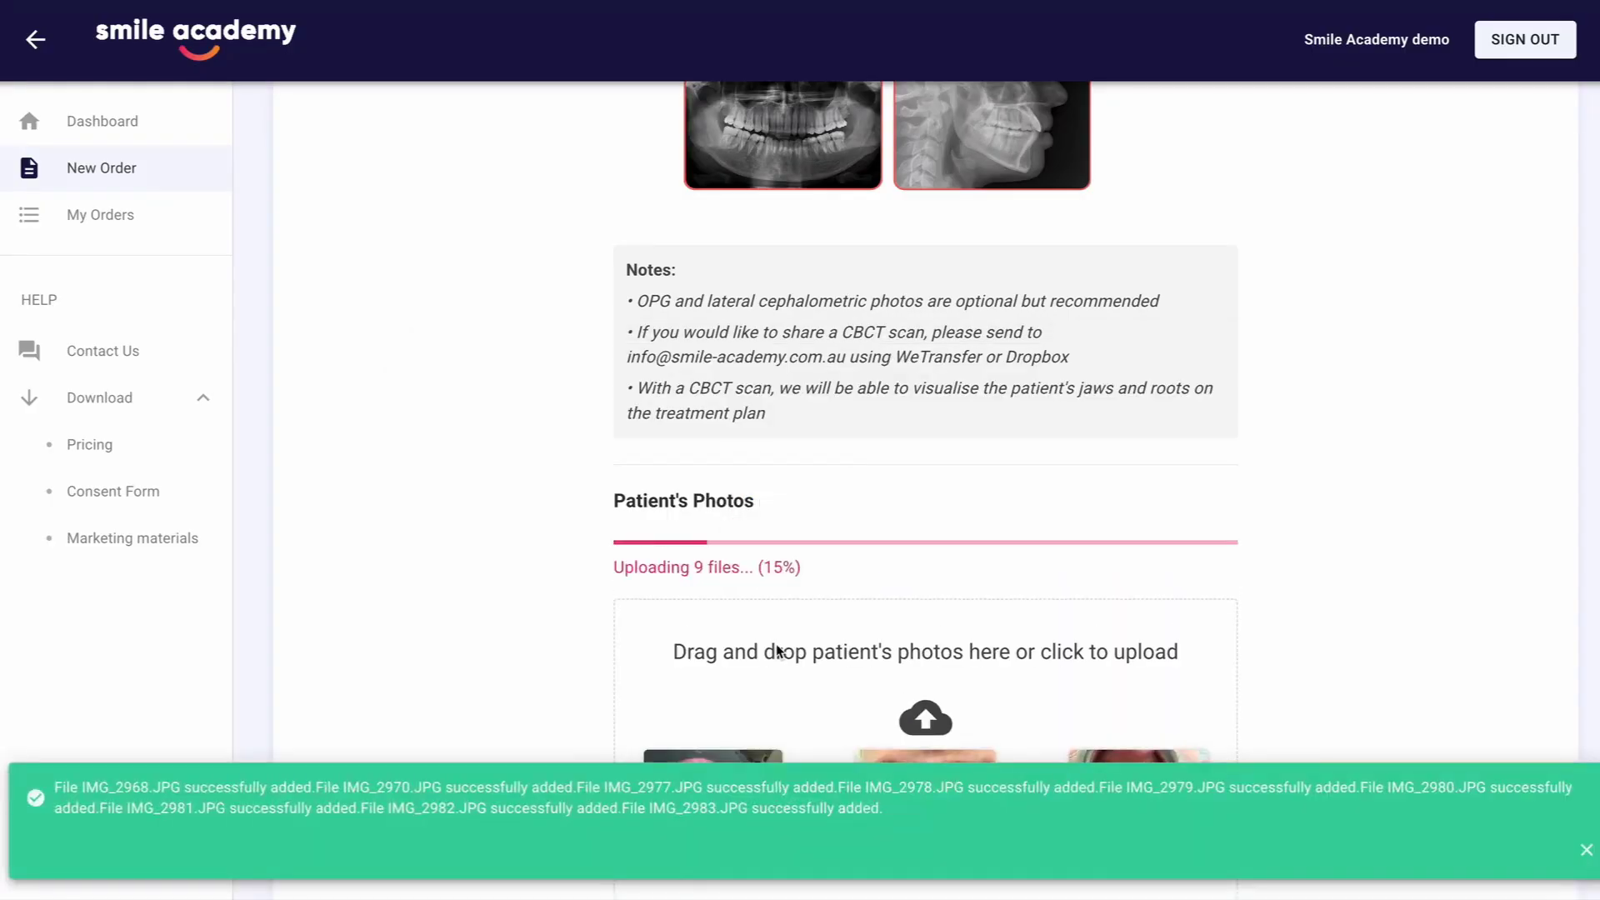
left_click(1585, 851)
scroll(1481, 676, "down", 3)
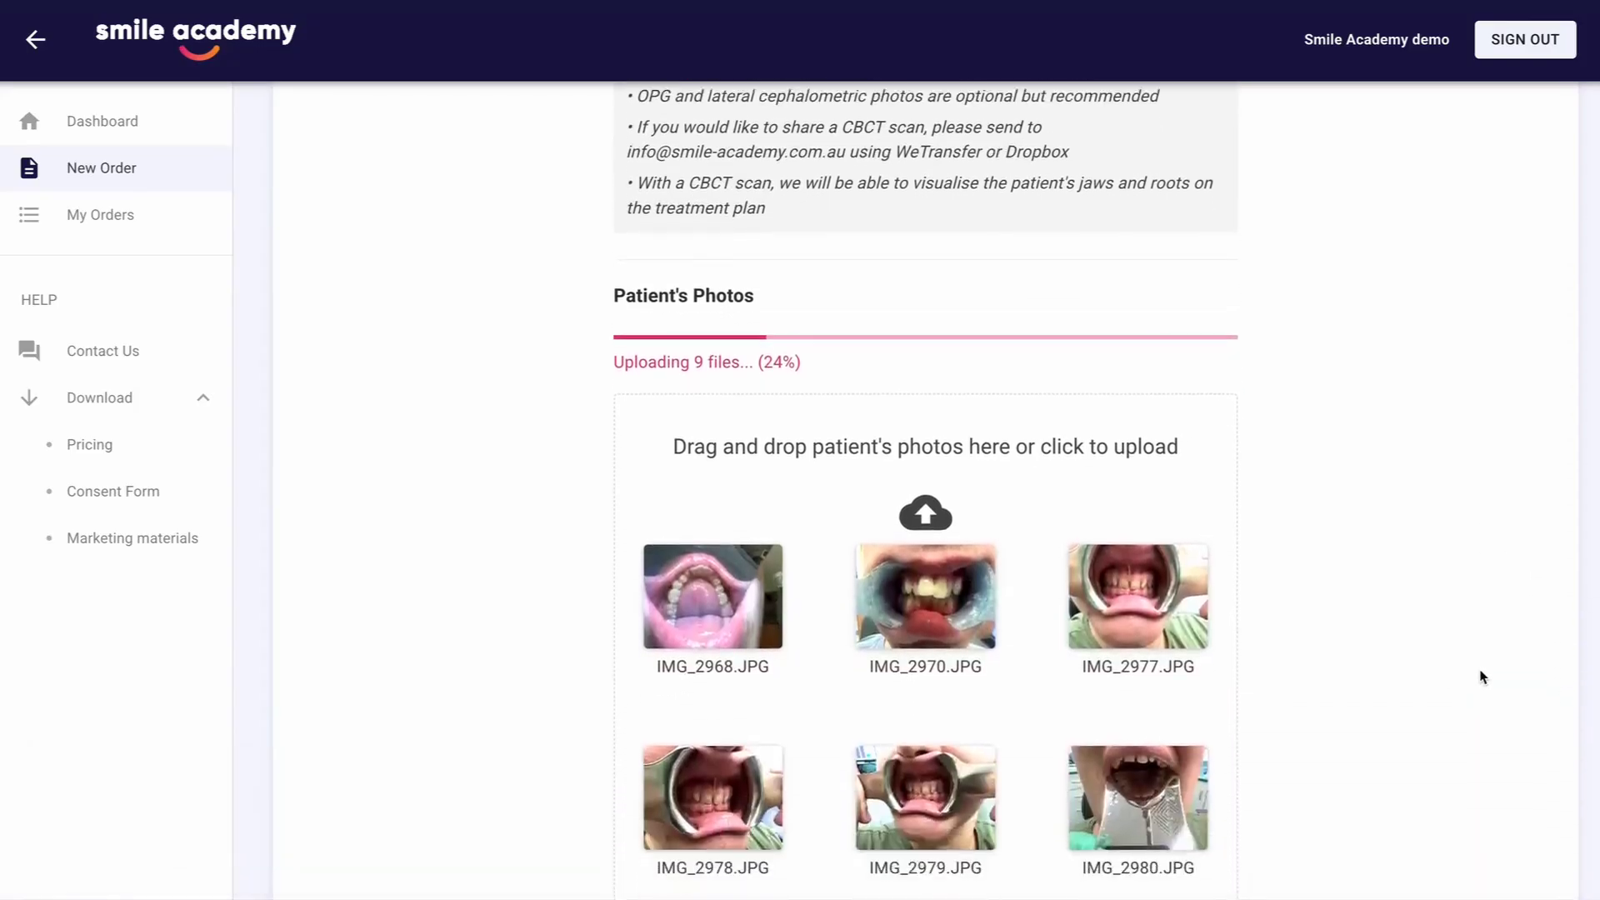
scroll(1482, 677, "down", 1)
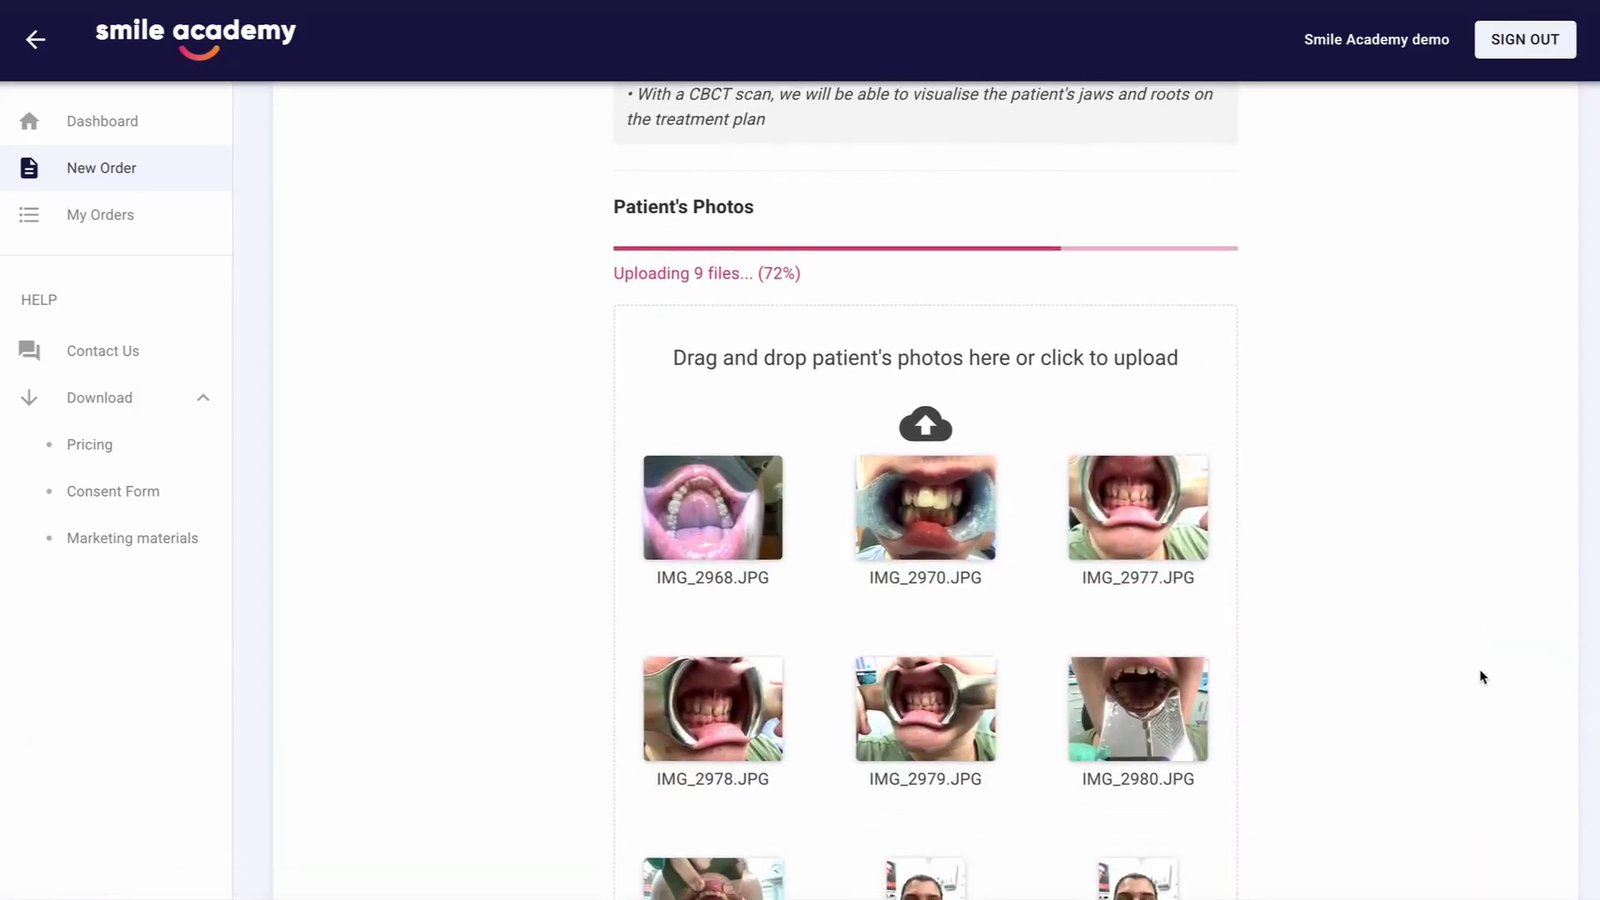
Proceed past the files attachment stage of the Send via Scanner order once the nine patient photos are uploaded
scroll(1482, 677, "down", 1)
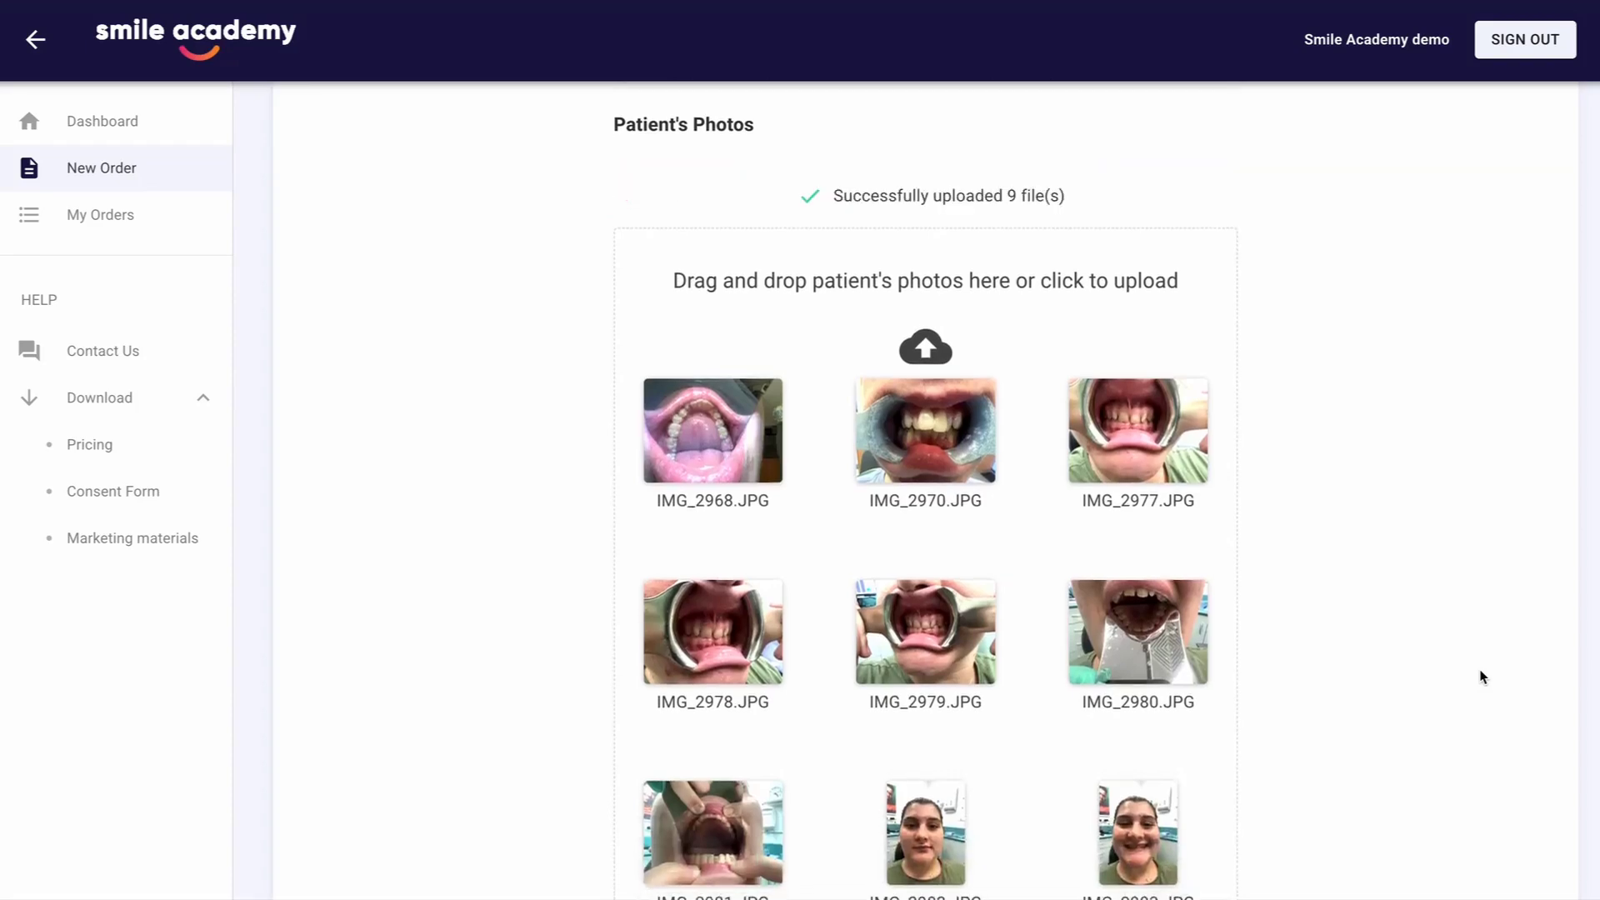
scroll(1480, 673, "down", 3)
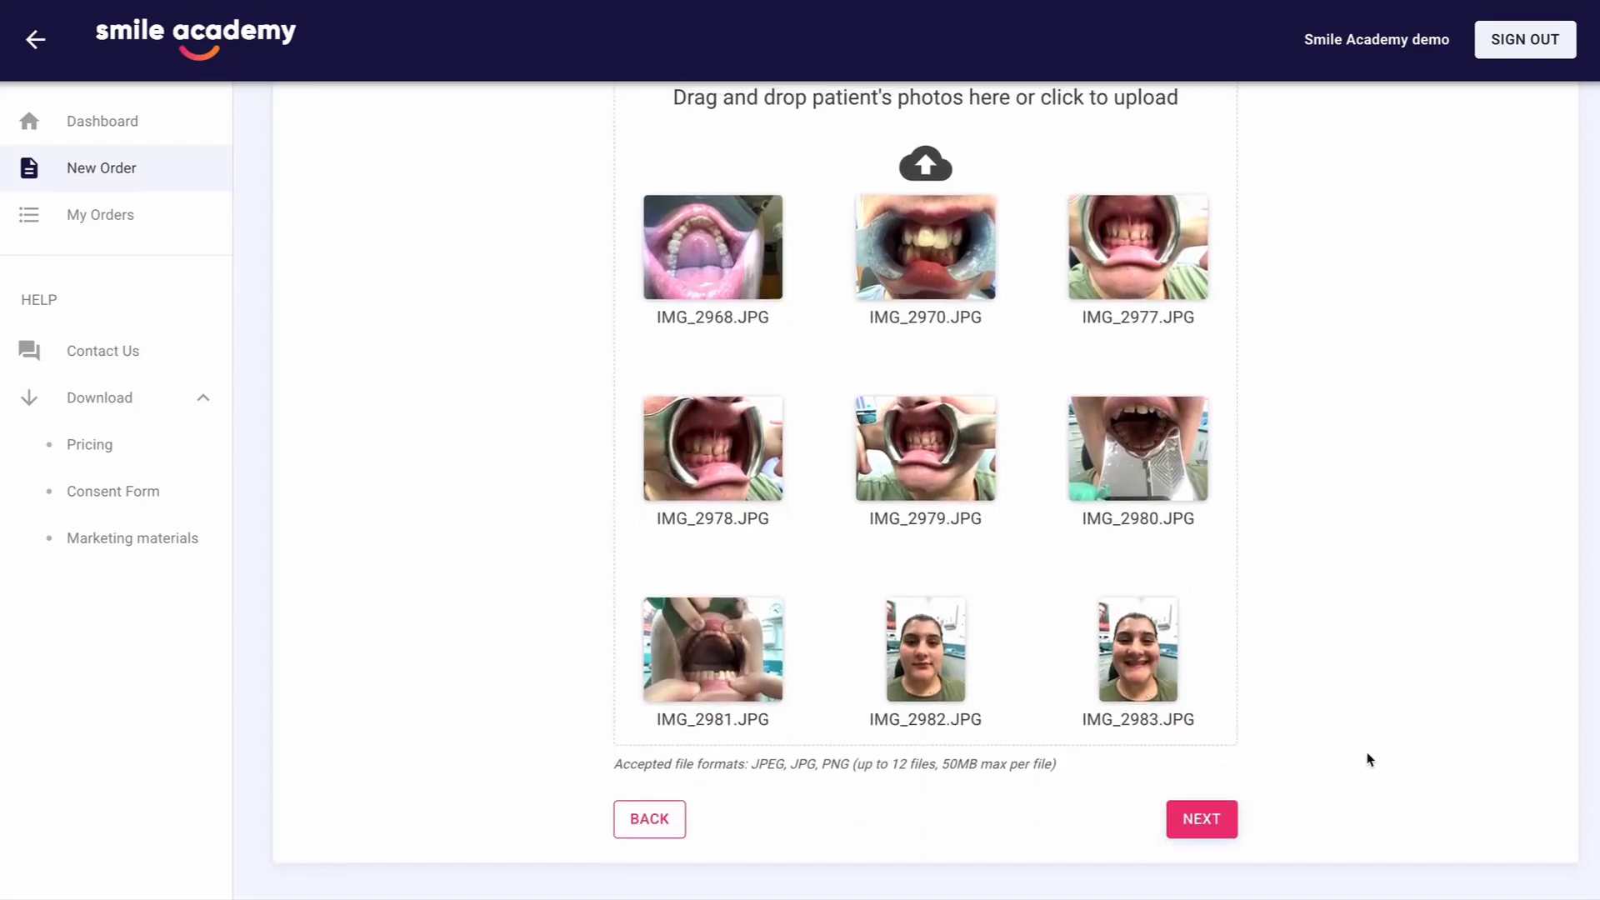
left_click(1206, 819)
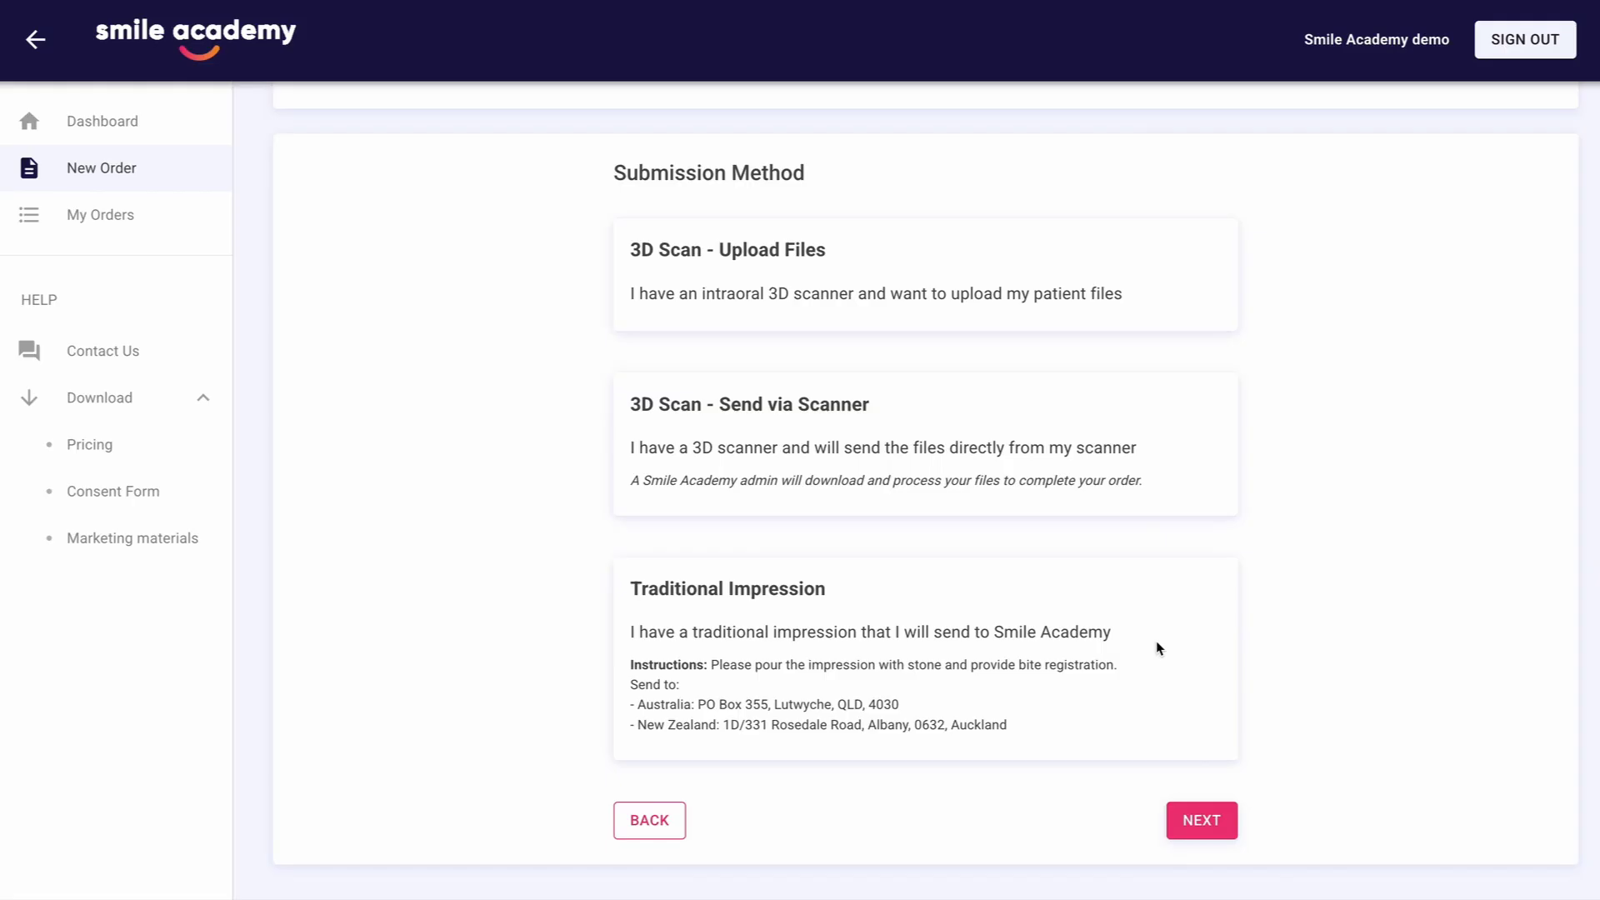
Choose "Traditional Impression" as the submission method and continue to the files attachment stage
left_click(1108, 662)
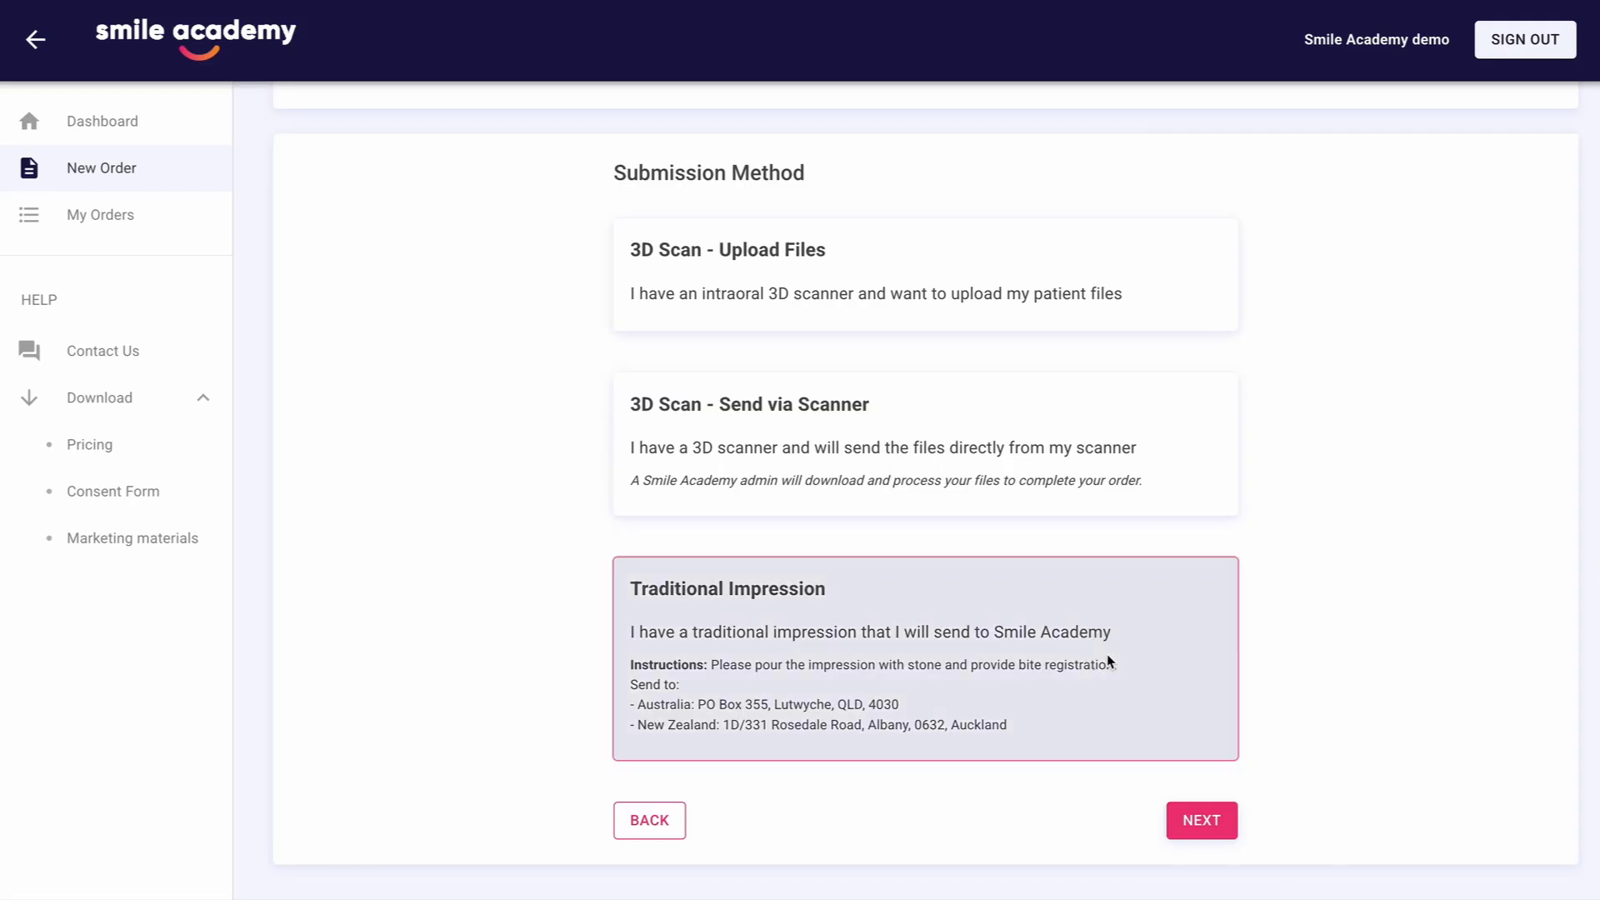
left_click(1206, 818)
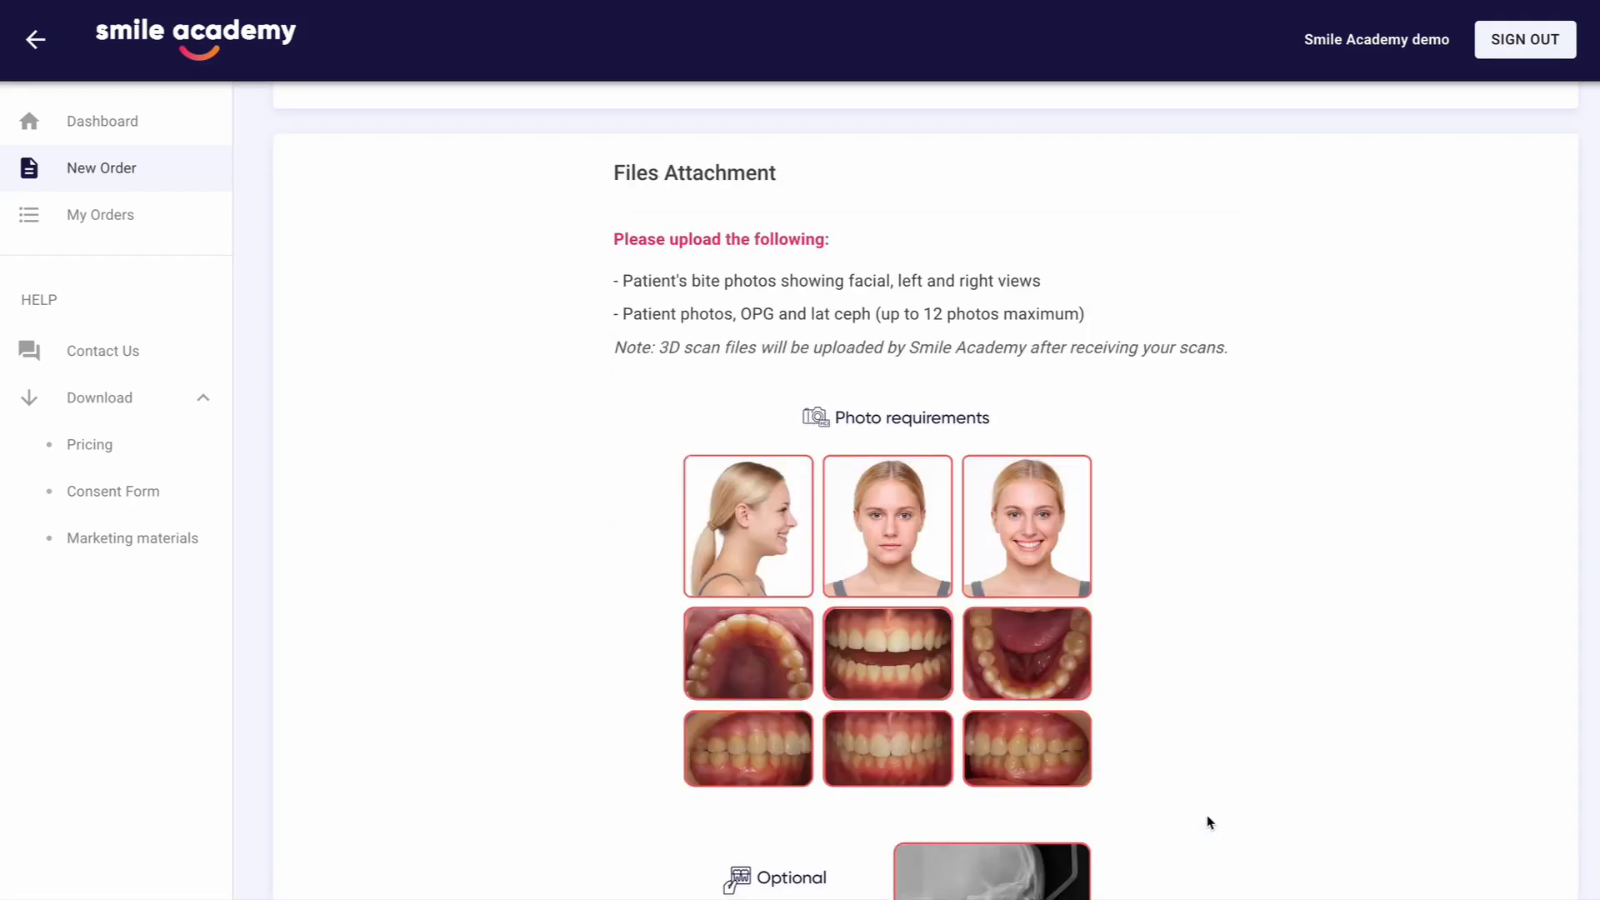
Add the nine patient images IMG_2968.JPG to IMG_2983.JPG from Finder to the Traditional Impression order's photo upload and dismiss the notification
scroll(1250, 588, "down", 10)
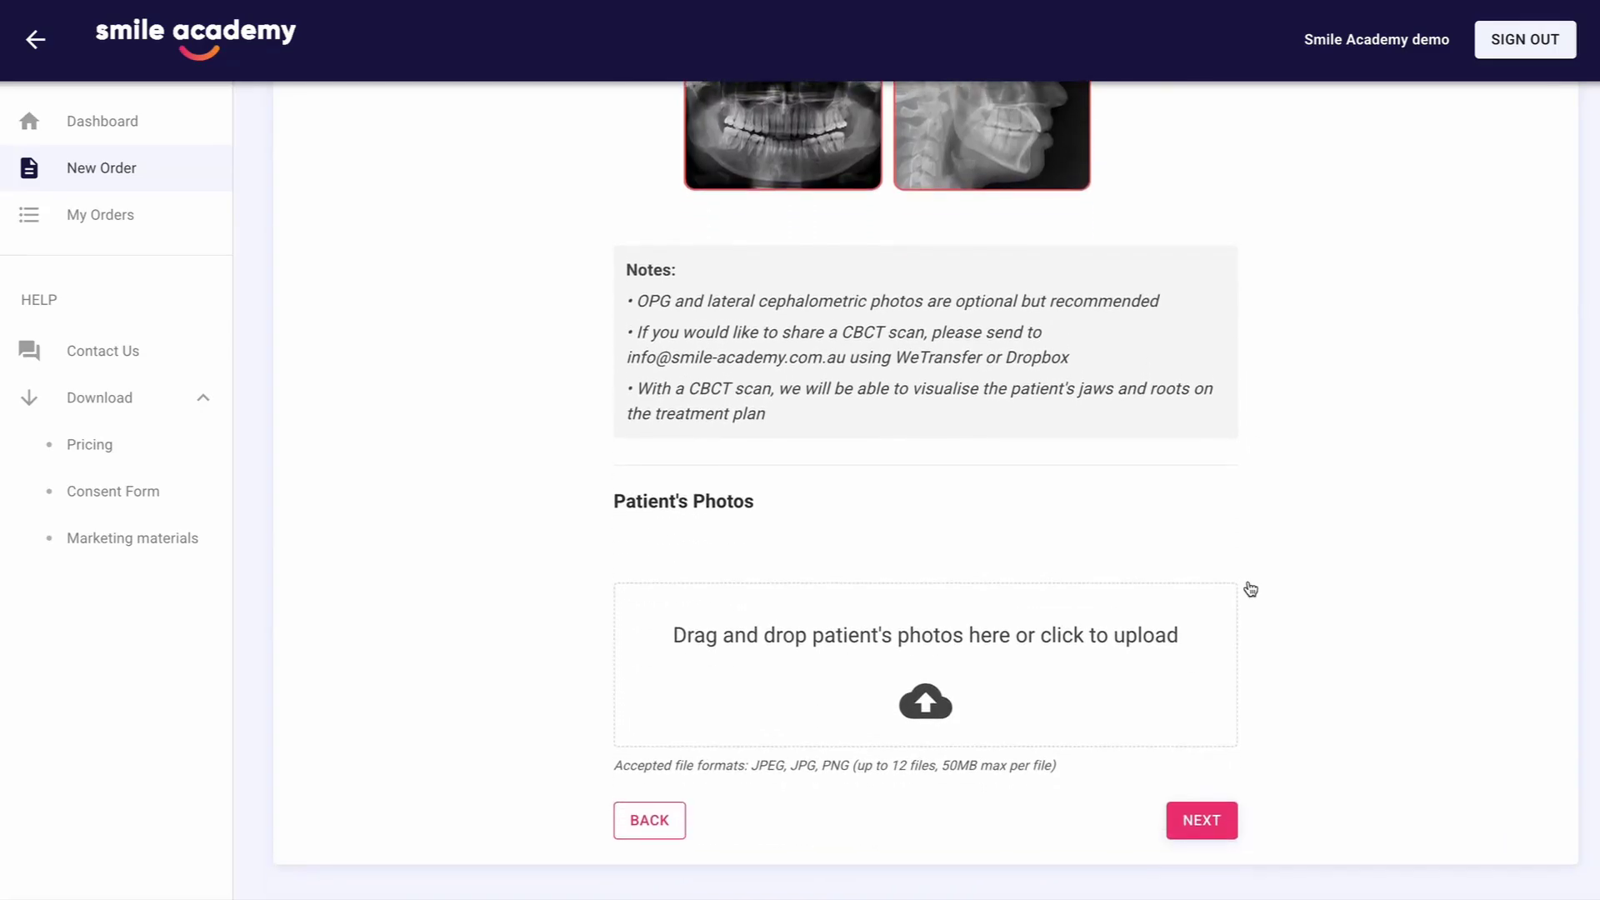
key("super+Tab")
left_click_drag(960, 659, 787, 401)
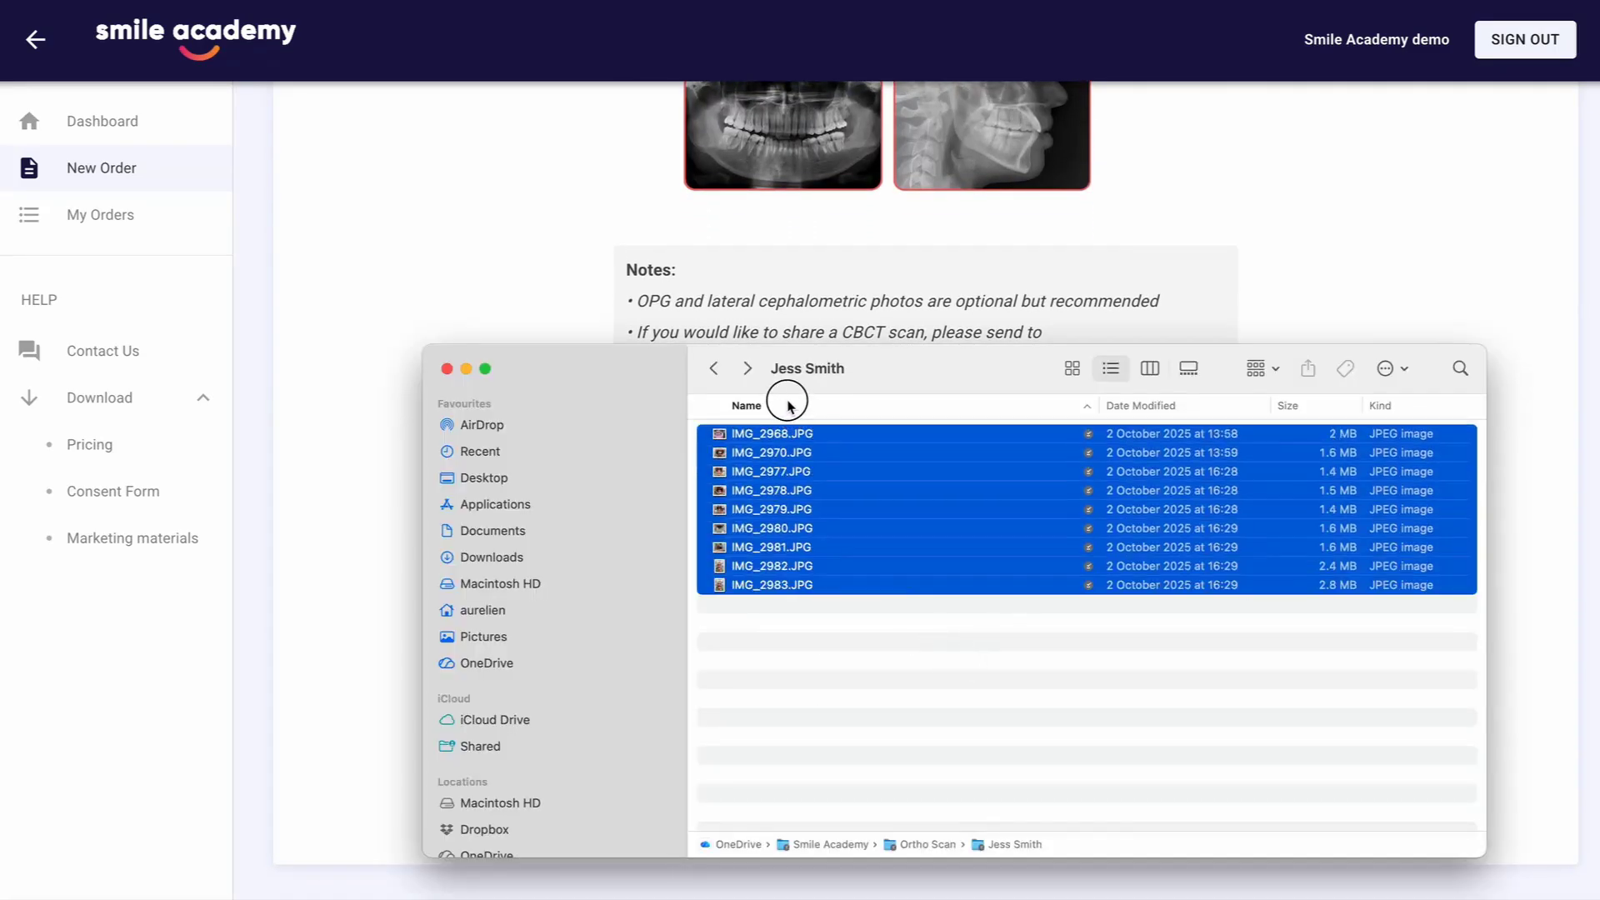
left_click_drag(765, 490, 803, 659)
scroll(1300, 564, "down", 2)
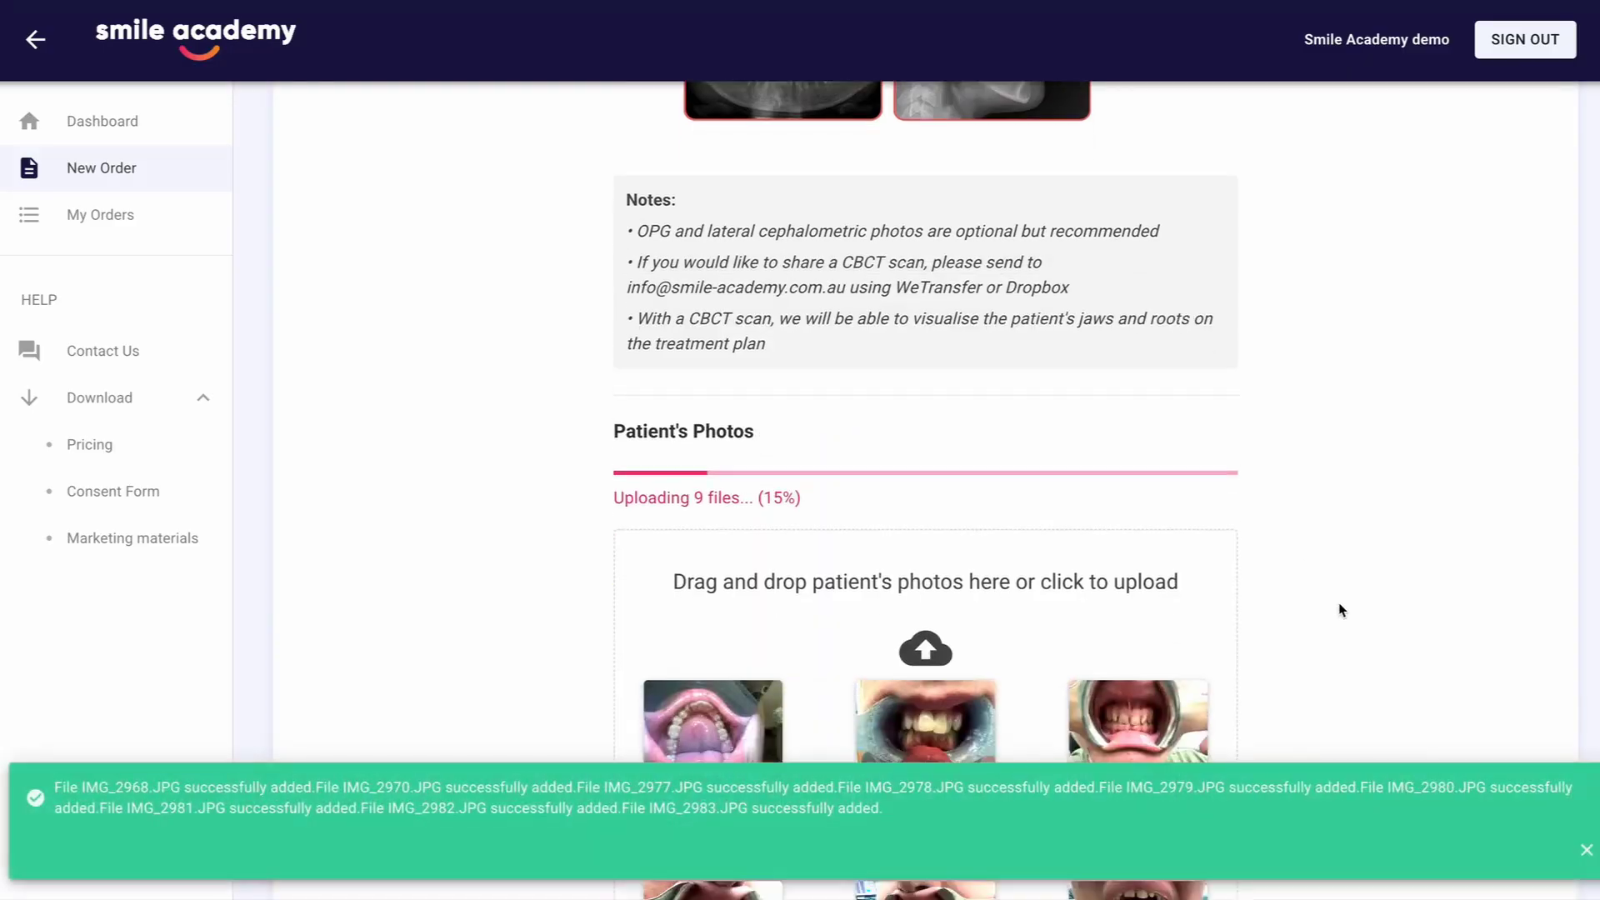
left_click(1581, 849)
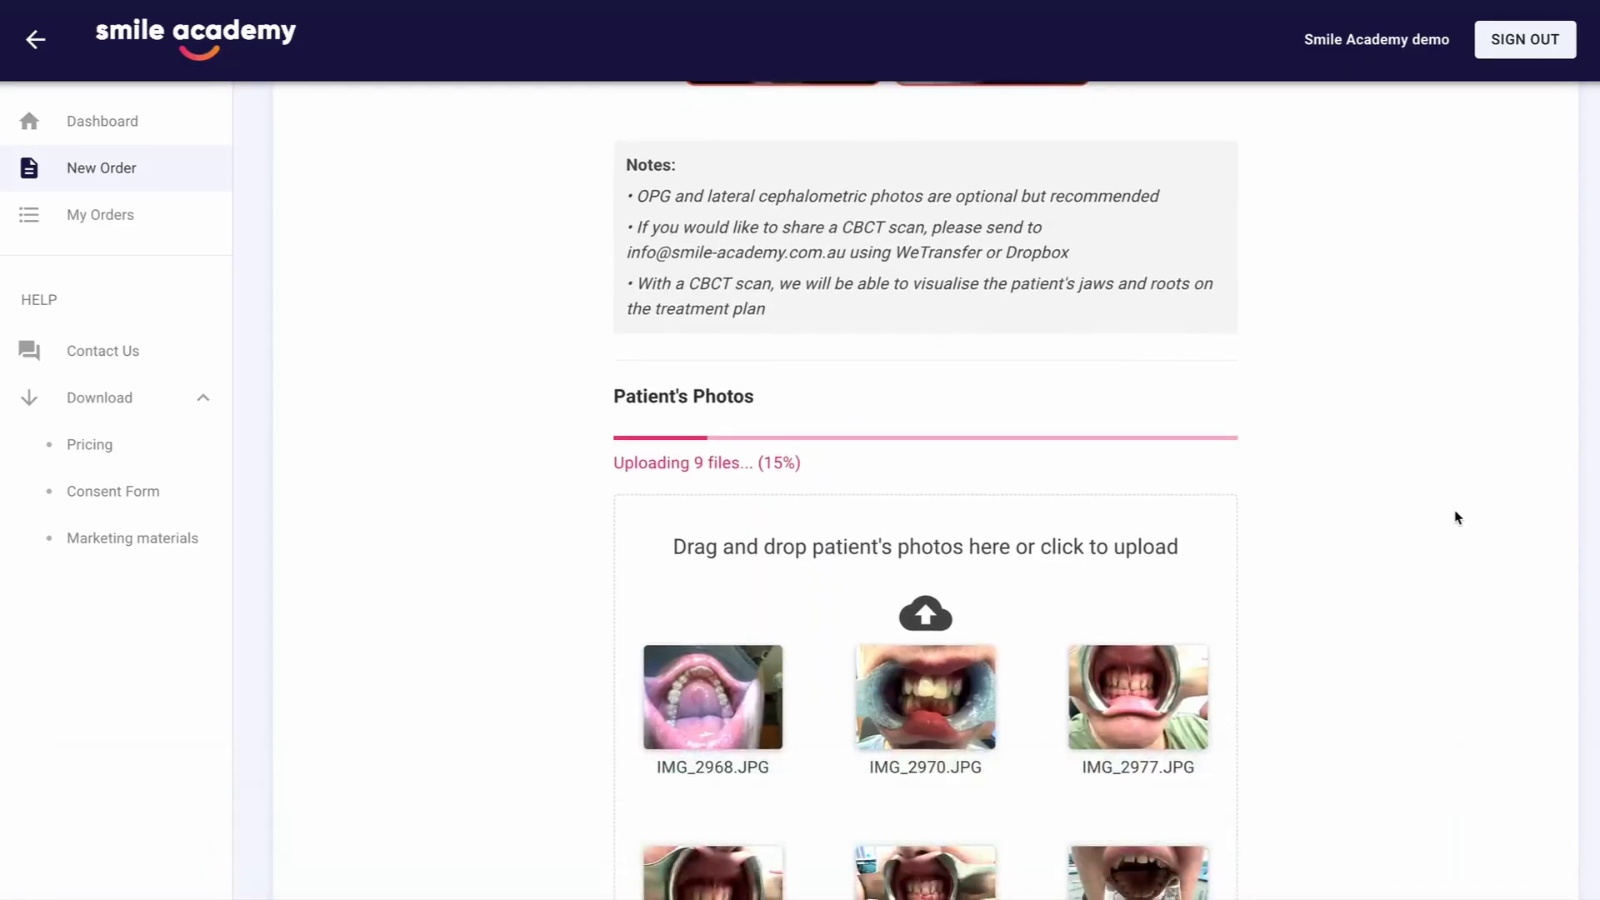
Check the uploaded patient photos and proceed past the files attachment stage of the Traditional Impression order
scroll(1455, 516, "down", 3)
scroll(1456, 517, "down", 2)
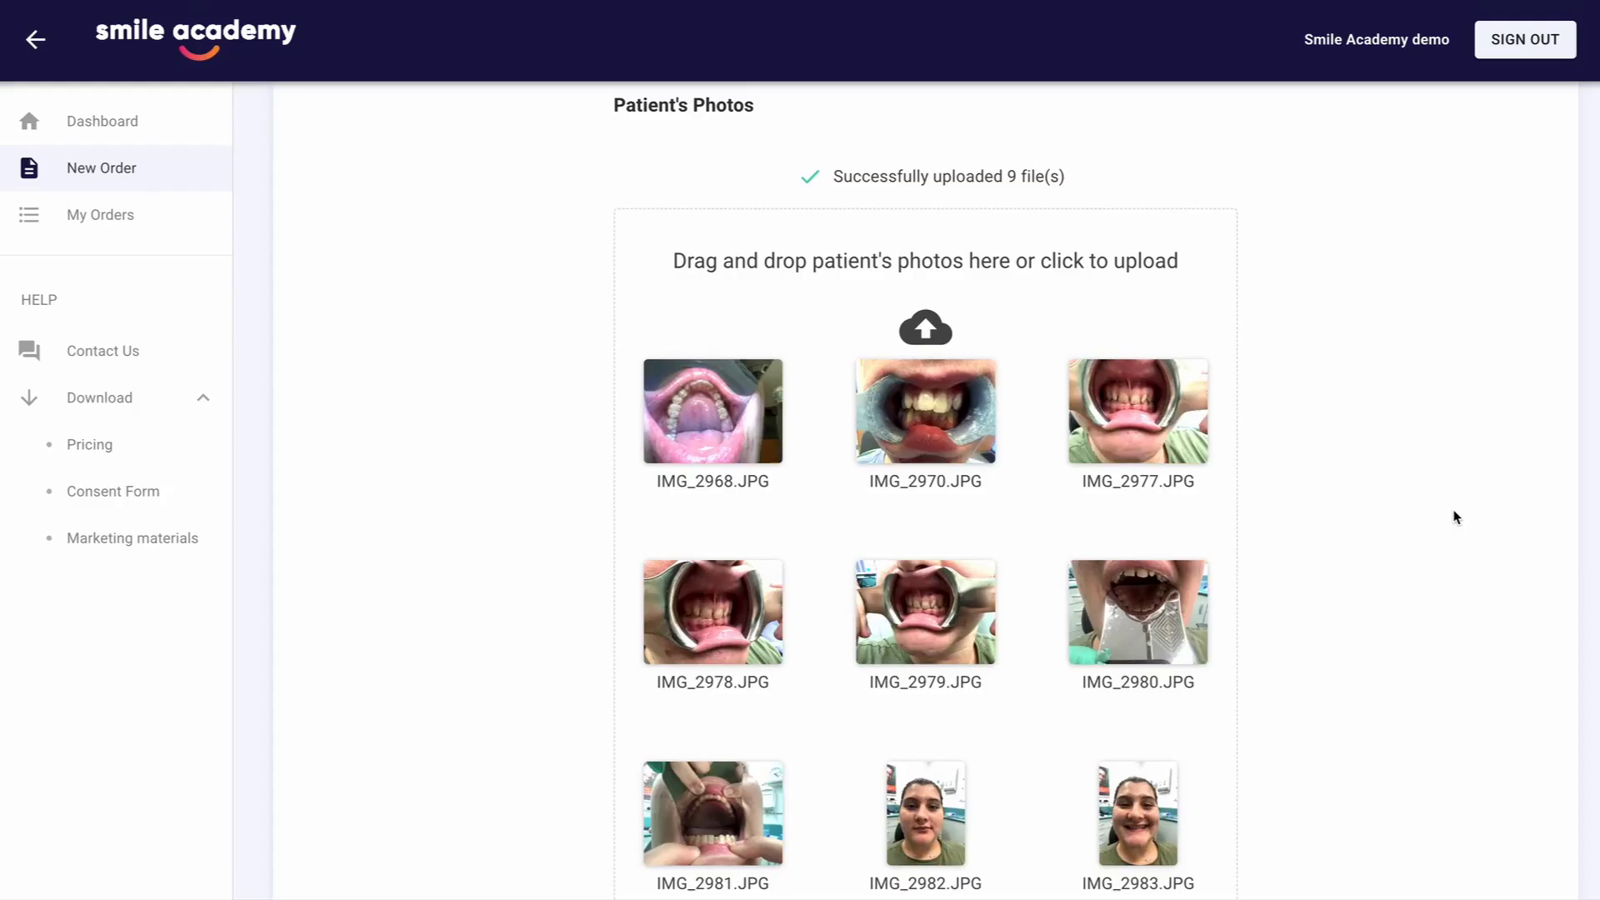
scroll(1455, 516, "down", 2)
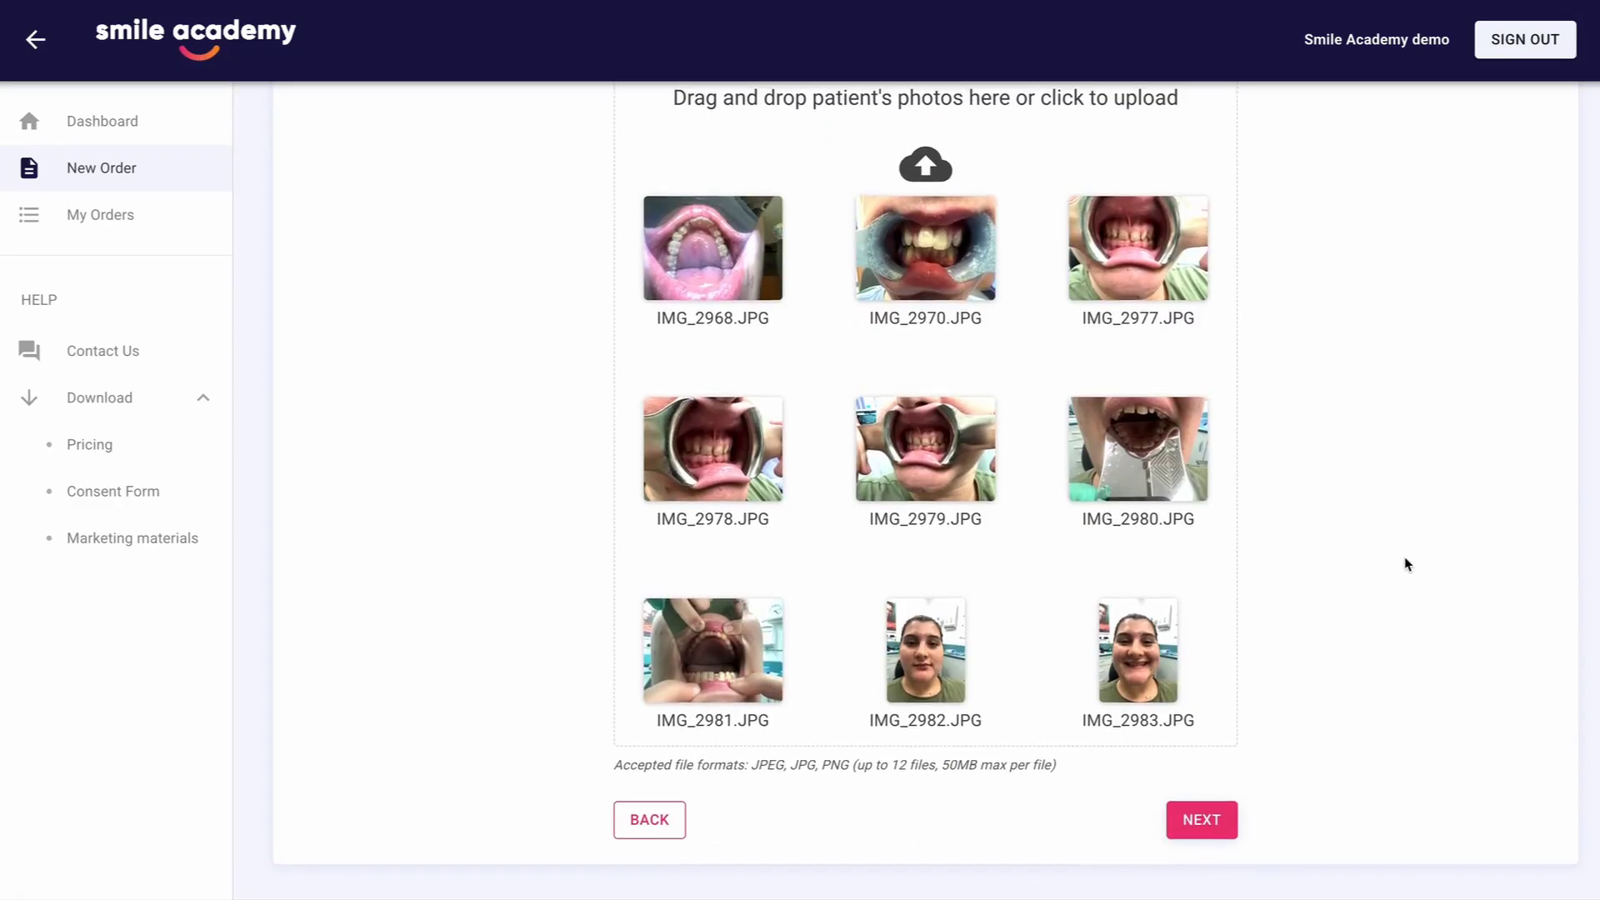
left_click(1231, 819)
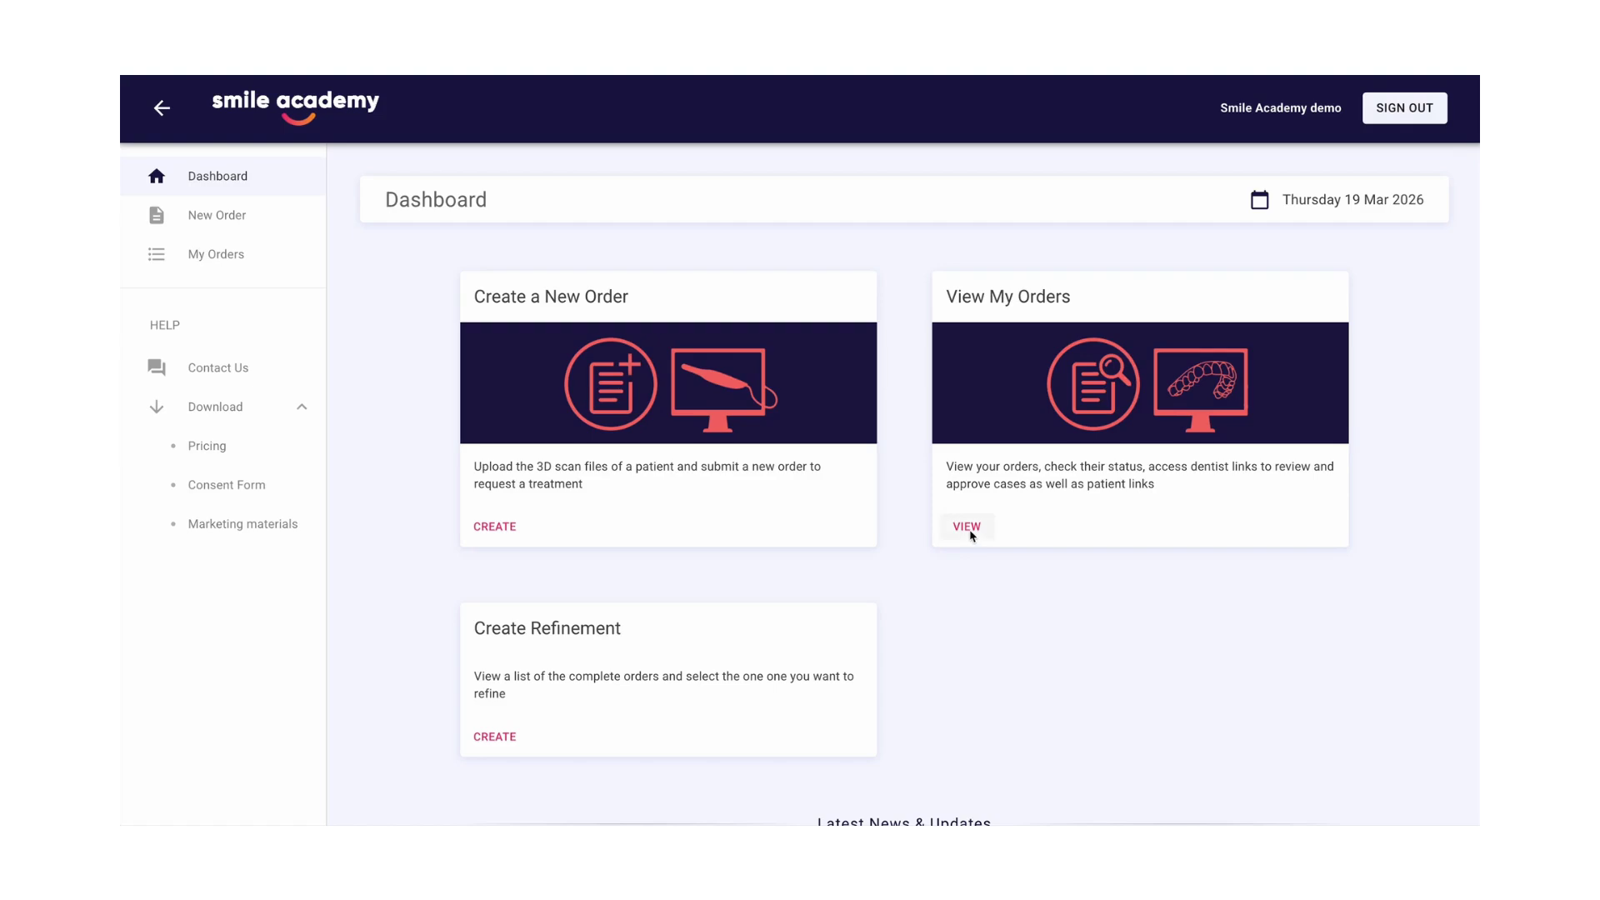
View the list of submitted orders and open the details of the "Test" case created on 28/01/26
left_click(968, 527)
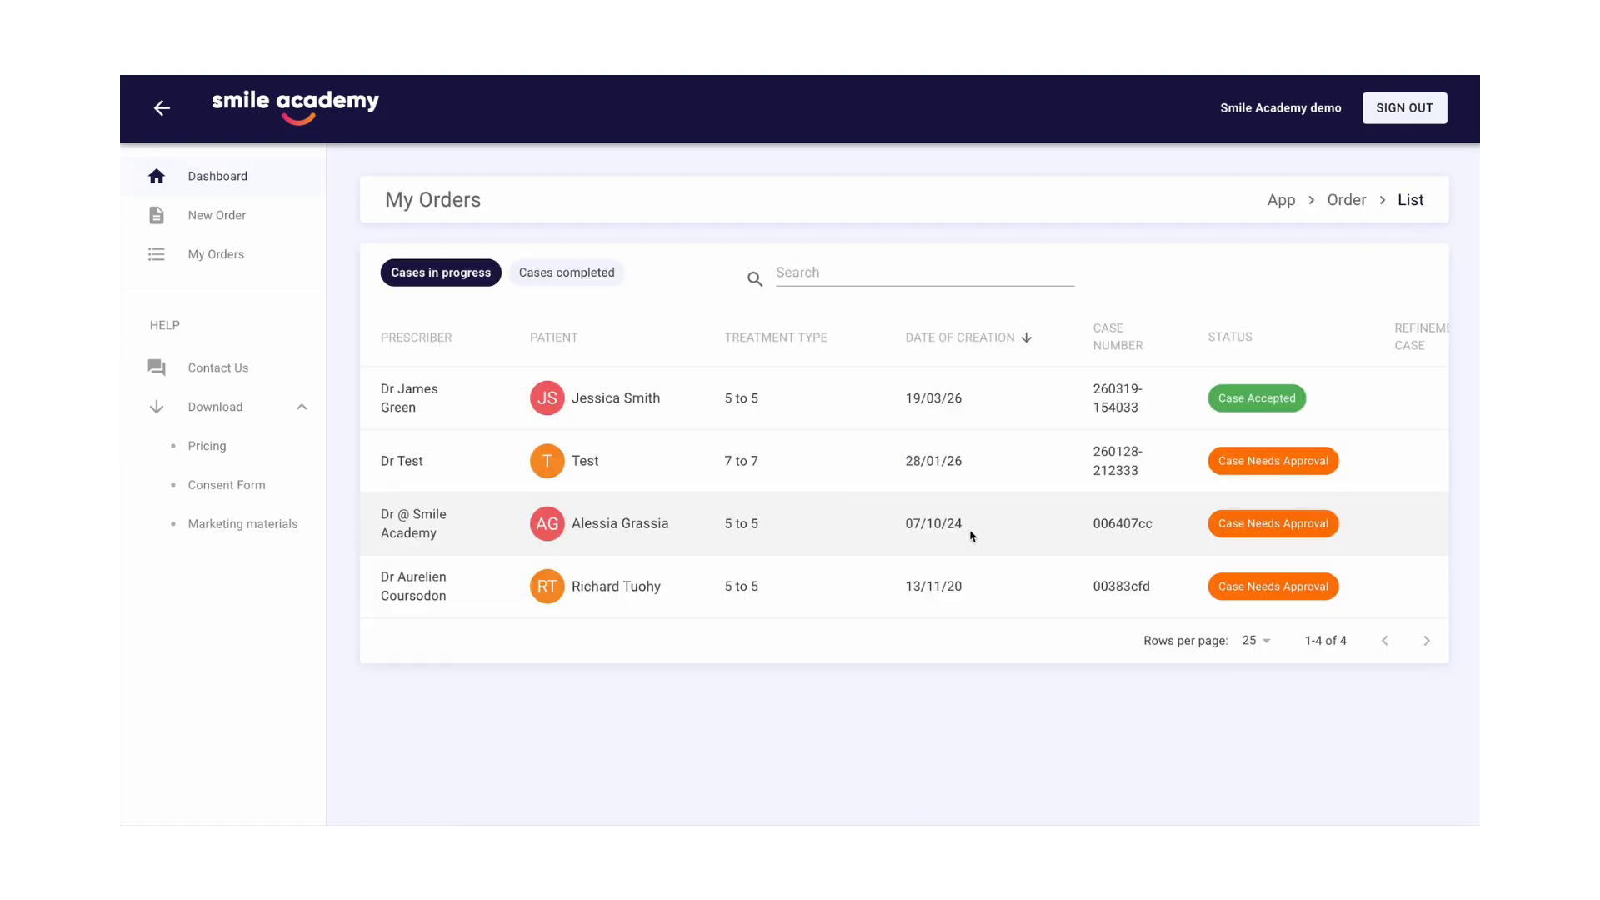
left_click(823, 466)
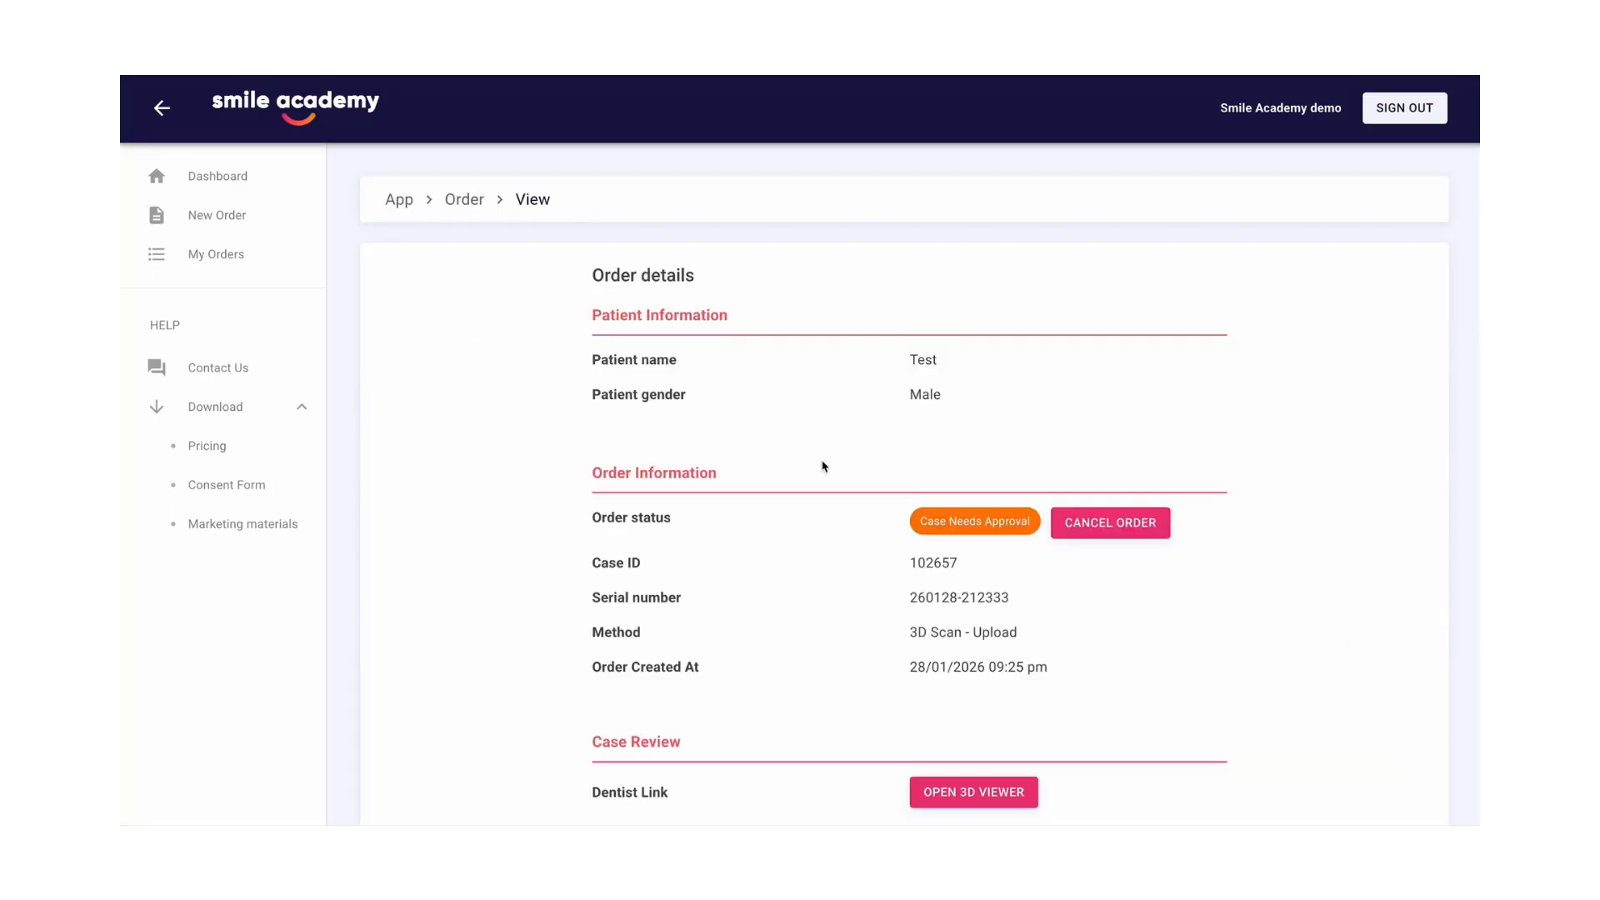
Open the Test case's treatment plan in the 3D viewer through its dentist link and expand it to full screen
scroll(823, 465, "down", 4)
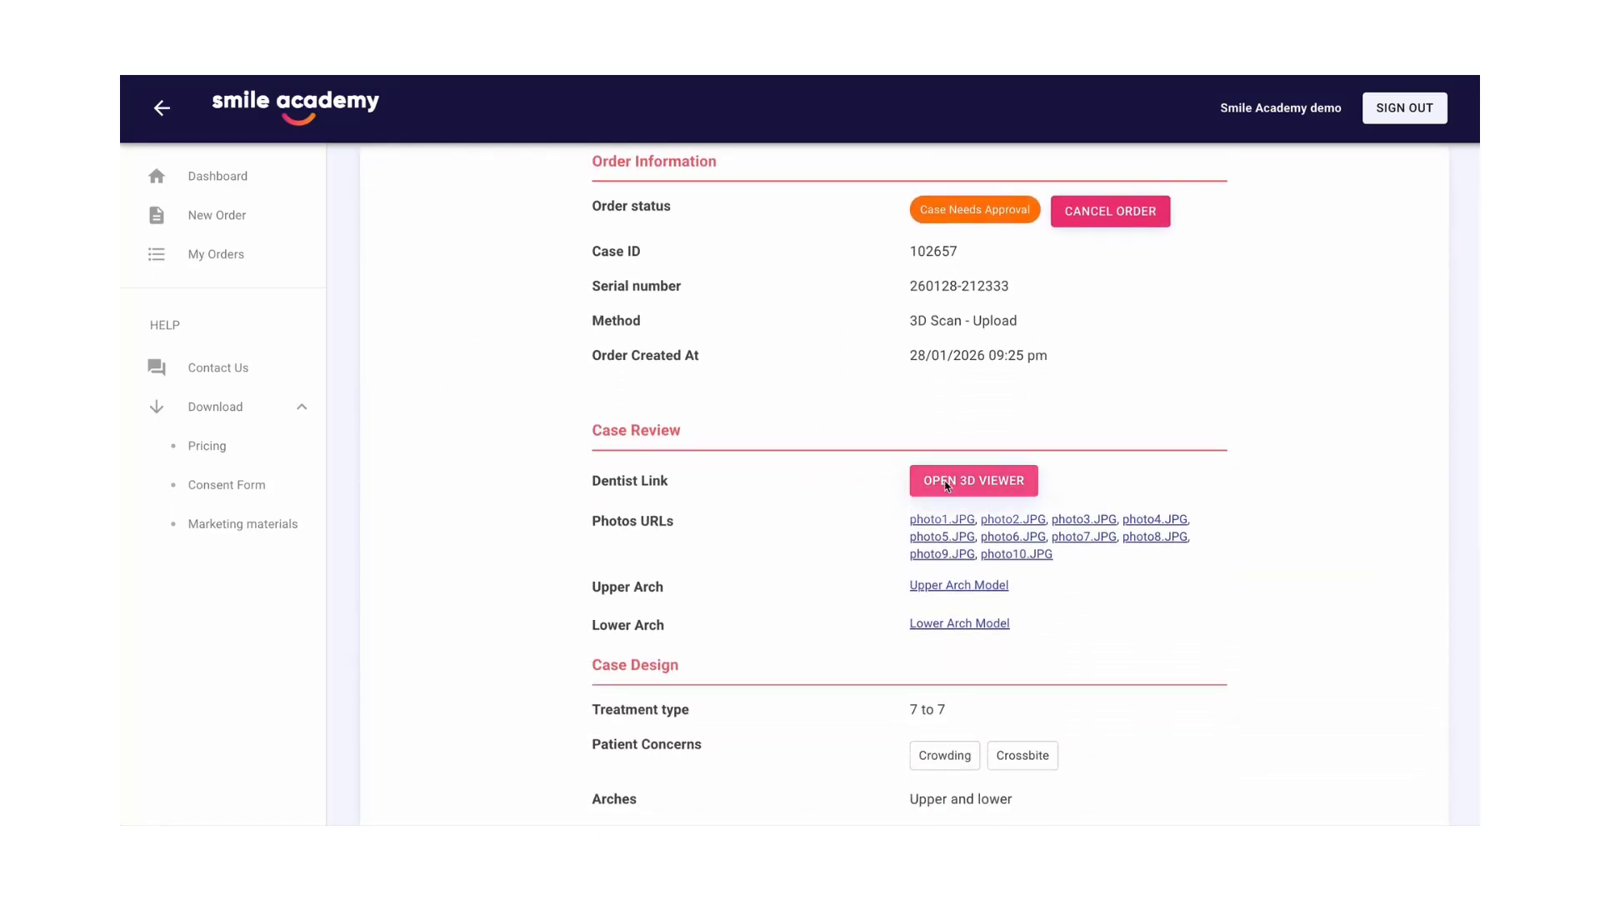
left_click(947, 483)
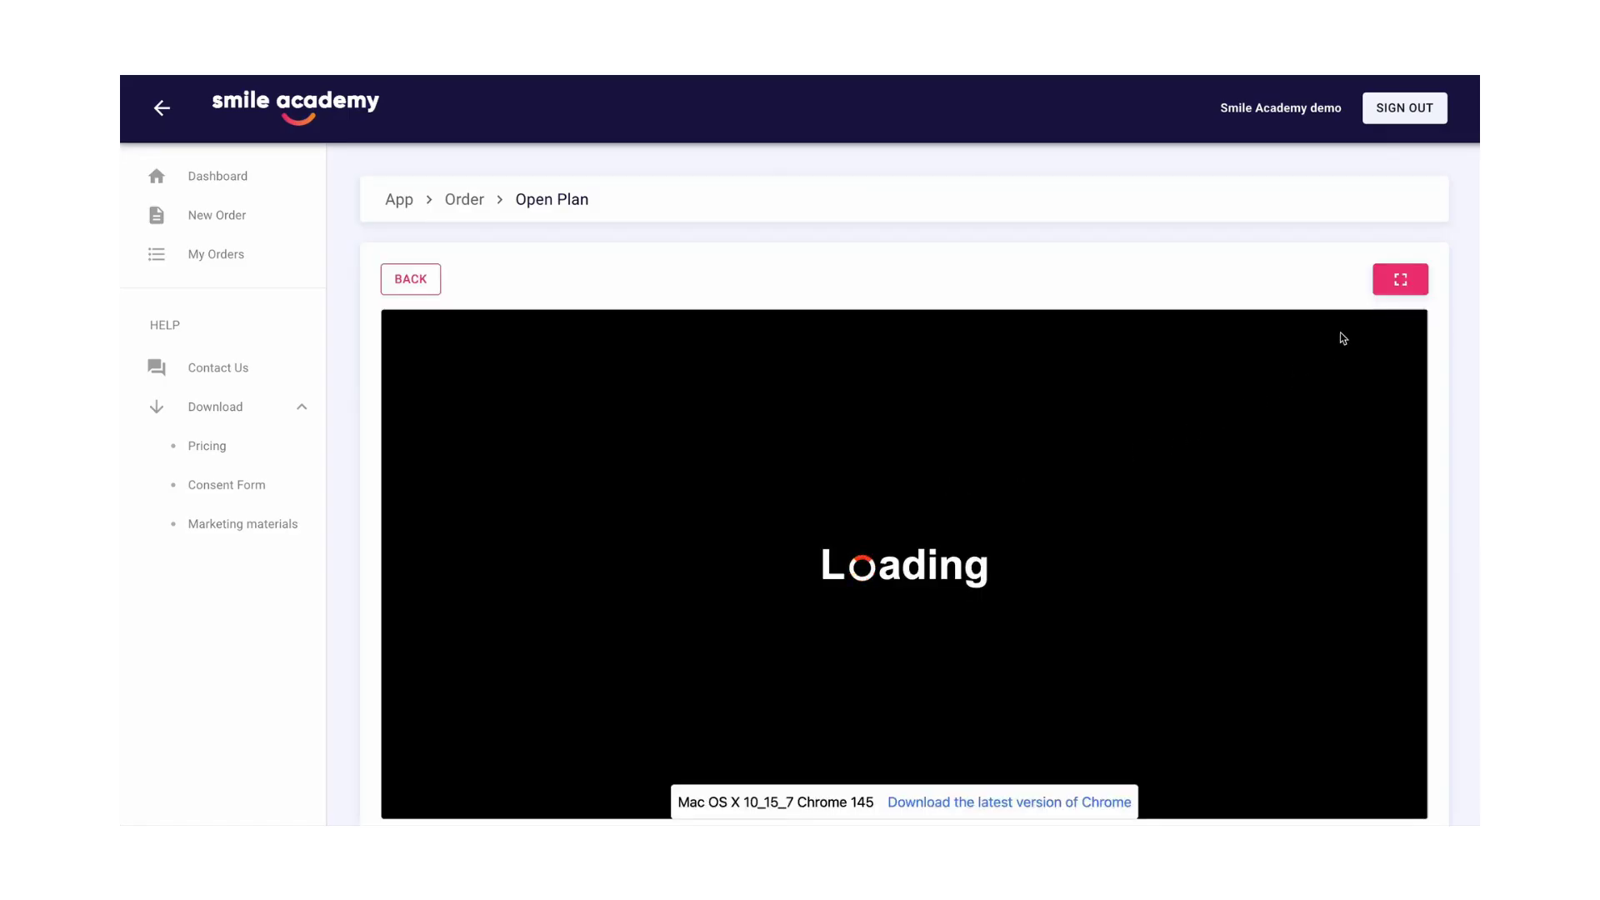
left_click(1400, 281)
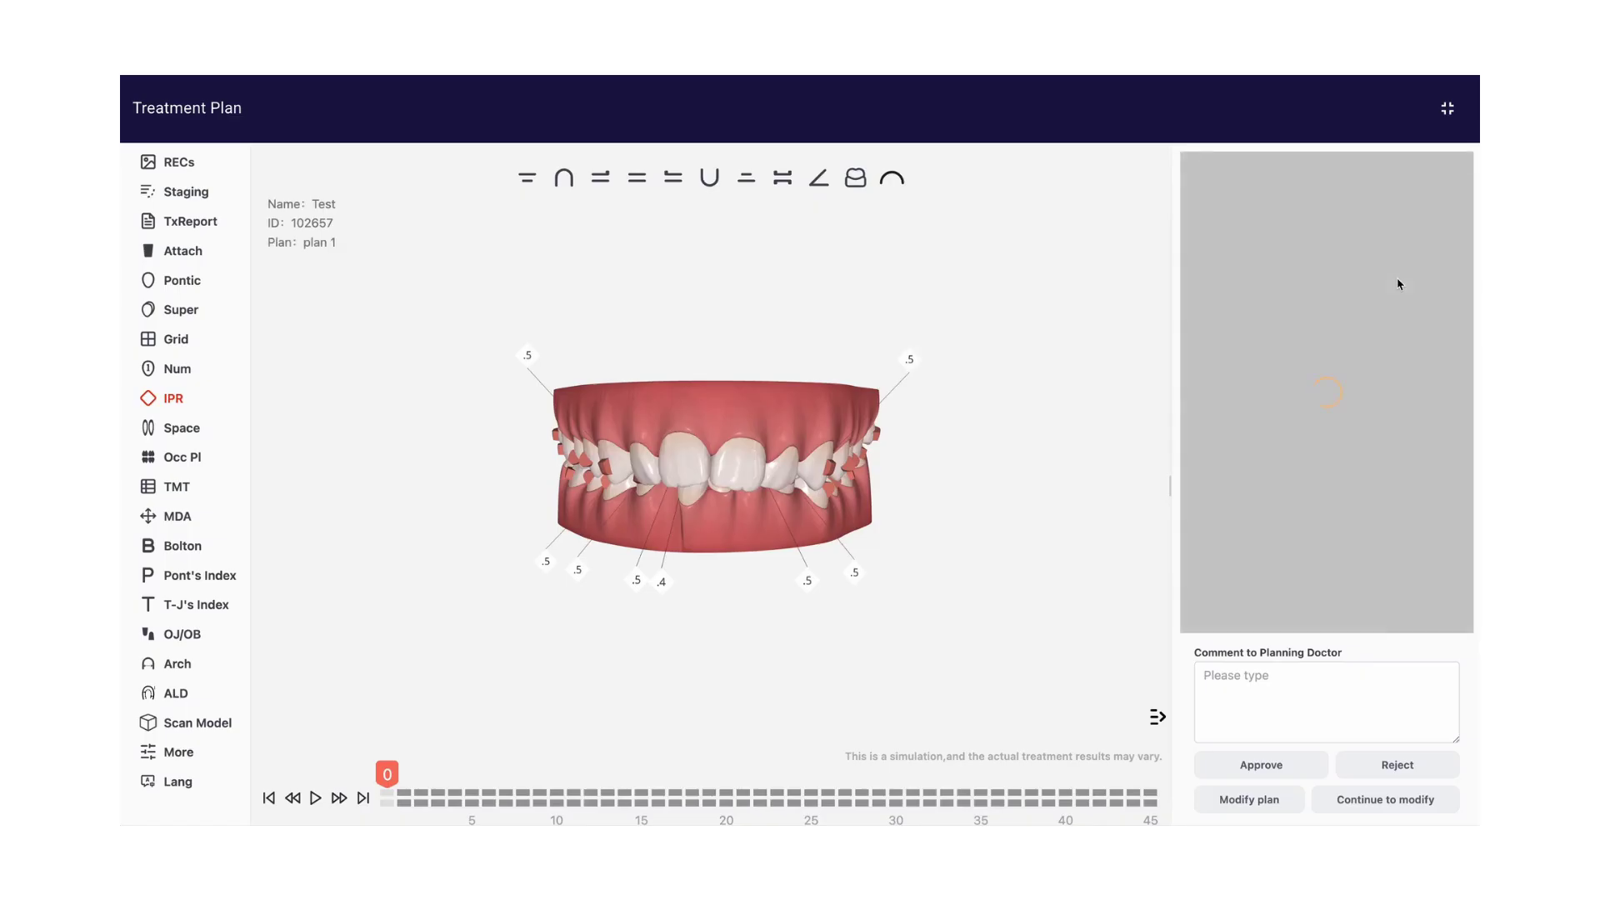
Review the patient's record photos beside the 3D model, and close the records
left_click(178, 164)
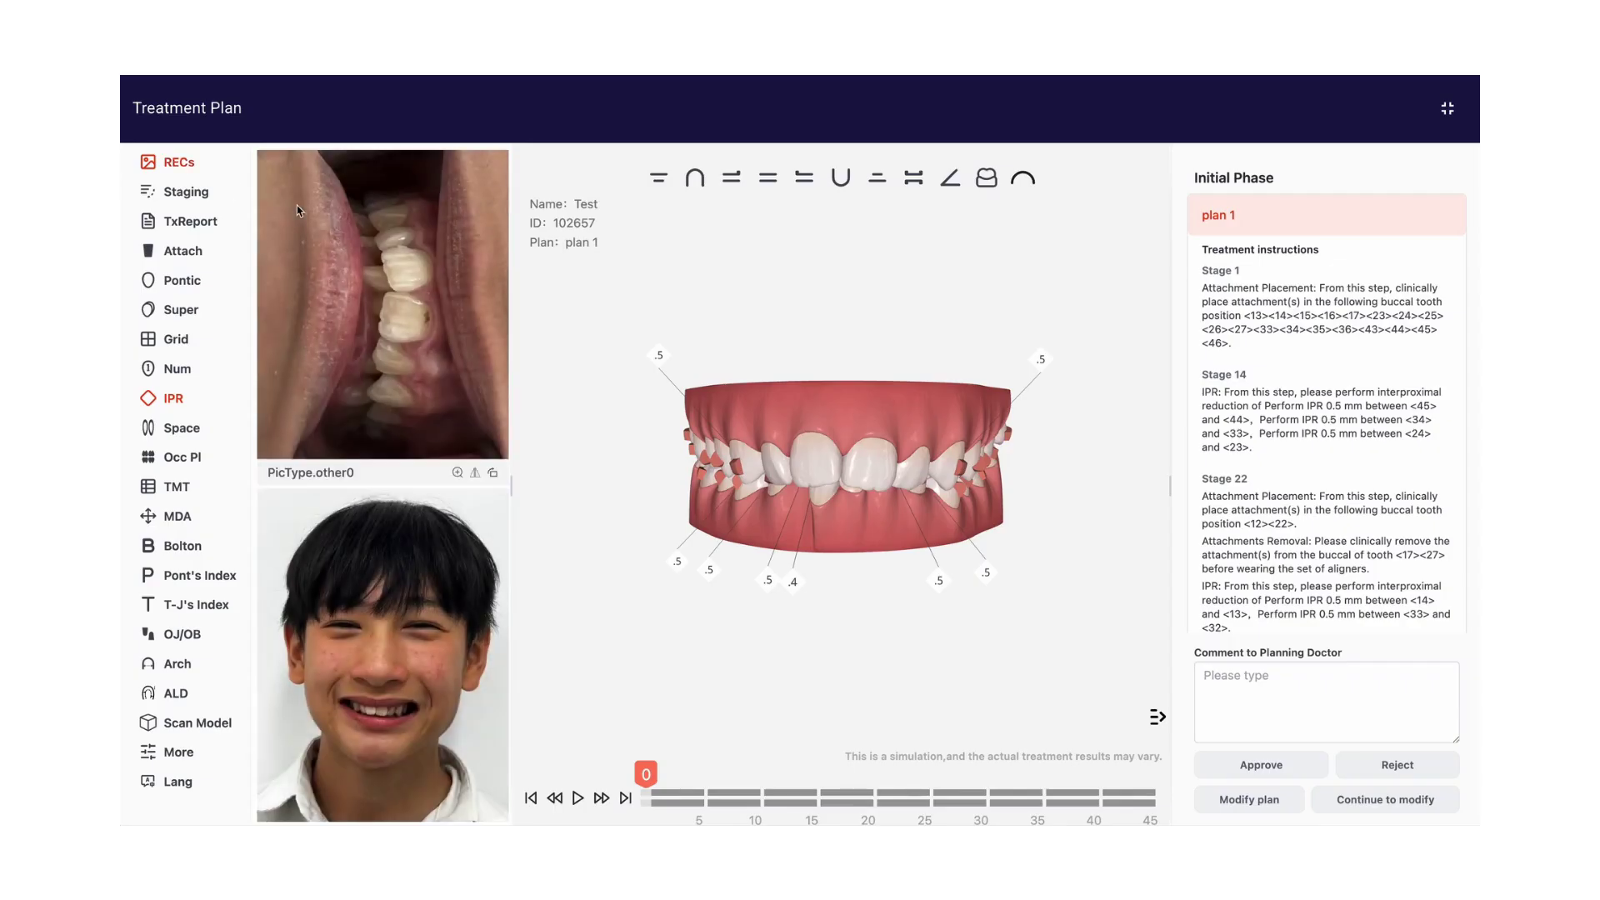
scroll(351, 271, "down", 1)
scroll(350, 270, "down", 12)
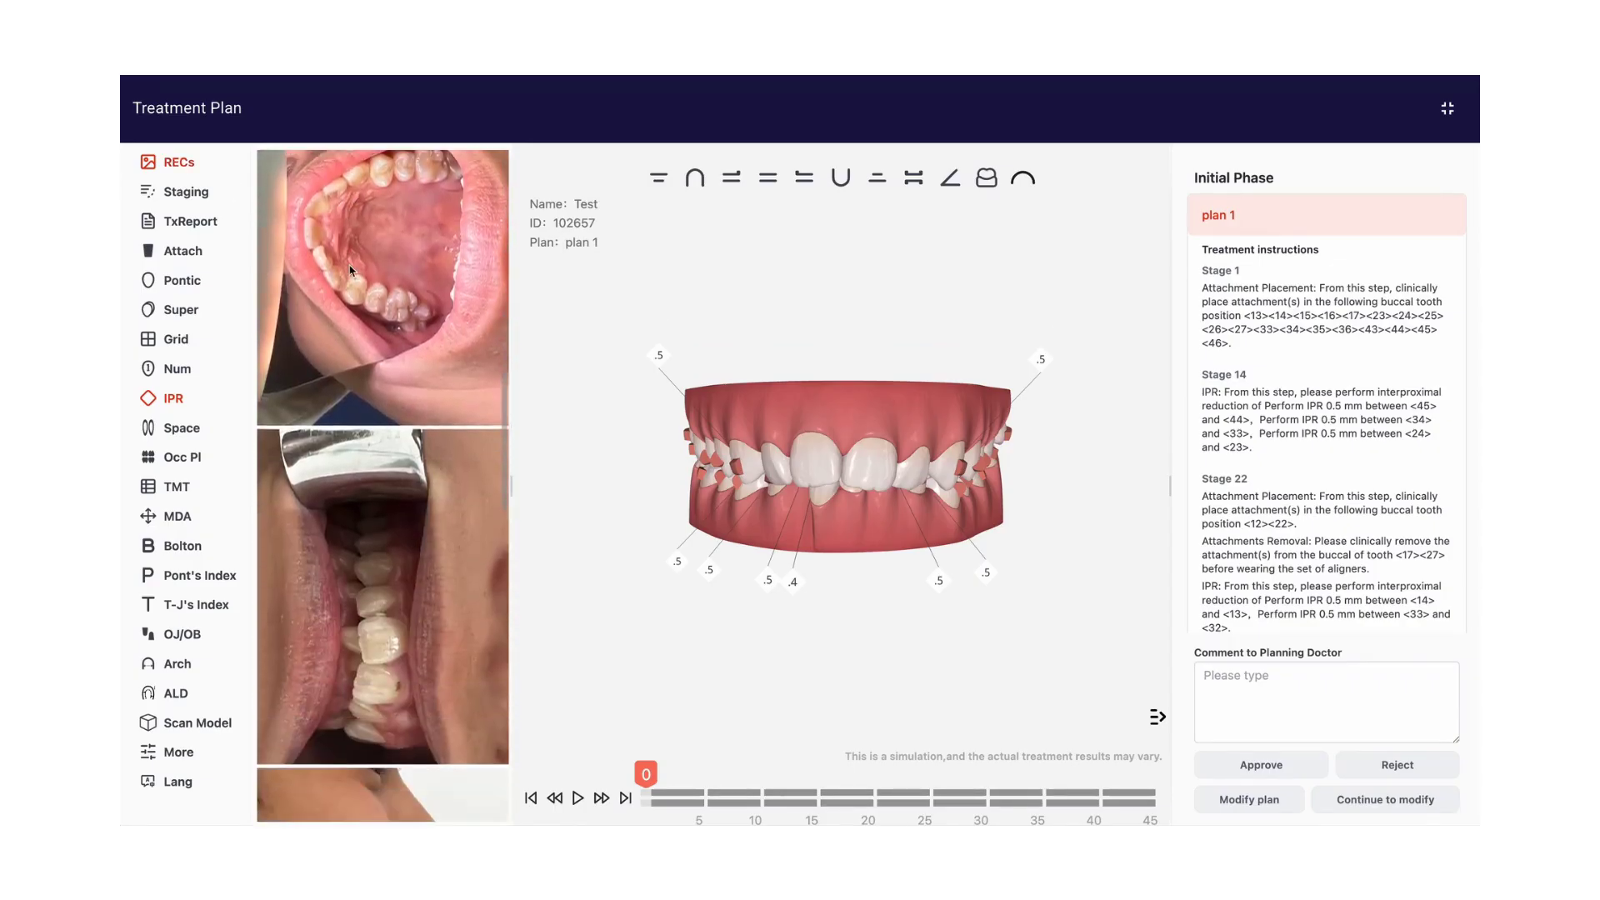
scroll(351, 270, "down", 4)
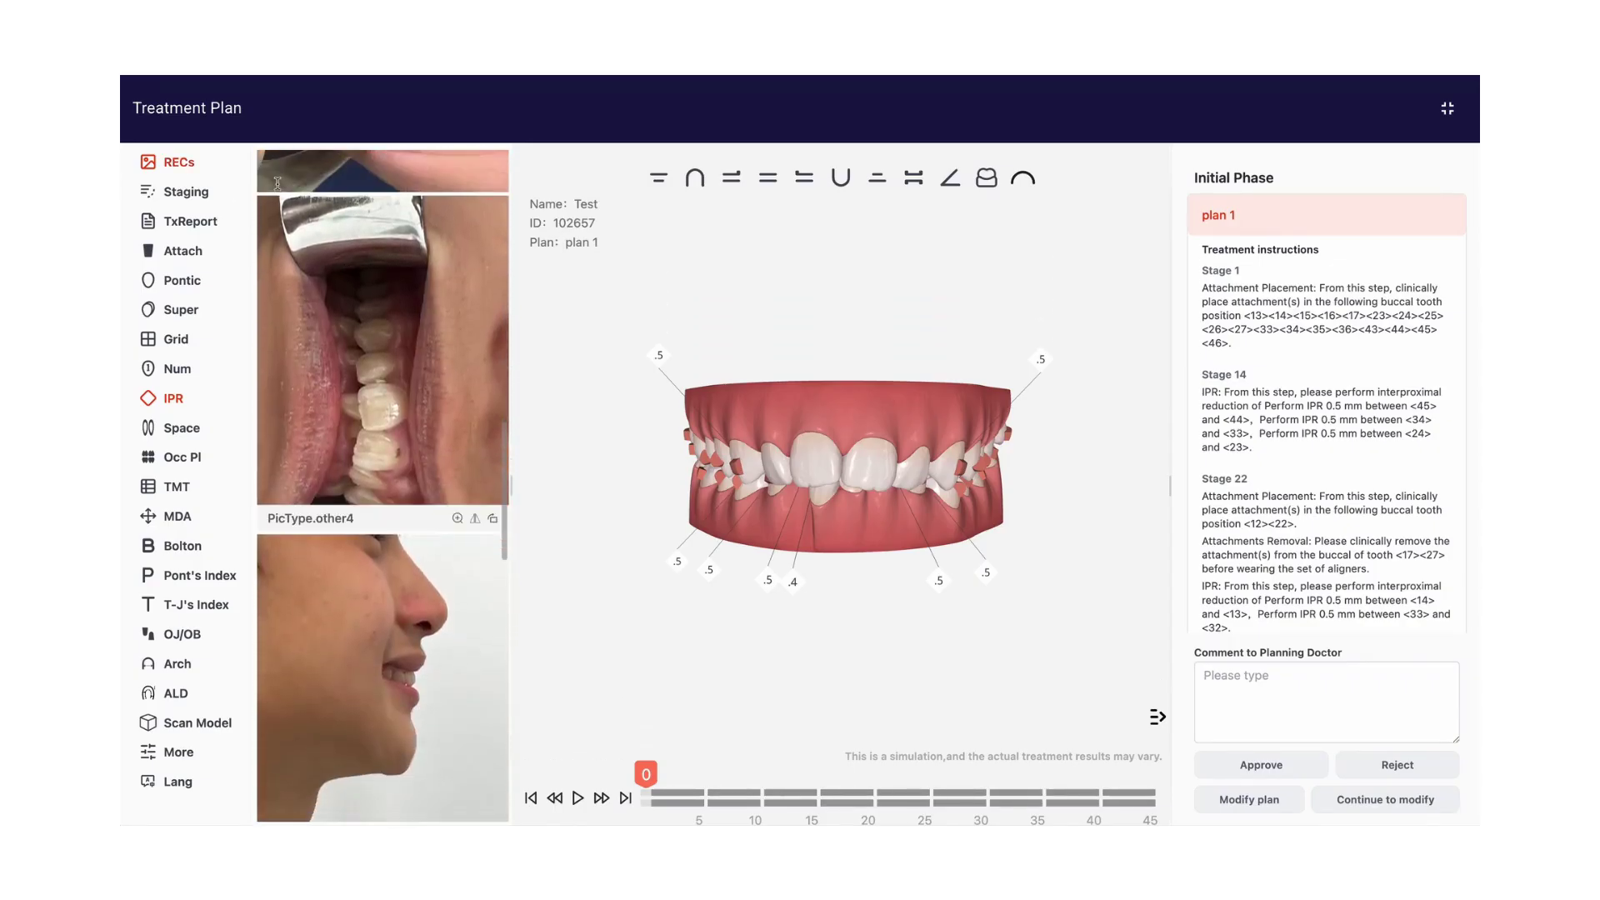
left_click(177, 163)
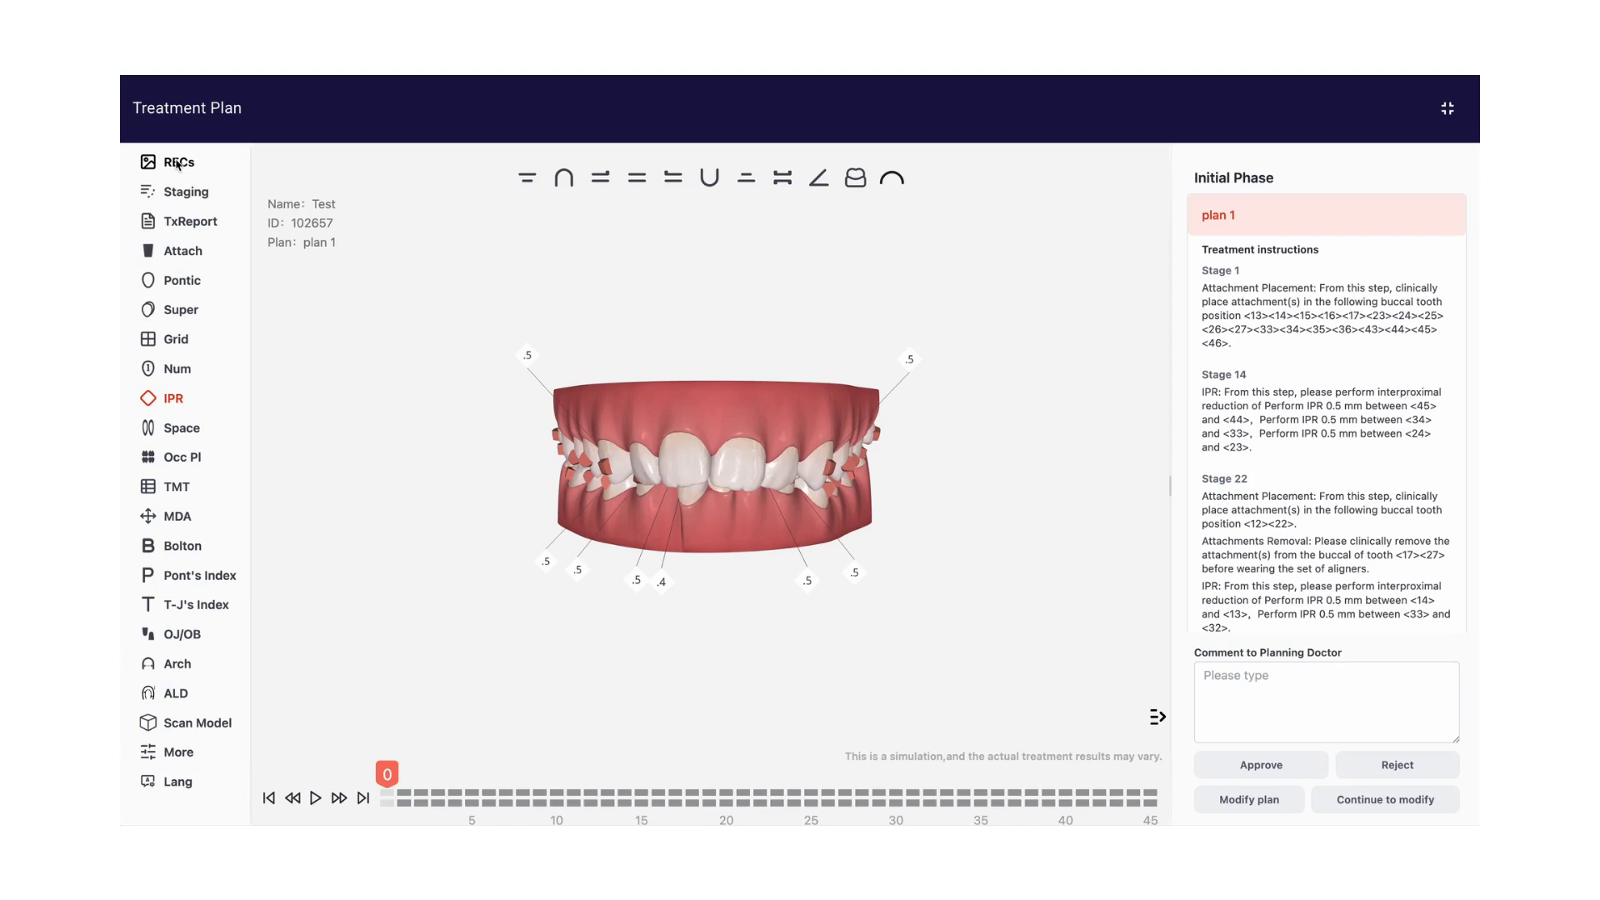
Inspect the 3D model from the maxillary, right, front, left, mandibular and underside views, and return to the maxillary view
left_click(564, 178)
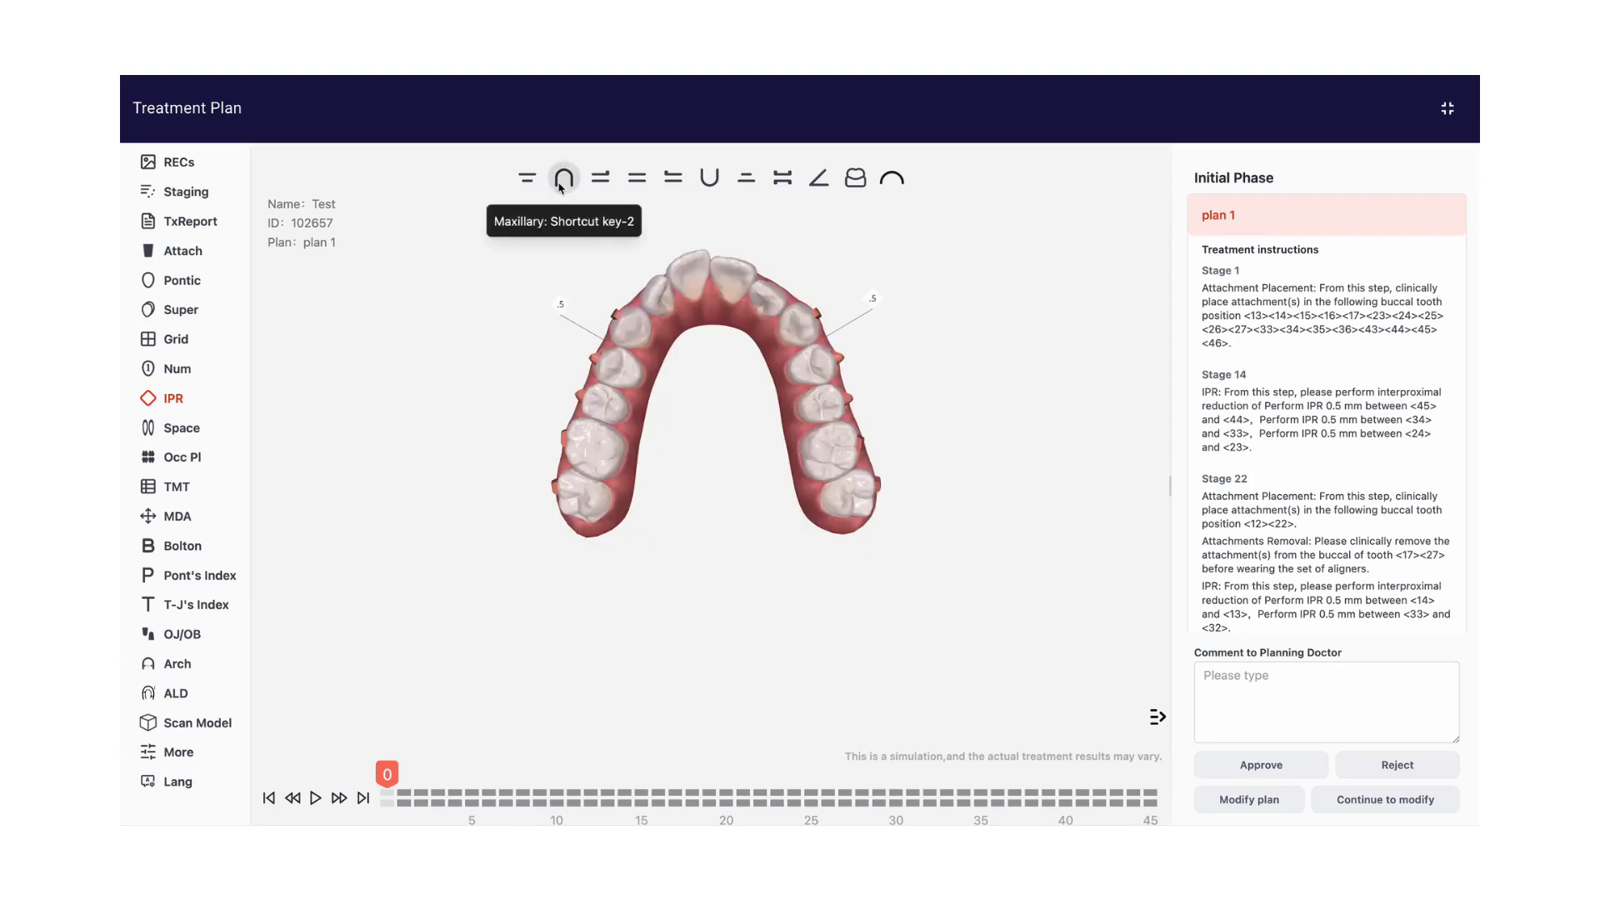
left_click(600, 179)
left_click(638, 180)
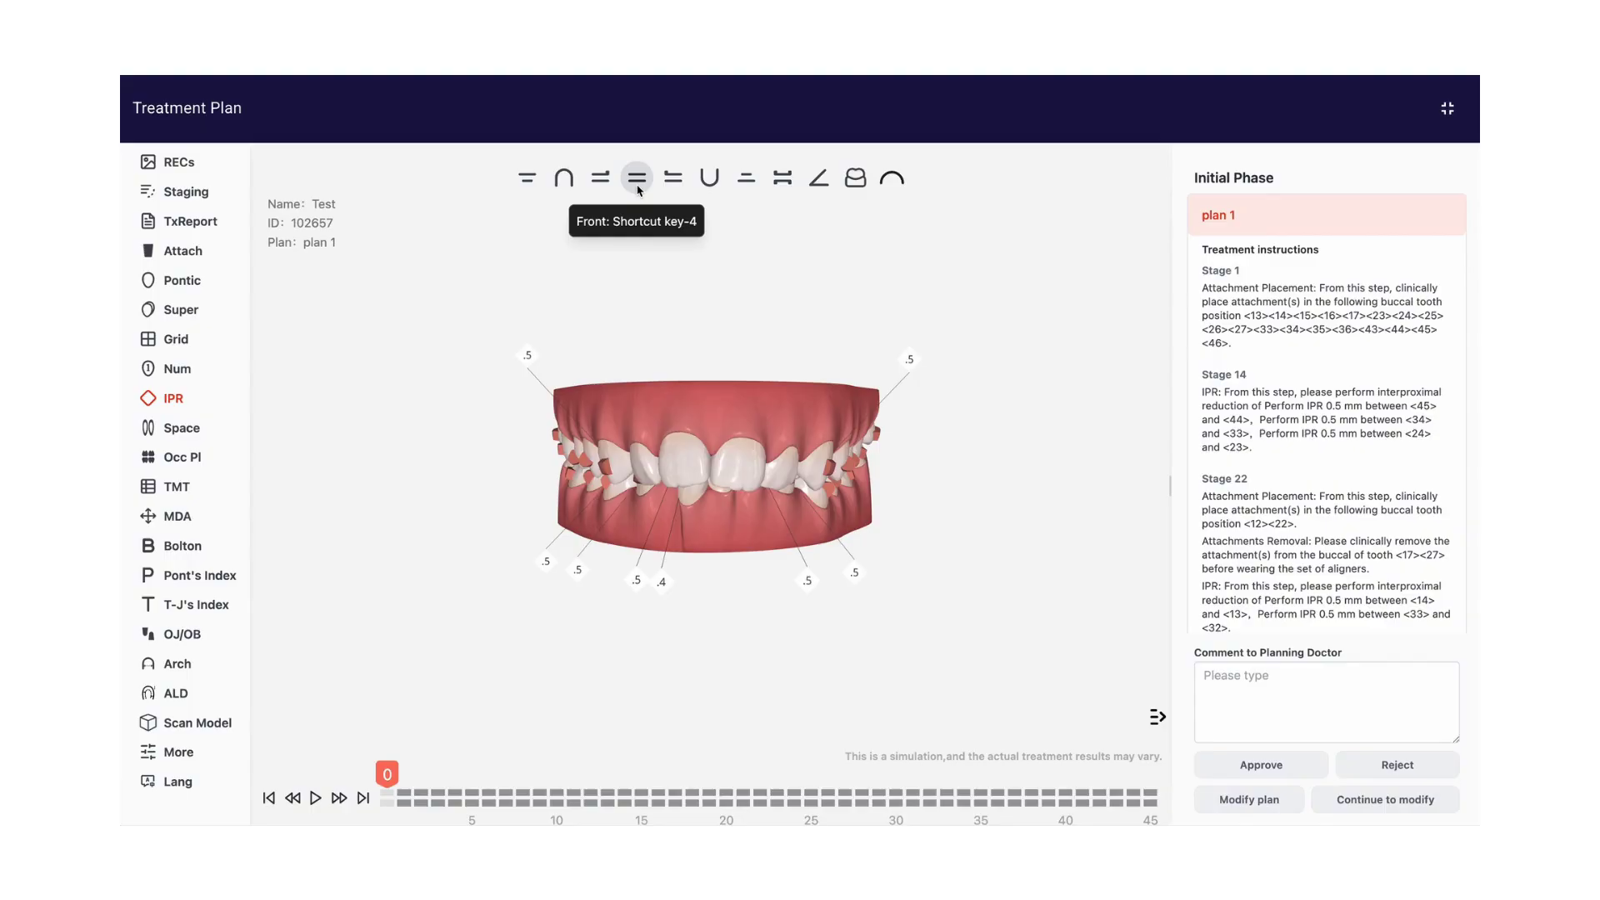
left_click(673, 180)
left_click(709, 184)
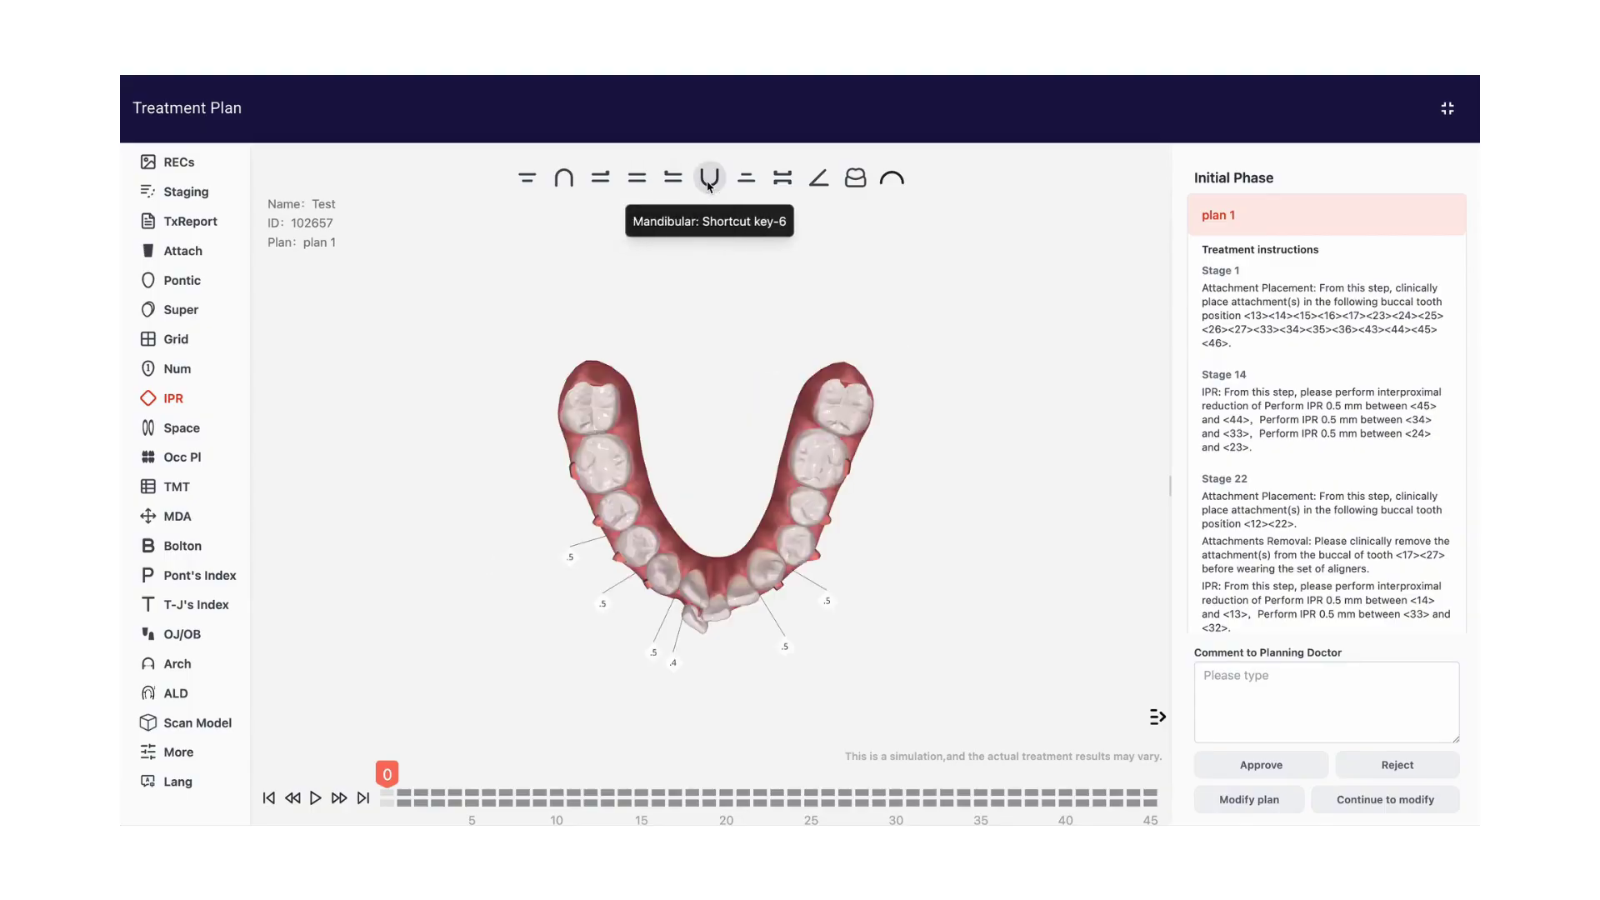
left_click(746, 180)
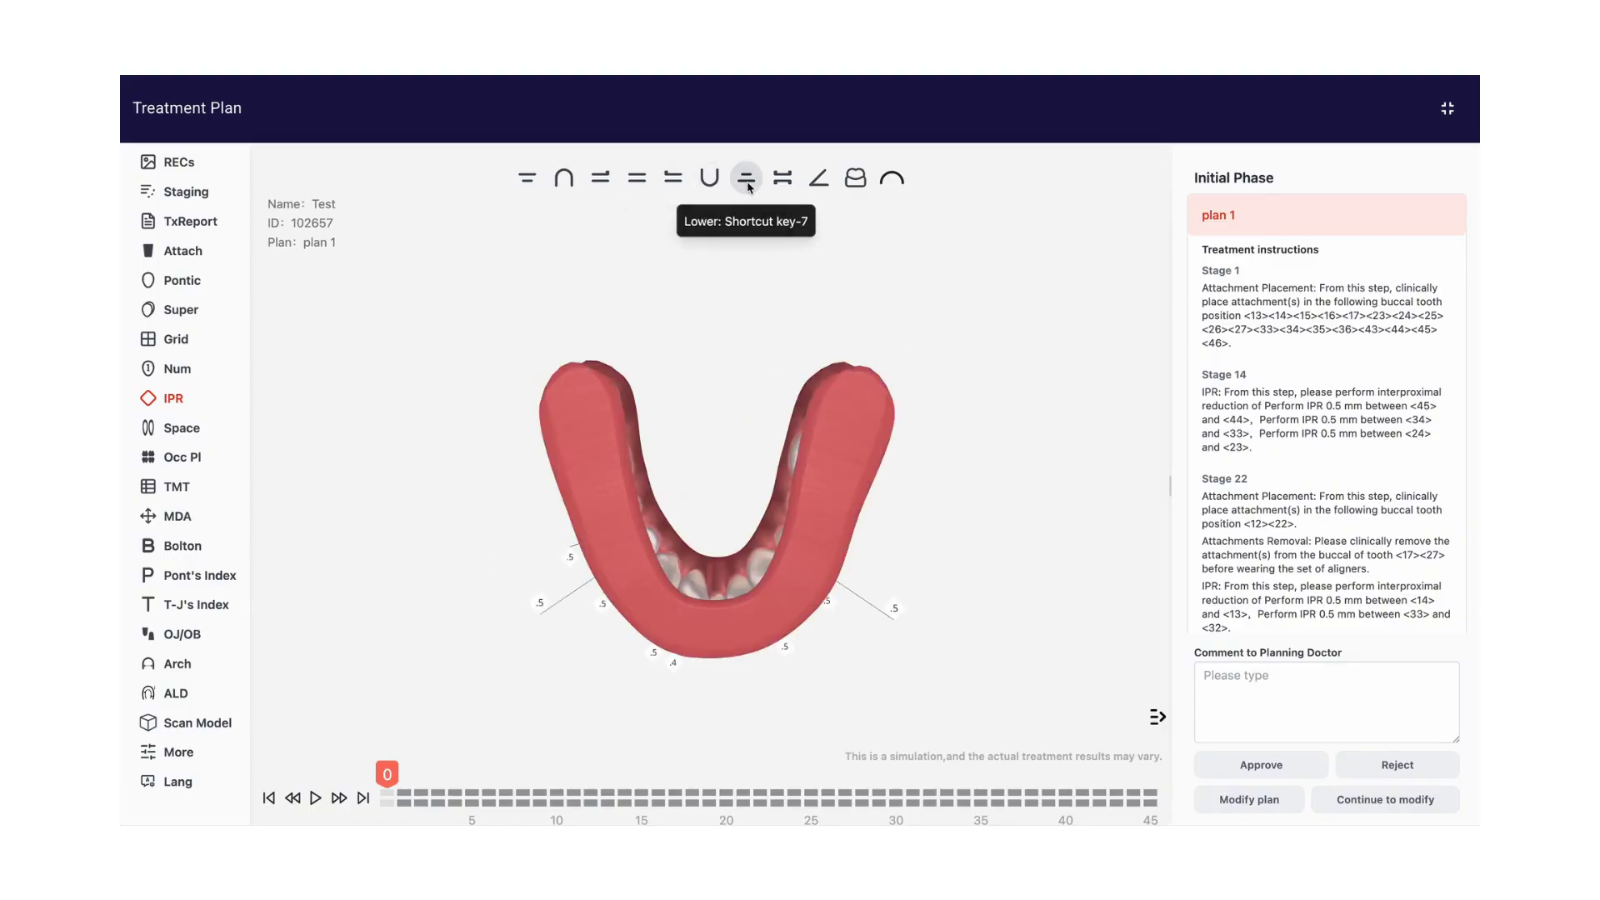
left_click(572, 182)
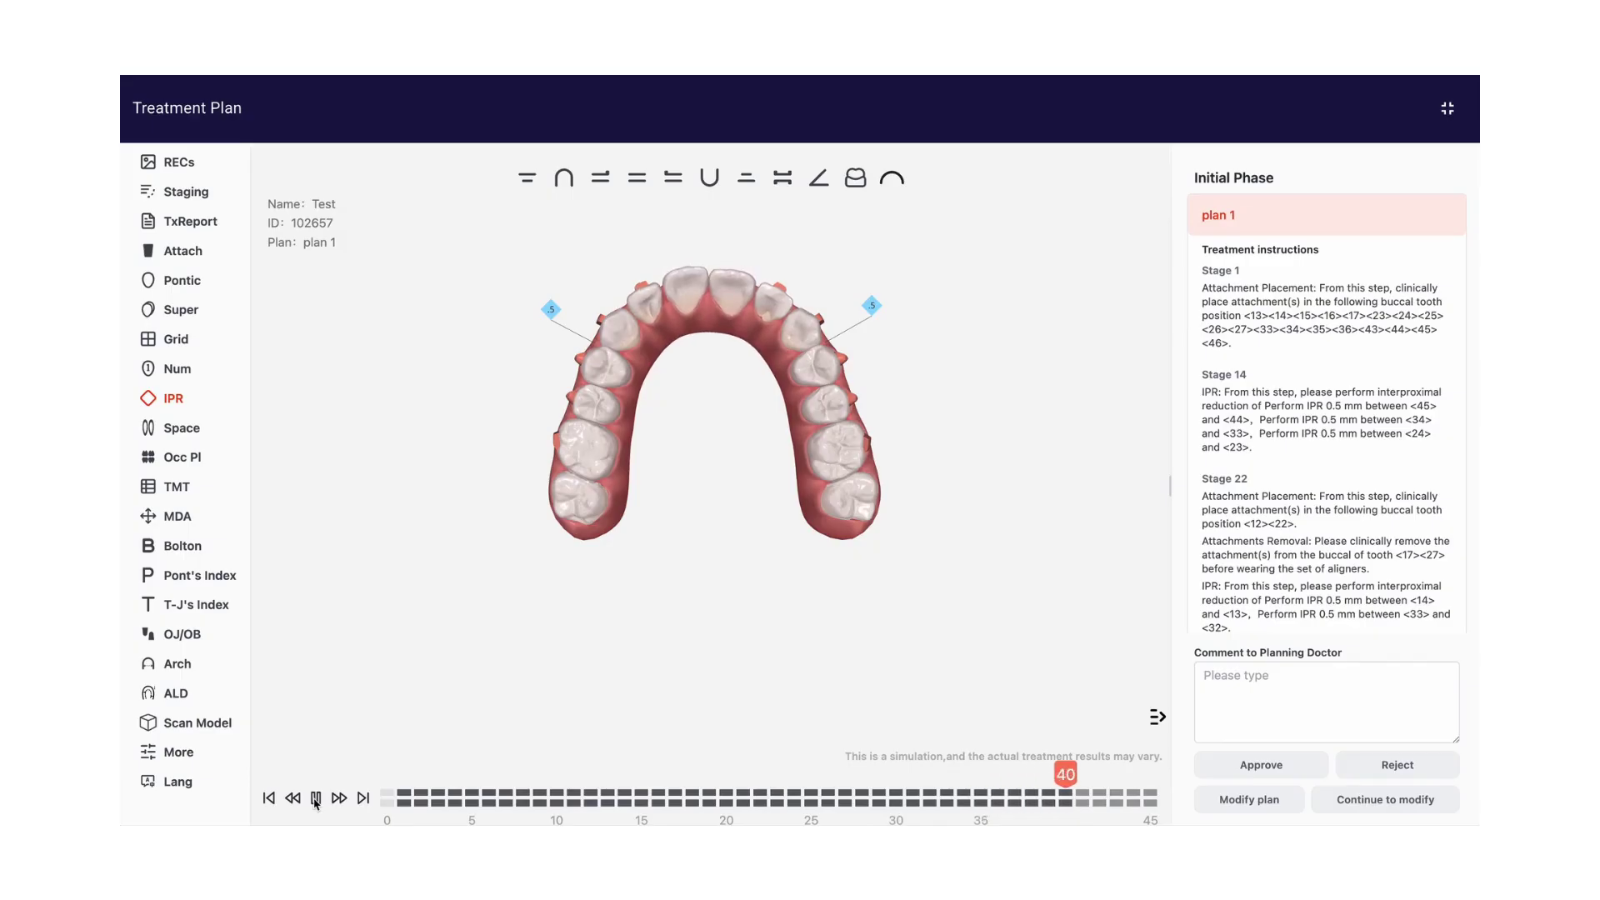
Play the treatment simulation in the maxillary view and pause it at stage 10
left_click(316, 799)
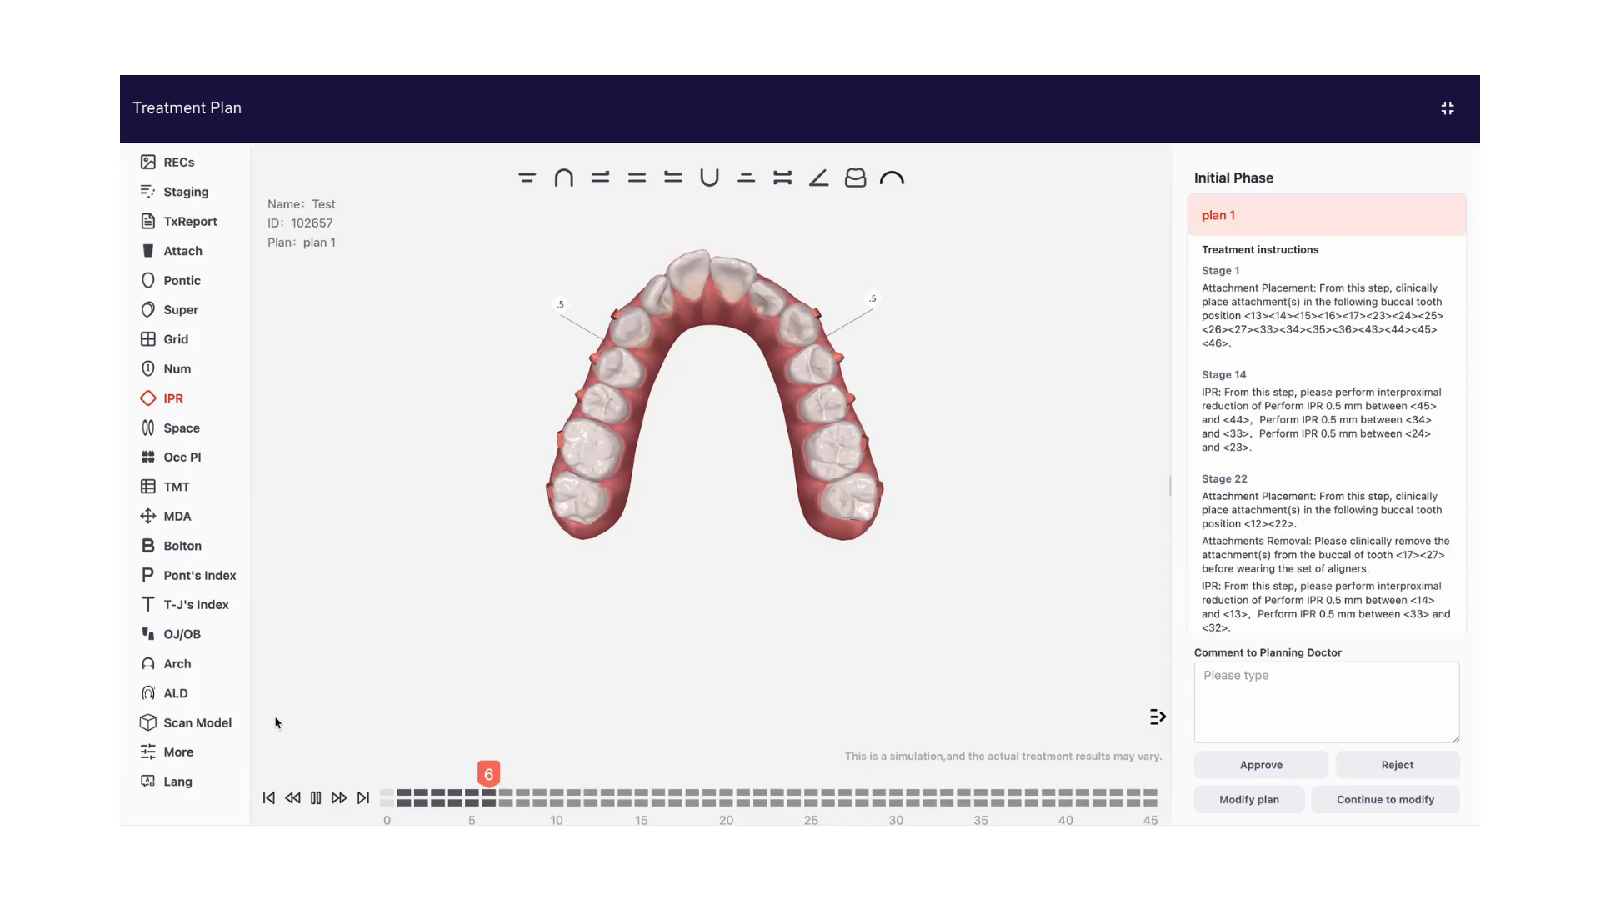
left_click(317, 800)
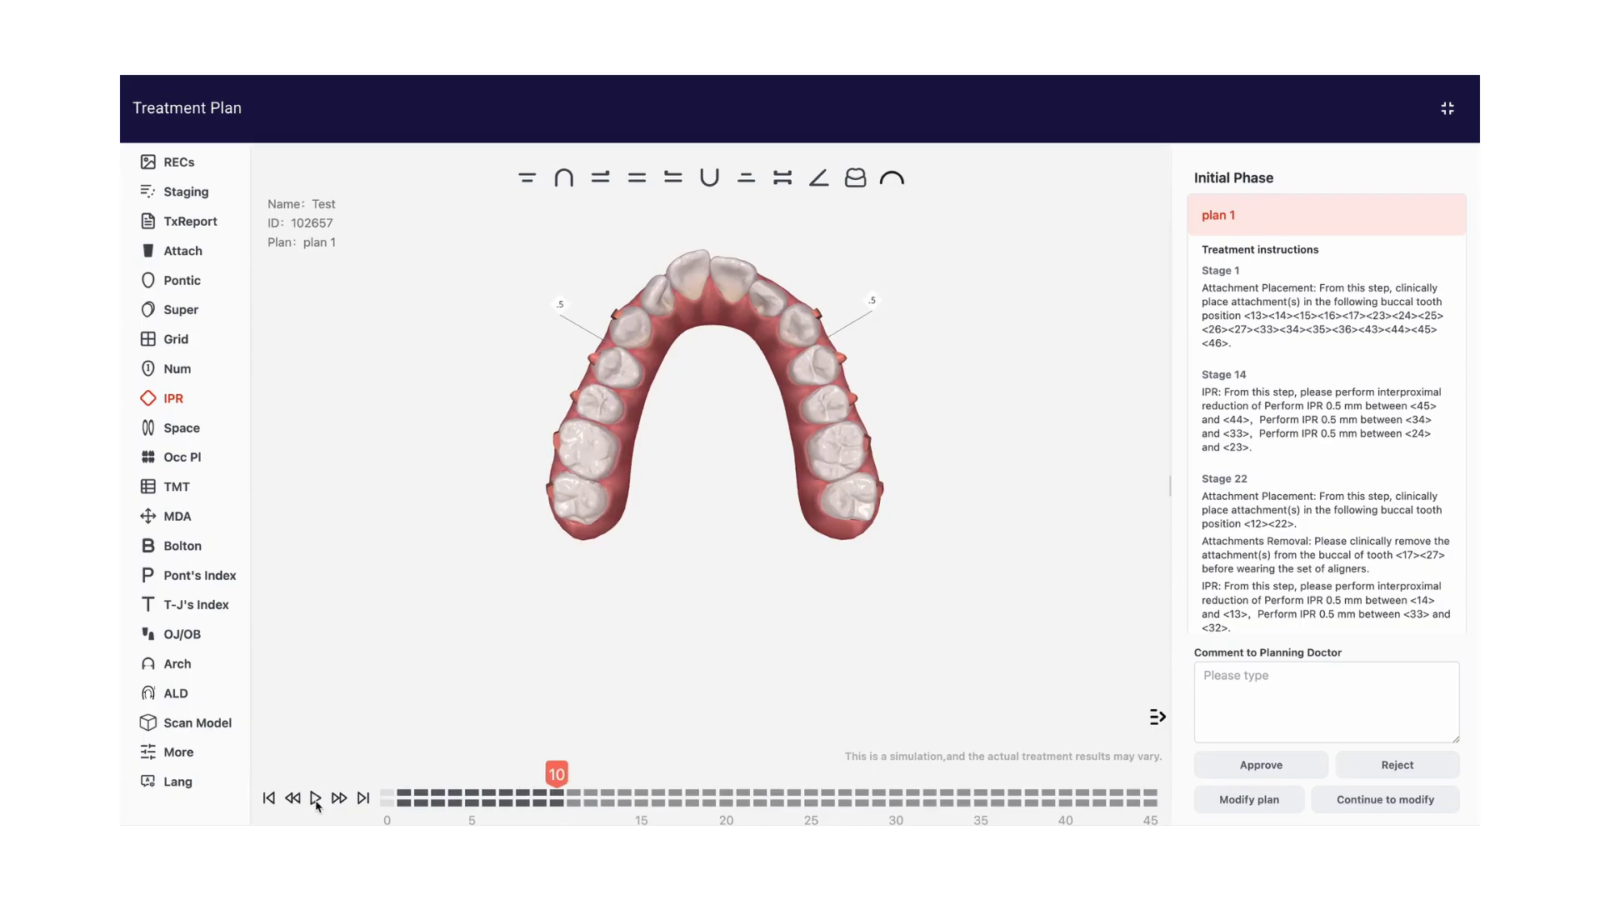
Examine the staging chart at the early attachment placement and at the IPR markers of stages 14, 22 and 32, and close it
left_click(186, 194)
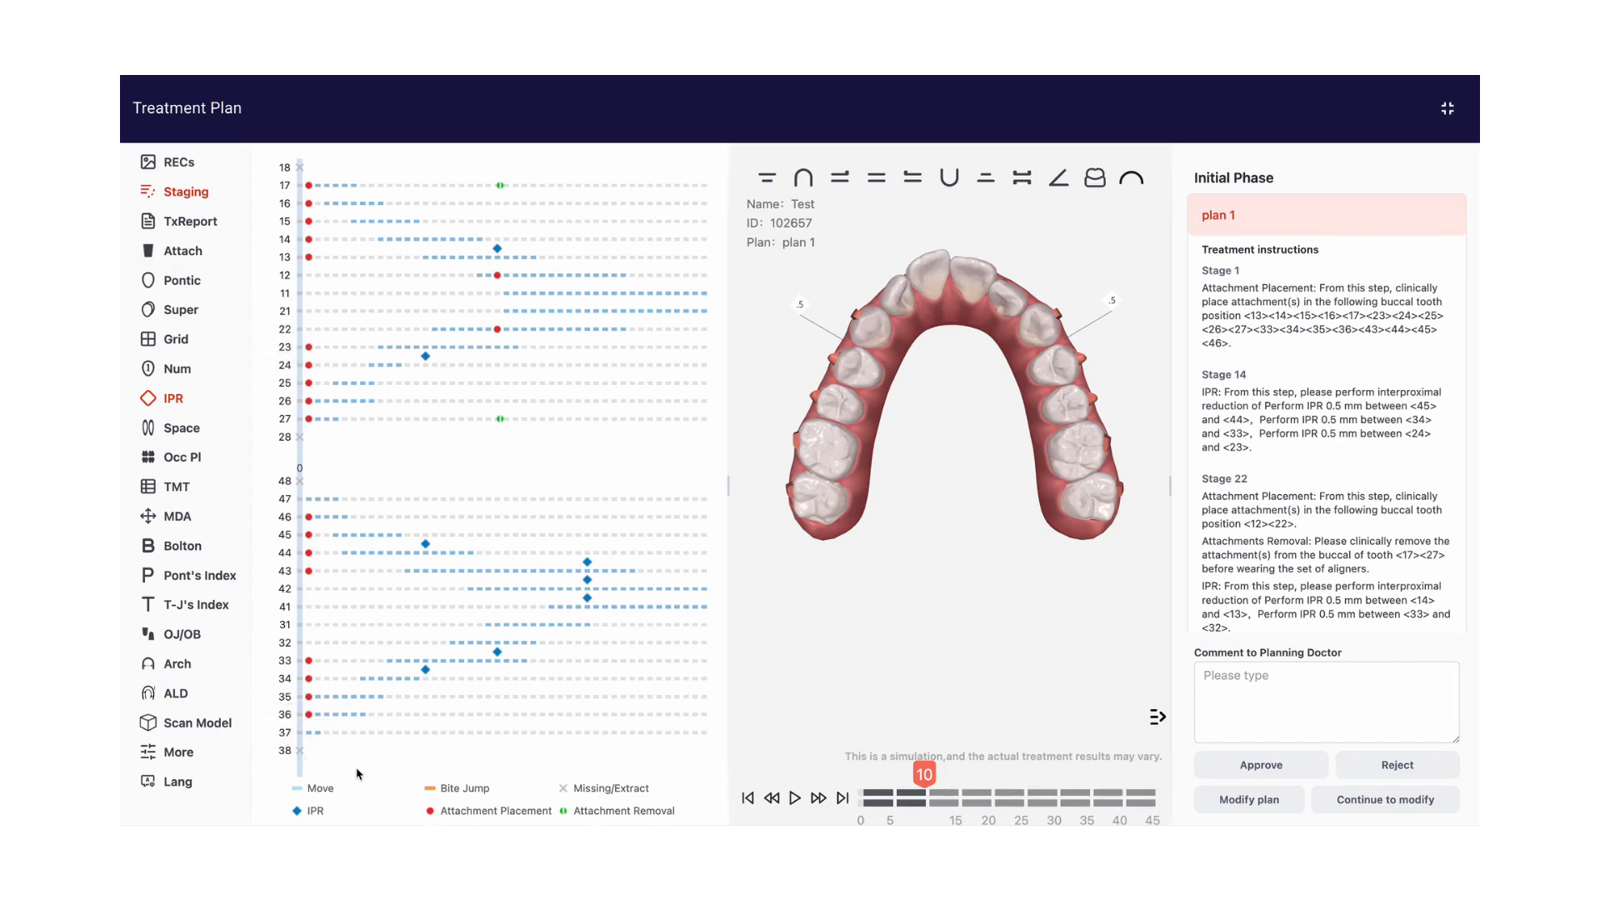
mouse_move(313, 680)
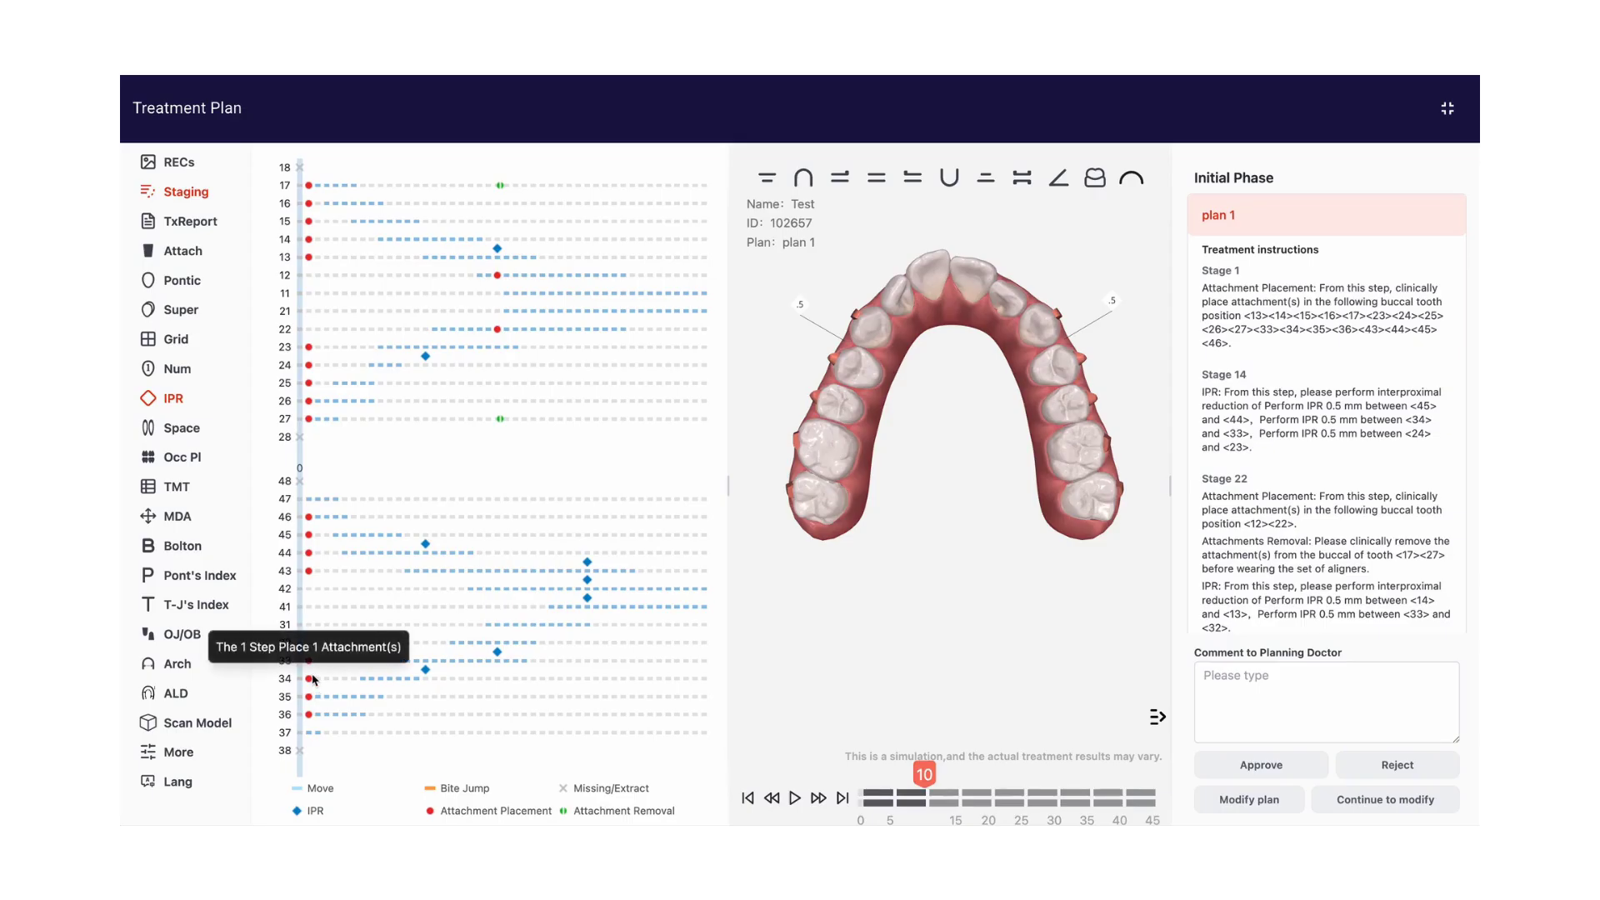
left_click(315, 680)
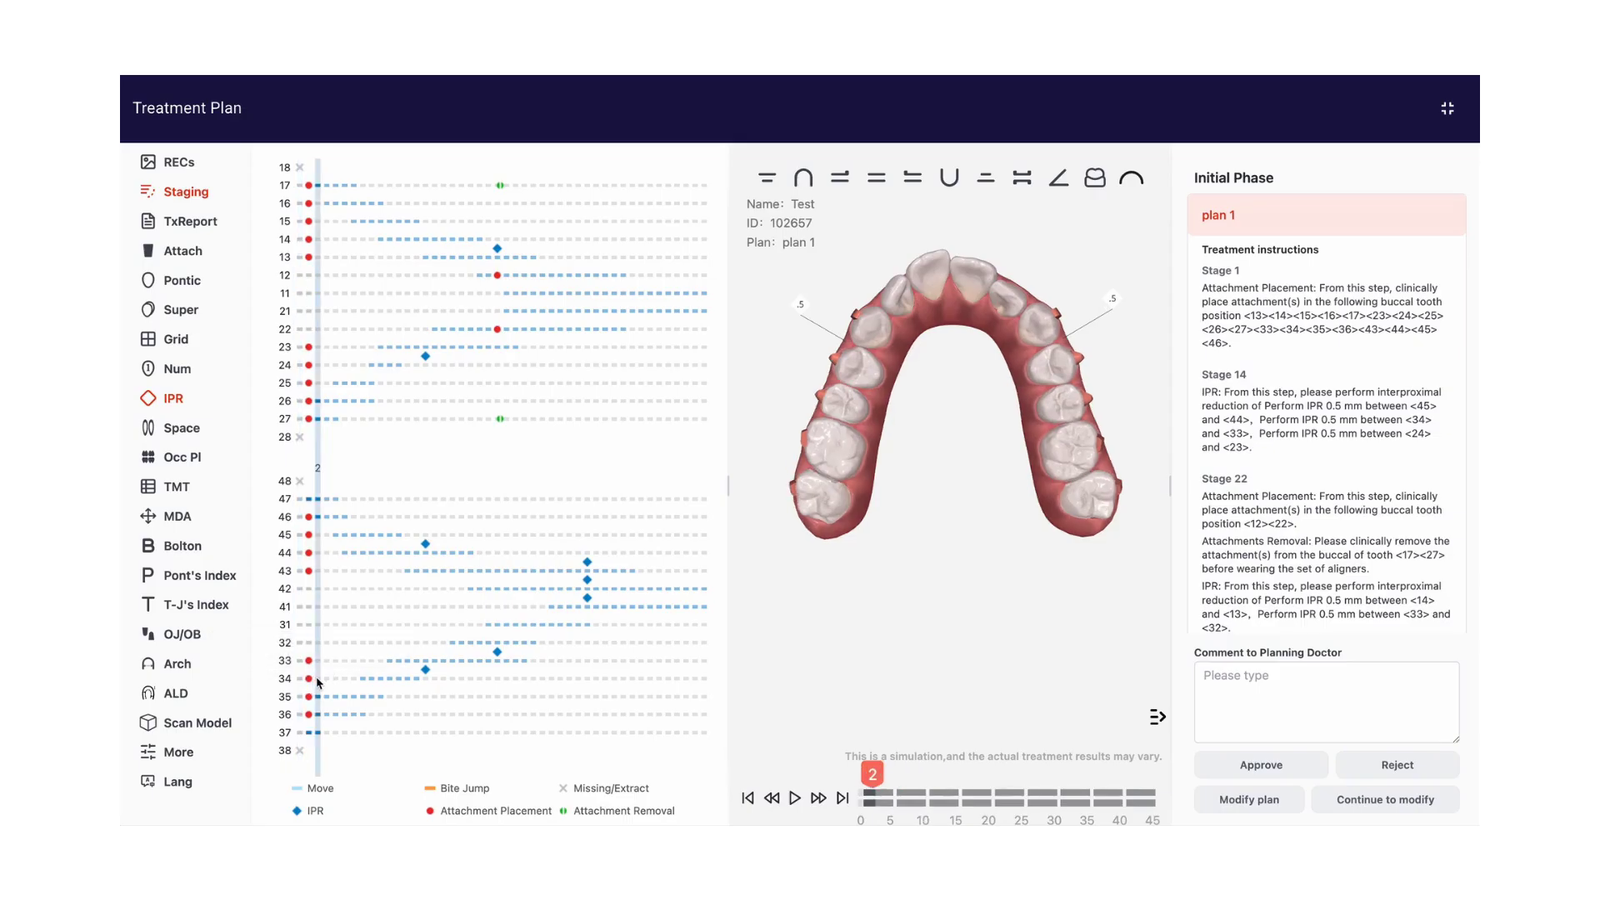
left_click(426, 676)
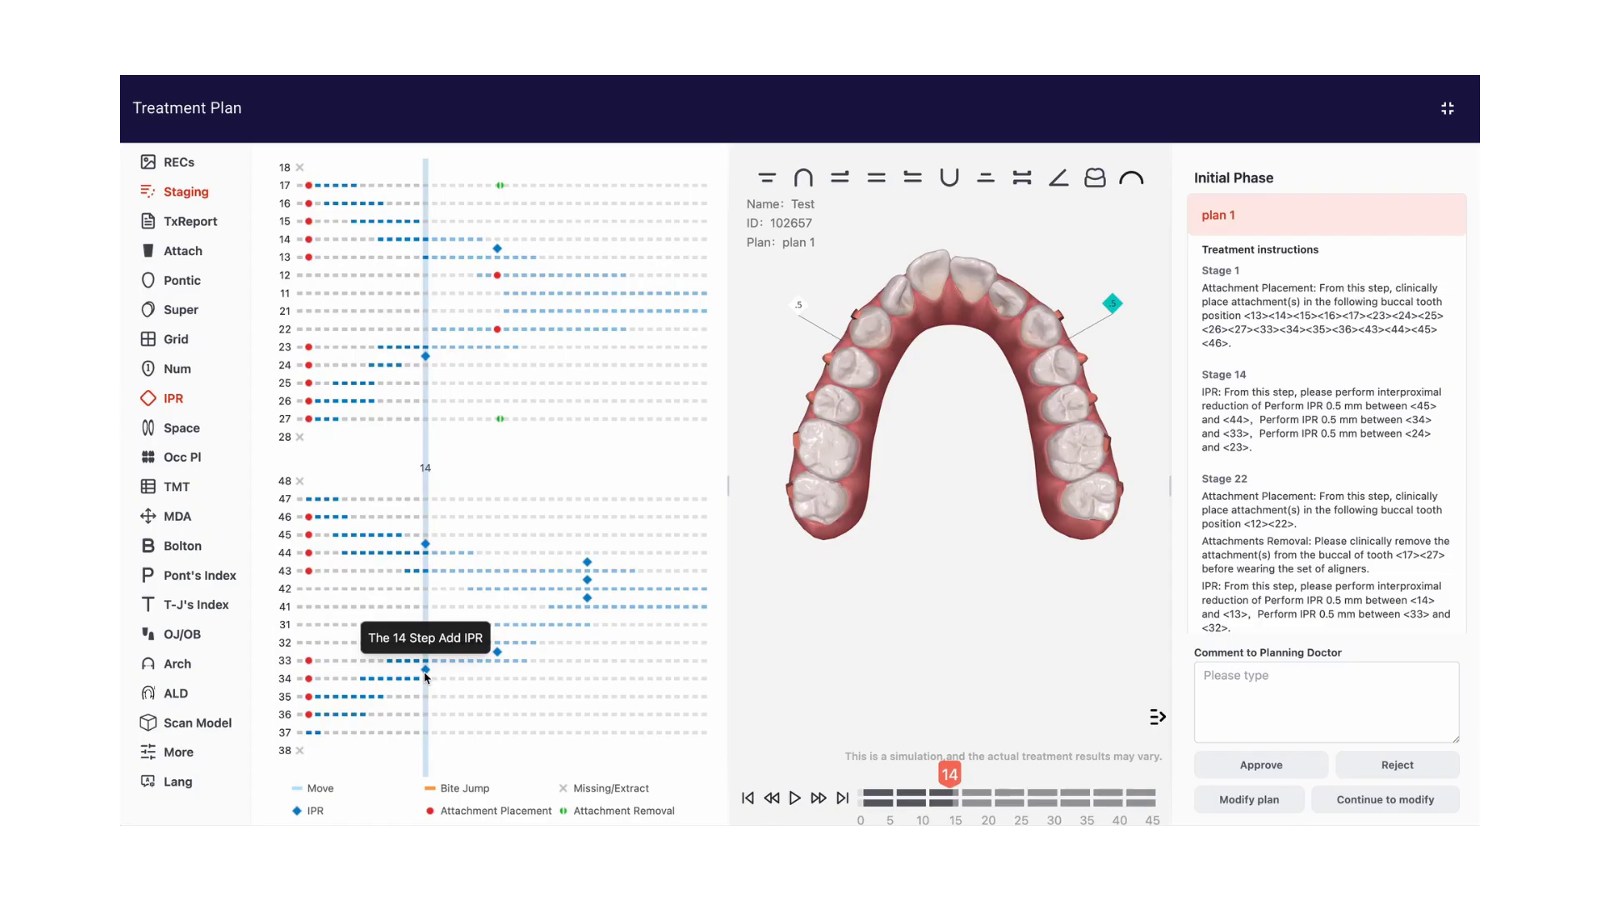
left_click(497, 664)
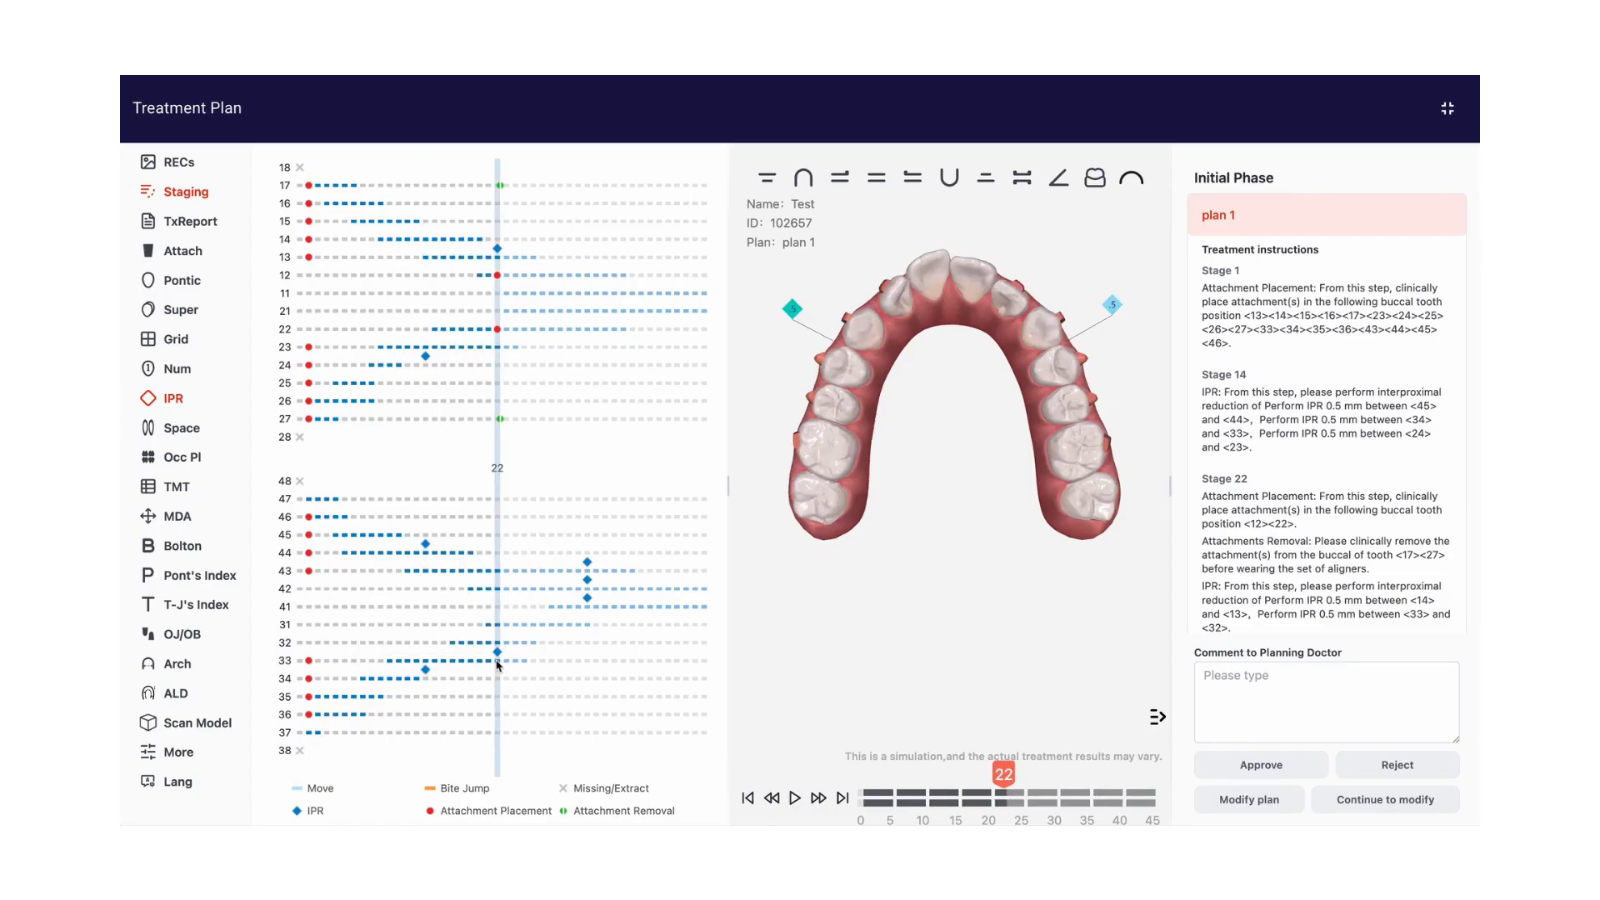
left_click(587, 600)
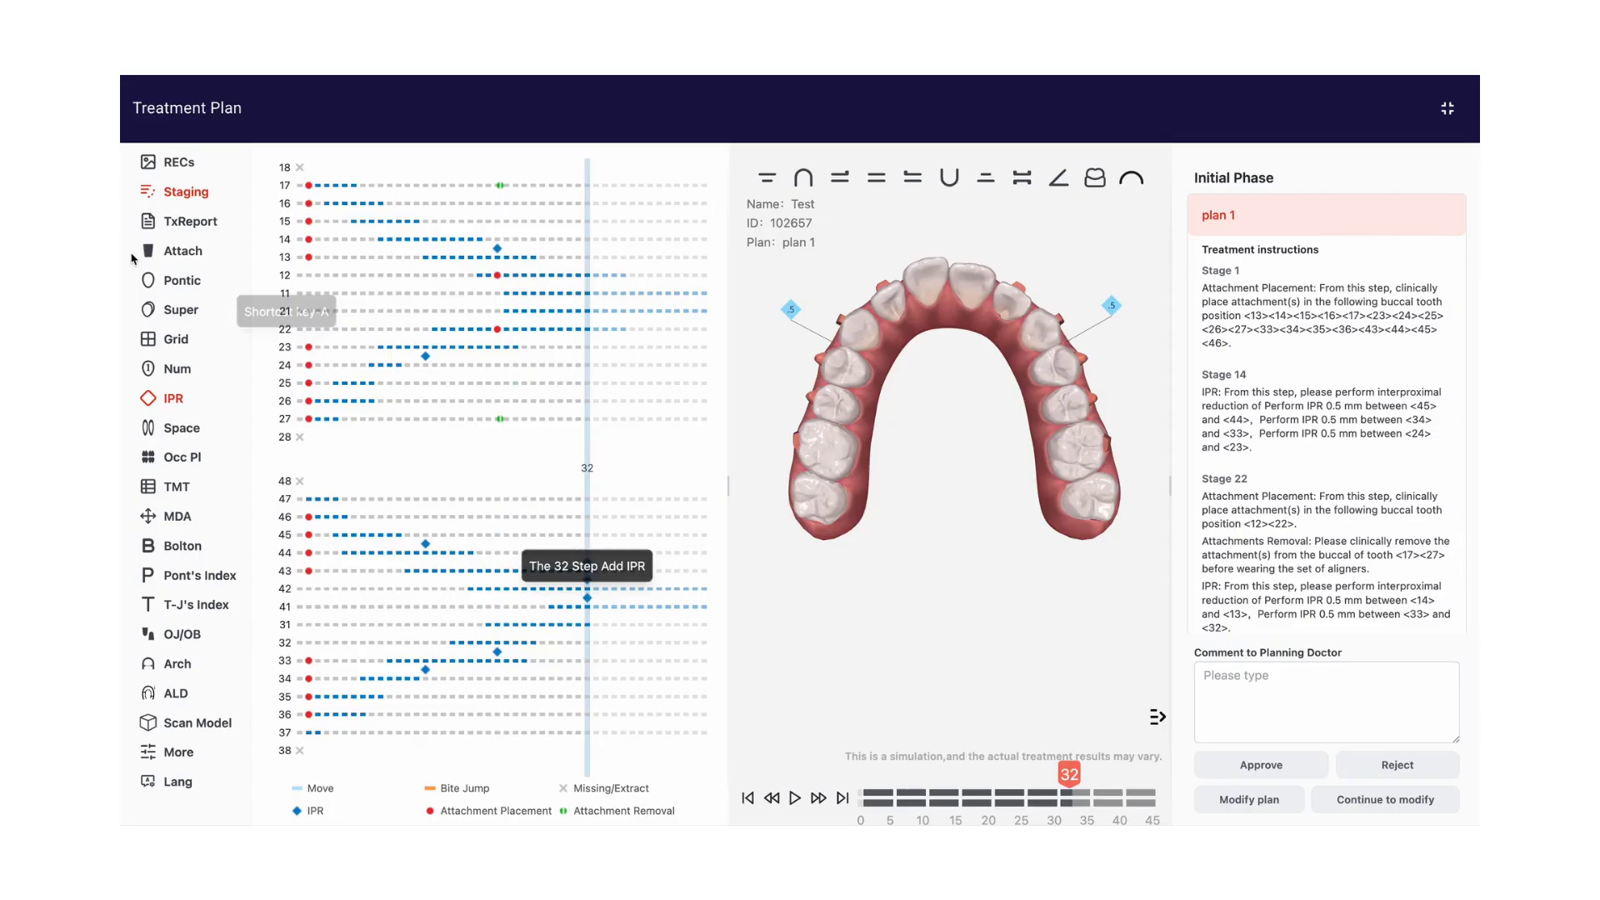
left_click(181, 192)
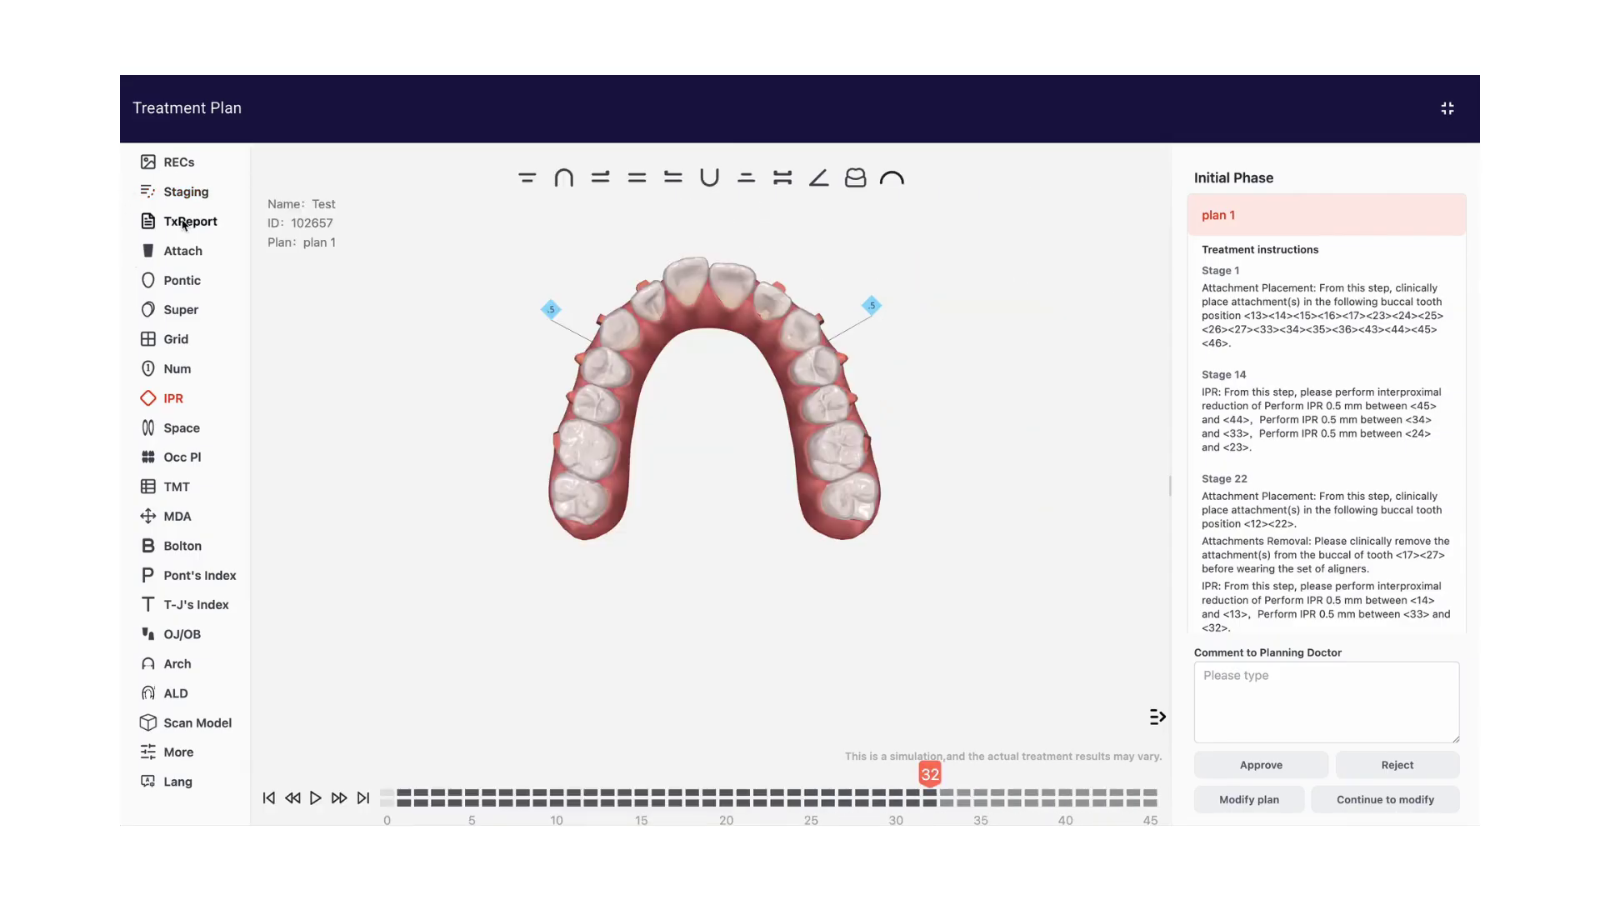
Review the treatment report's step descriptions, attachment placing plan, IPR plan and auxiliary chart, and close it
left_click(183, 222)
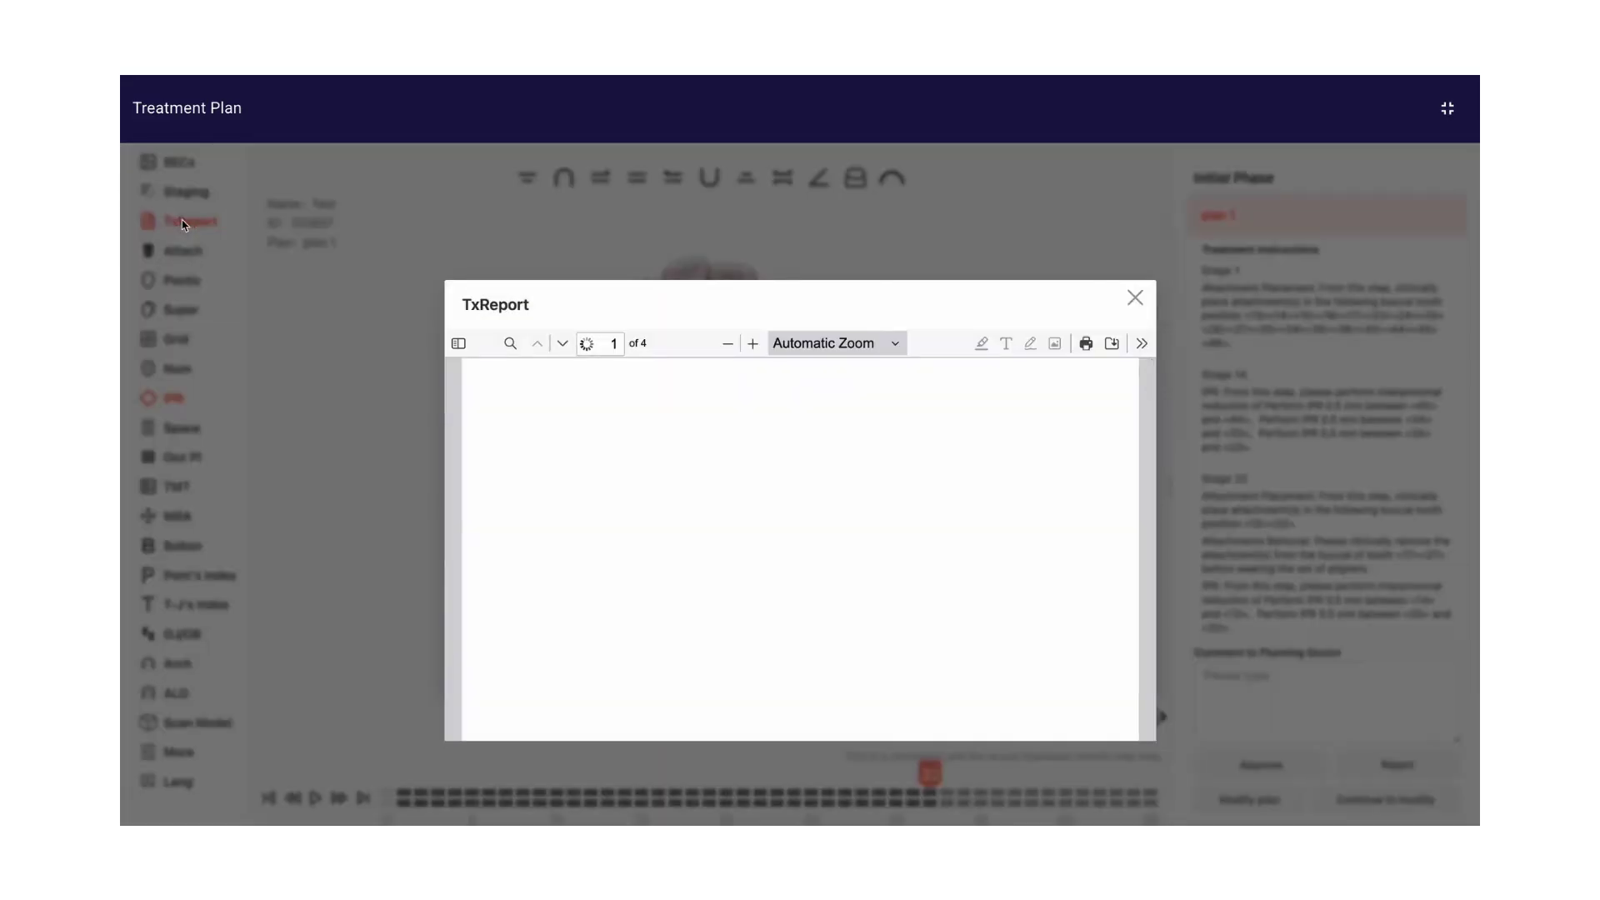
scroll(749, 469, "down", 5)
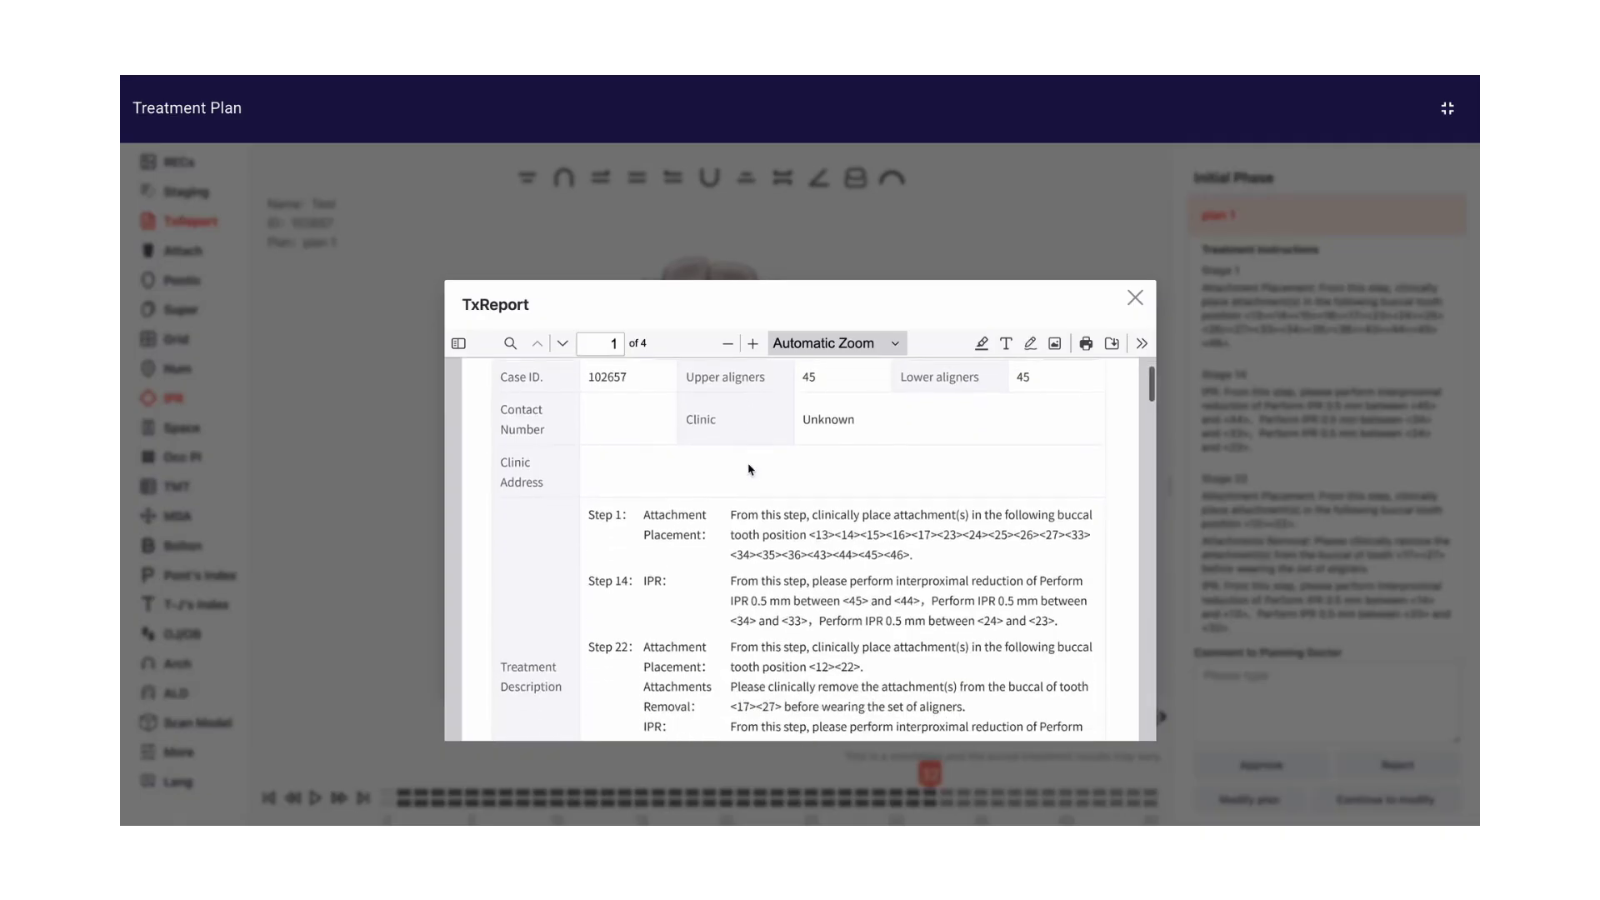
scroll(749, 469, "down", 10)
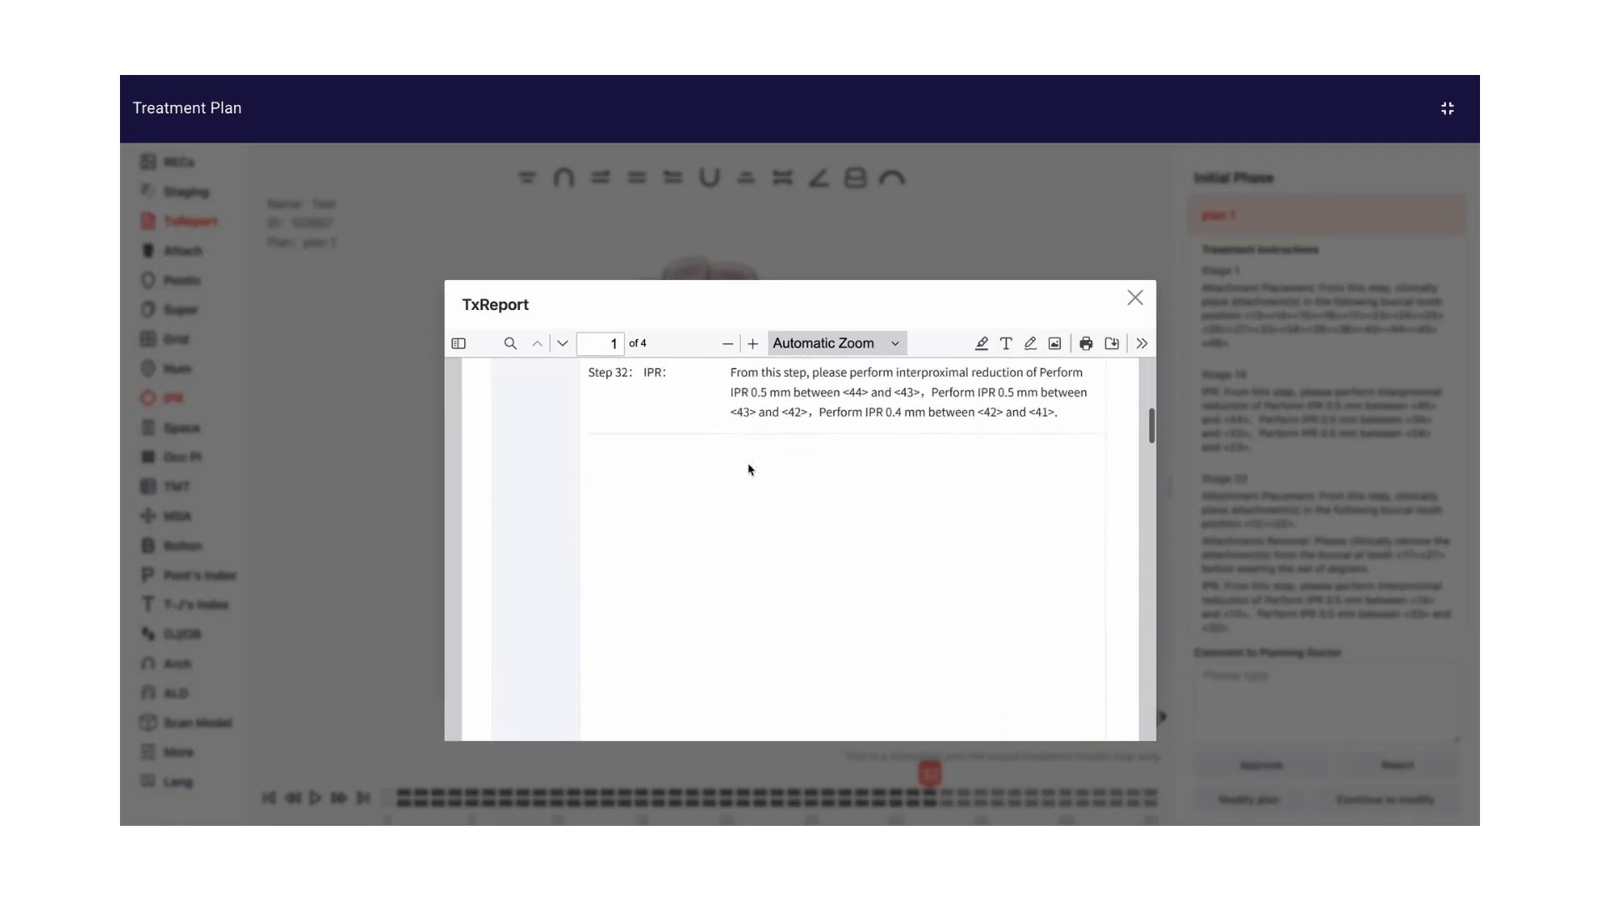
scroll(749, 469, "down", 8)
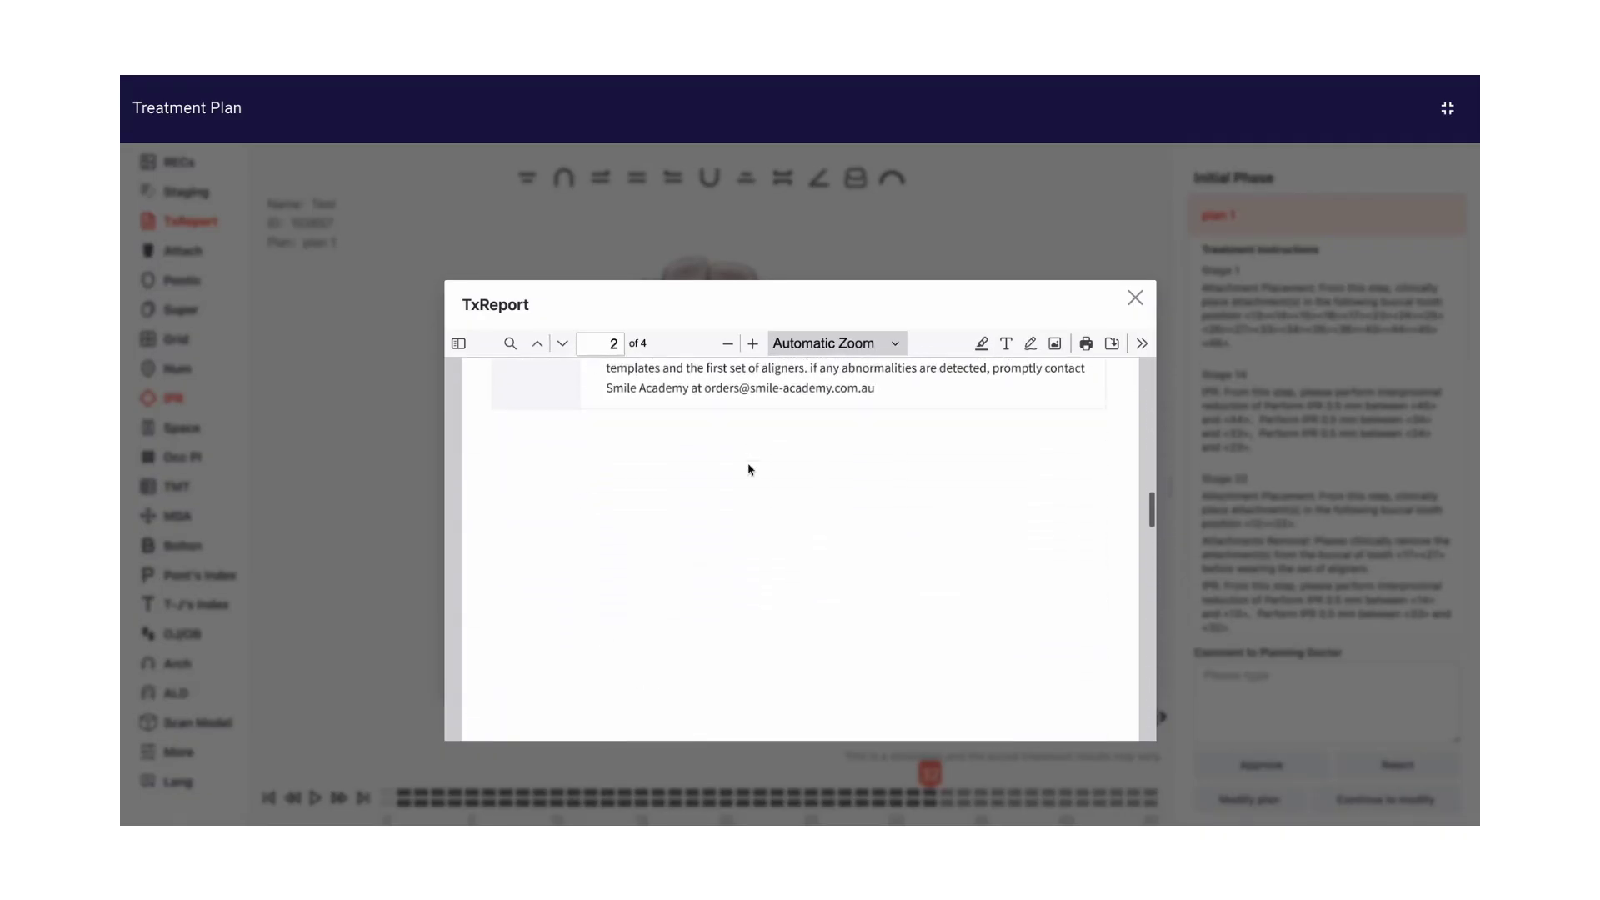
scroll(749, 469, "down", 3)
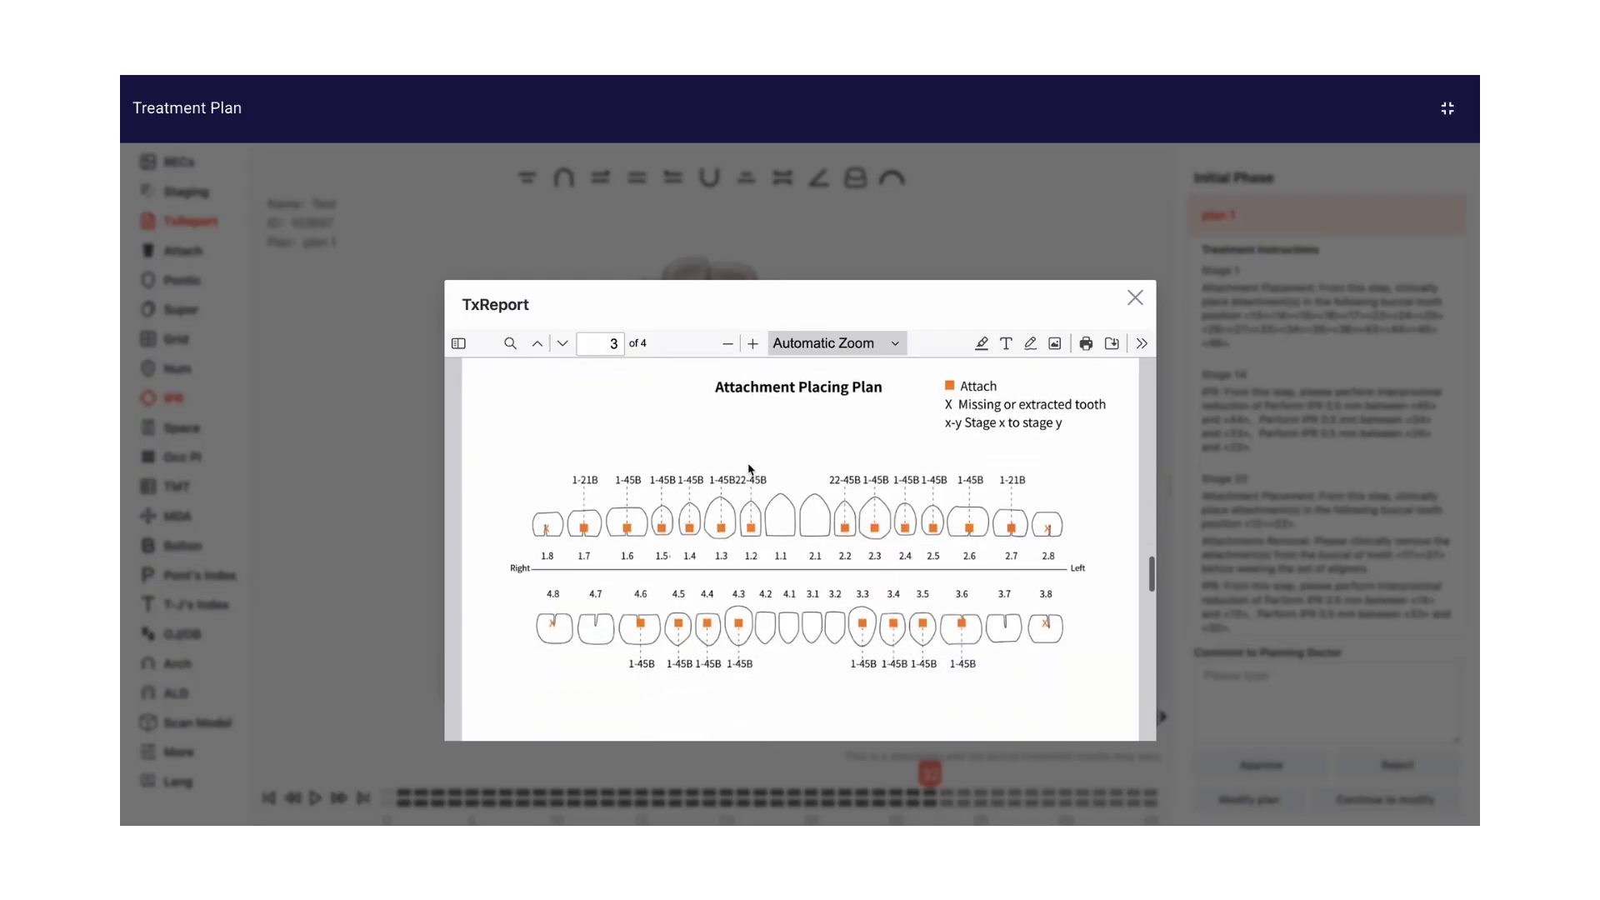
scroll(749, 469, "down", 8)
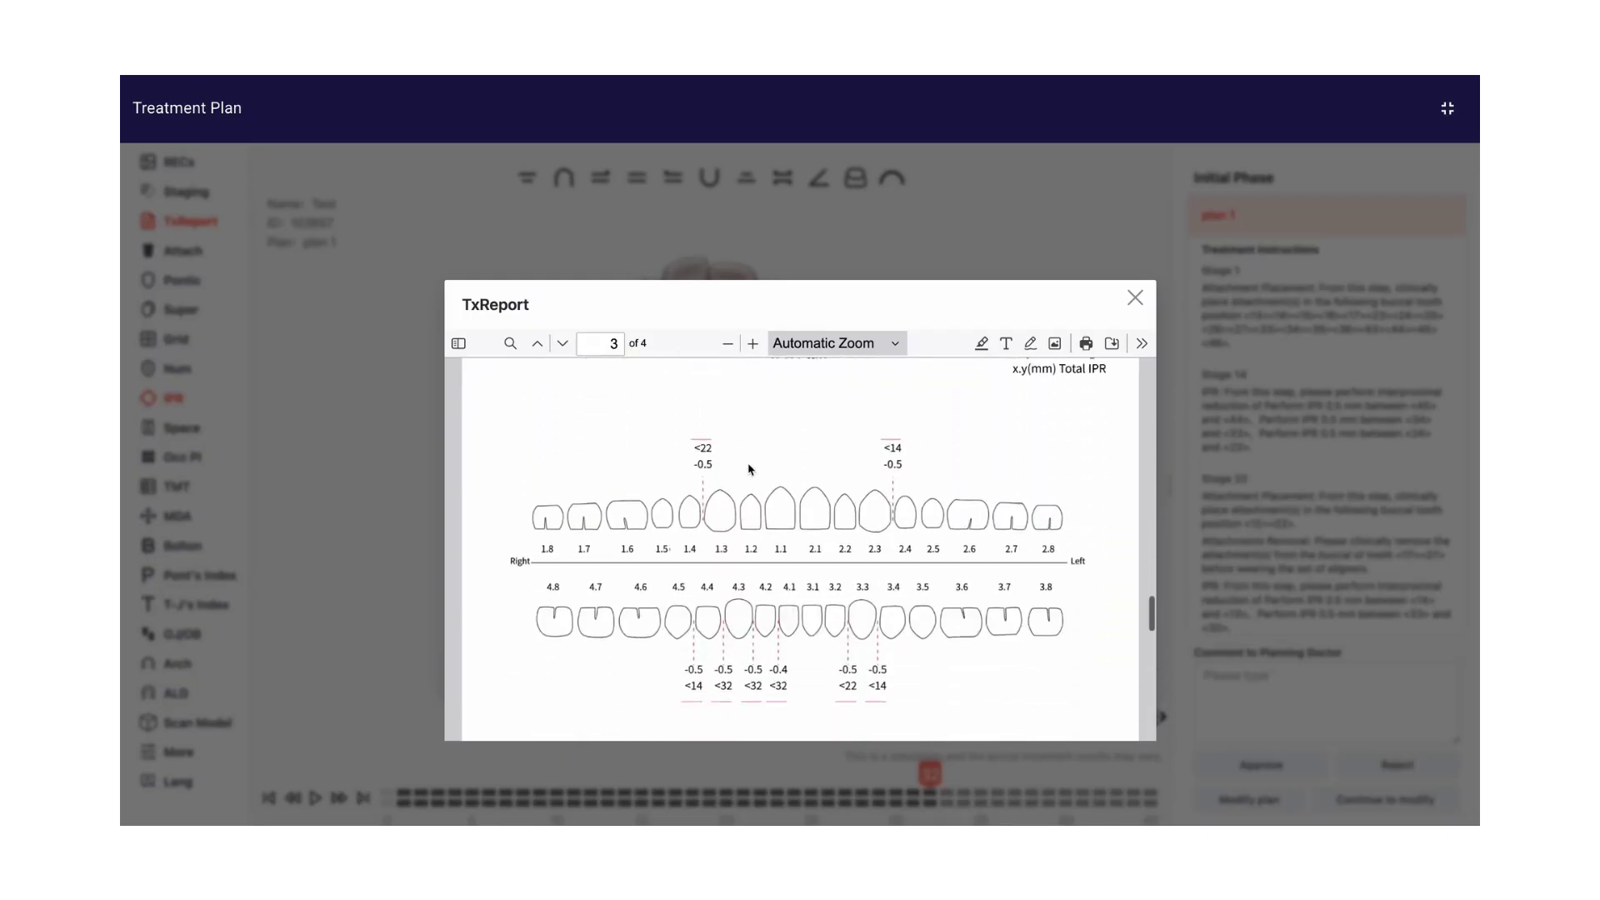
scroll(749, 469, "down", 5)
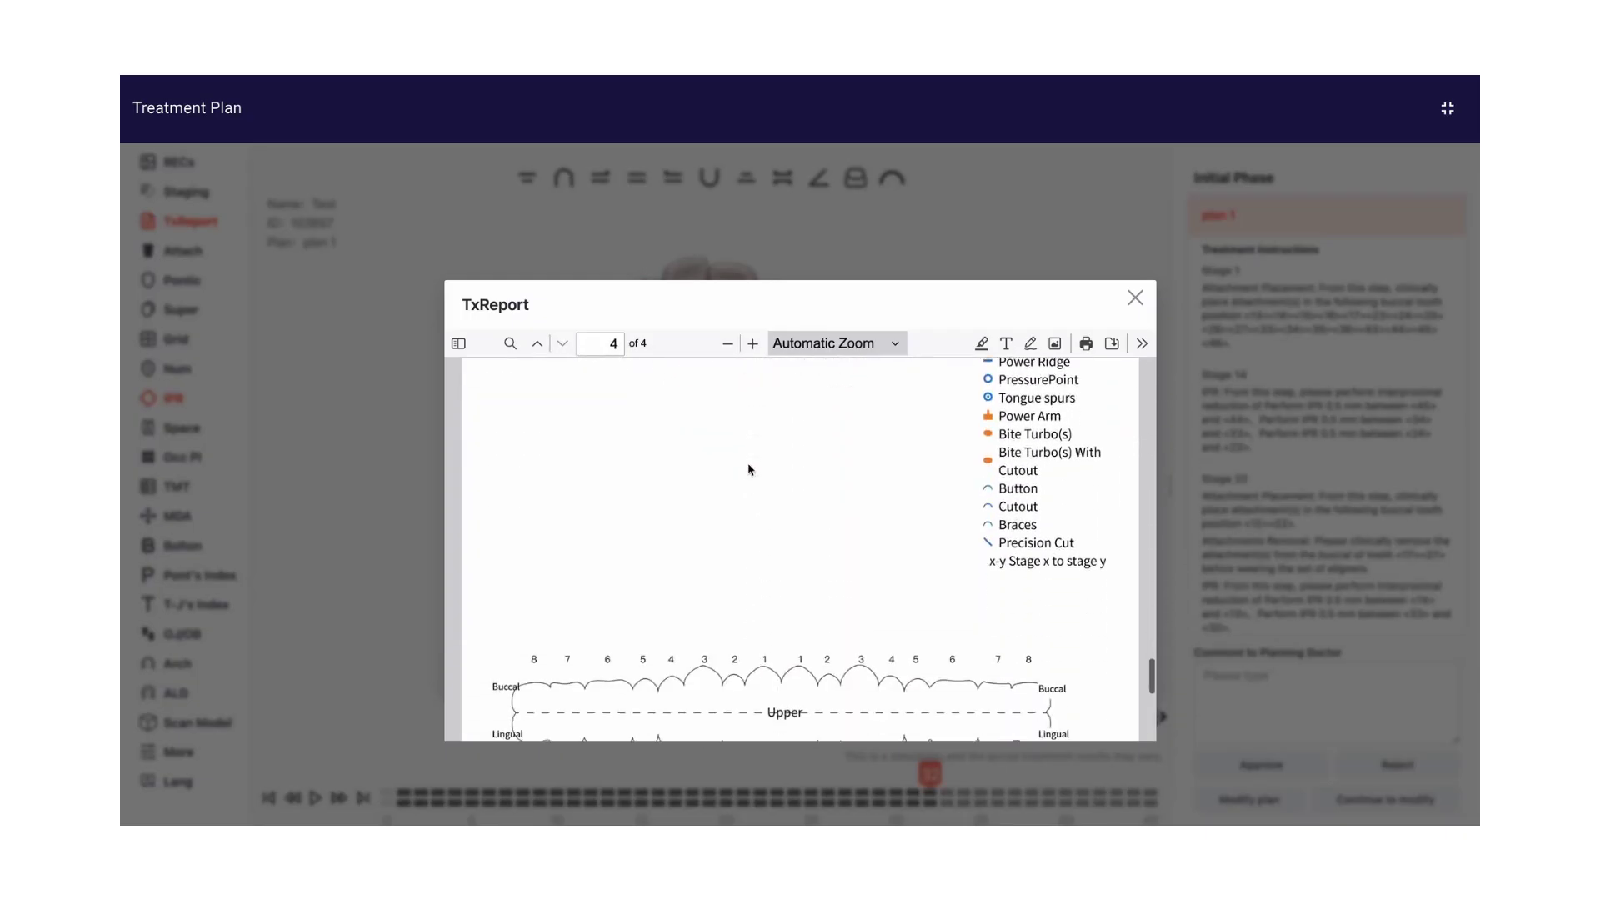
left_click(1136, 302)
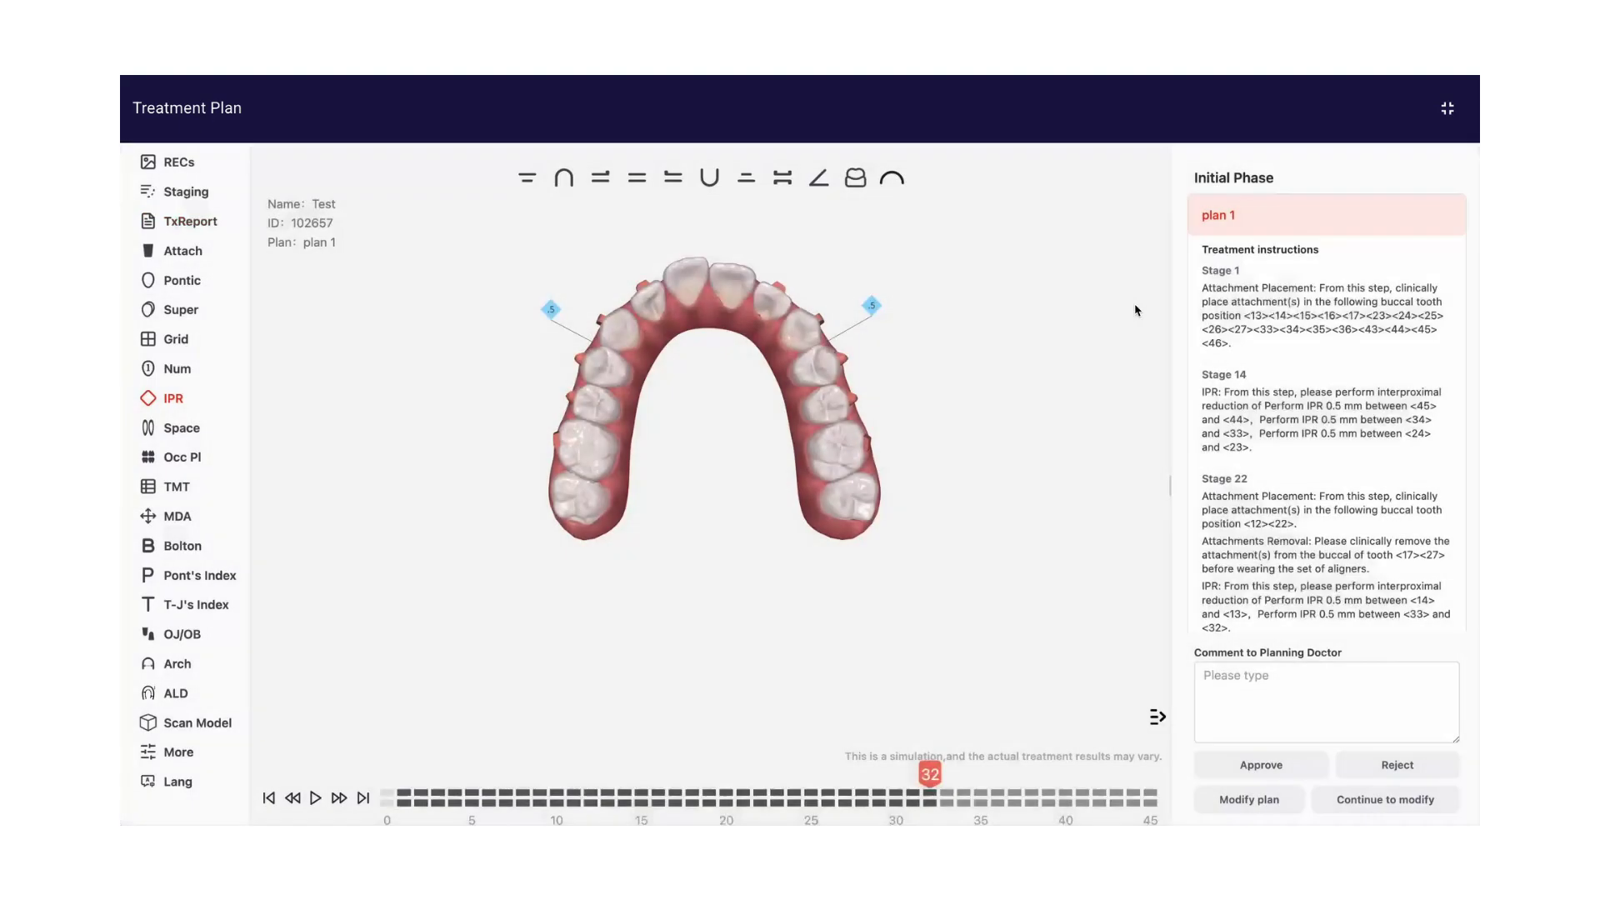
Toggle the attachments' visibility, and compare the superimposed initial teeth with stage 32 and the final stage 45 before removing the superimposition
left_click(191, 252)
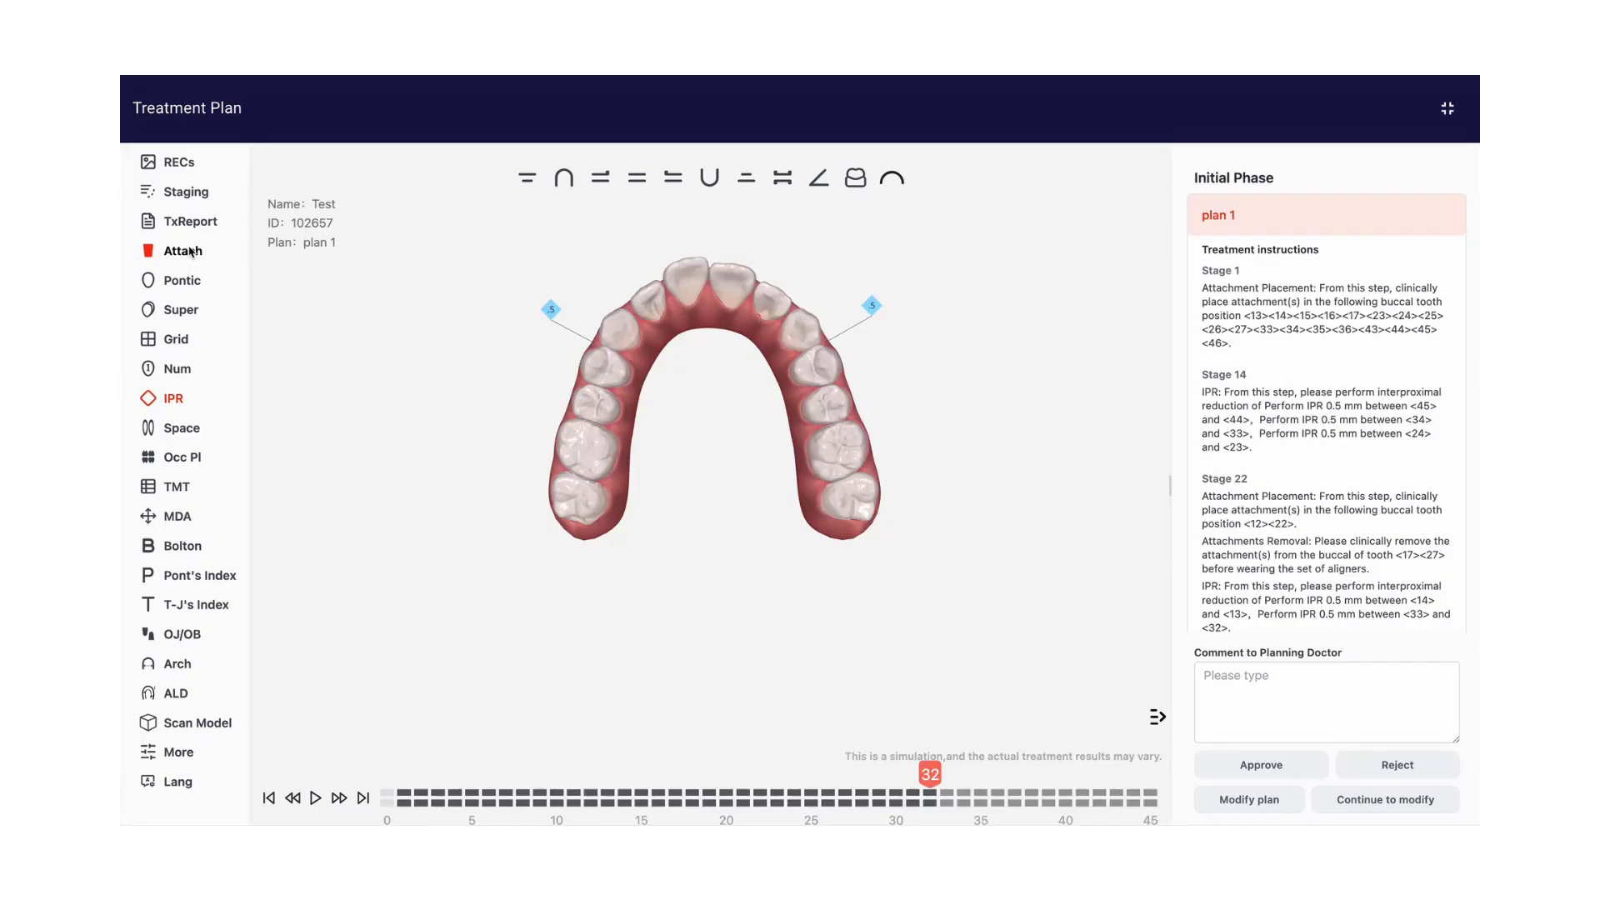
left_click(192, 252)
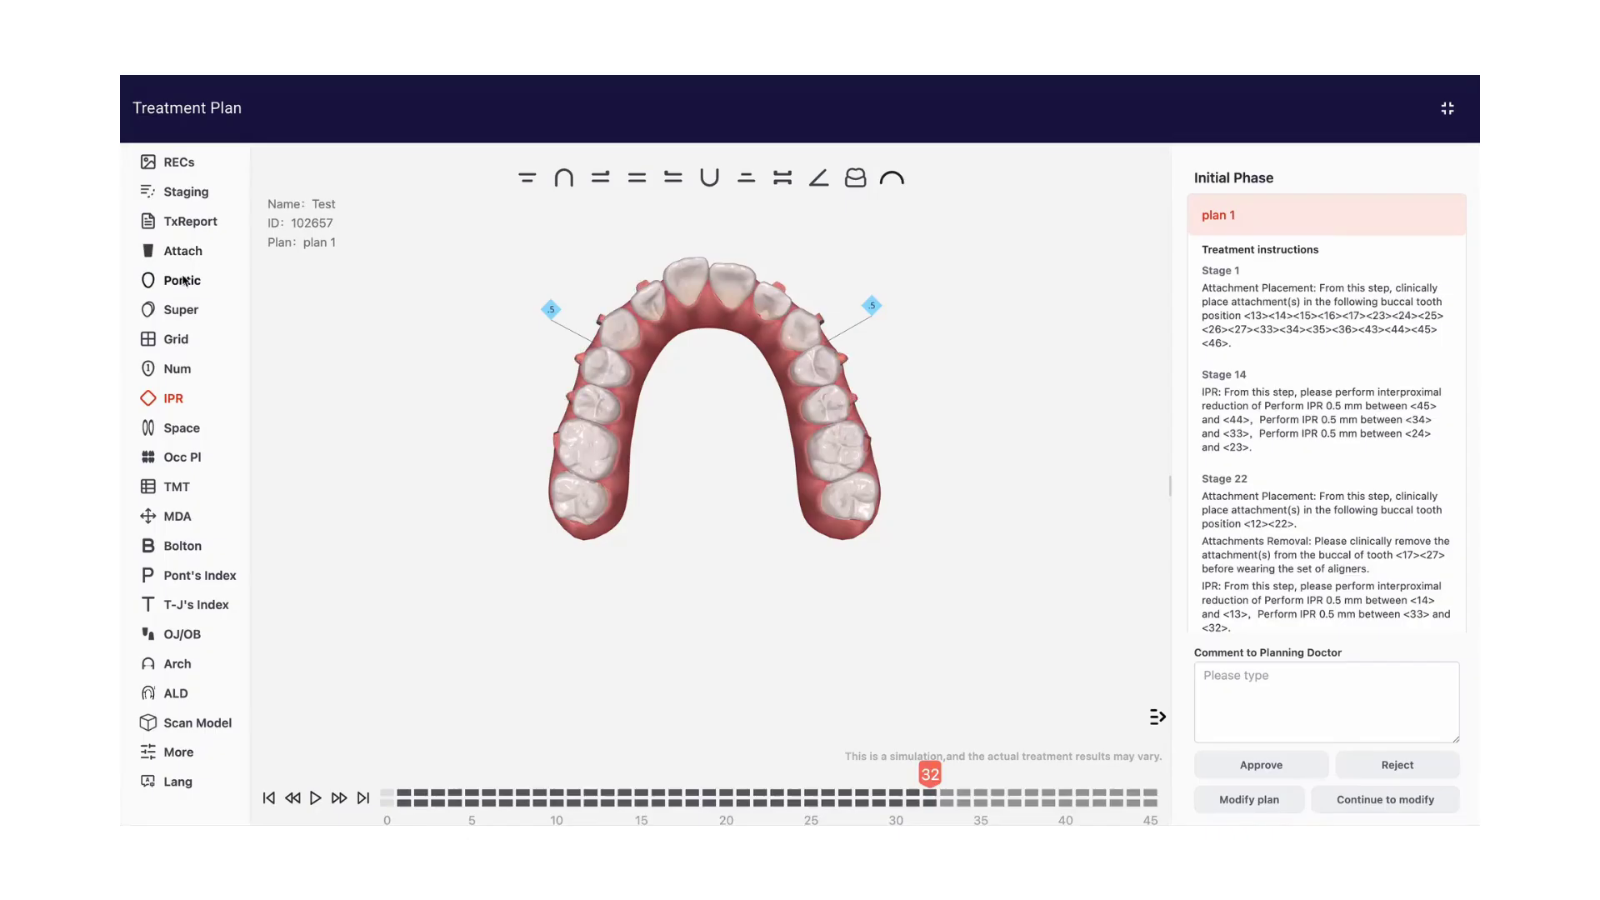
left_click(177, 312)
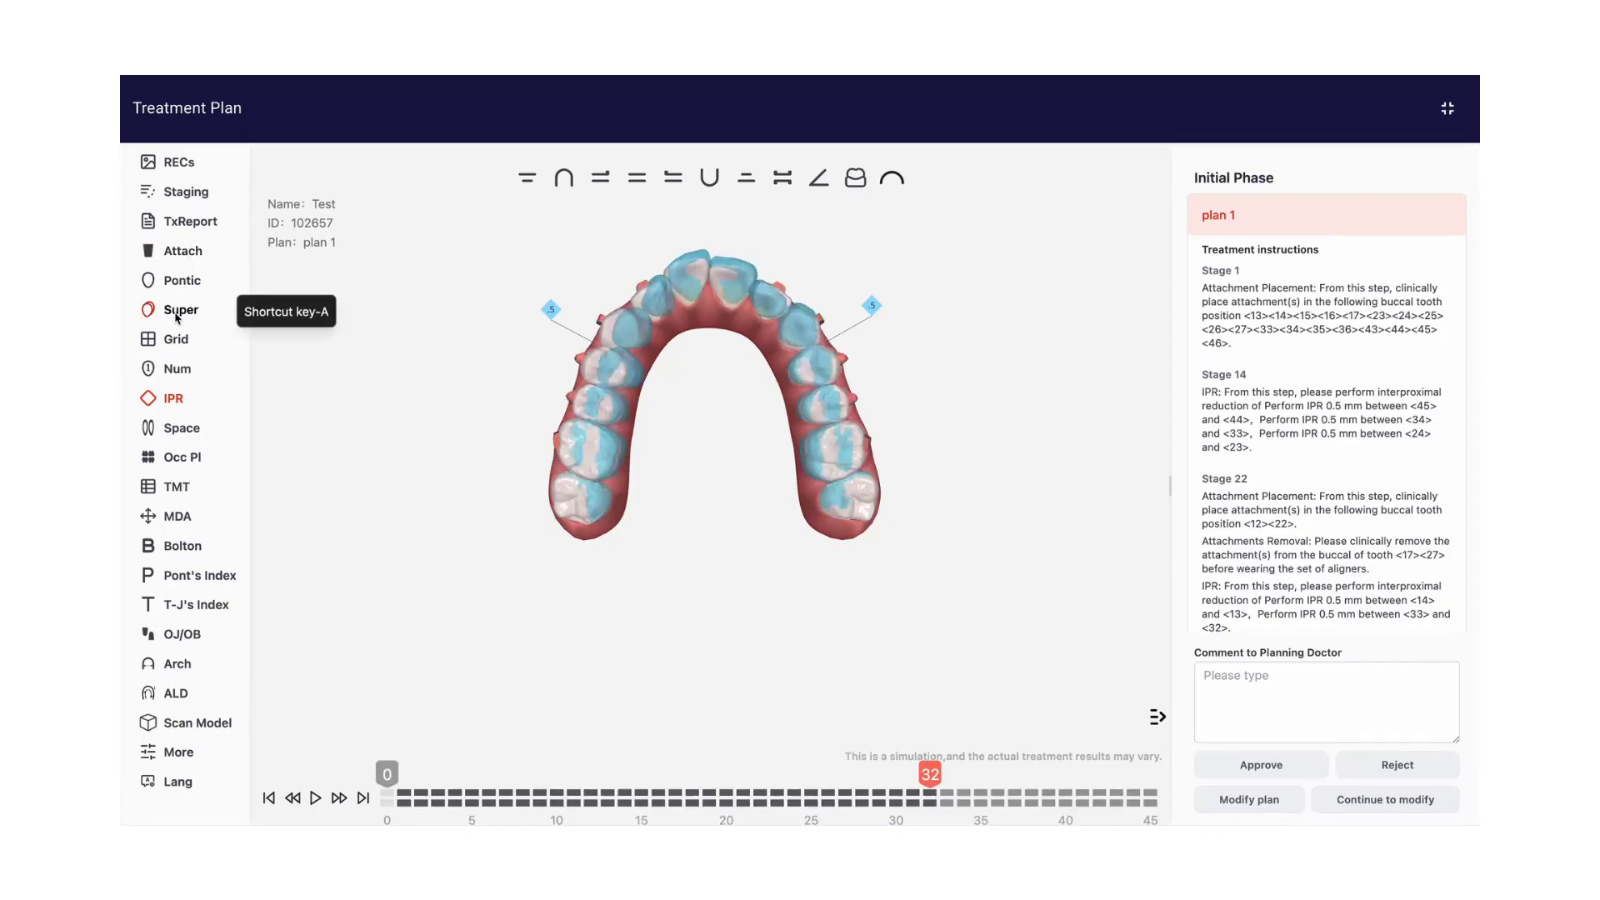
left_click(363, 800)
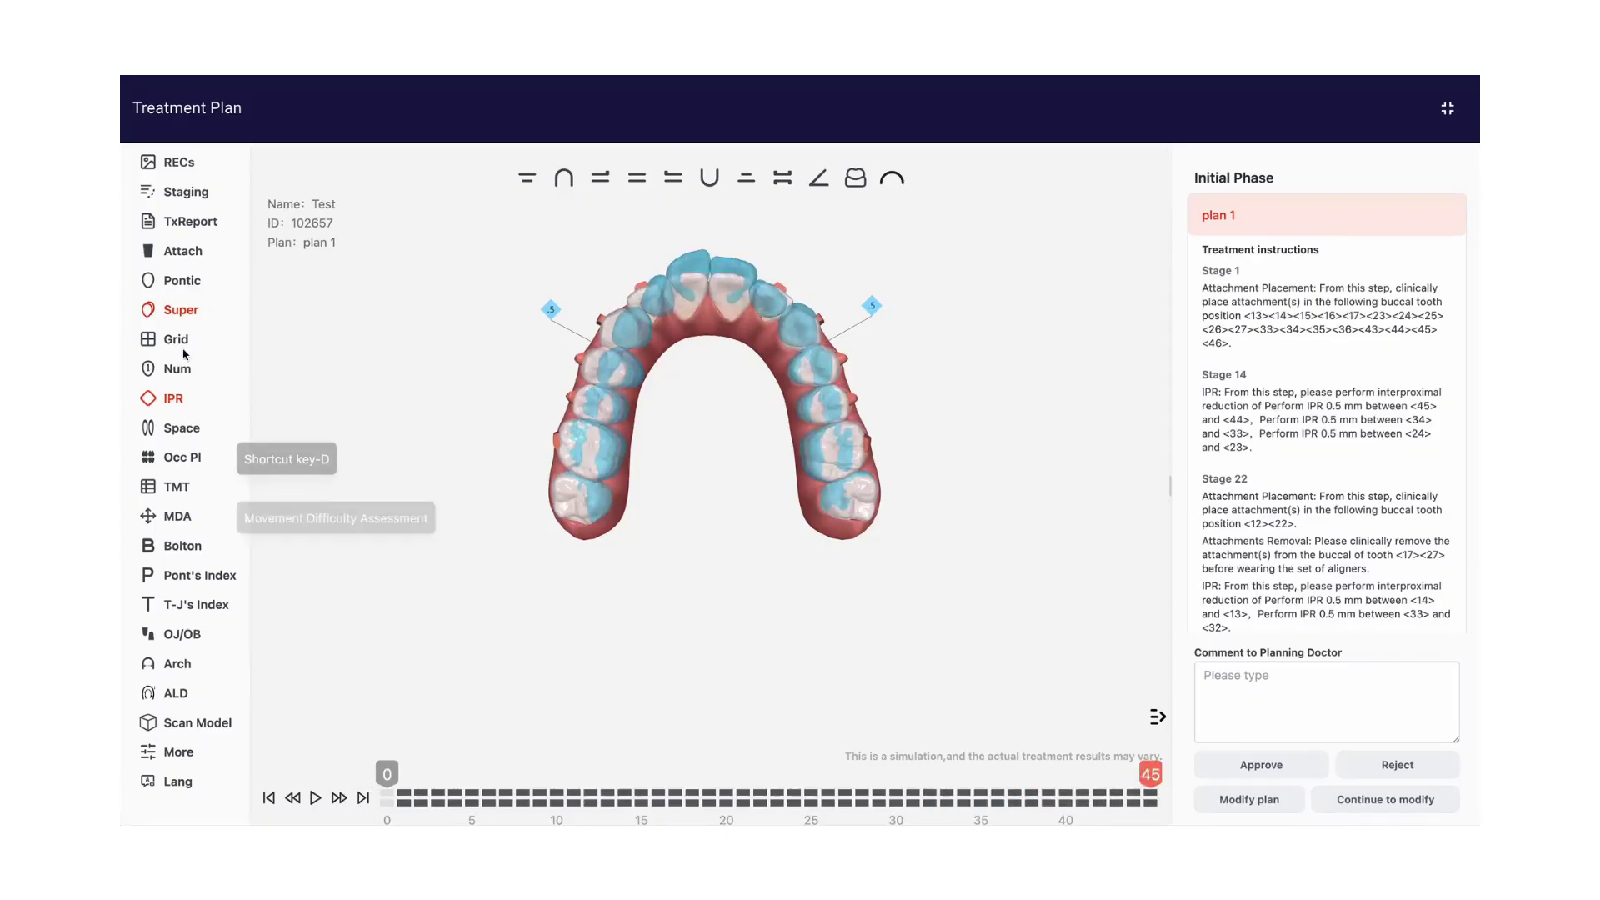
left_click(176, 310)
Examine the maxillary arch against the 1 mm grid, and hide the grid
left_click(176, 339)
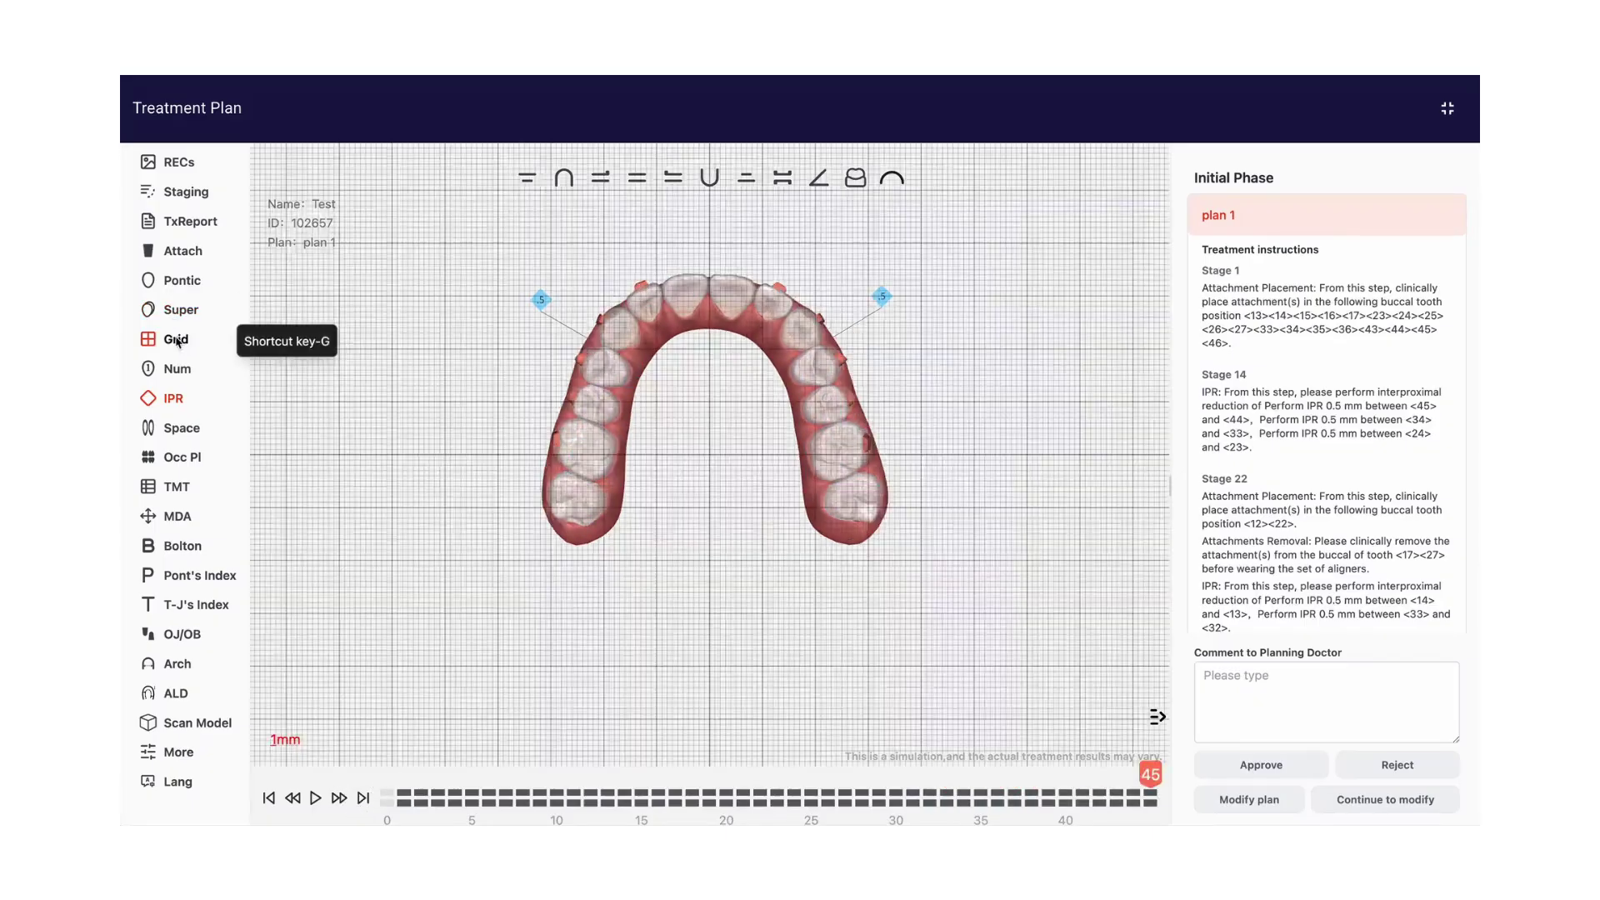
scroll(696, 406, "up", 5)
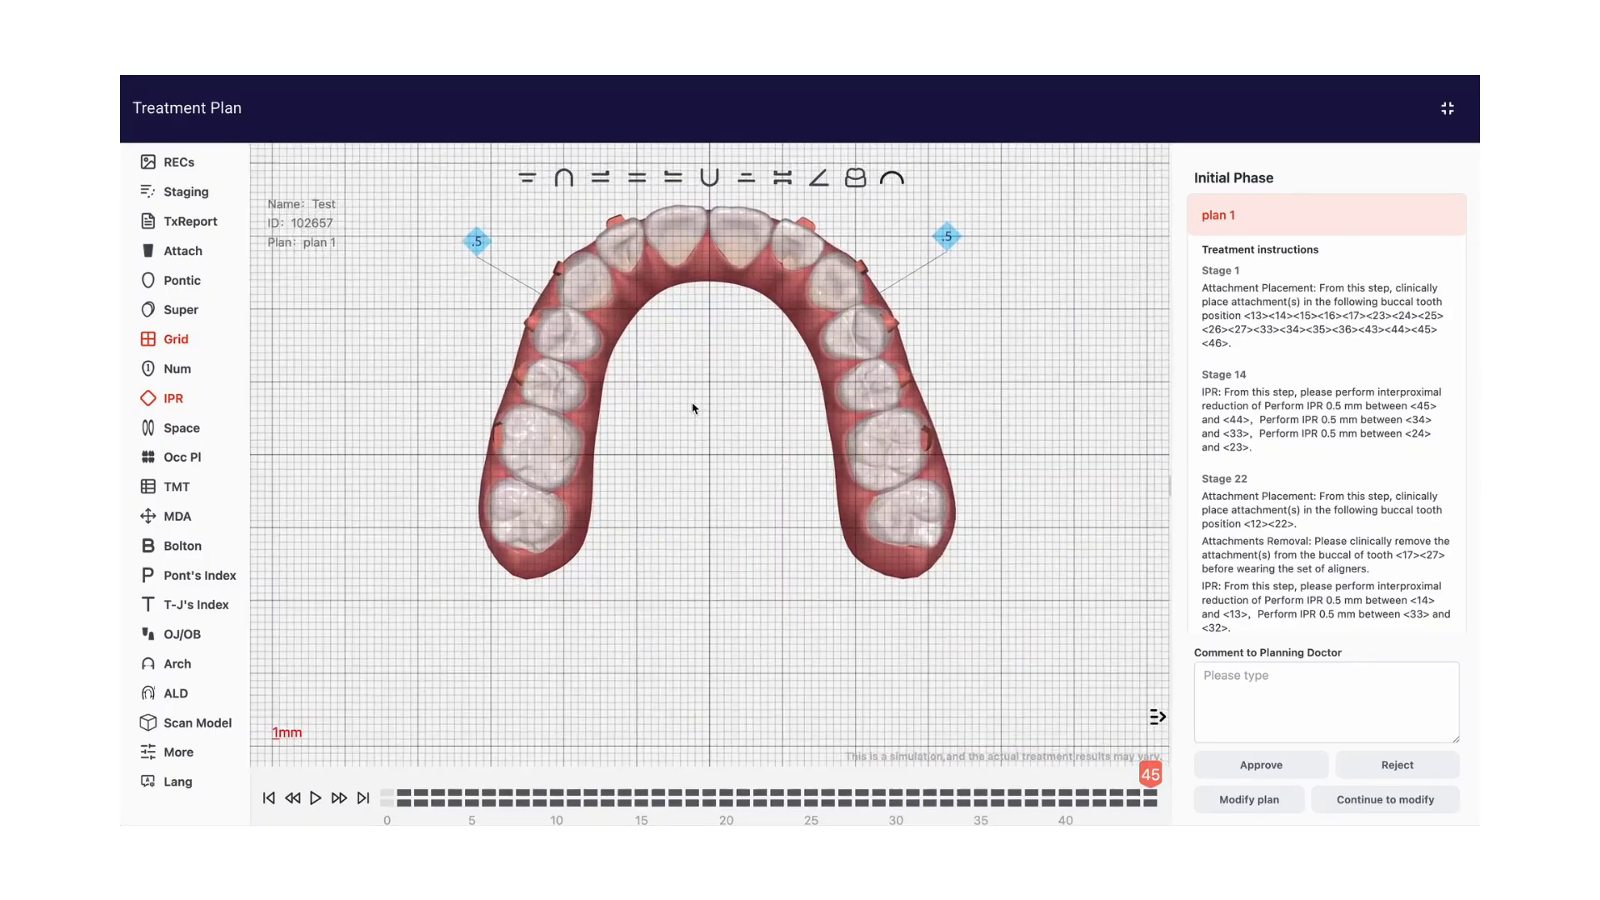
left_click(177, 339)
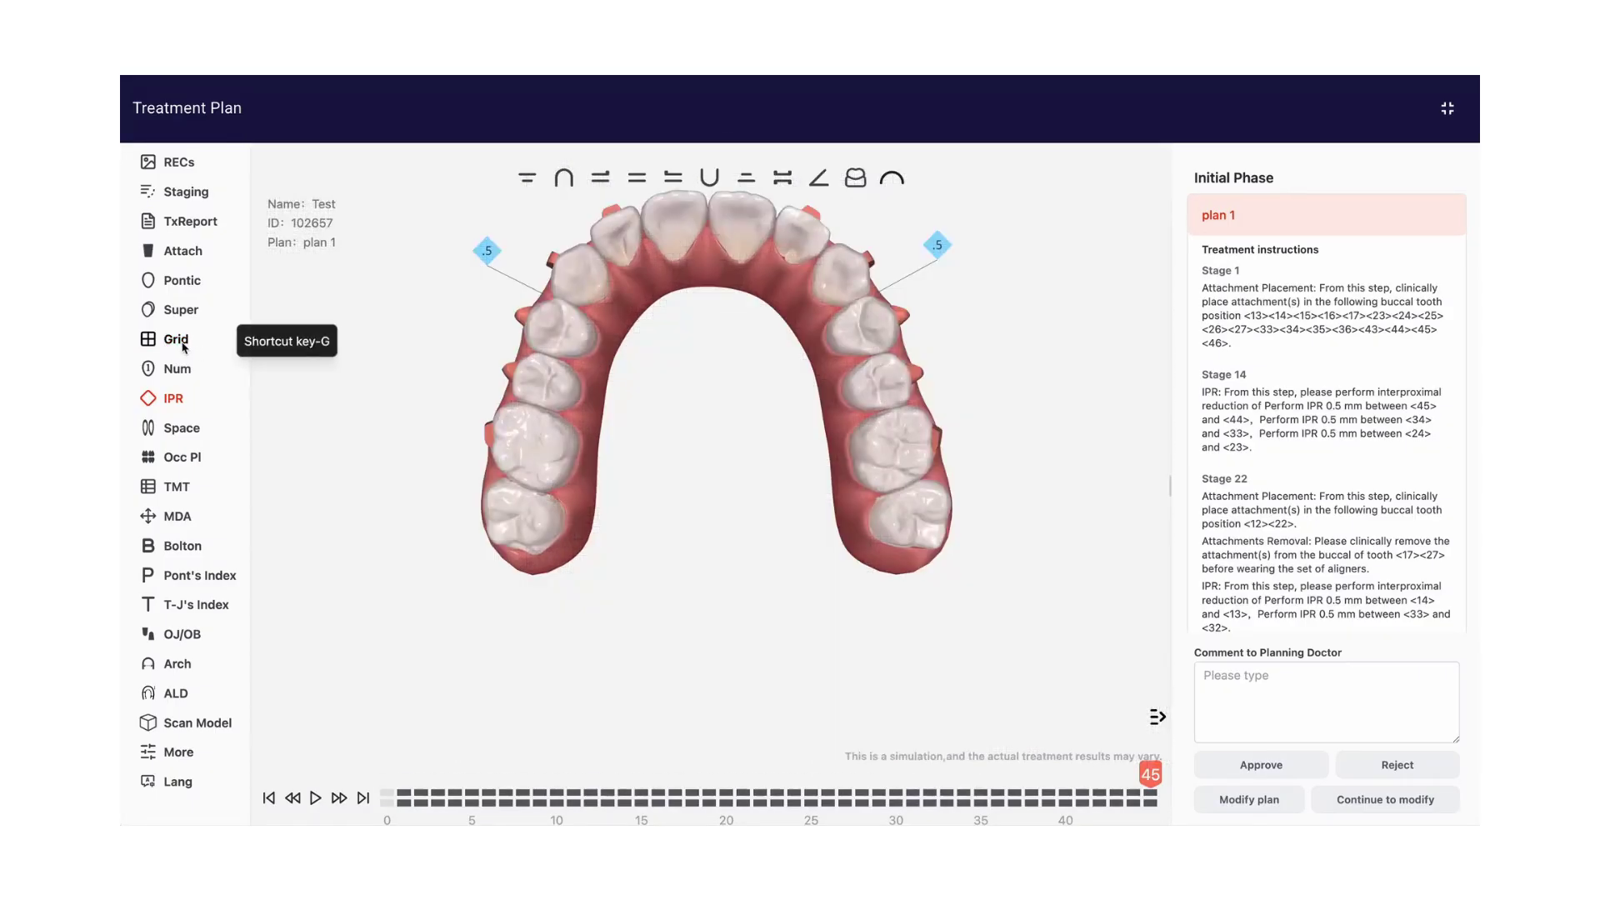
Switch to the front view, toggle the tooth numbers on and off, and check the IPR markers before hiding them
left_click(636, 178)
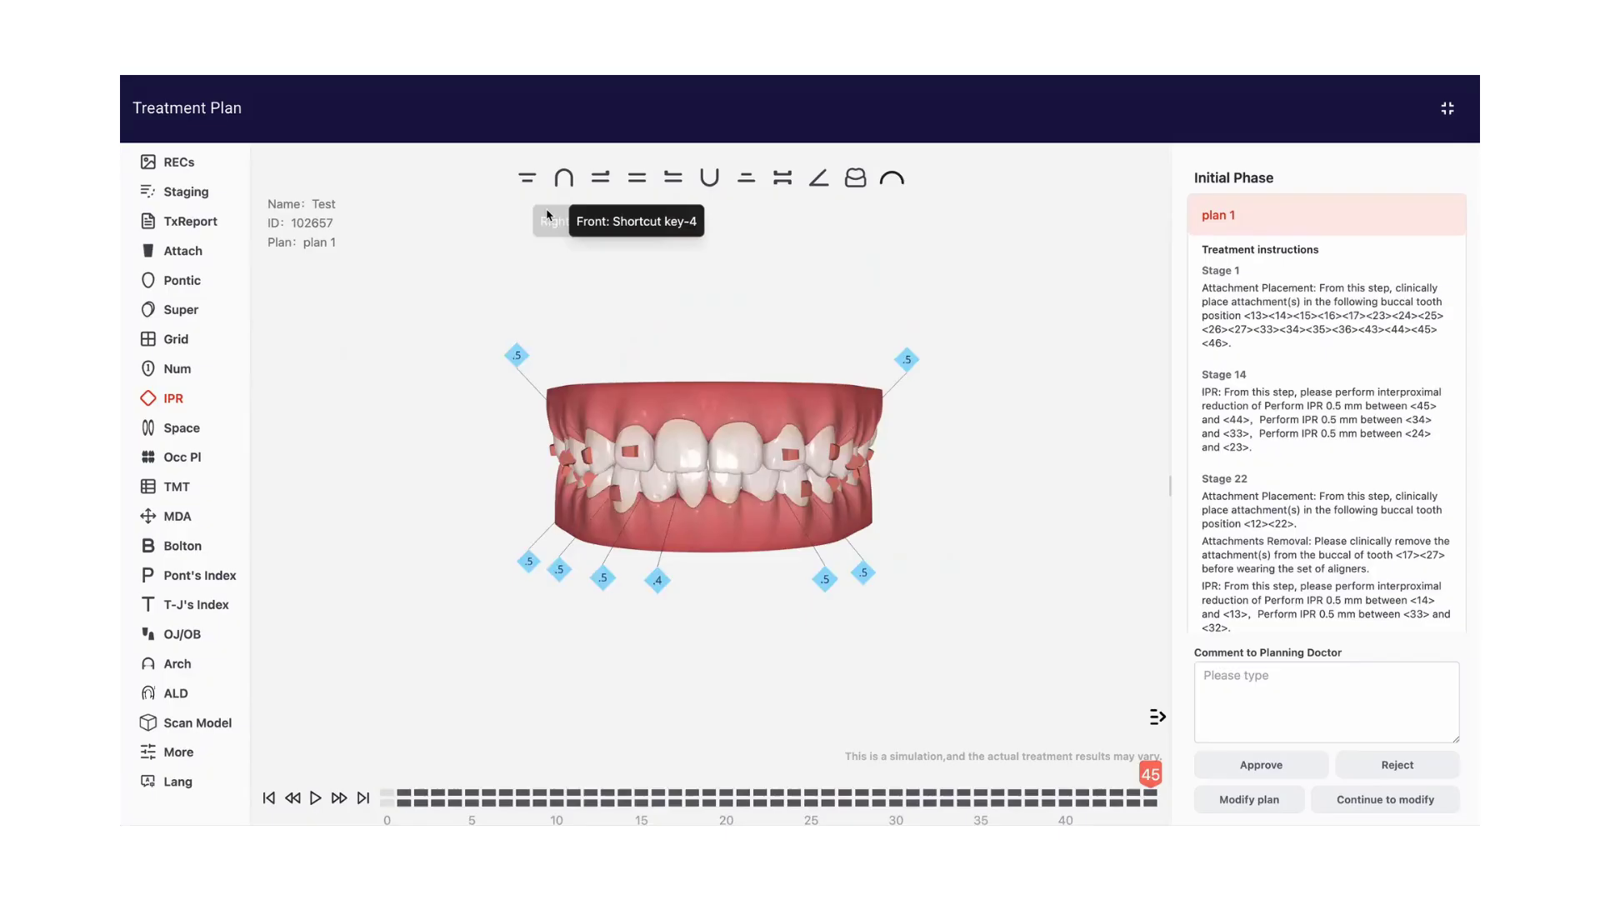
left_click(176, 372)
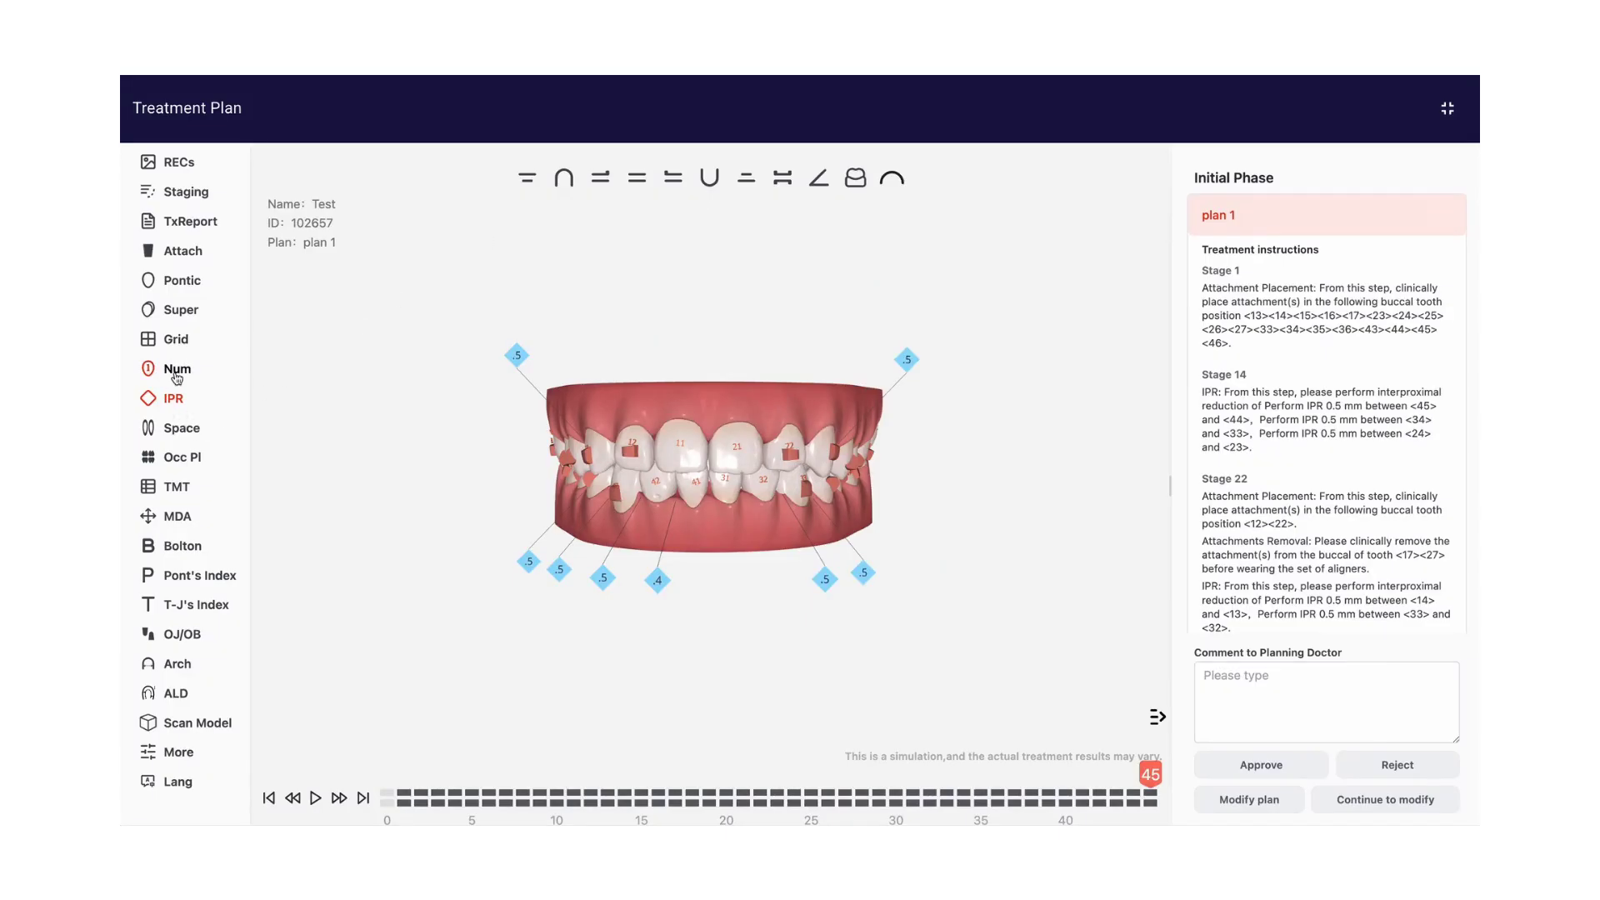
left_click(175, 371)
left_click(173, 400)
left_click(173, 400)
left_click(173, 400)
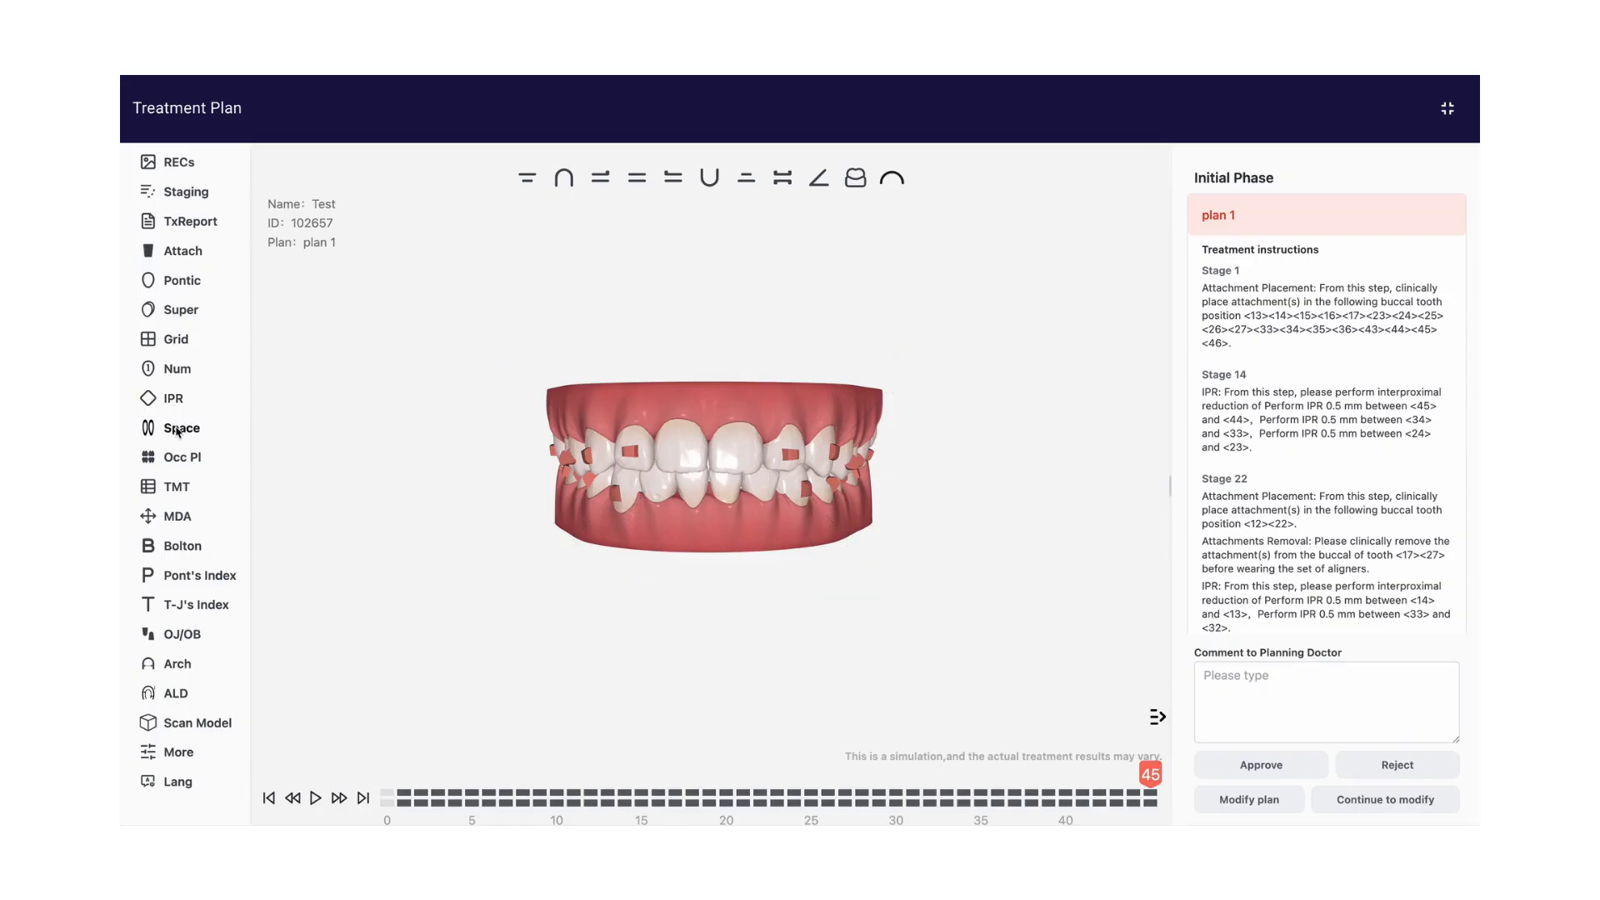
Inspect the spaces between the teeth at stage 0 in the front view, and hide the space markers
left_click(177, 429)
left_click(268, 798)
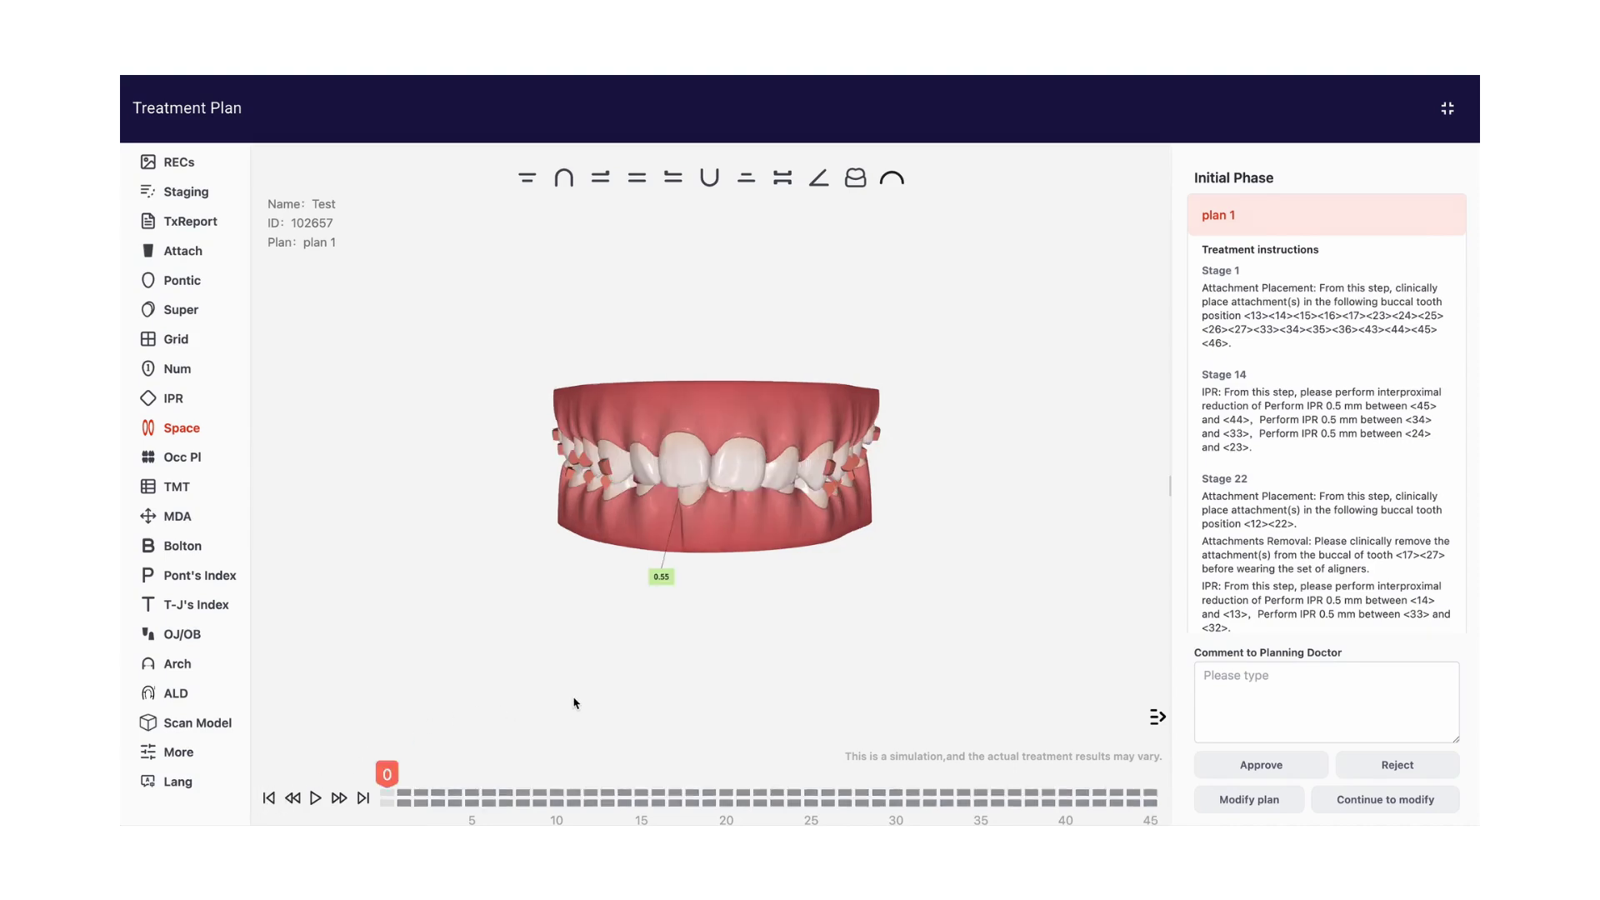
left_click(181, 429)
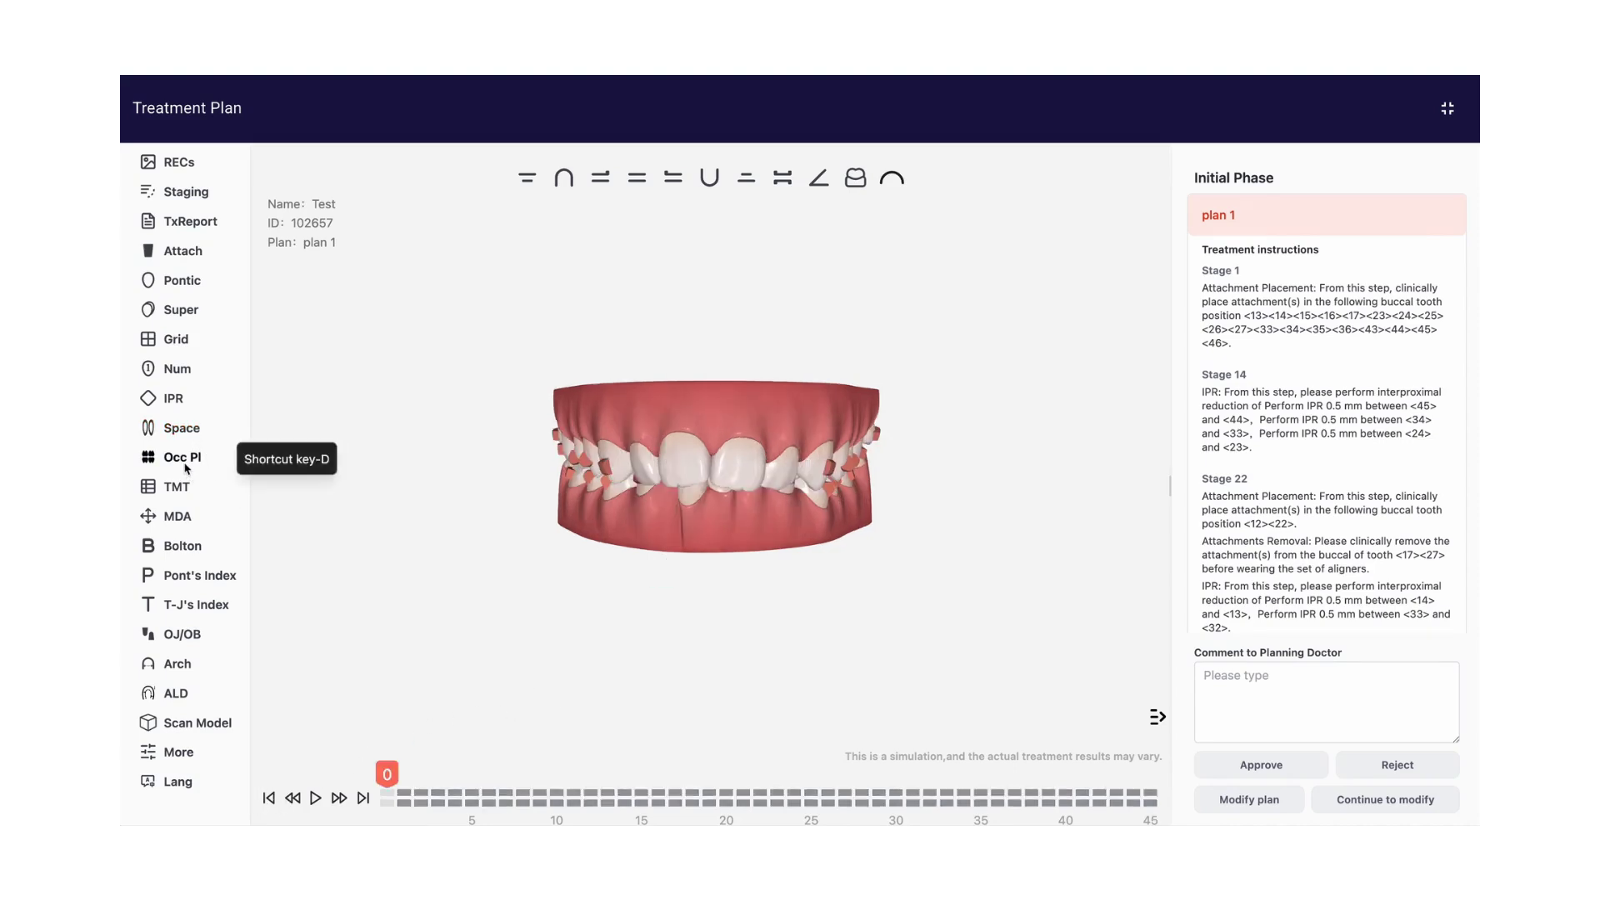
Display the occlusal contact map and inspect it from the maxillary and mandibular views
left_click(184, 464)
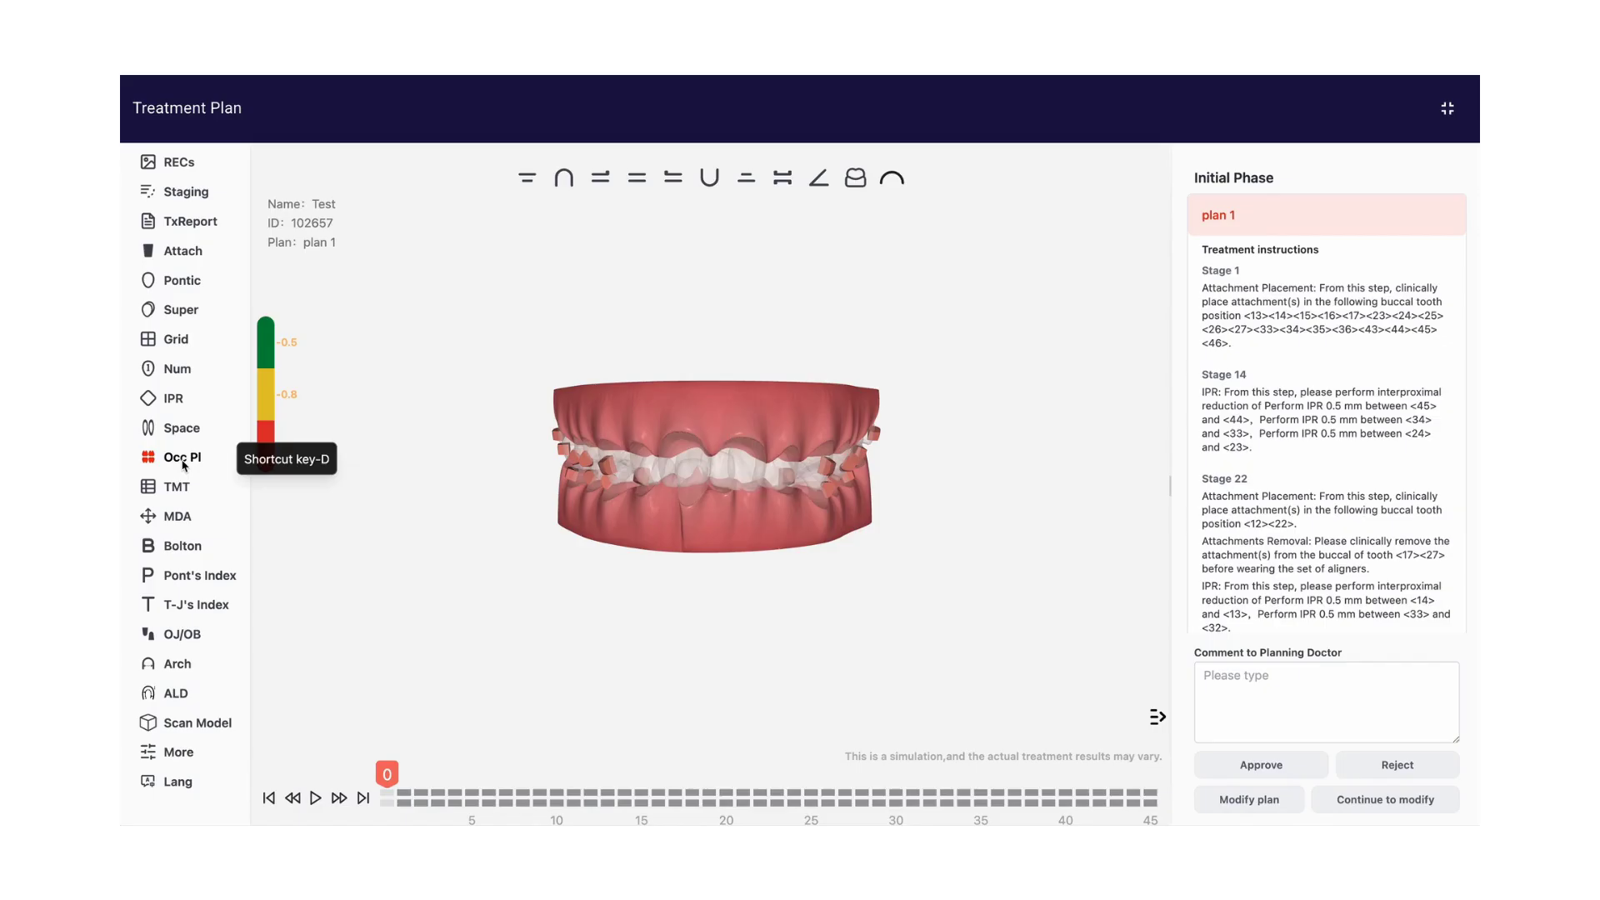
left_click(564, 177)
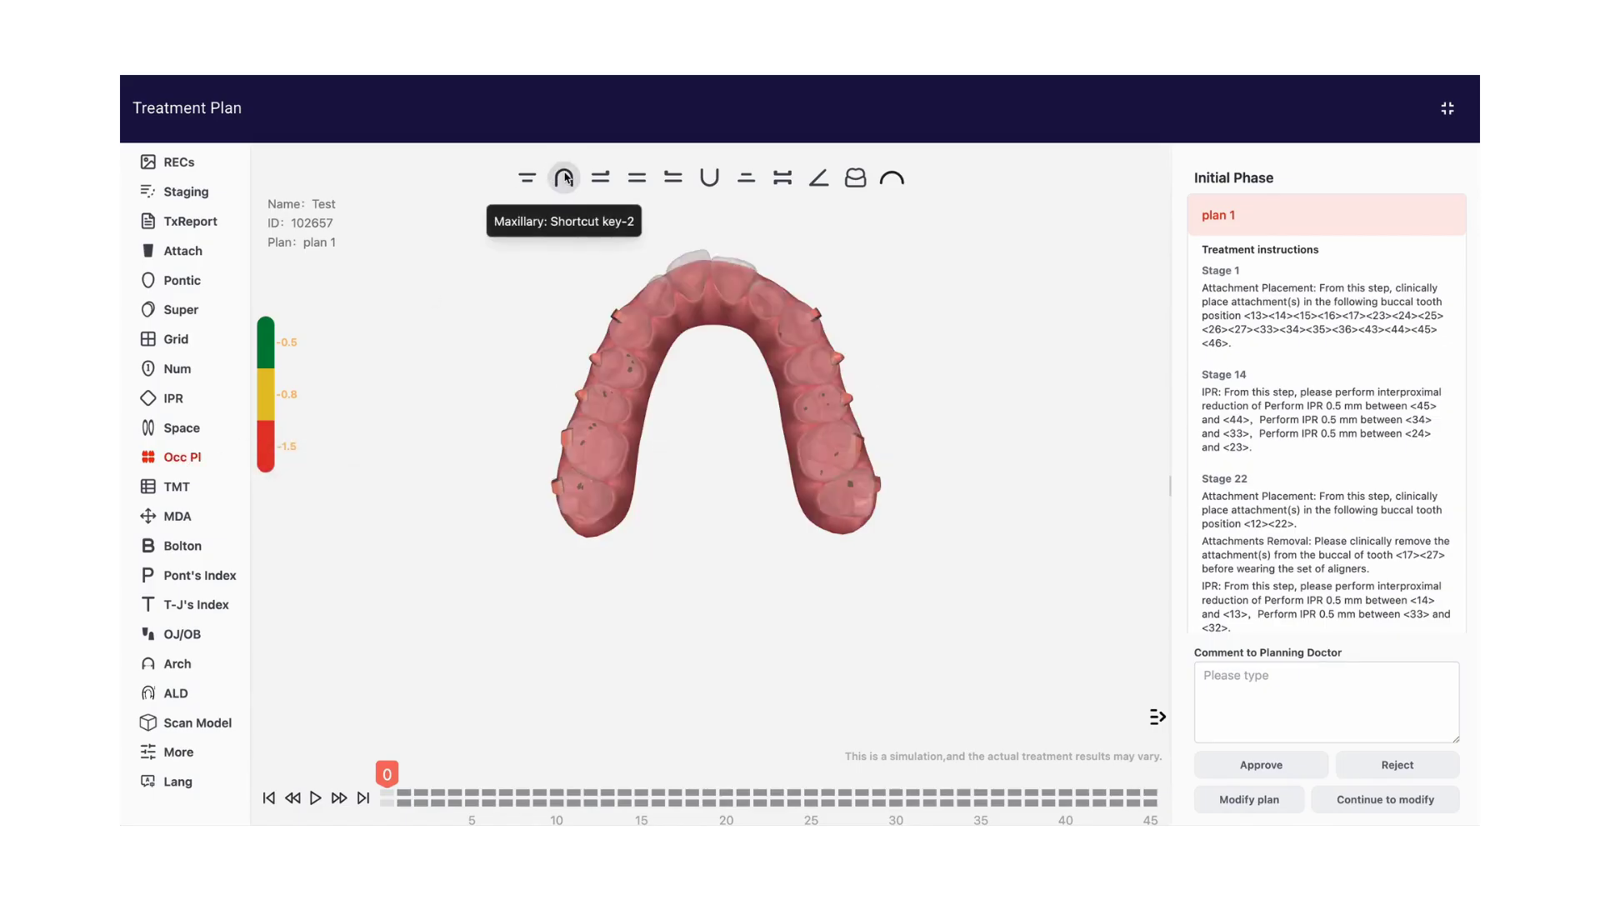
left_click(709, 178)
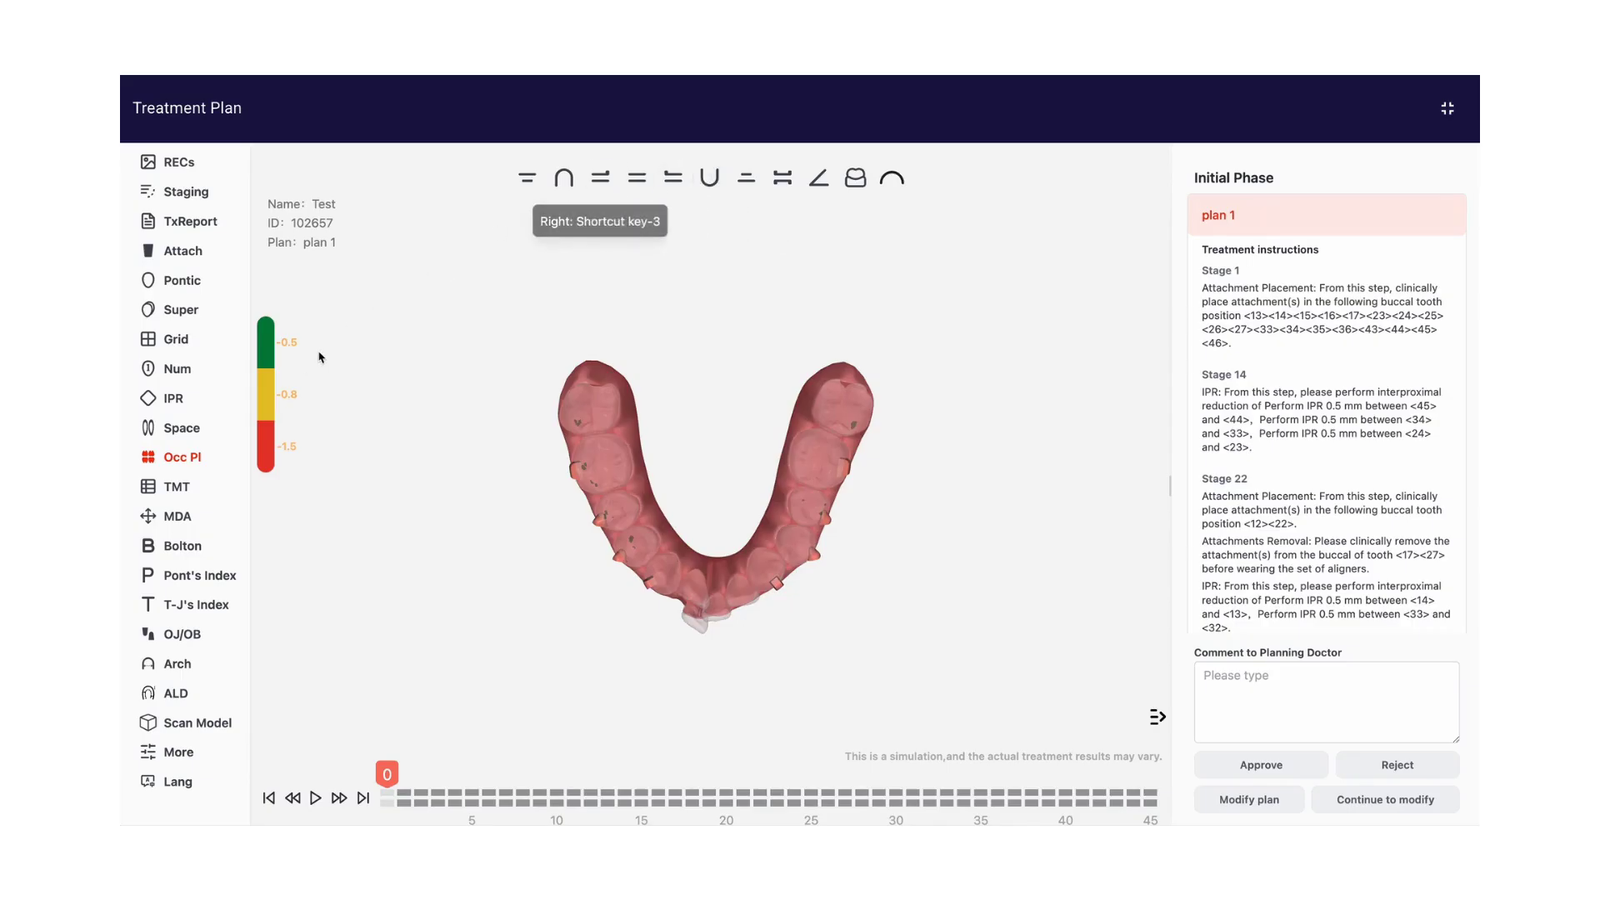
Open the tooth movement table, hide the occlusal contact map, and review the upper and lower crown movements at stage 45
left_click(179, 494)
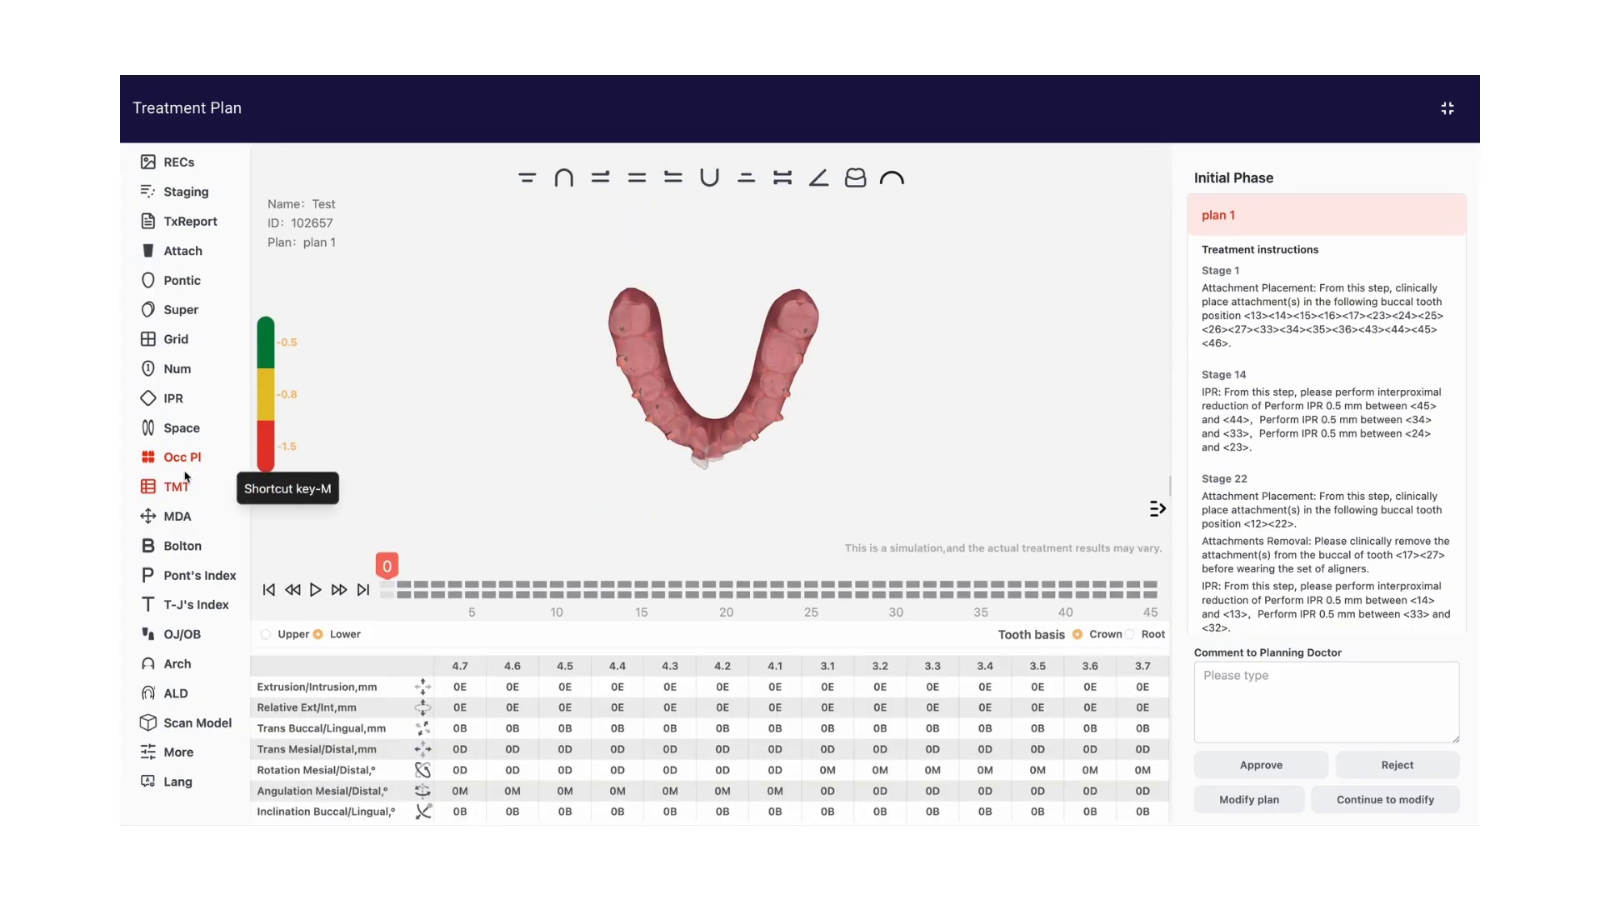
left_click(185, 466)
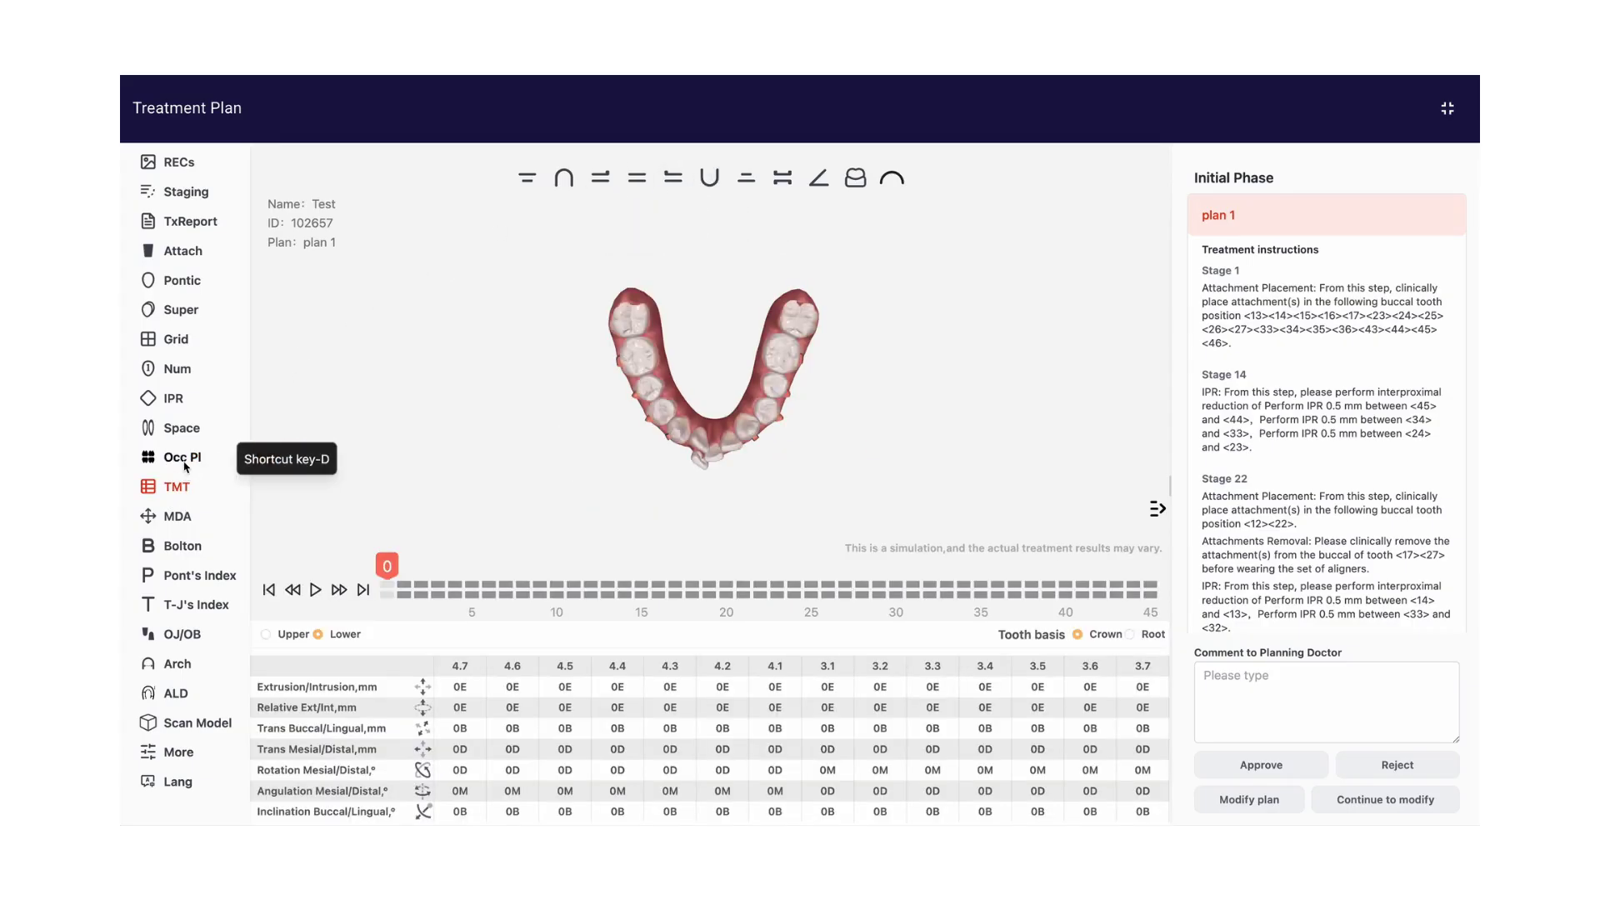
left_click(266, 635)
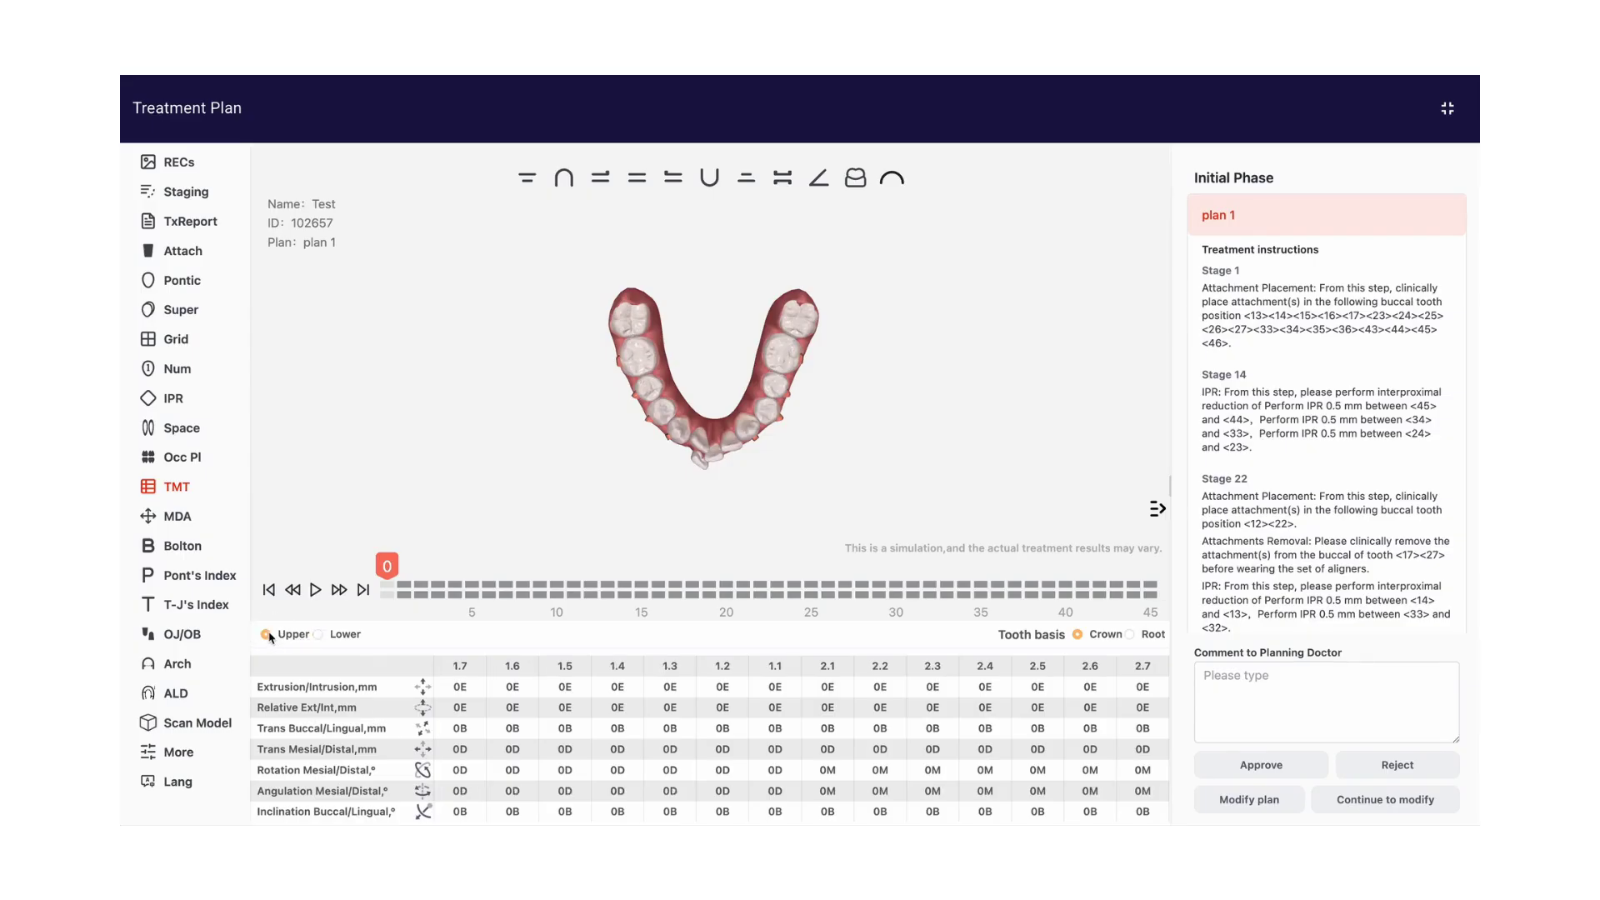
left_click(363, 590)
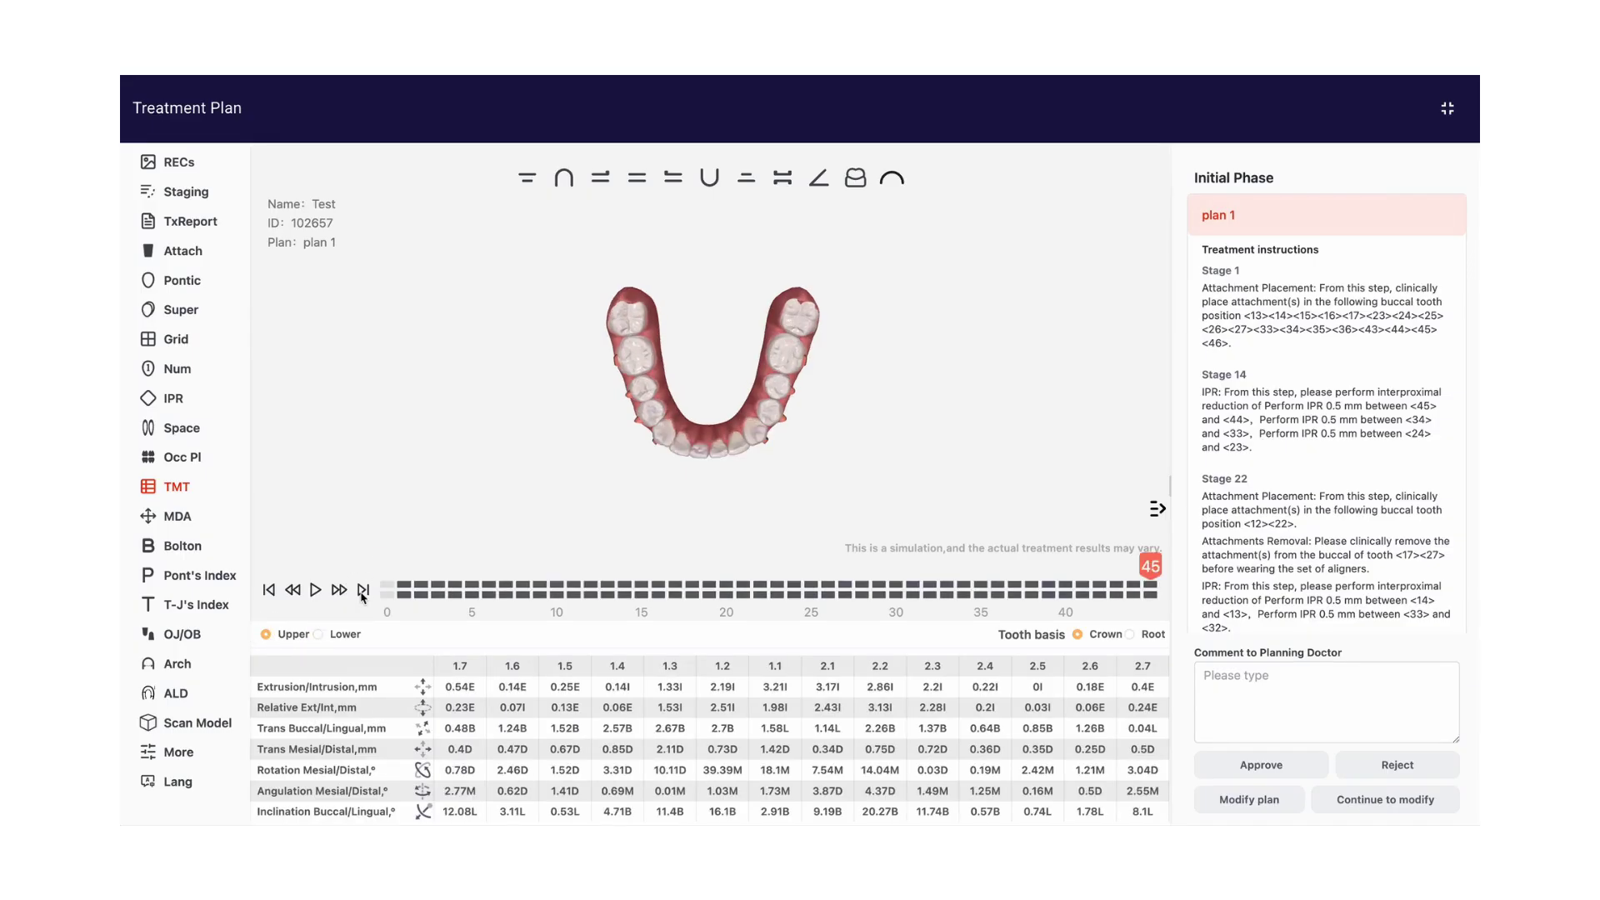
left_click(318, 635)
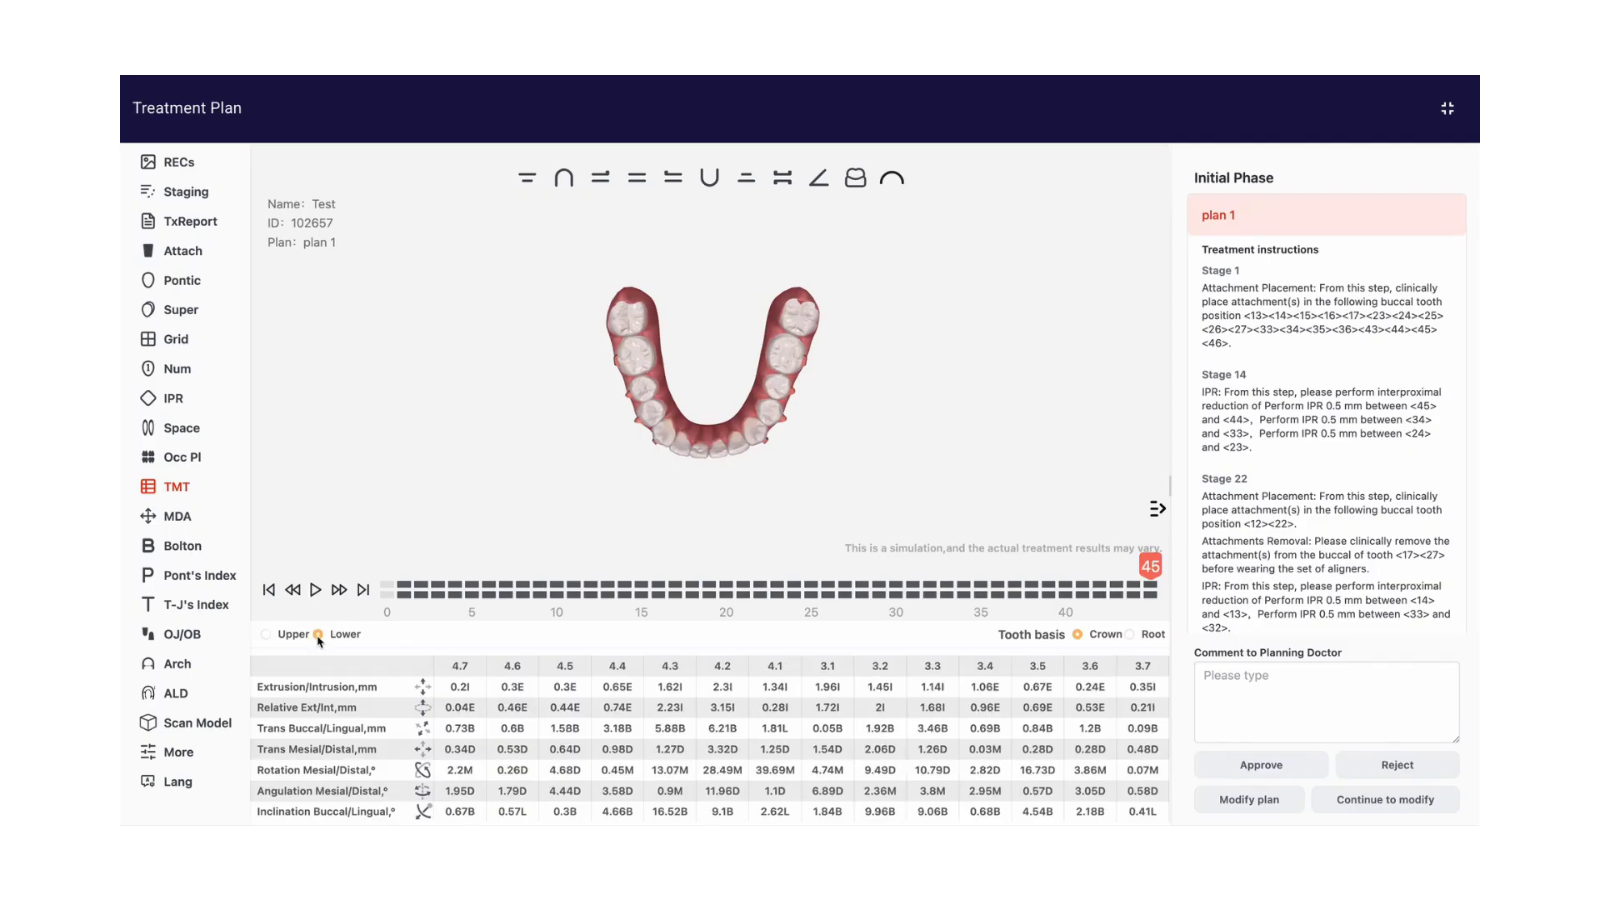
Review the Bolton analysis, Pont's Index and T-J's Index in turn, closing each one
left_click(185, 550)
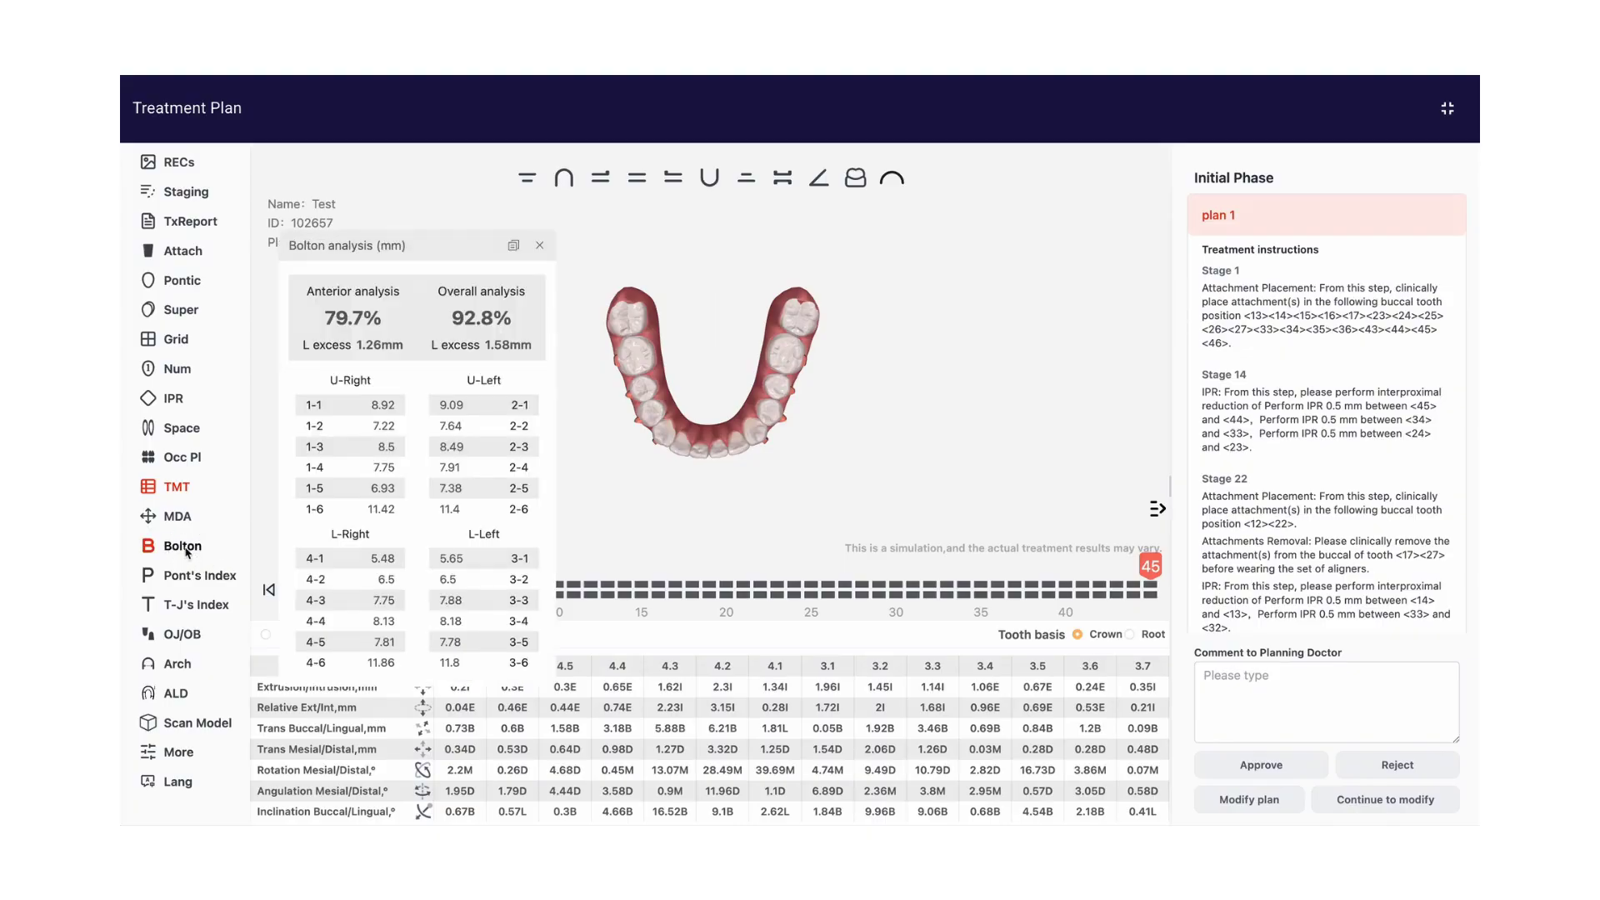
left_click(186, 550)
left_click(192, 579)
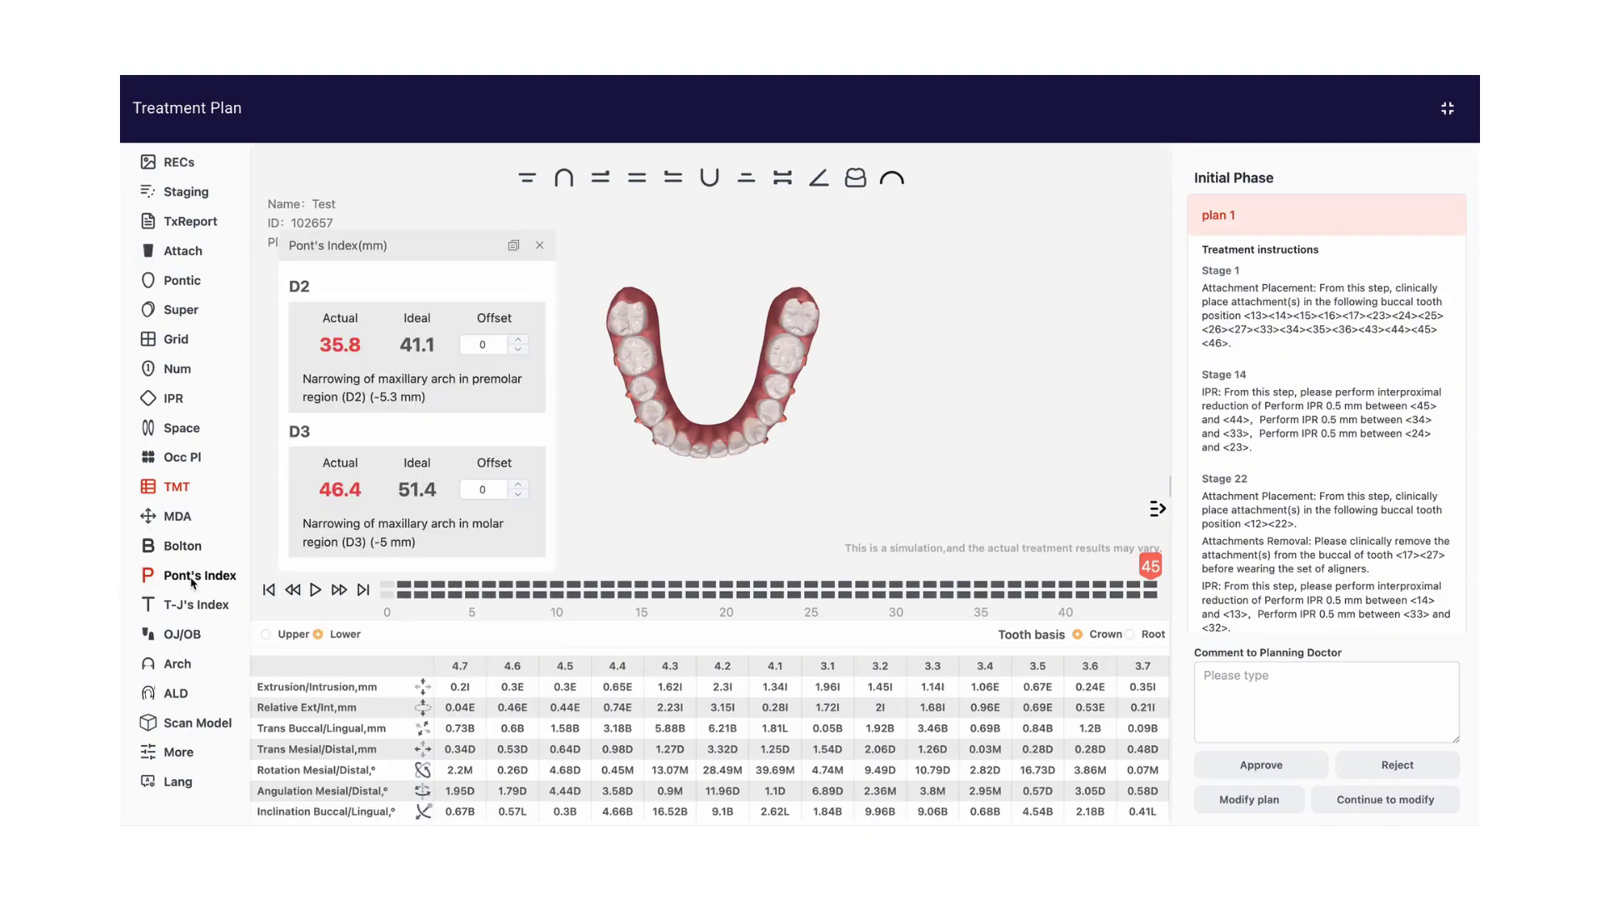
left_click(191, 580)
left_click(192, 605)
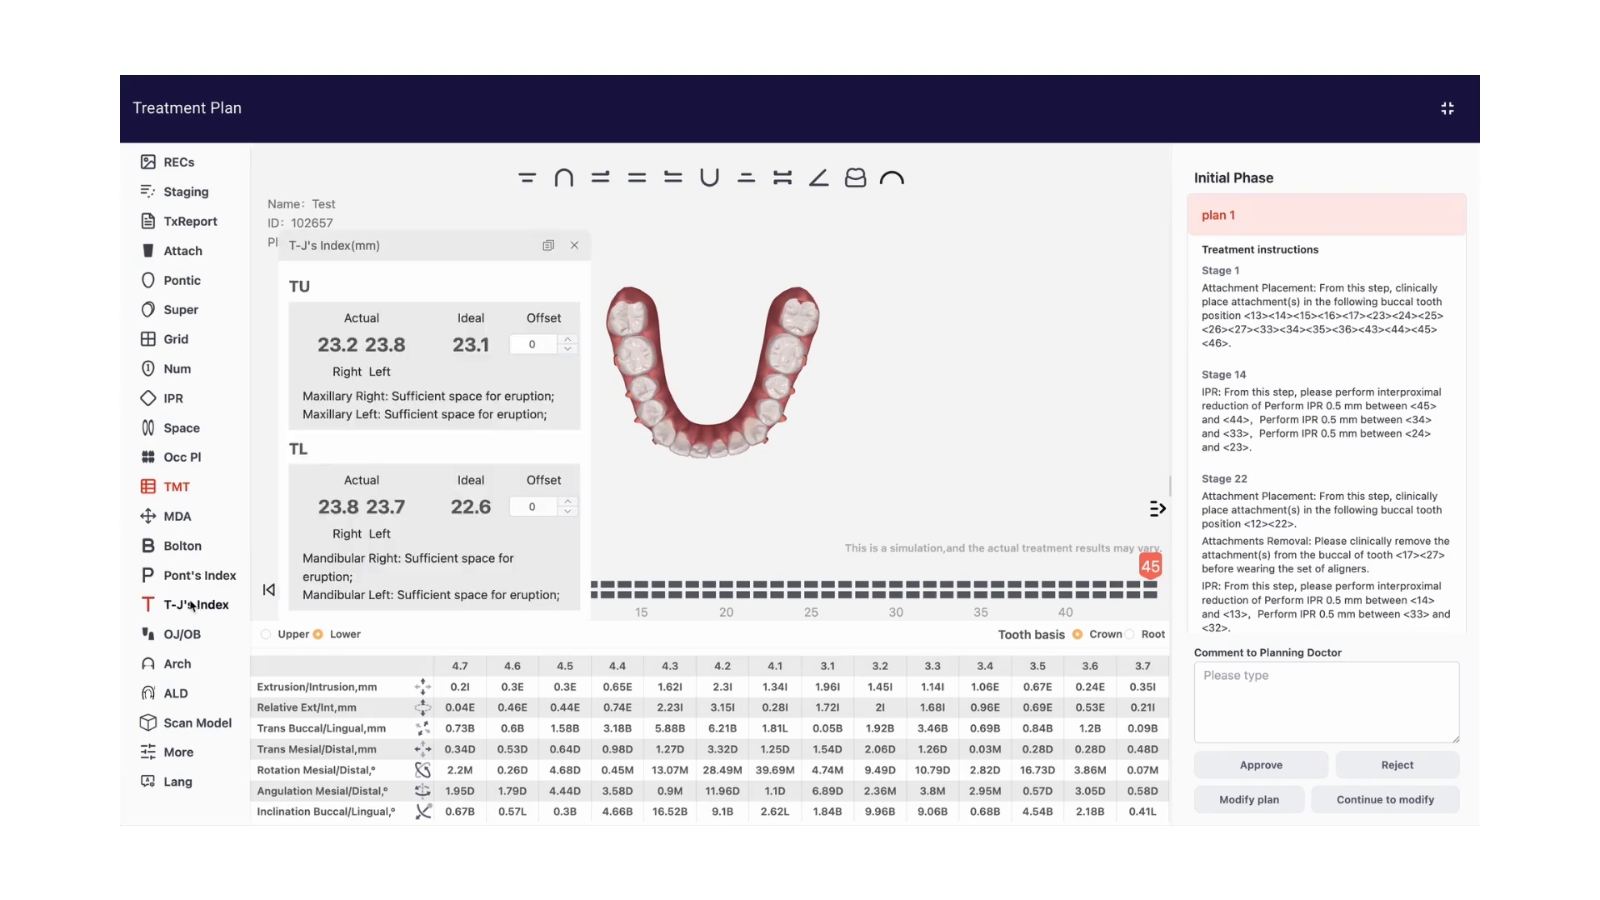
left_click(191, 605)
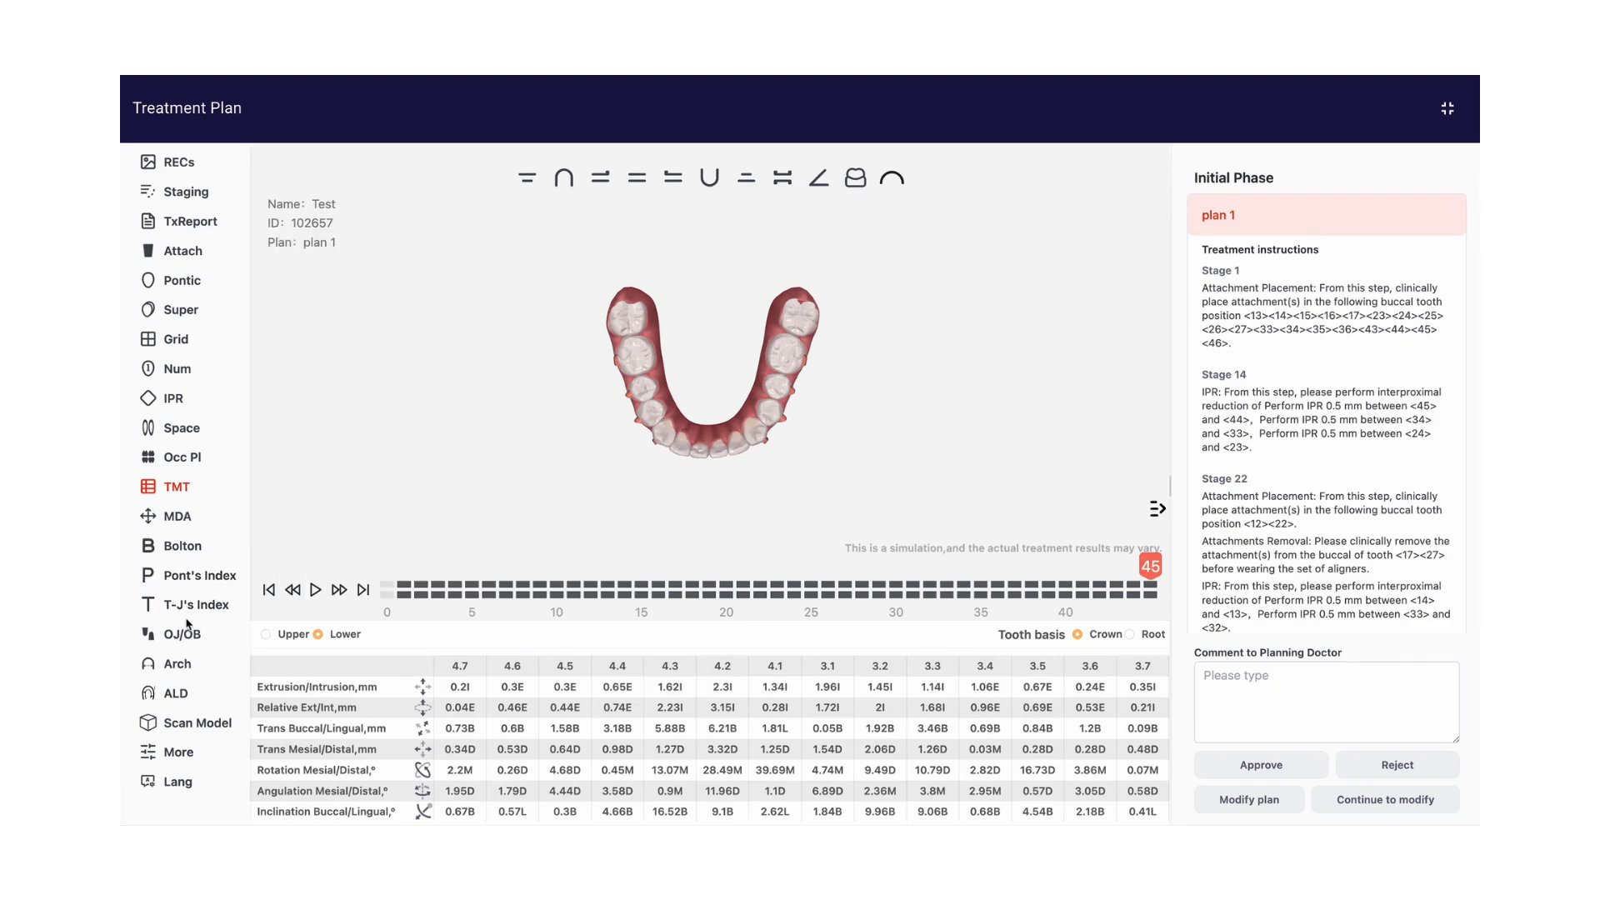
Review the overjet and overbite measurements and the upper and lower arch widths, closing each one
left_click(182, 634)
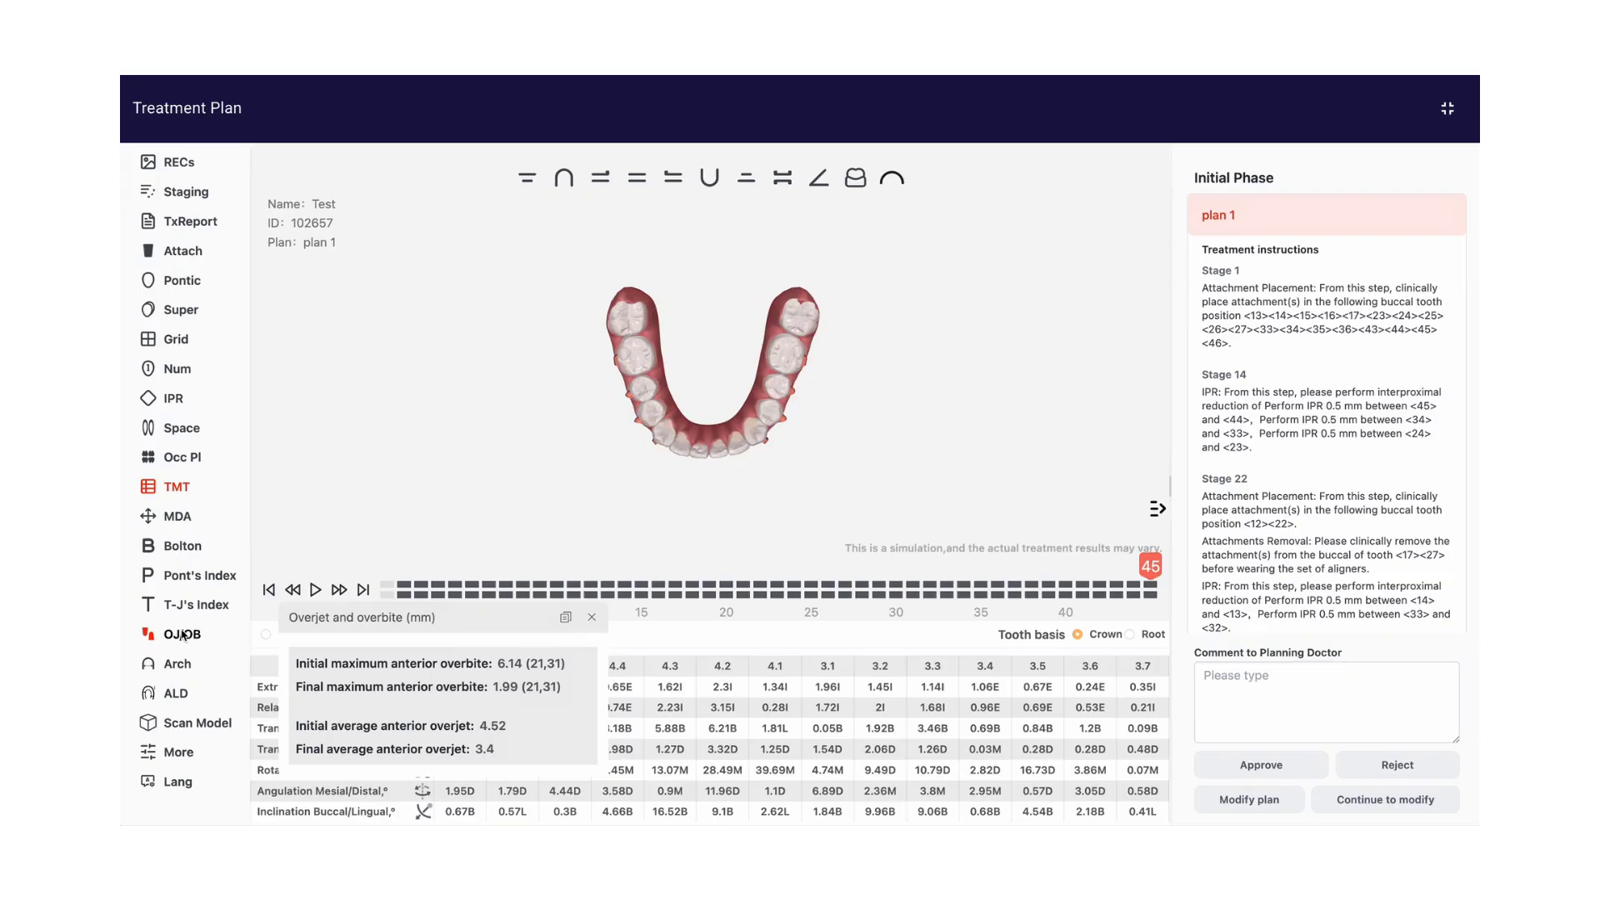
left_click(183, 635)
left_click(178, 664)
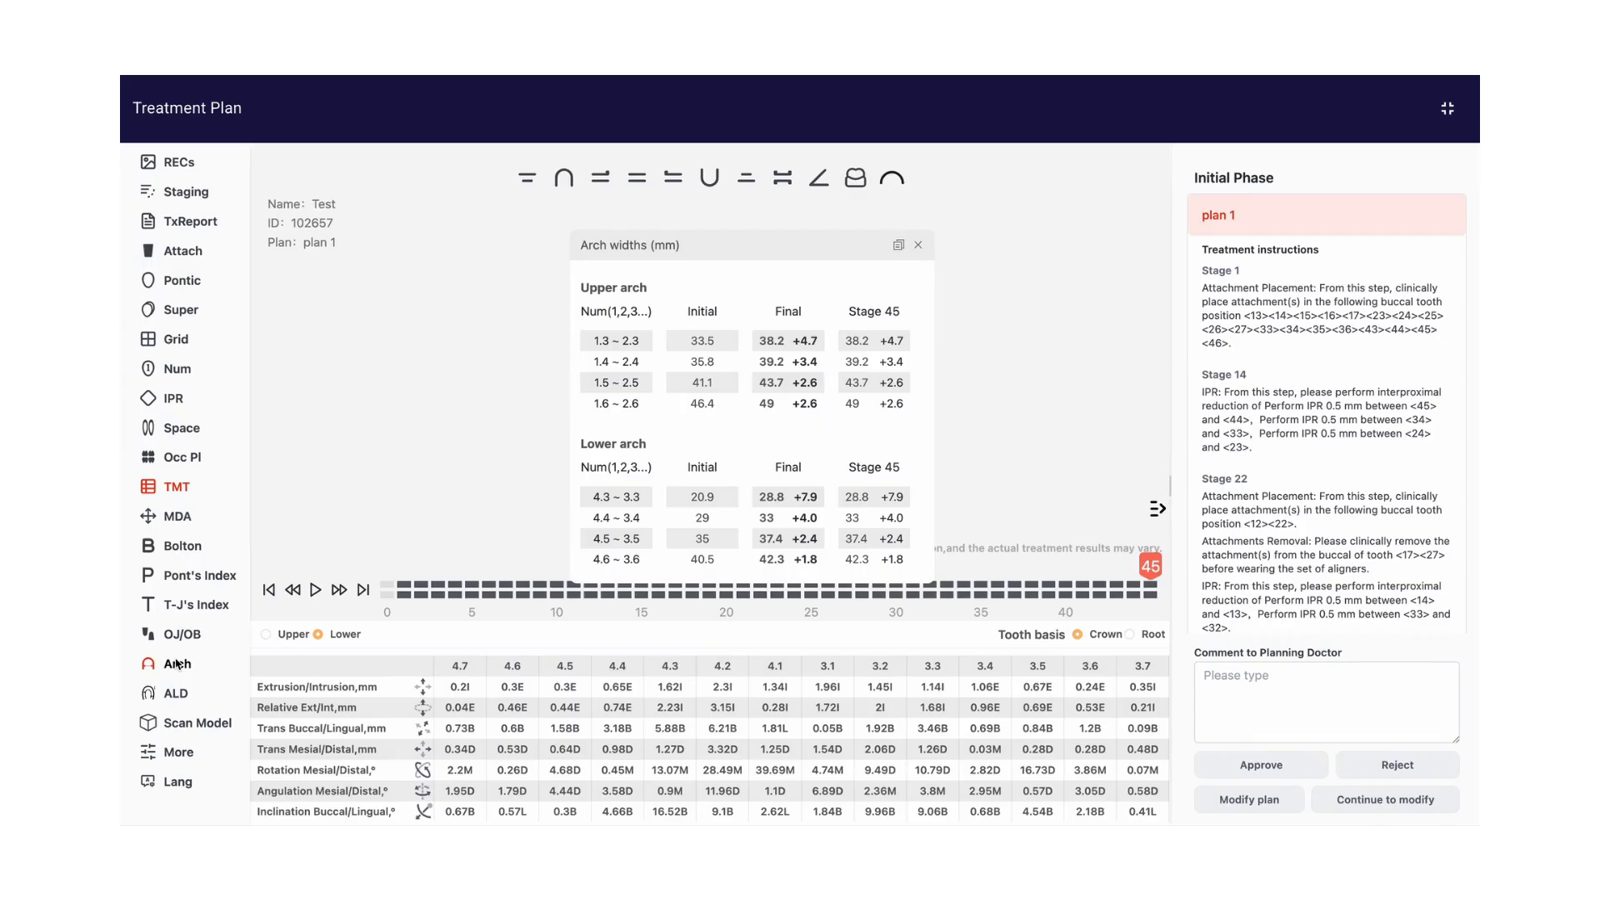
left_click(178, 663)
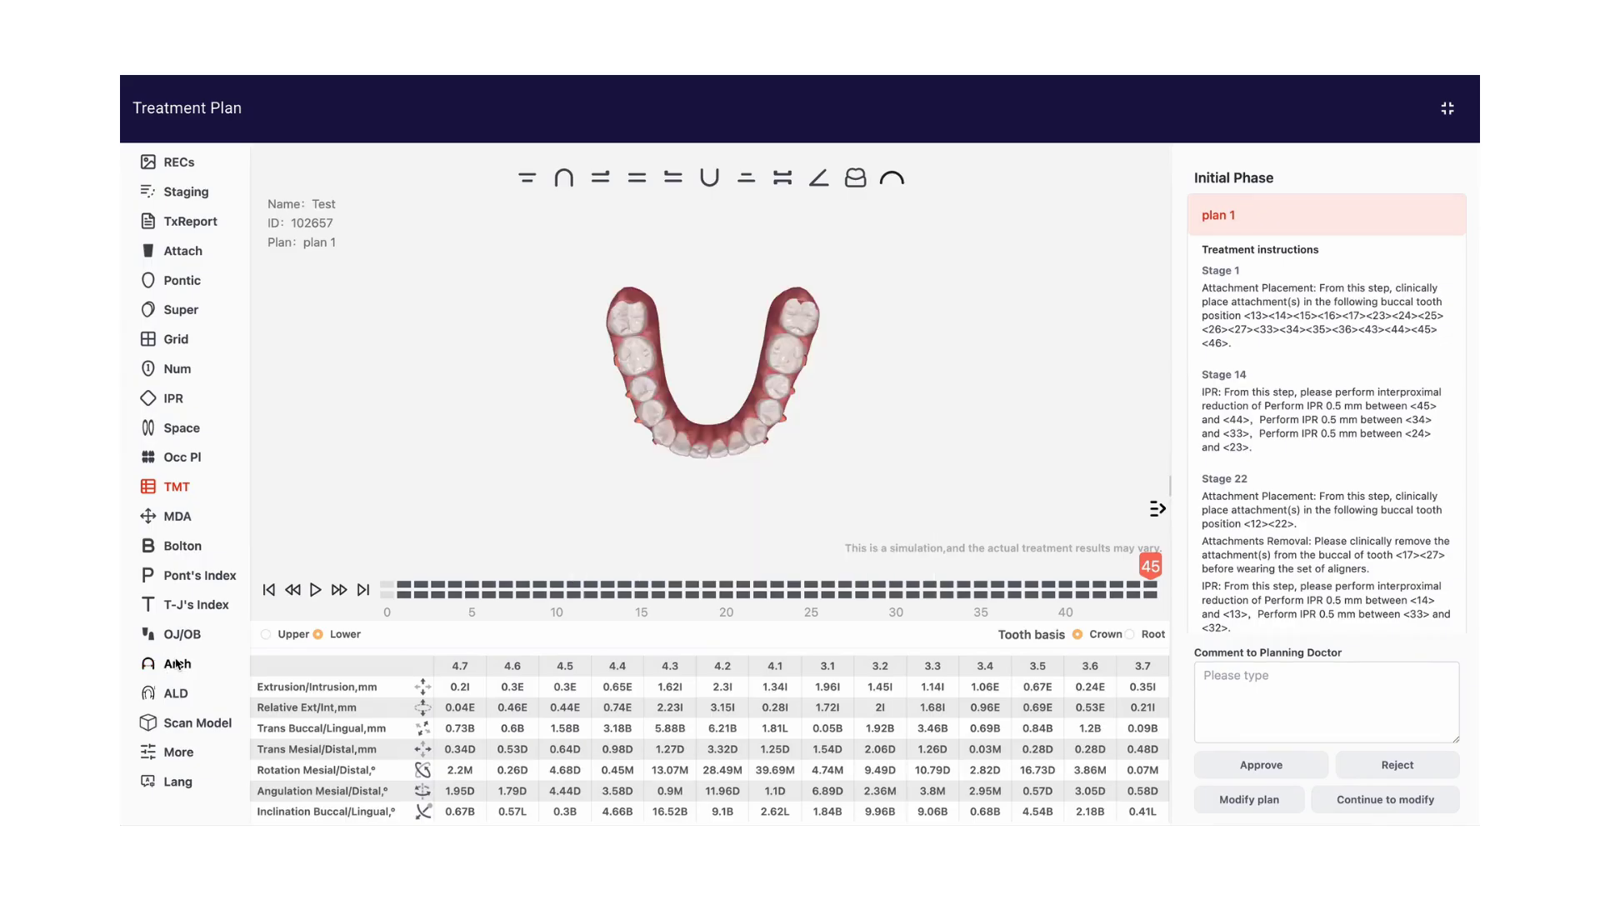
Turn off the included treatment plan history in the case's sharing options, copy the share link, and close the sharing dialog
left_click(173, 754)
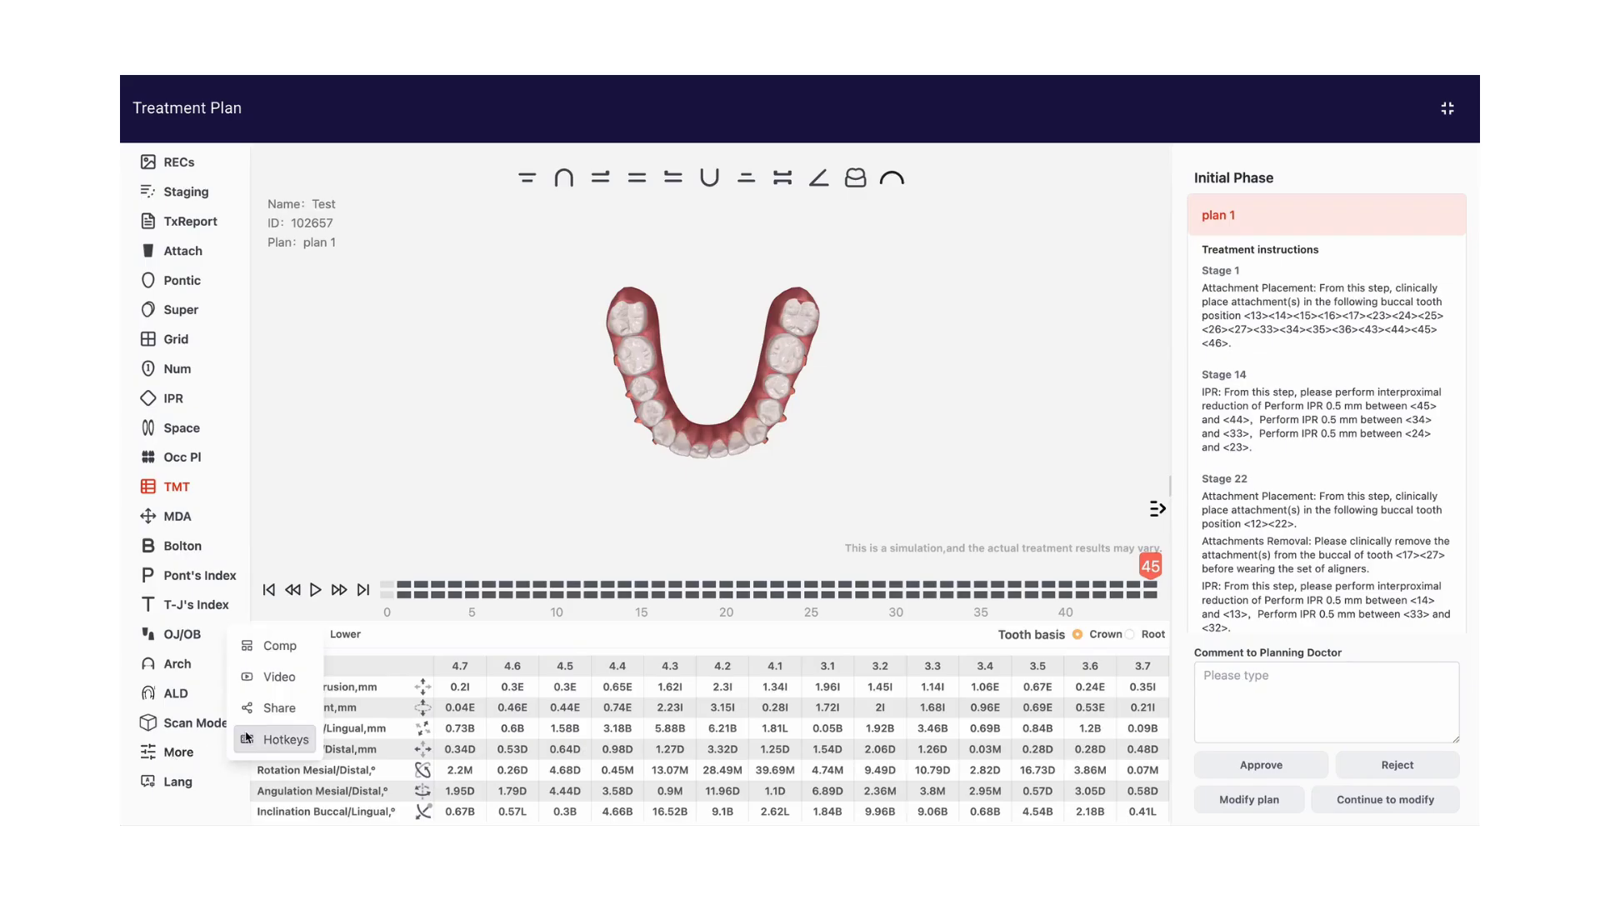
left_click(272, 710)
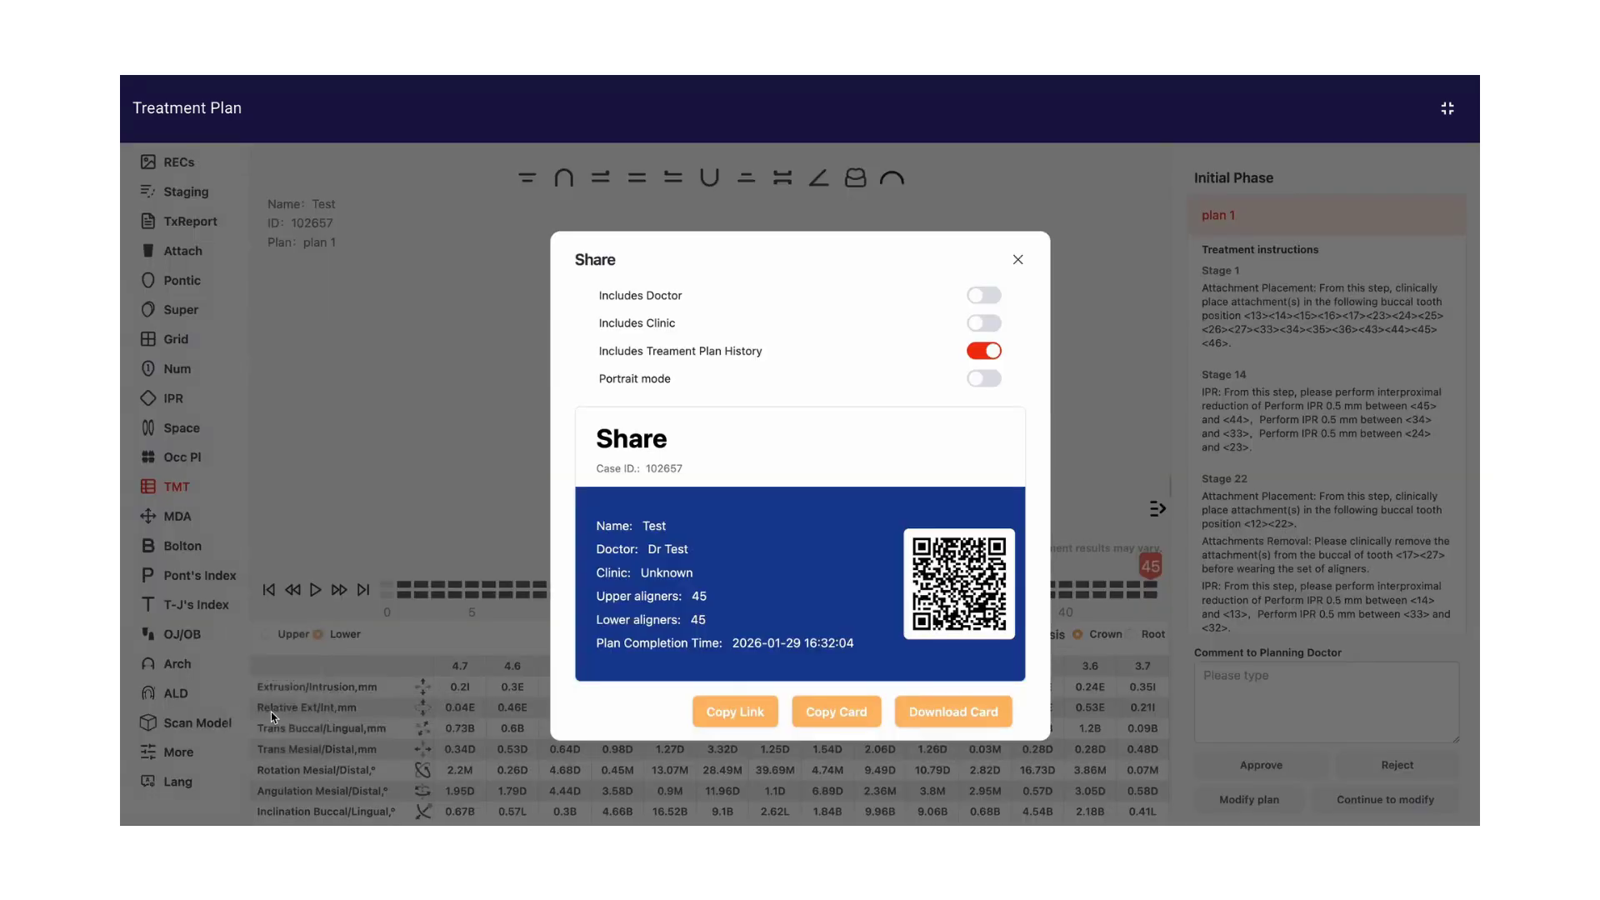
left_click(985, 351)
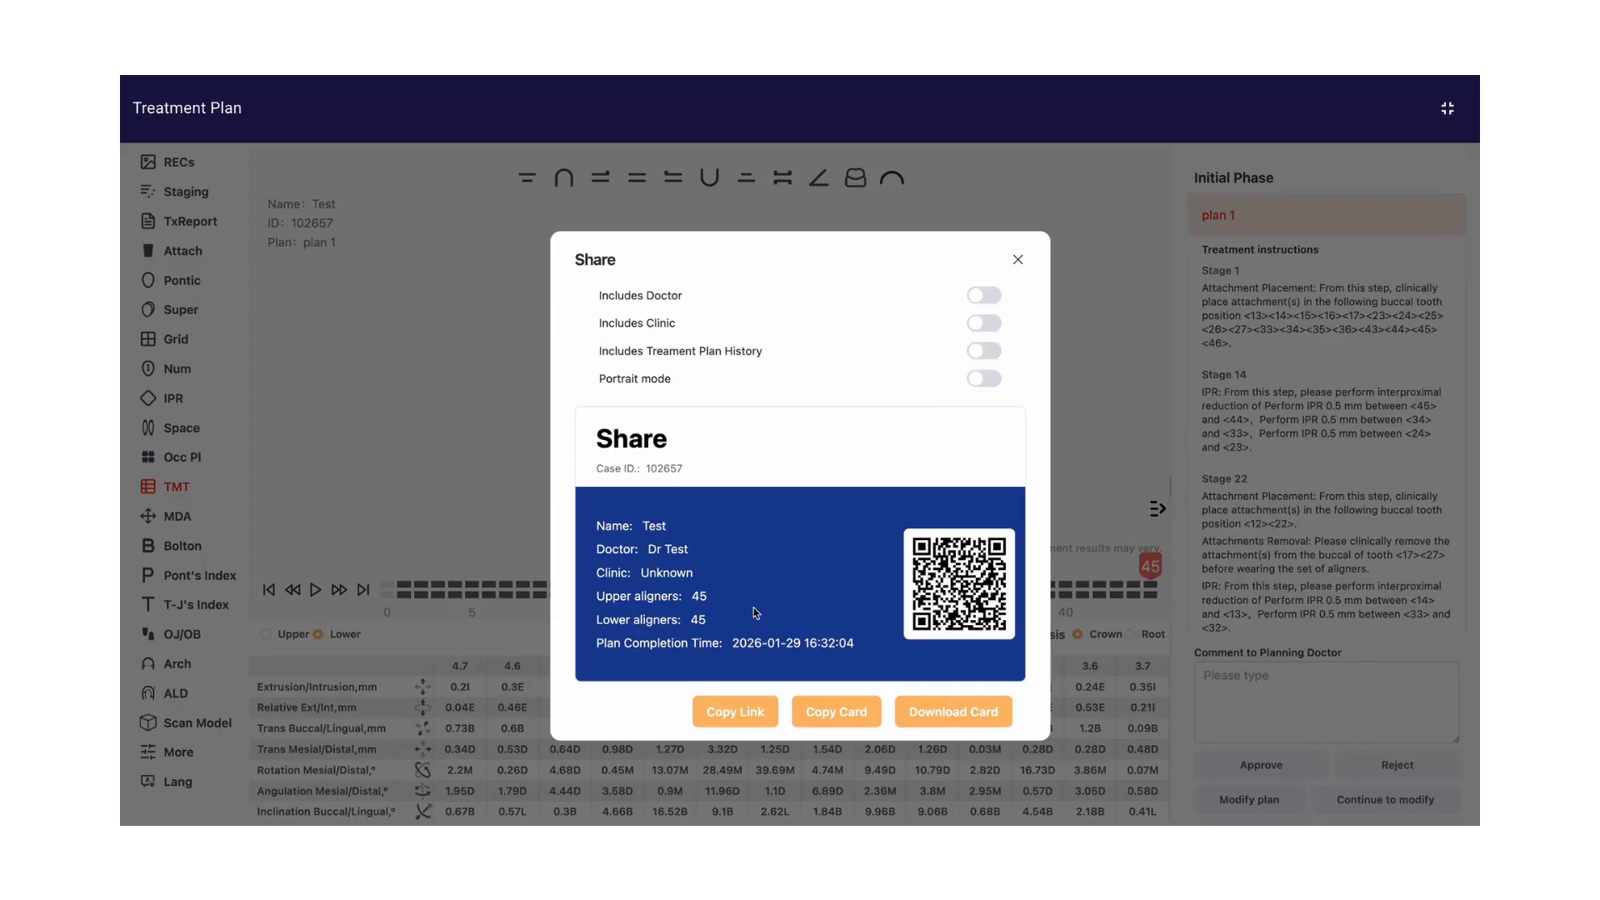
left_click(734, 714)
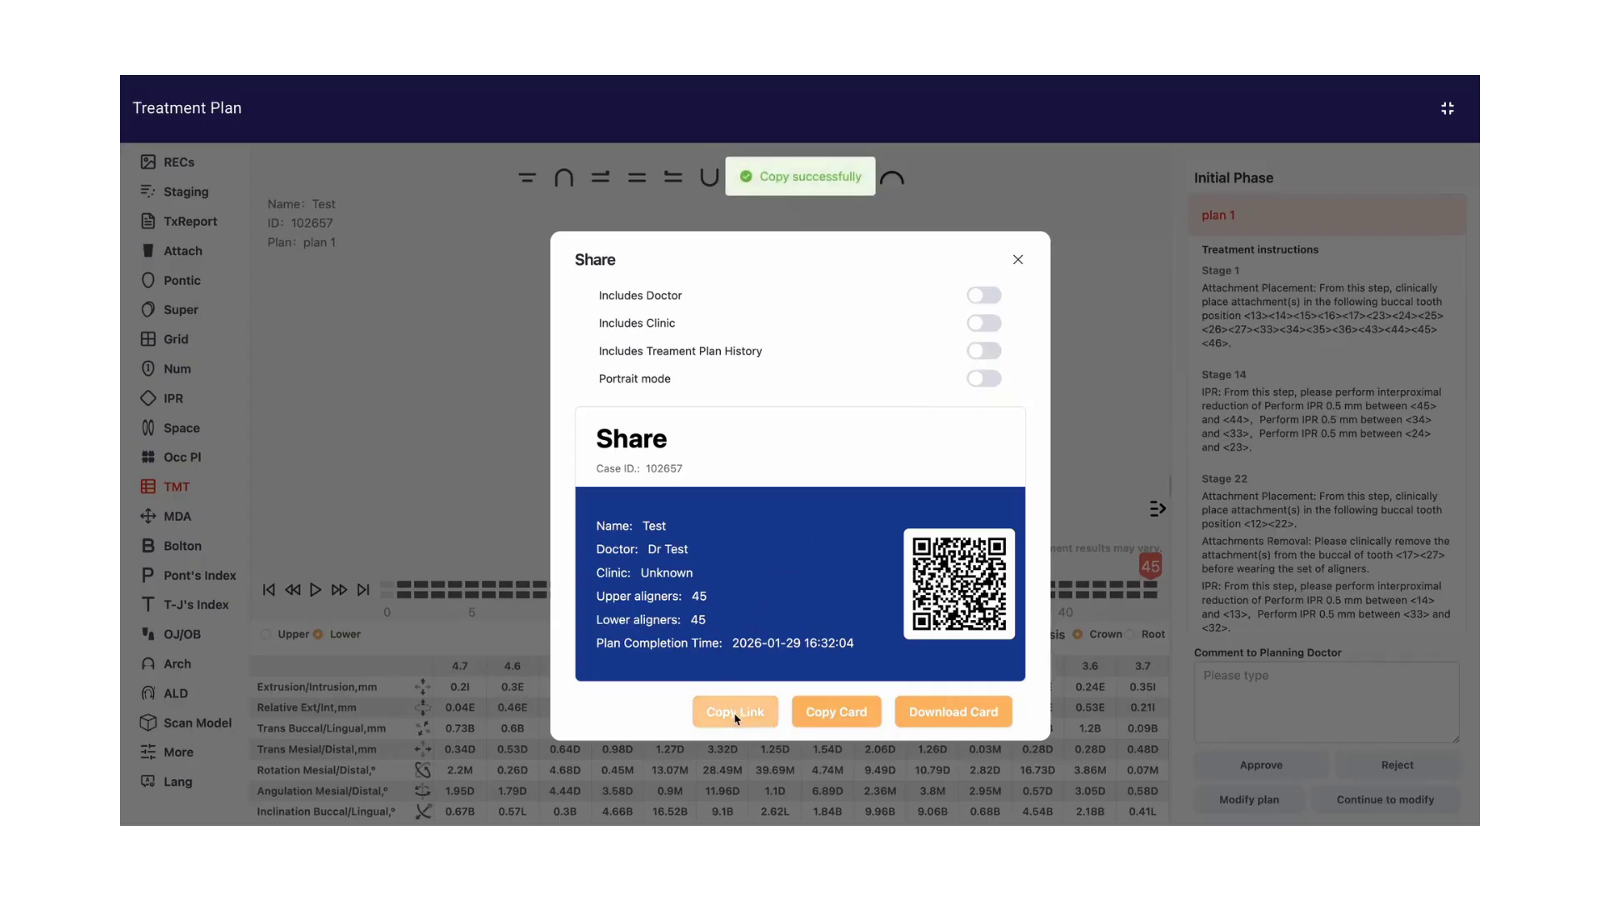
left_click(1021, 267)
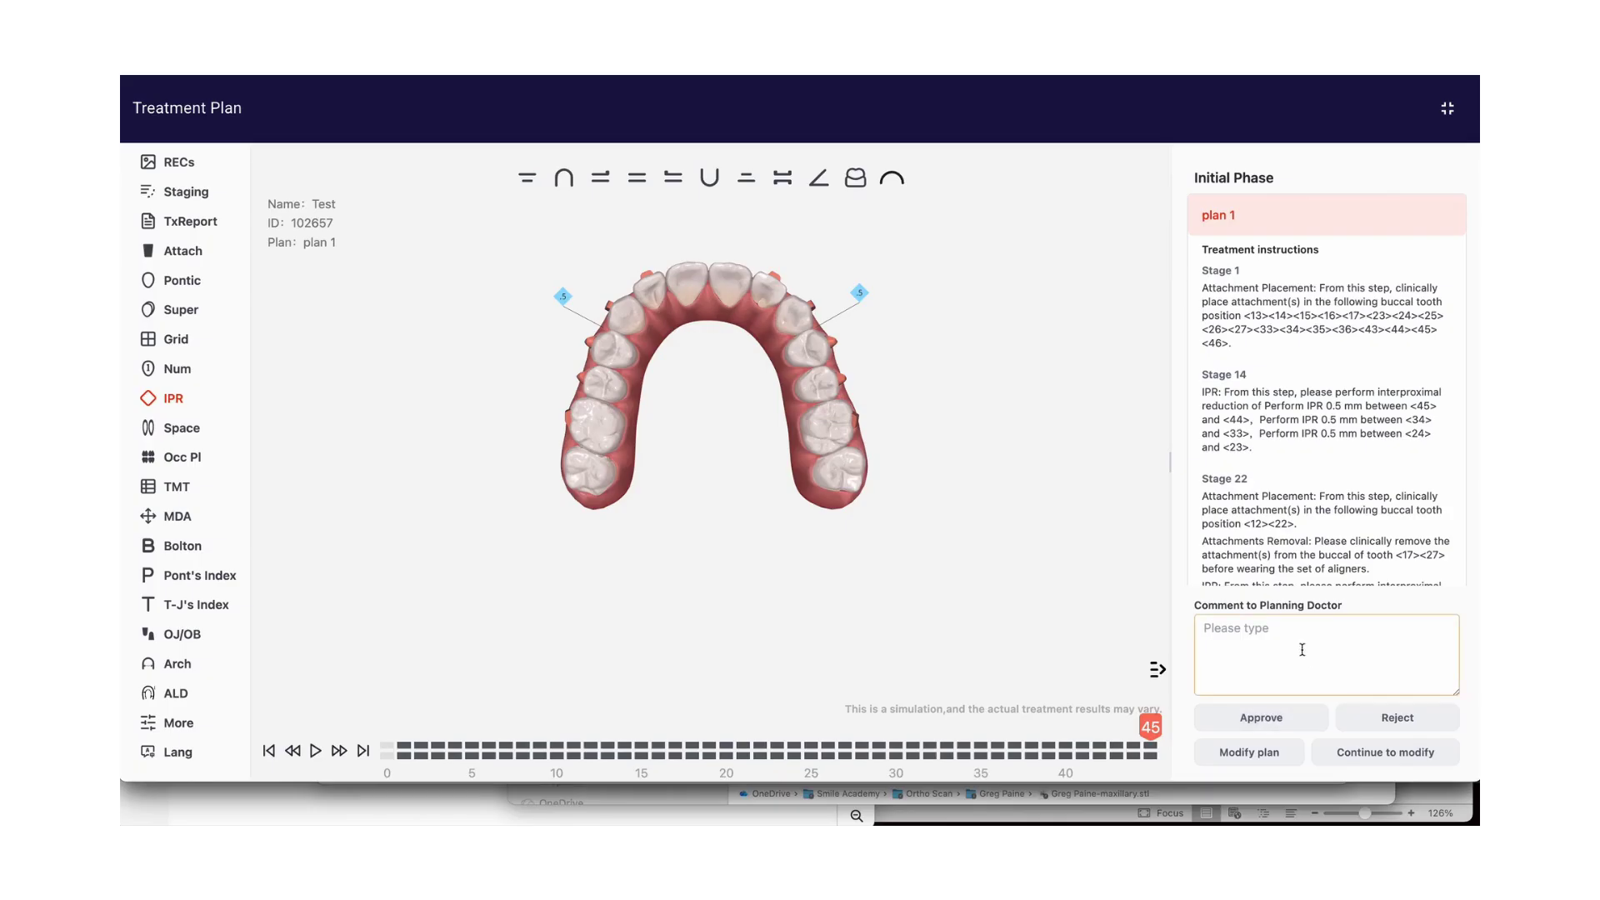
Draft the comment "Please rotation 11 slightly more. Thanks." to the planning doctor and clear it again
left_click(1302, 649)
type("Please rotation 11 slightly more. Thanks.")
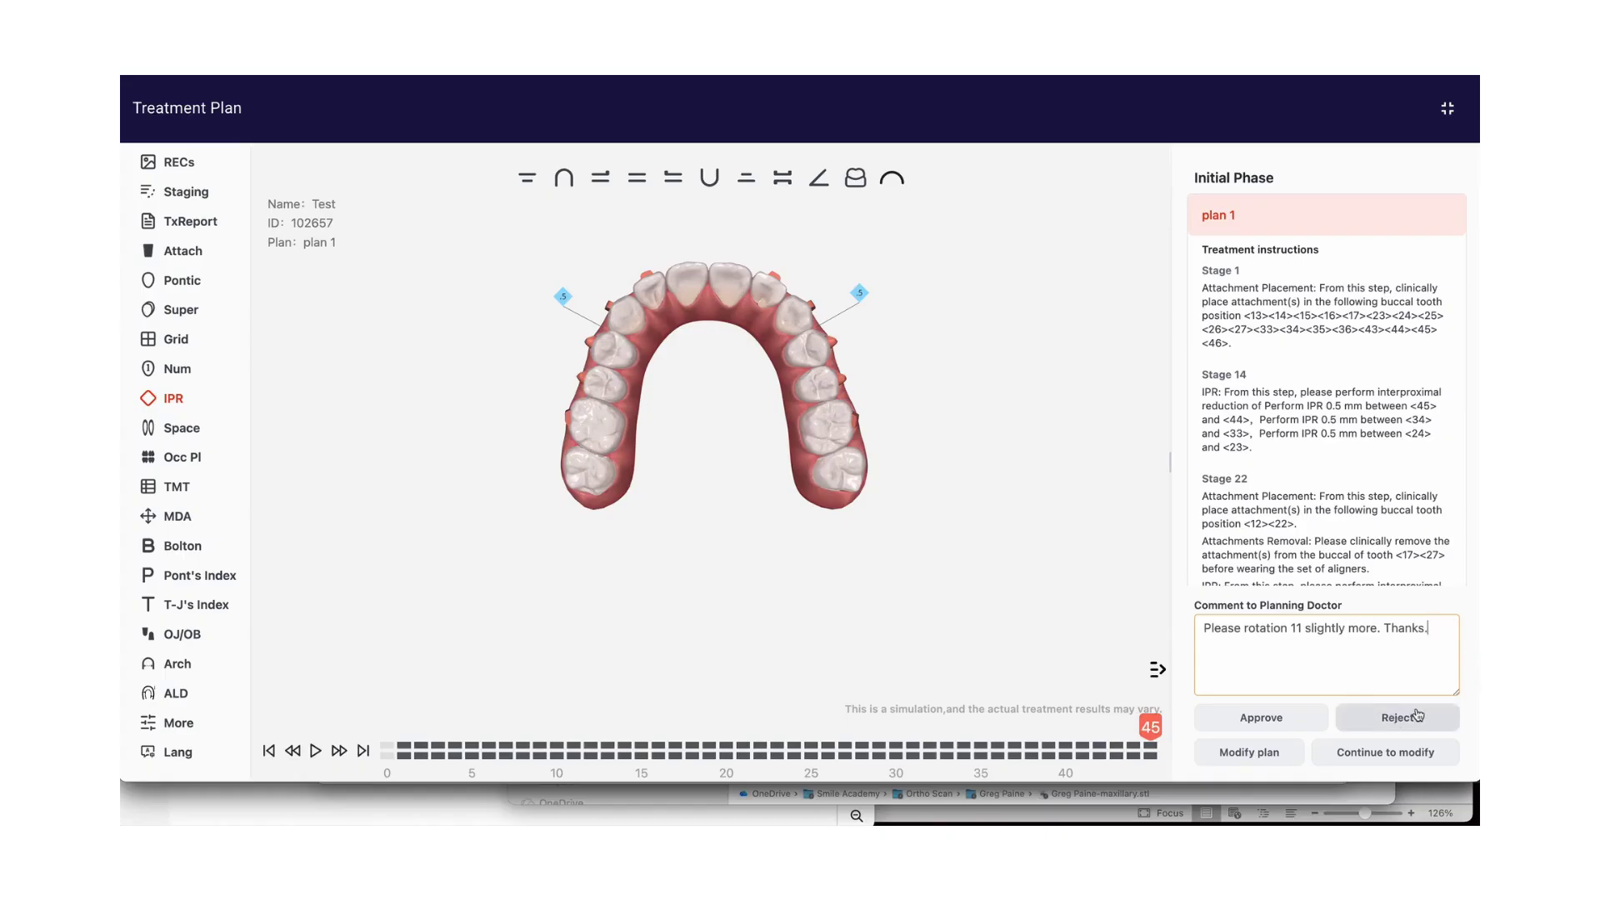
key("super+a")
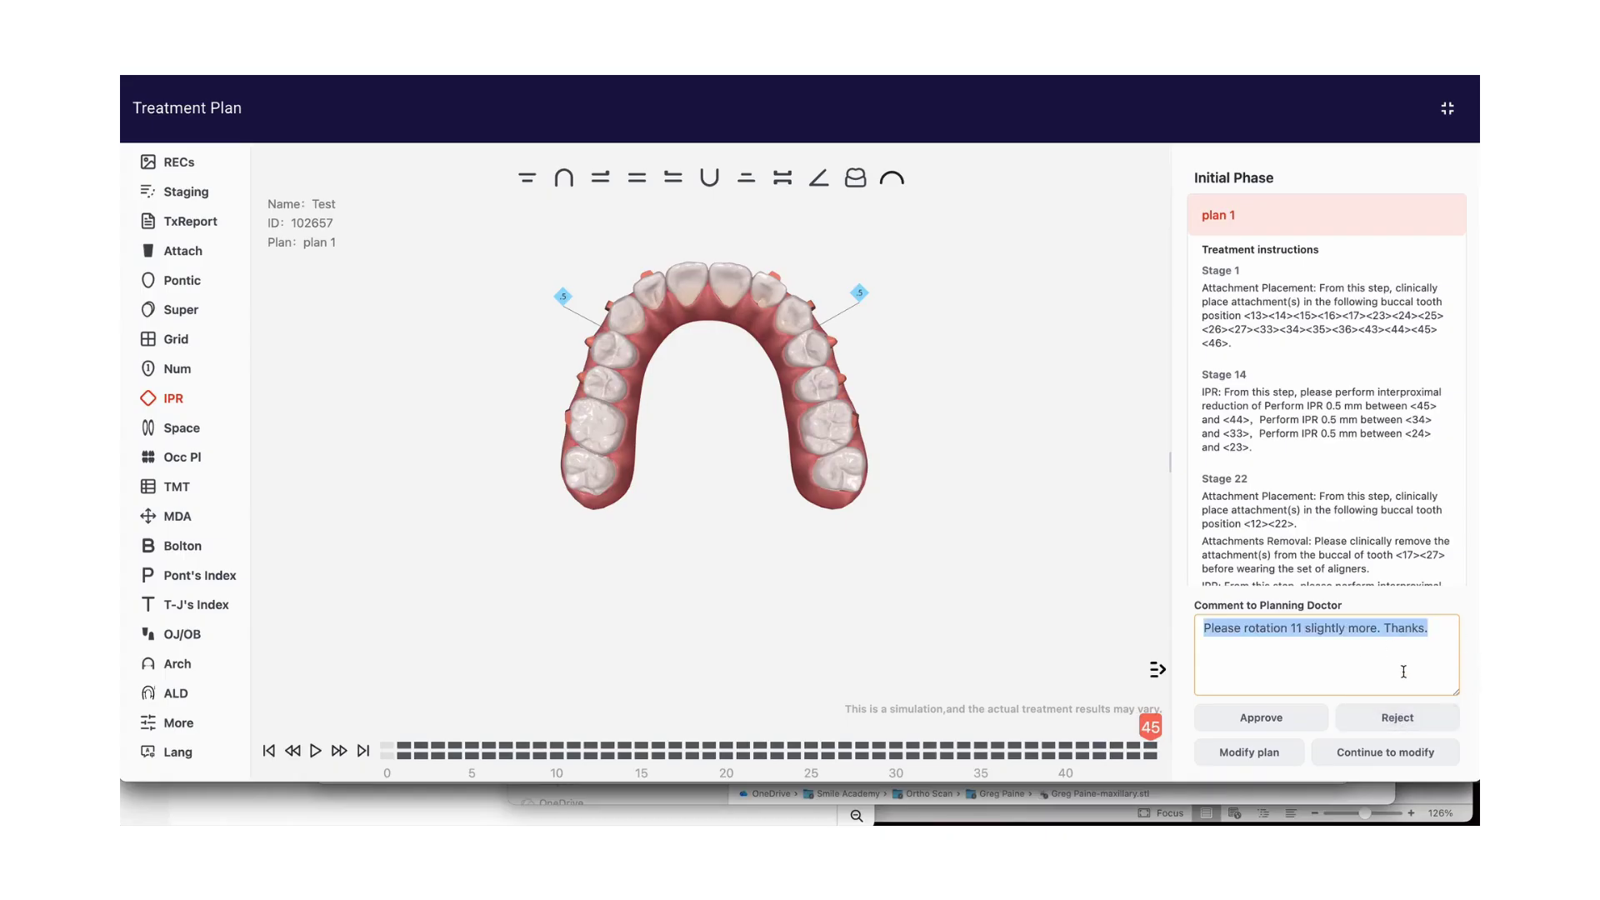
key("BackSpace")
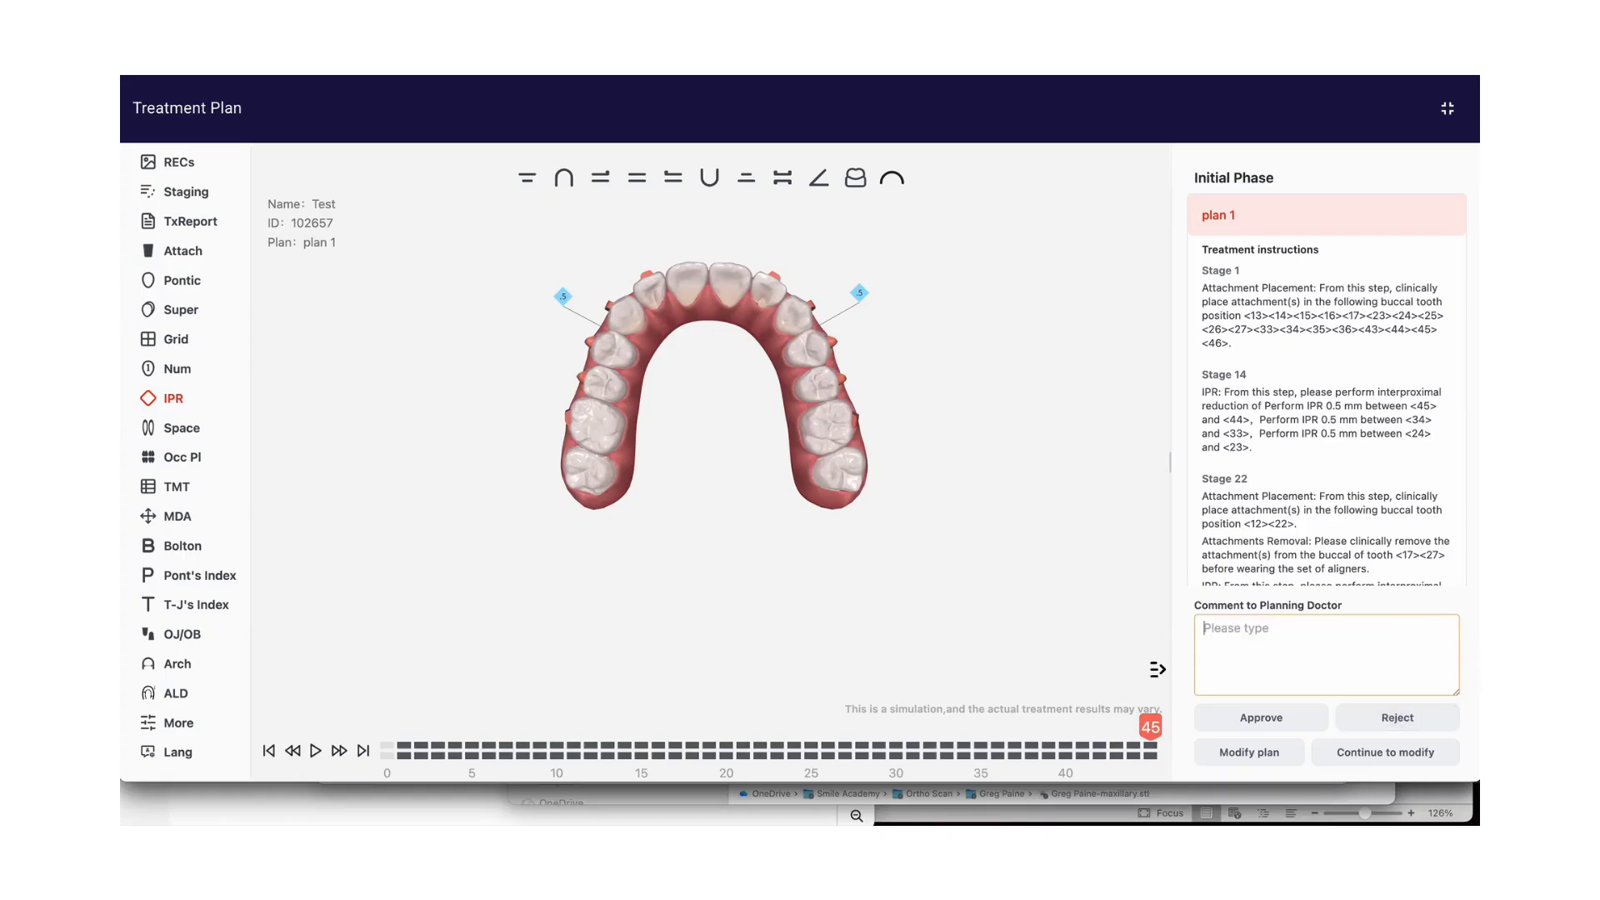
Start modifying the plan and adjust the rotation of tooth 22 to 15 M
left_click(1281, 755)
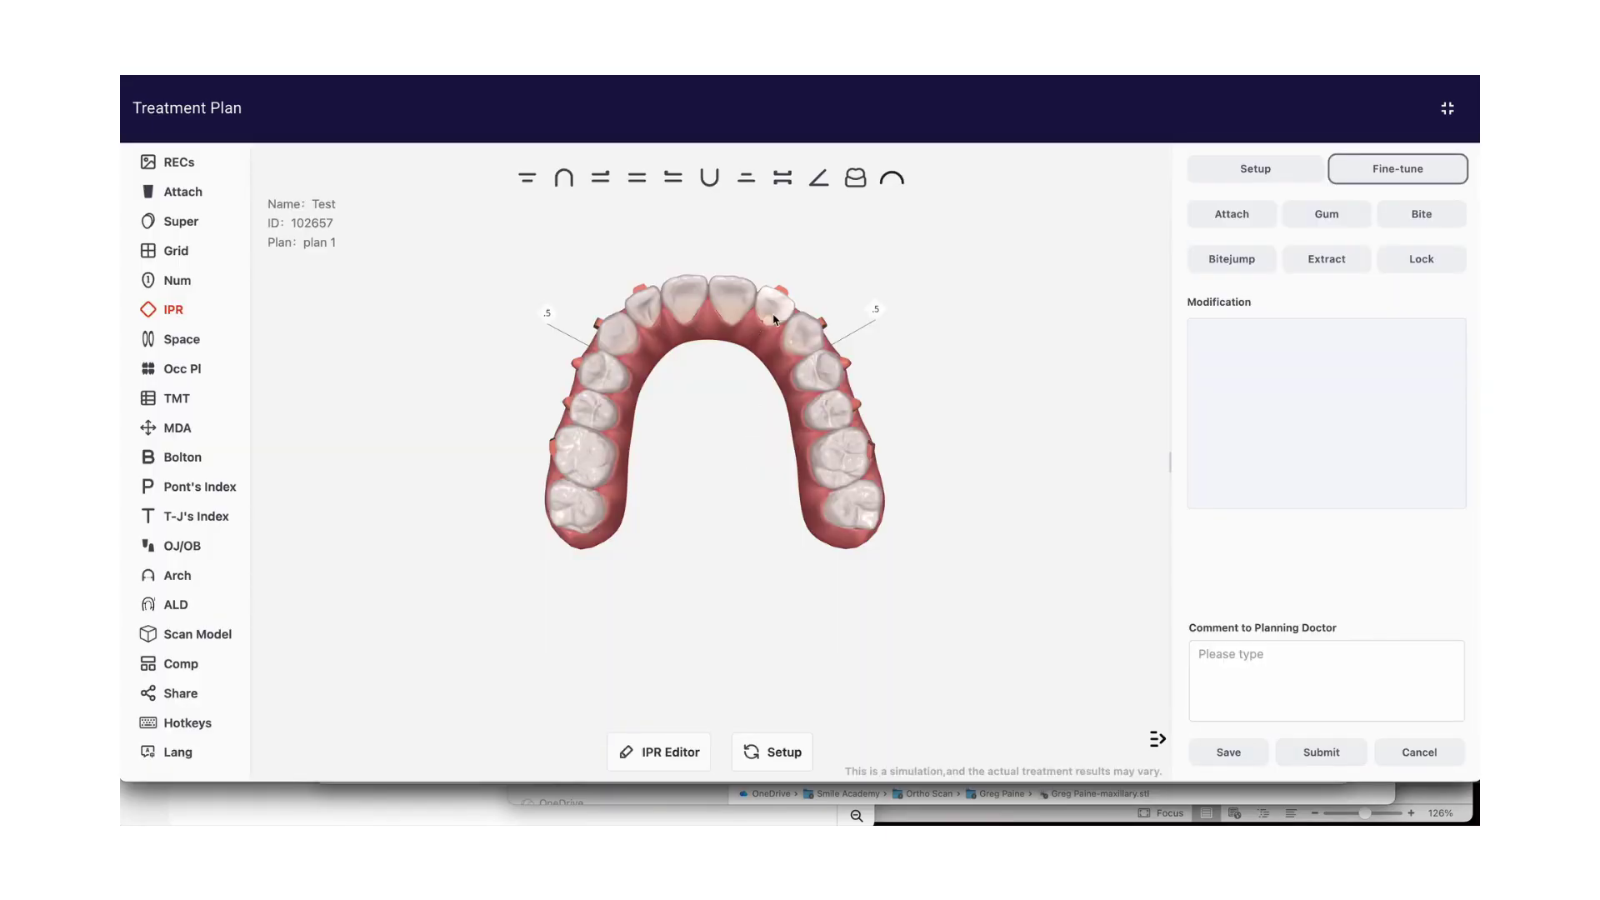
left_click(775, 307)
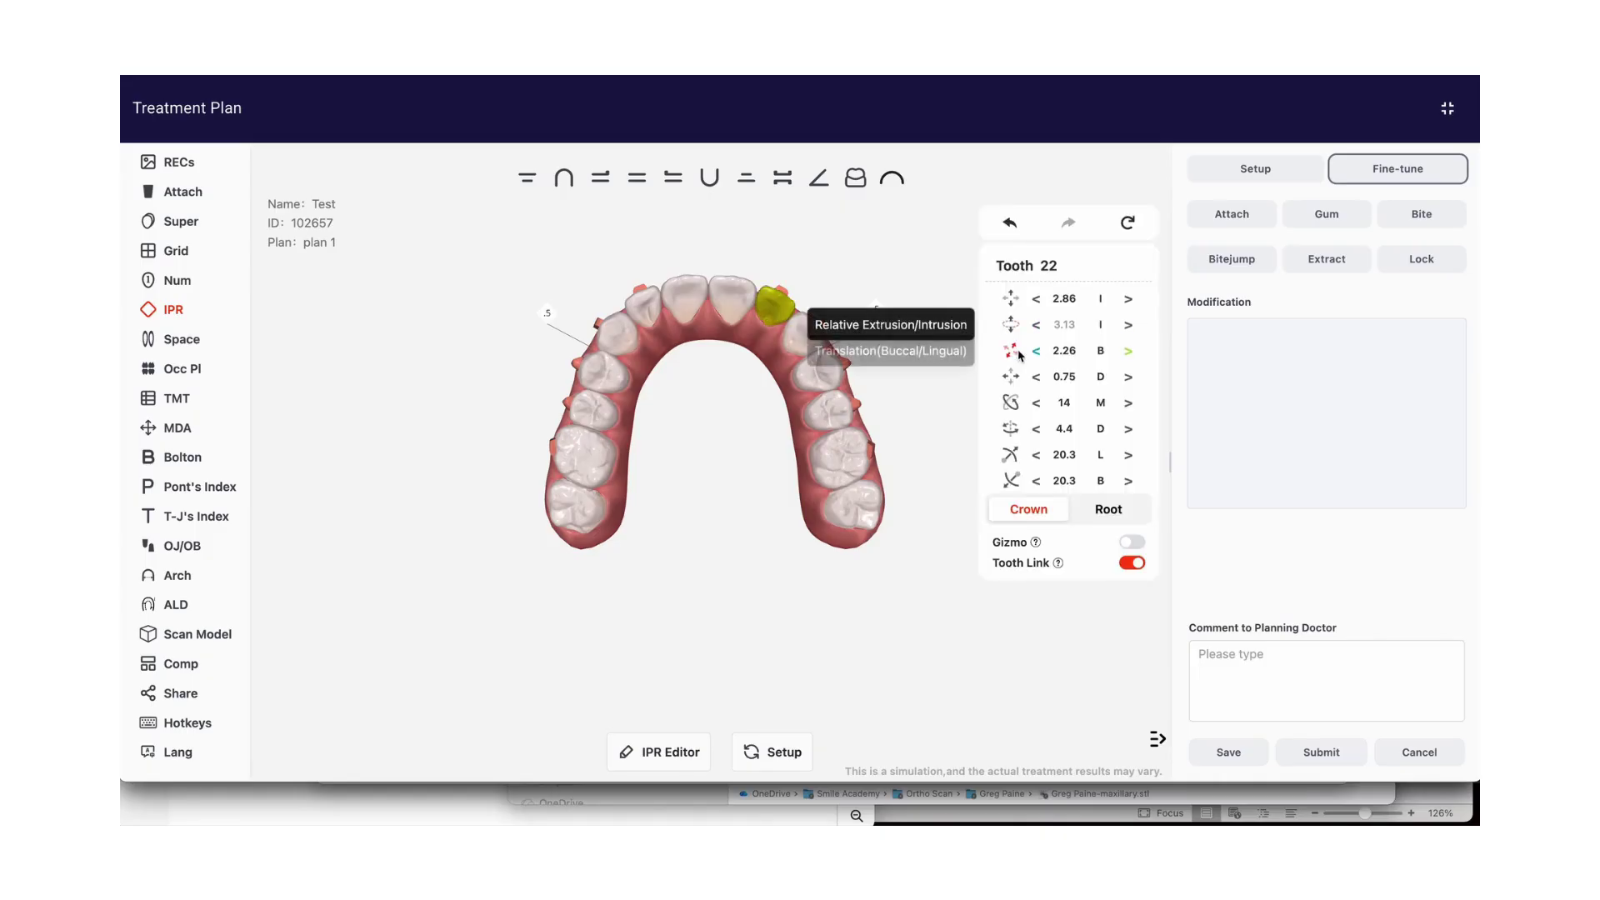
left_click(1038, 404)
left_click(1037, 403)
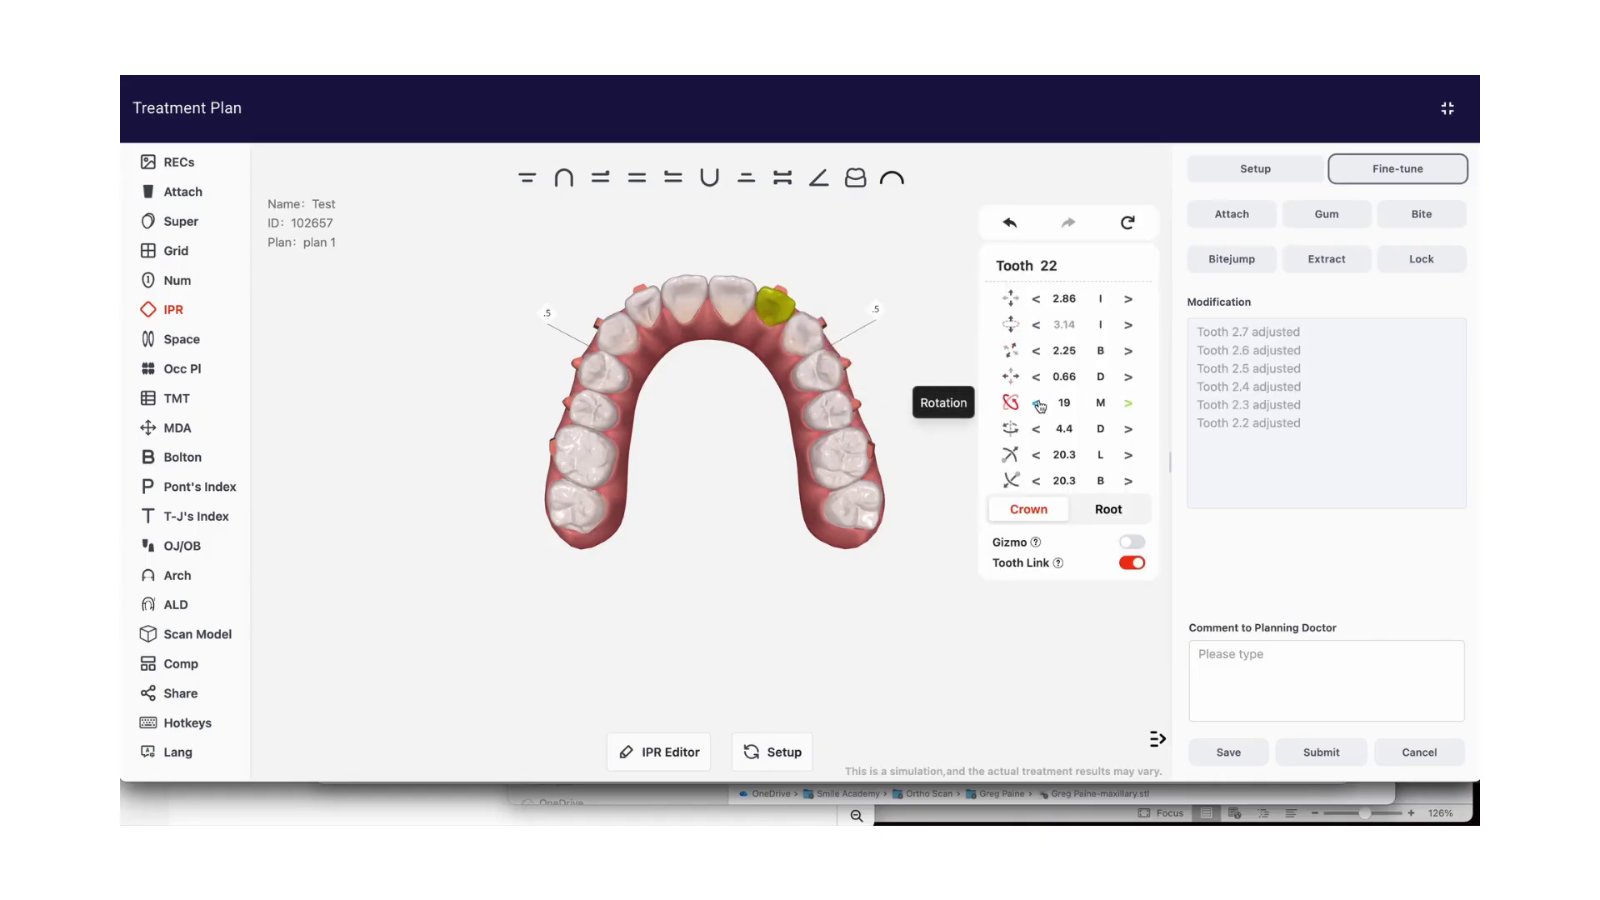
left_click(1038, 403)
left_click(1037, 403)
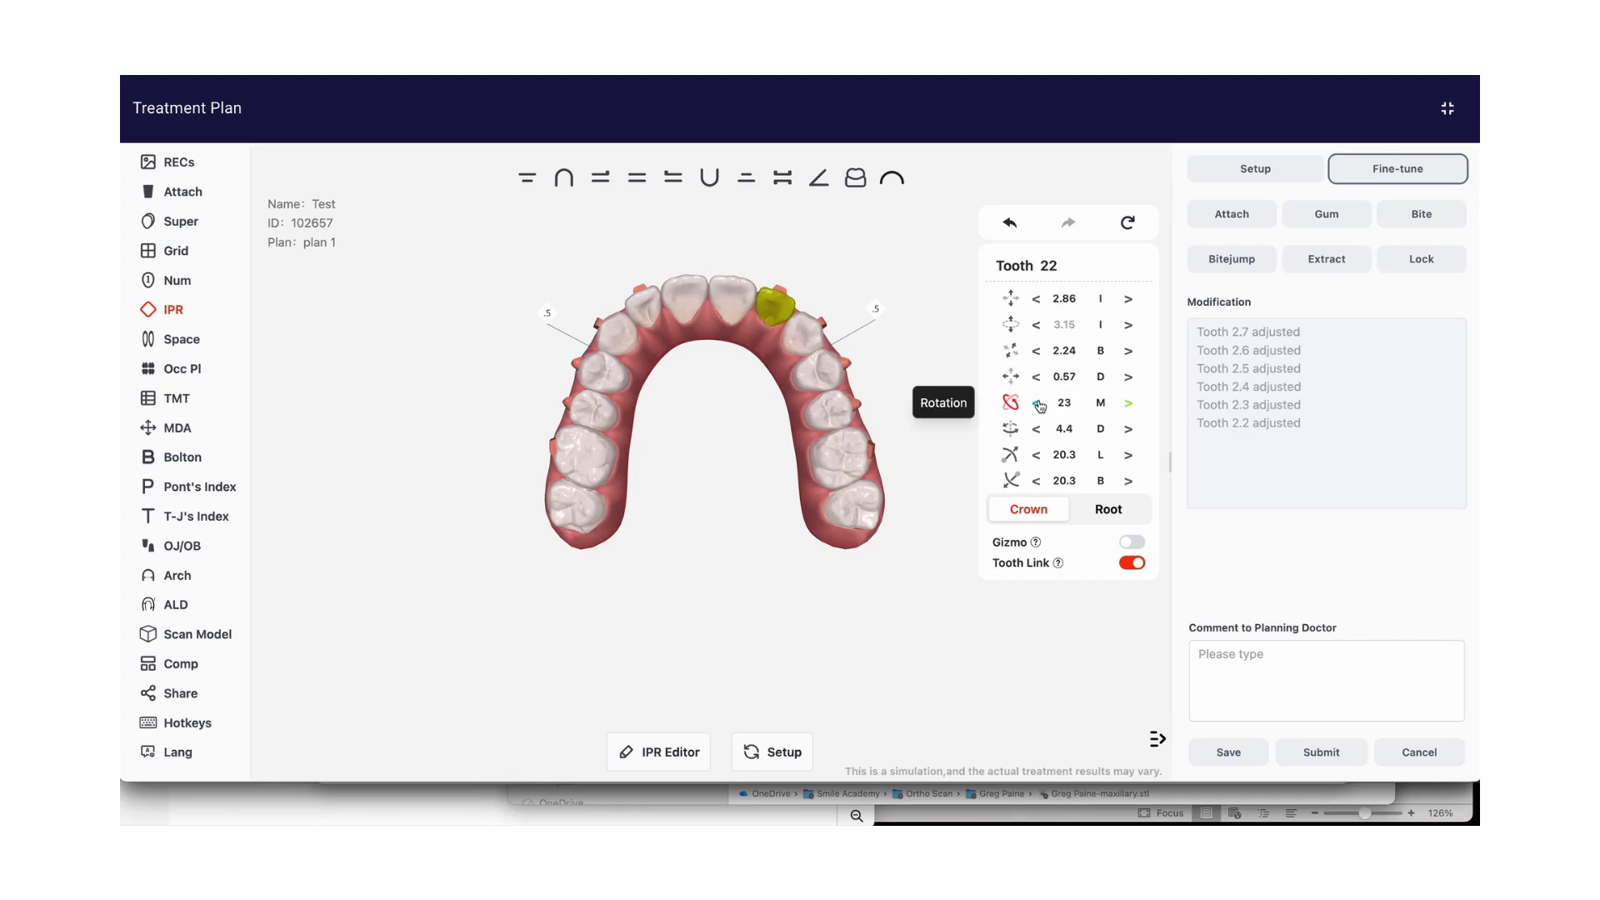
left_click(1129, 406)
left_click(1128, 407)
Try tooth 22's extrusion/intrusion at 2.16 I from the front view and return it to 2.86 I
left_click_drag(705, 215, 689, 372)
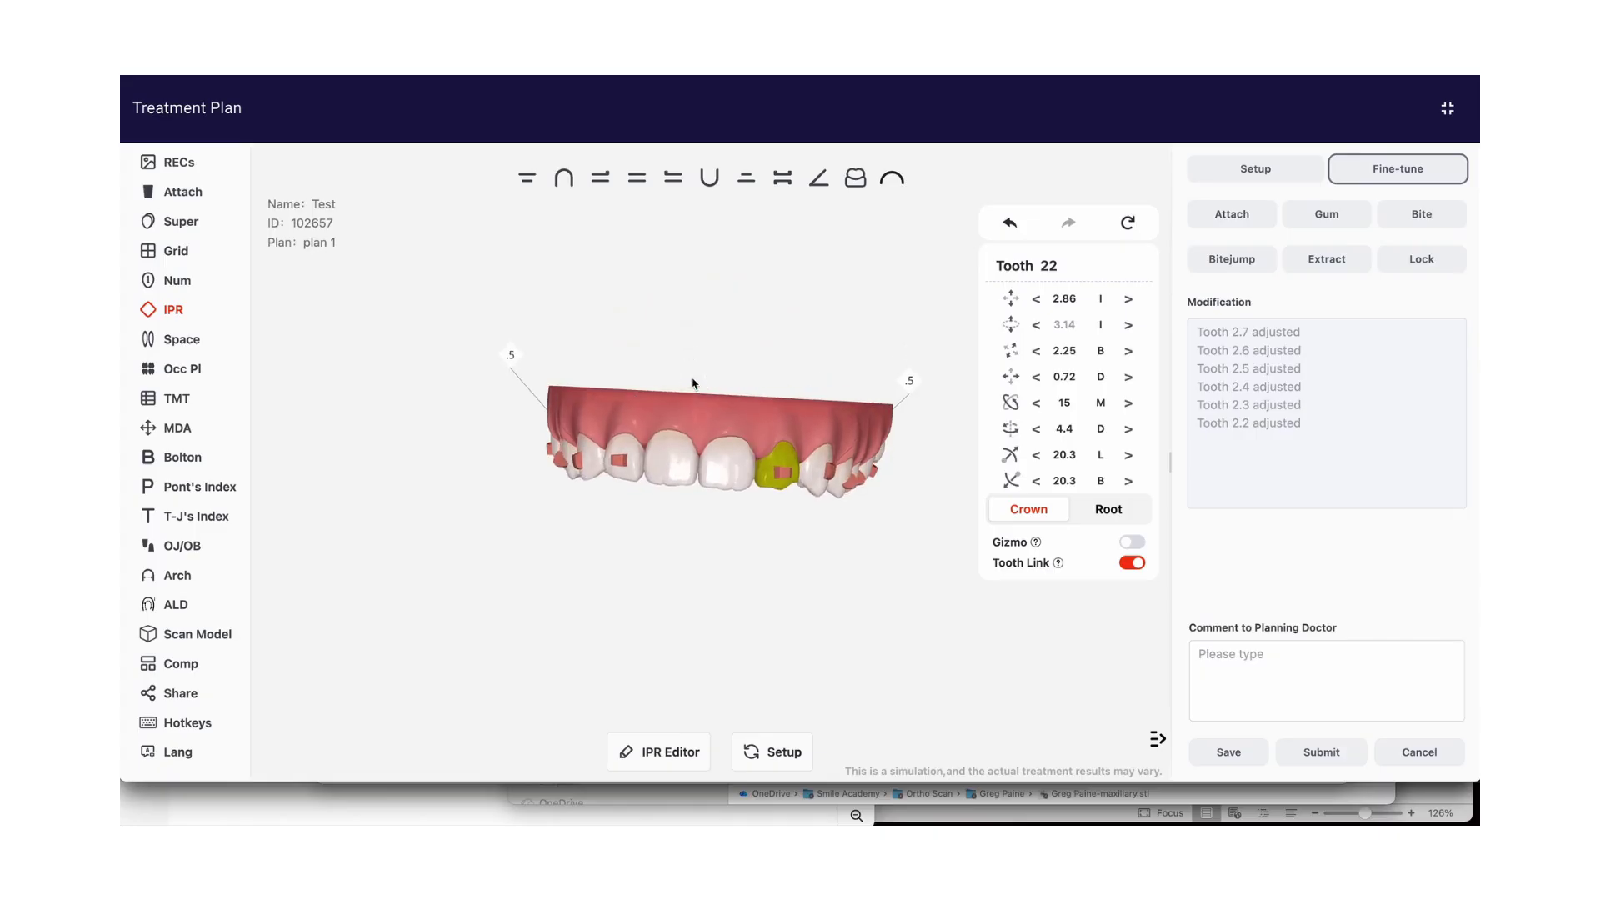
left_click(1037, 300)
left_click(1036, 300)
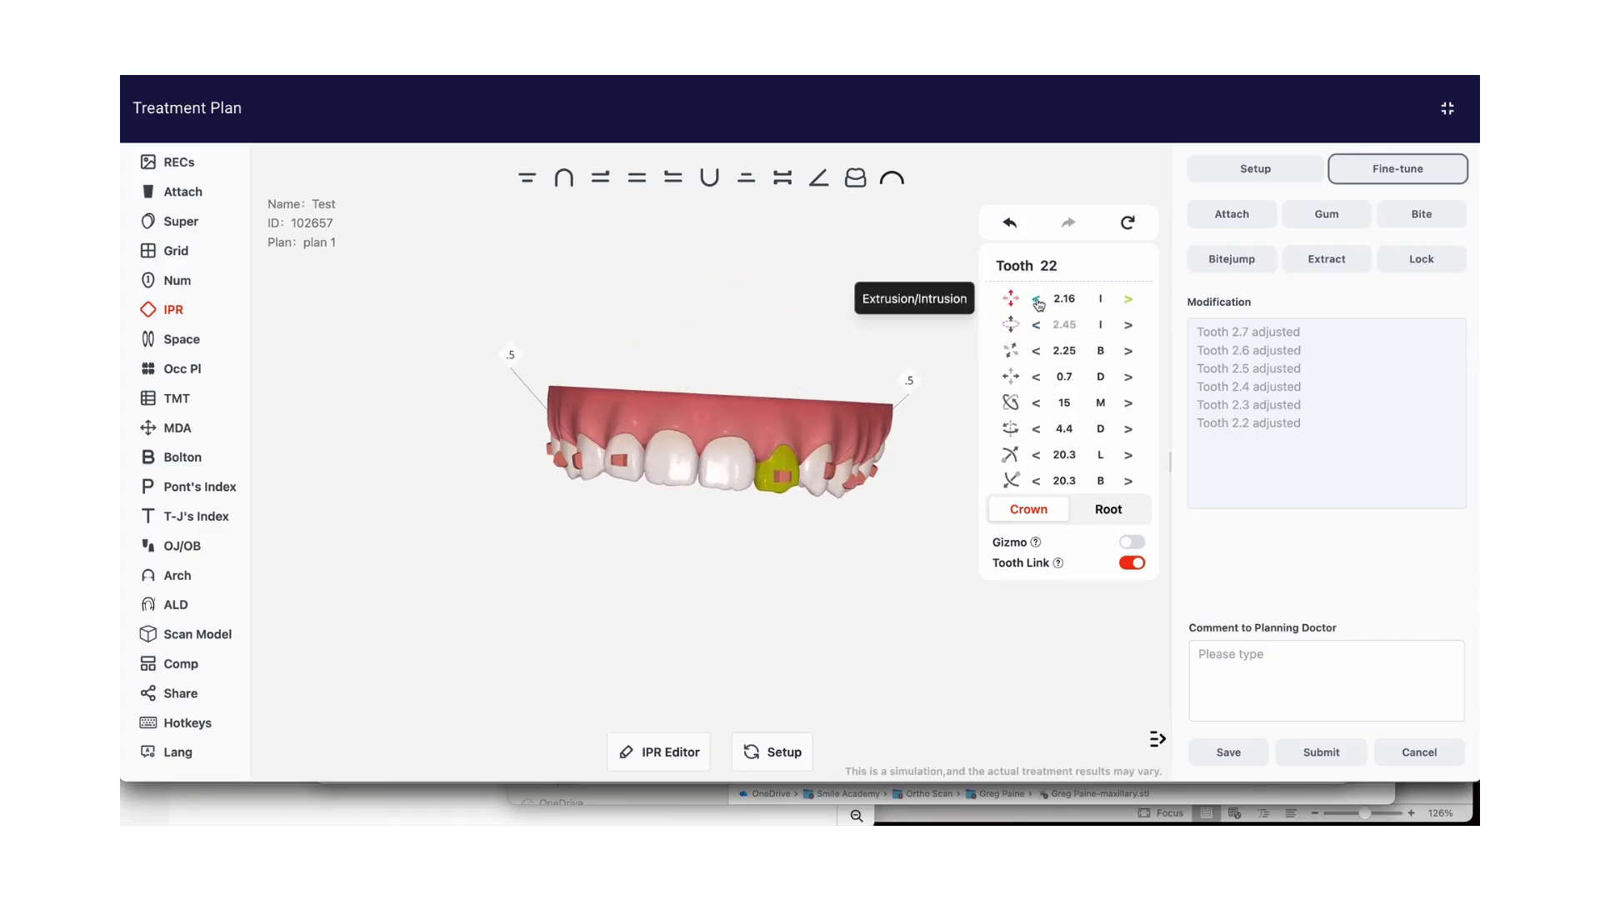
left_click(1126, 301)
left_click(1127, 301)
left_click(1126, 300)
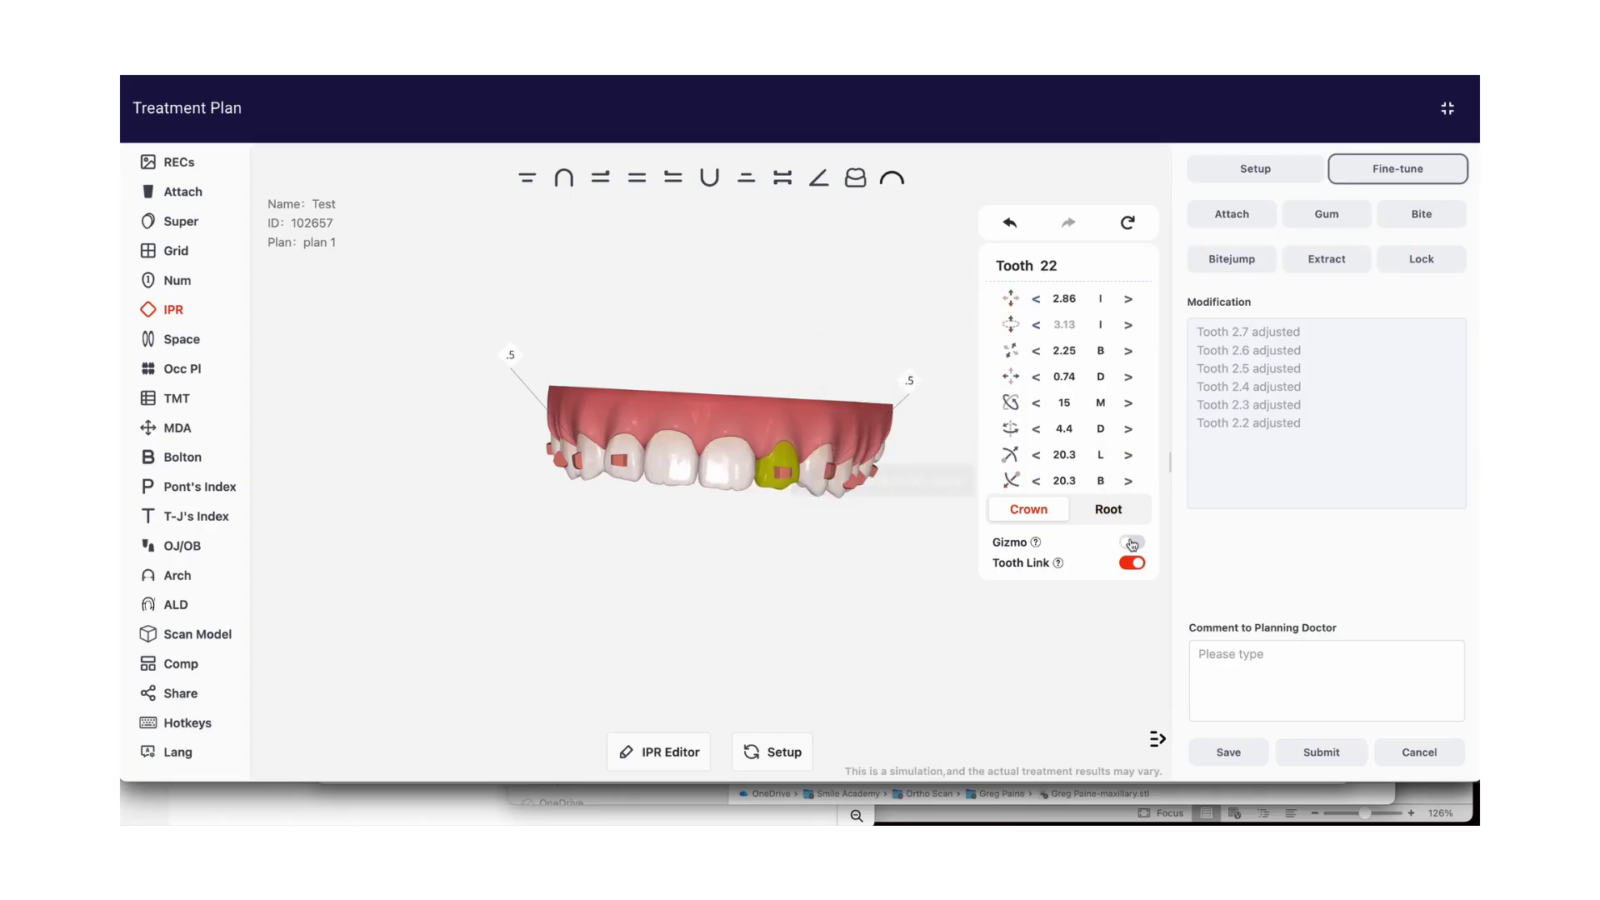
Enable the gizmo in multi-plane mode and reposition tooth 22 to about 1.71 B, 0.92 D and 16.3 M rotation
left_click(1132, 543)
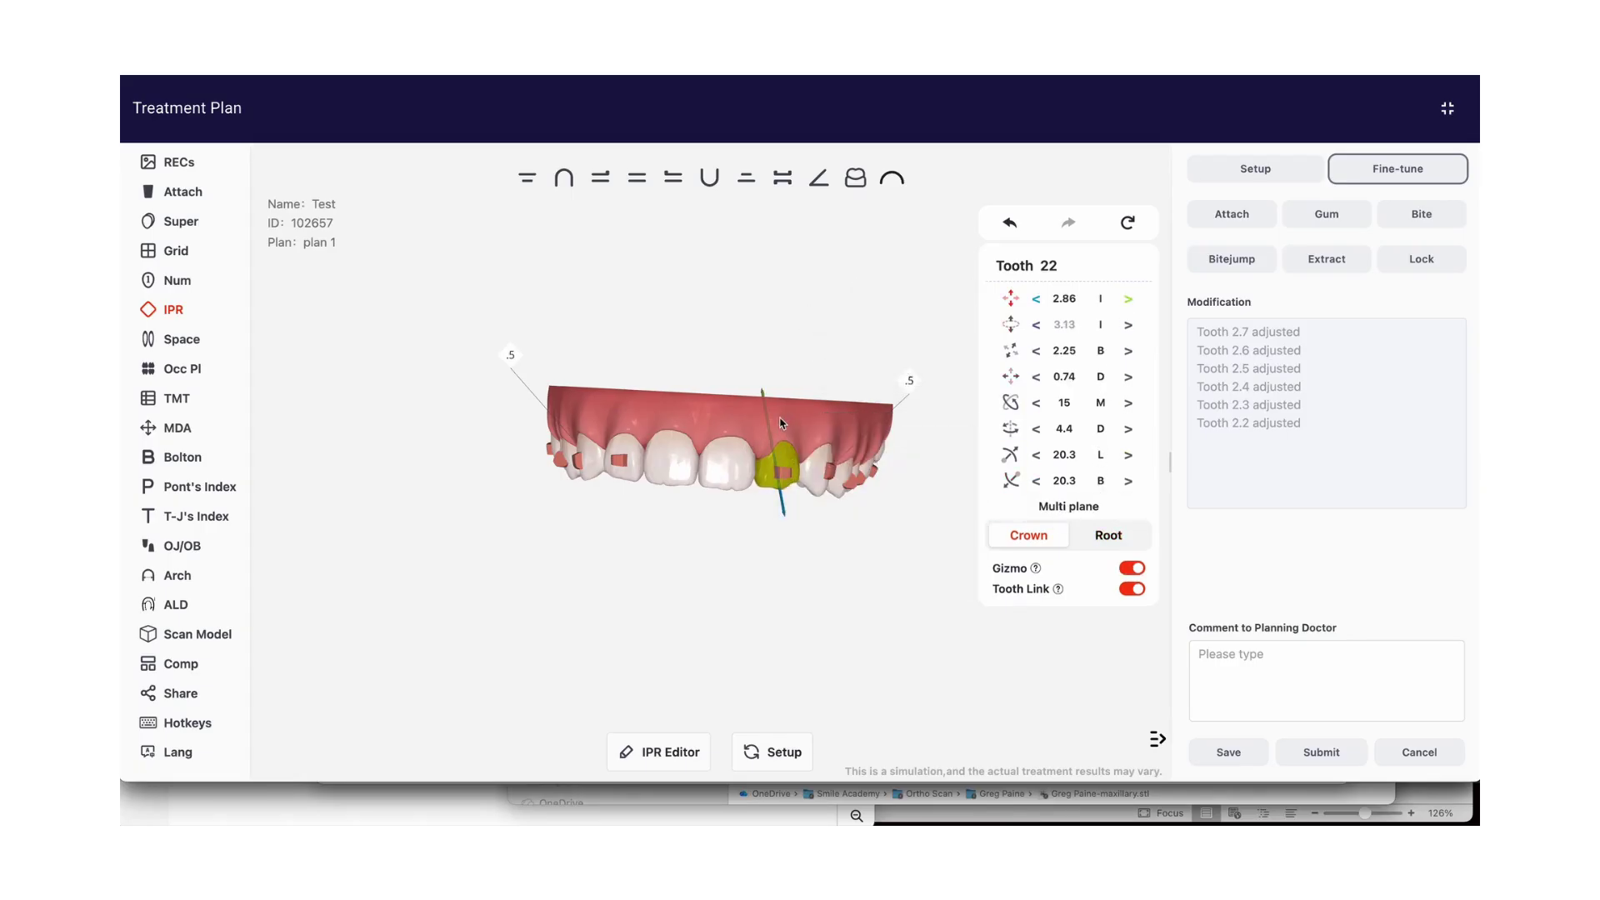
mouse_move(768, 428)
left_mouse_down()
mouse_move(771, 380)
mouse_move(772, 471)
mouse_move(773, 425)
left_mouse_up()
left_click(1058, 509)
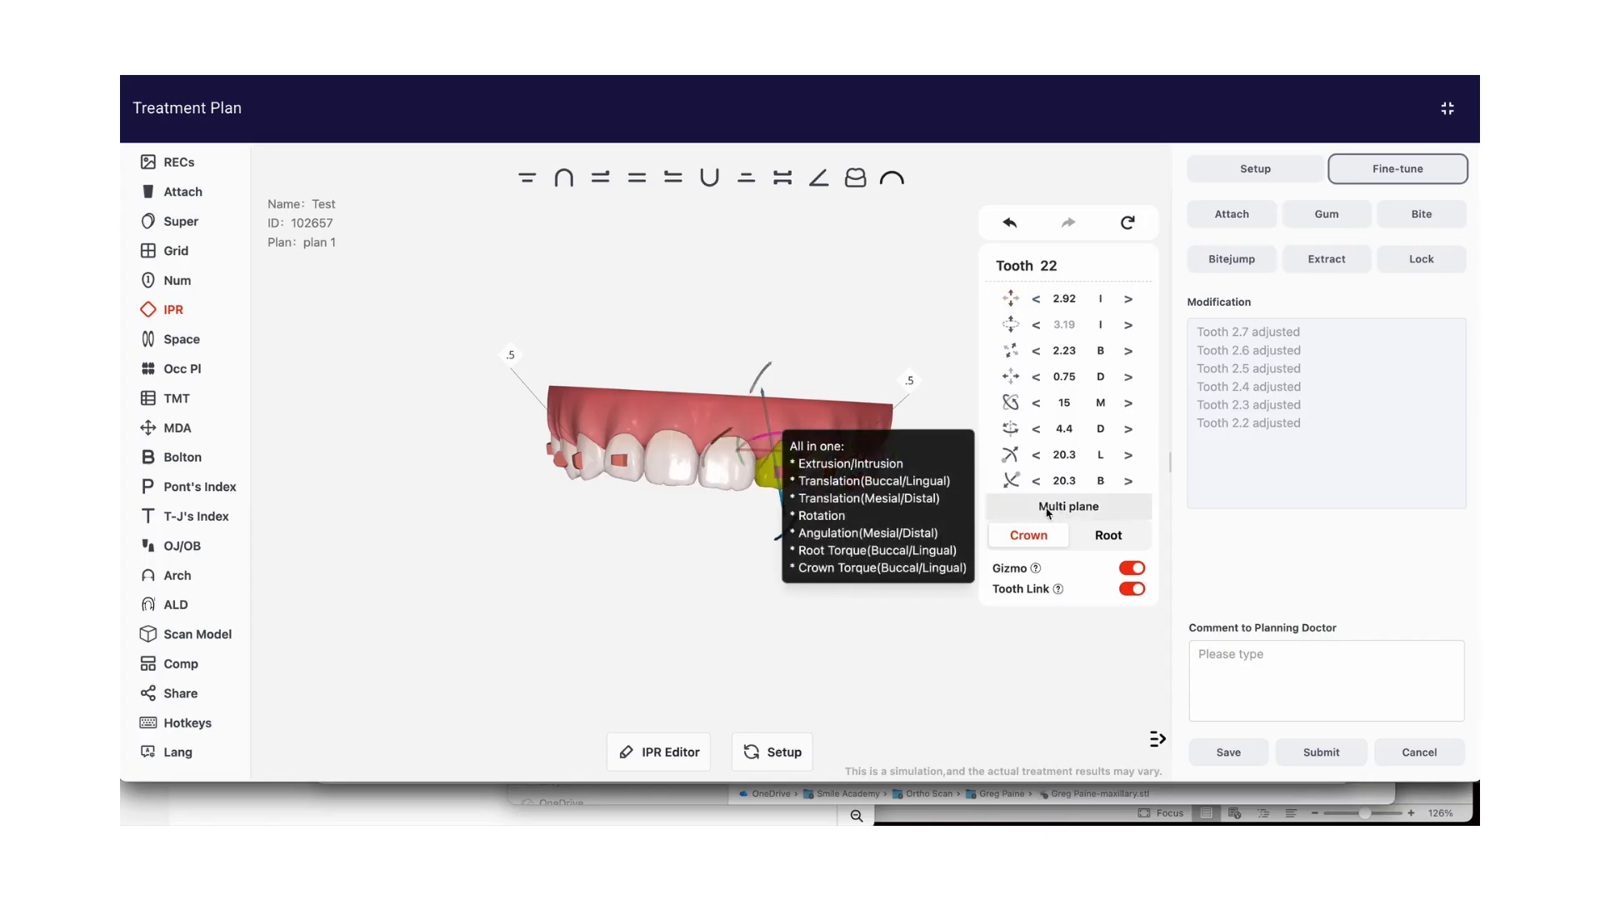
left_click_drag(748, 644, 760, 493)
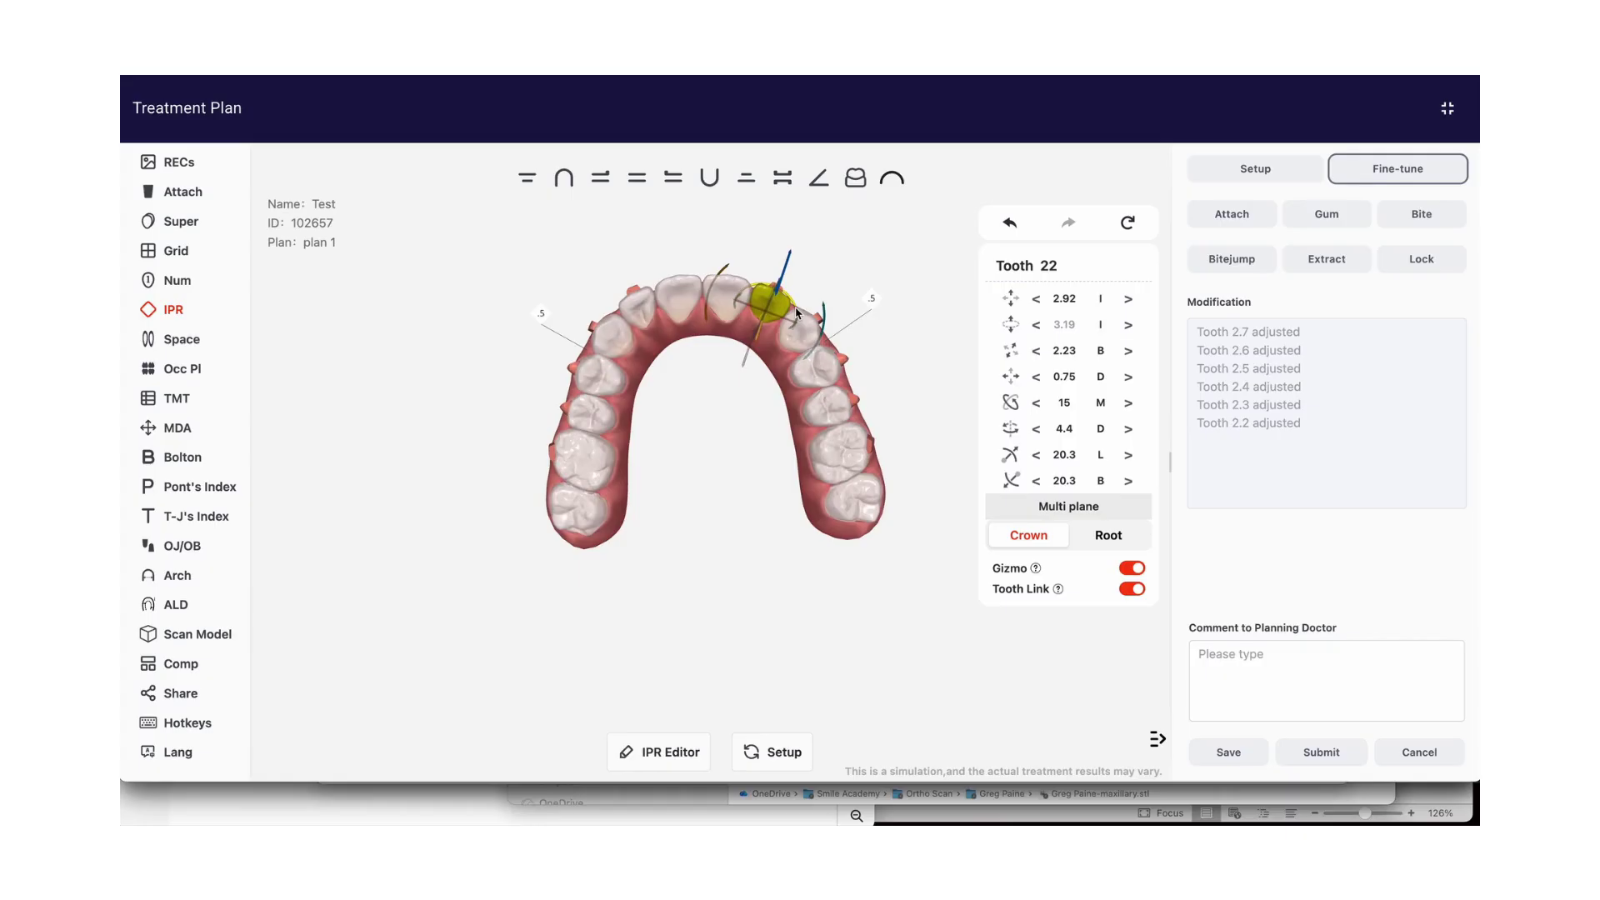
mouse_move(791, 304)
left_mouse_down()
mouse_move(778, 268)
mouse_move(742, 269)
mouse_move(774, 275)
mouse_move(802, 346)
mouse_move(787, 369)
mouse_move(817, 300)
mouse_move(783, 283)
mouse_move(760, 332)
mouse_move(792, 282)
left_mouse_up()
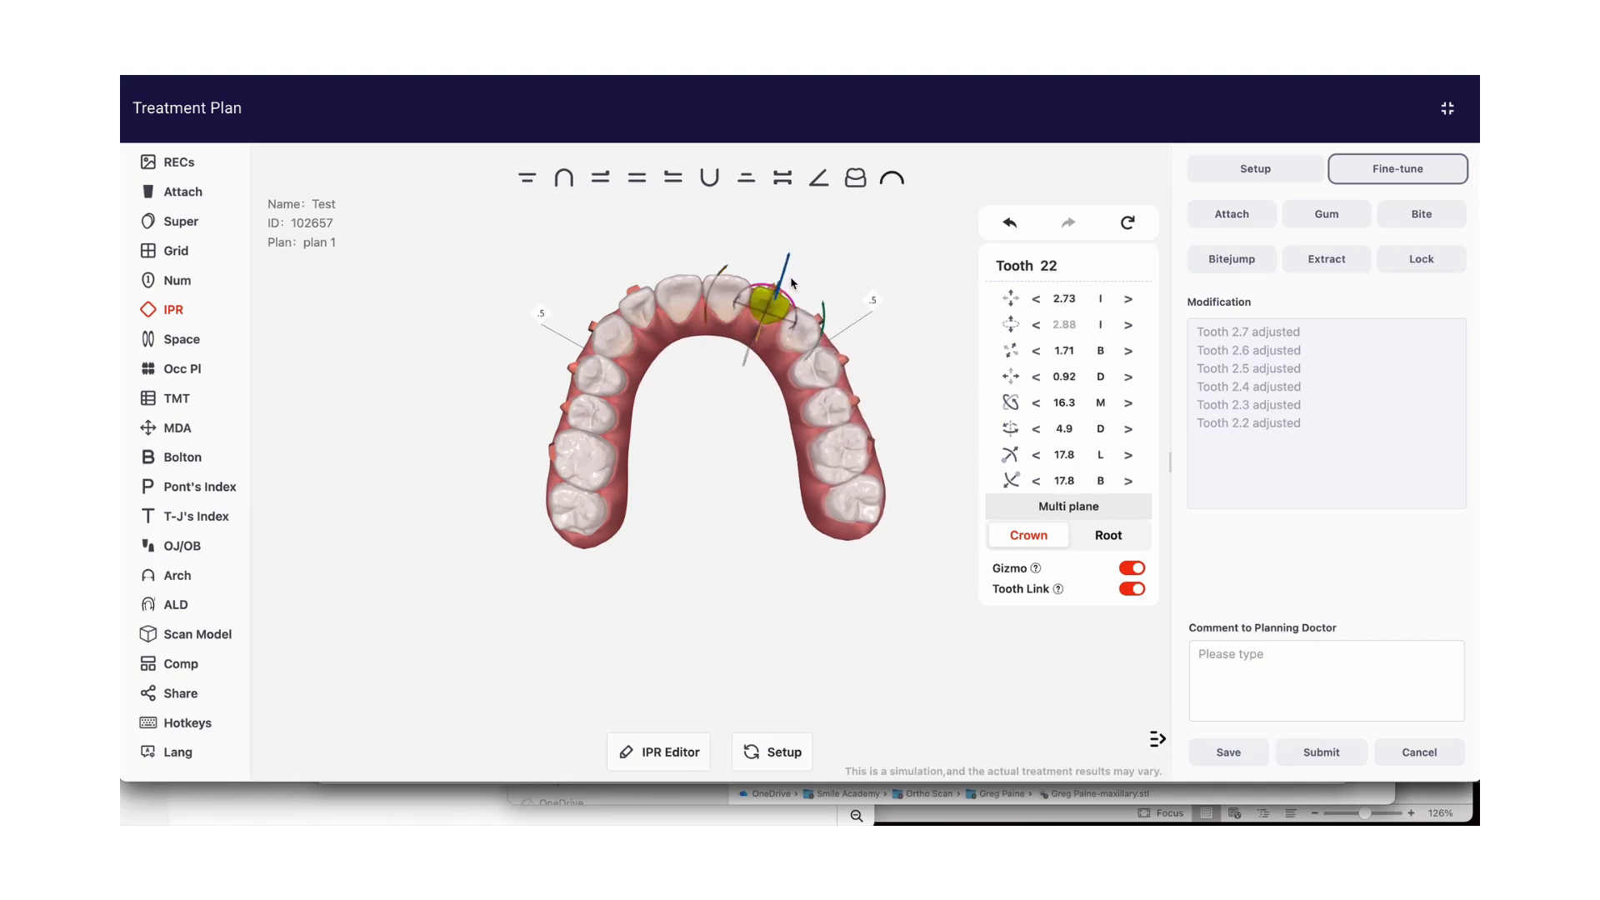
Delete the attachment on tooth 22 and place a rectangular vertical attachment on the neighbouring central incisor, tooth 21
left_click(1218, 217)
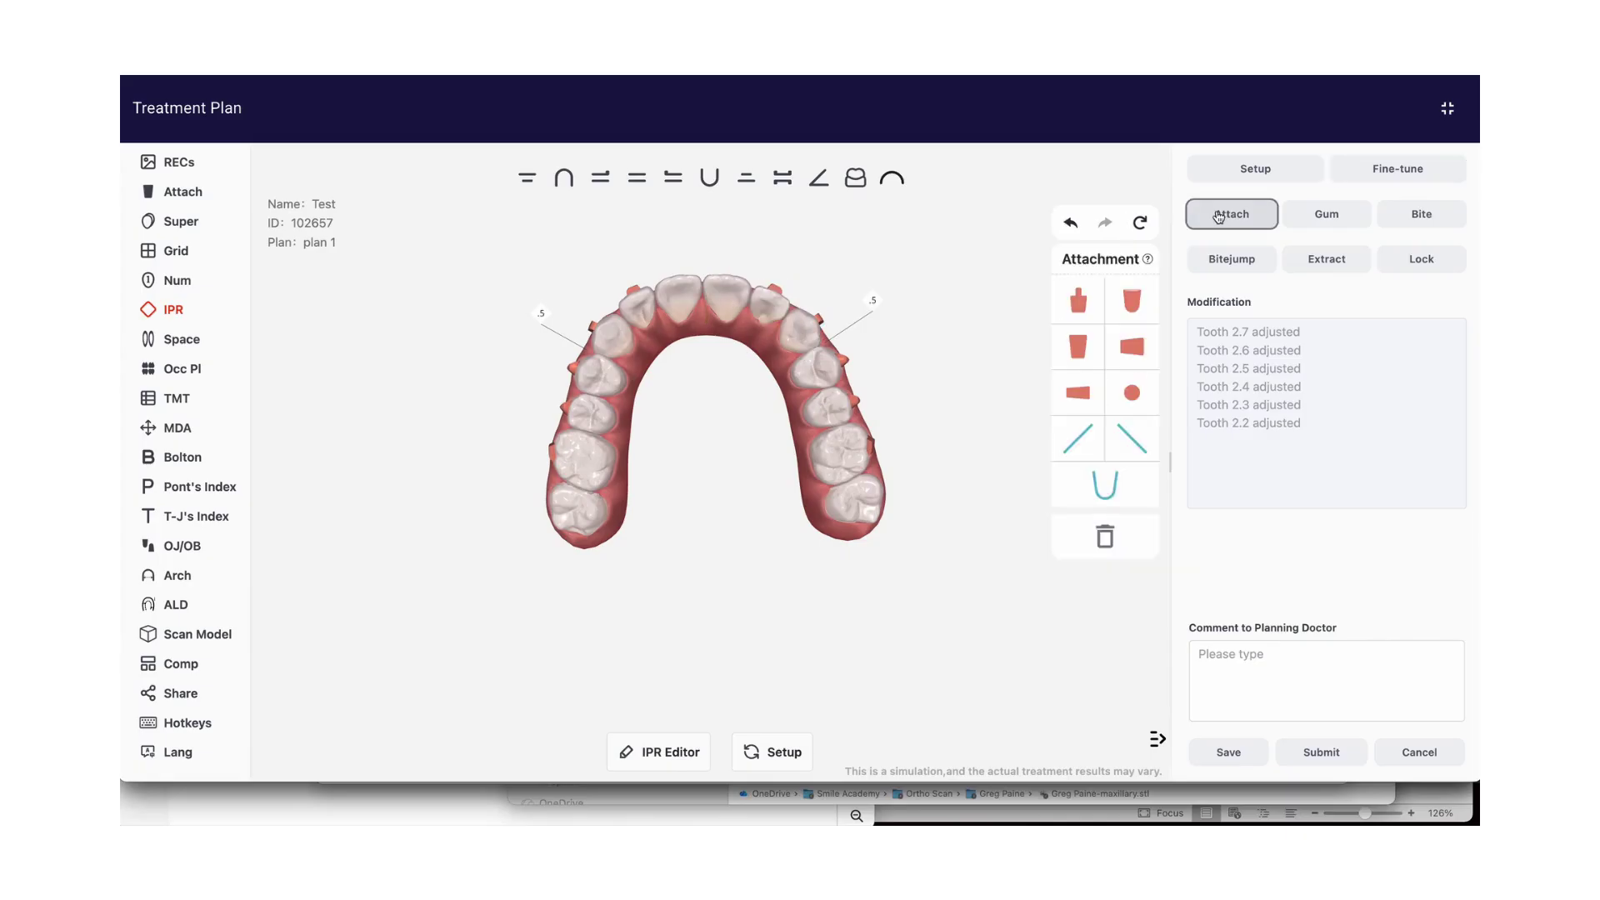
left_click(639, 178)
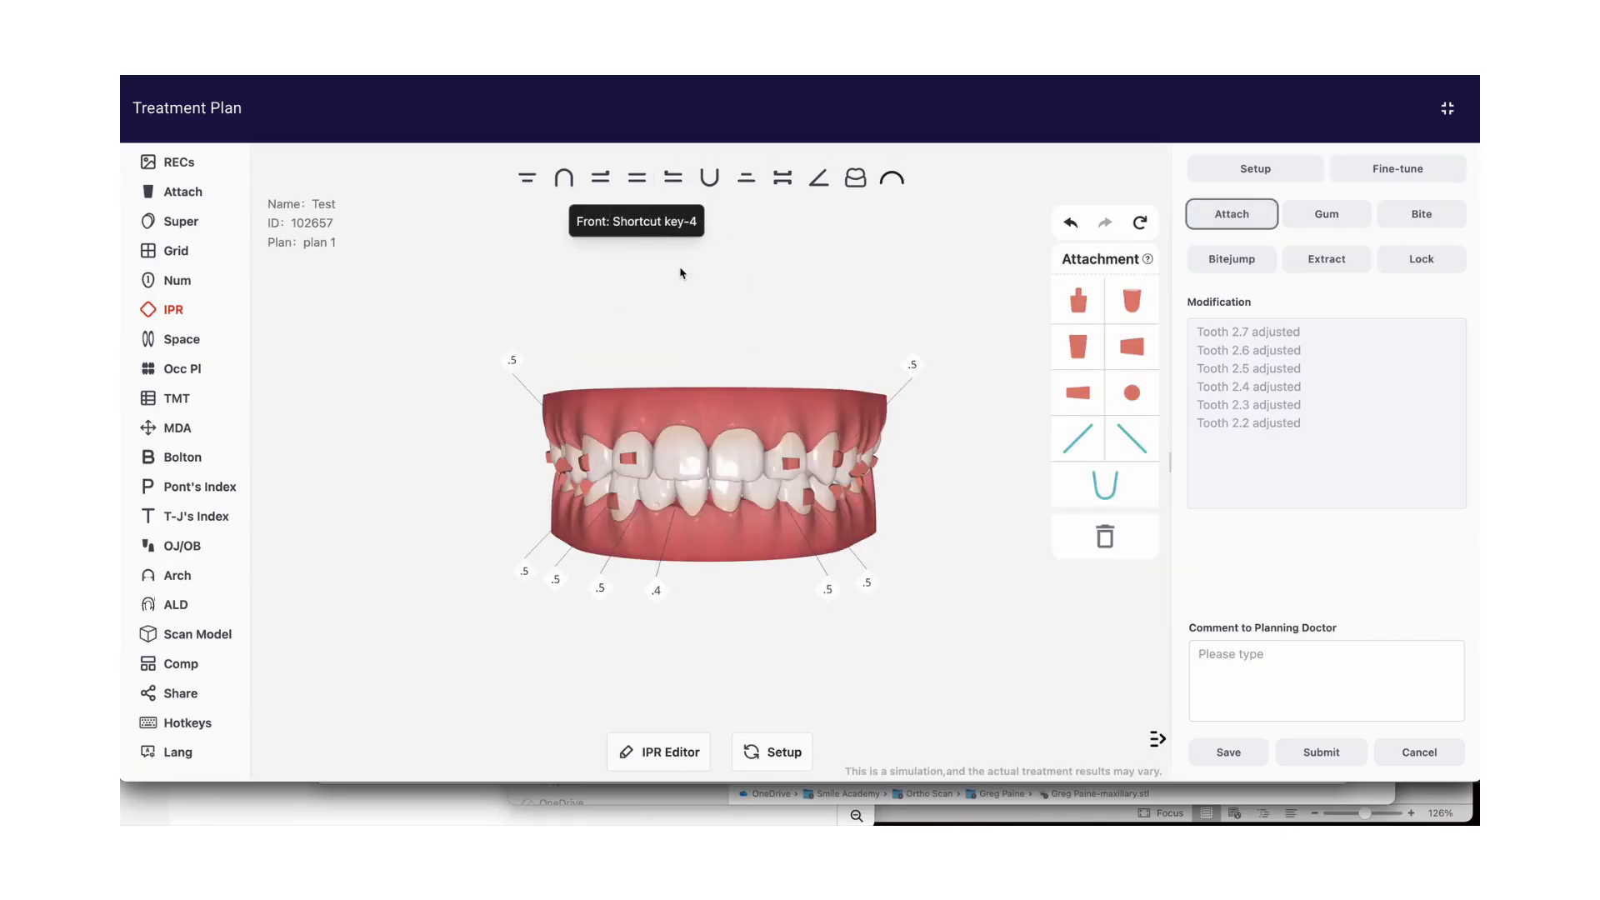
left_click(792, 467)
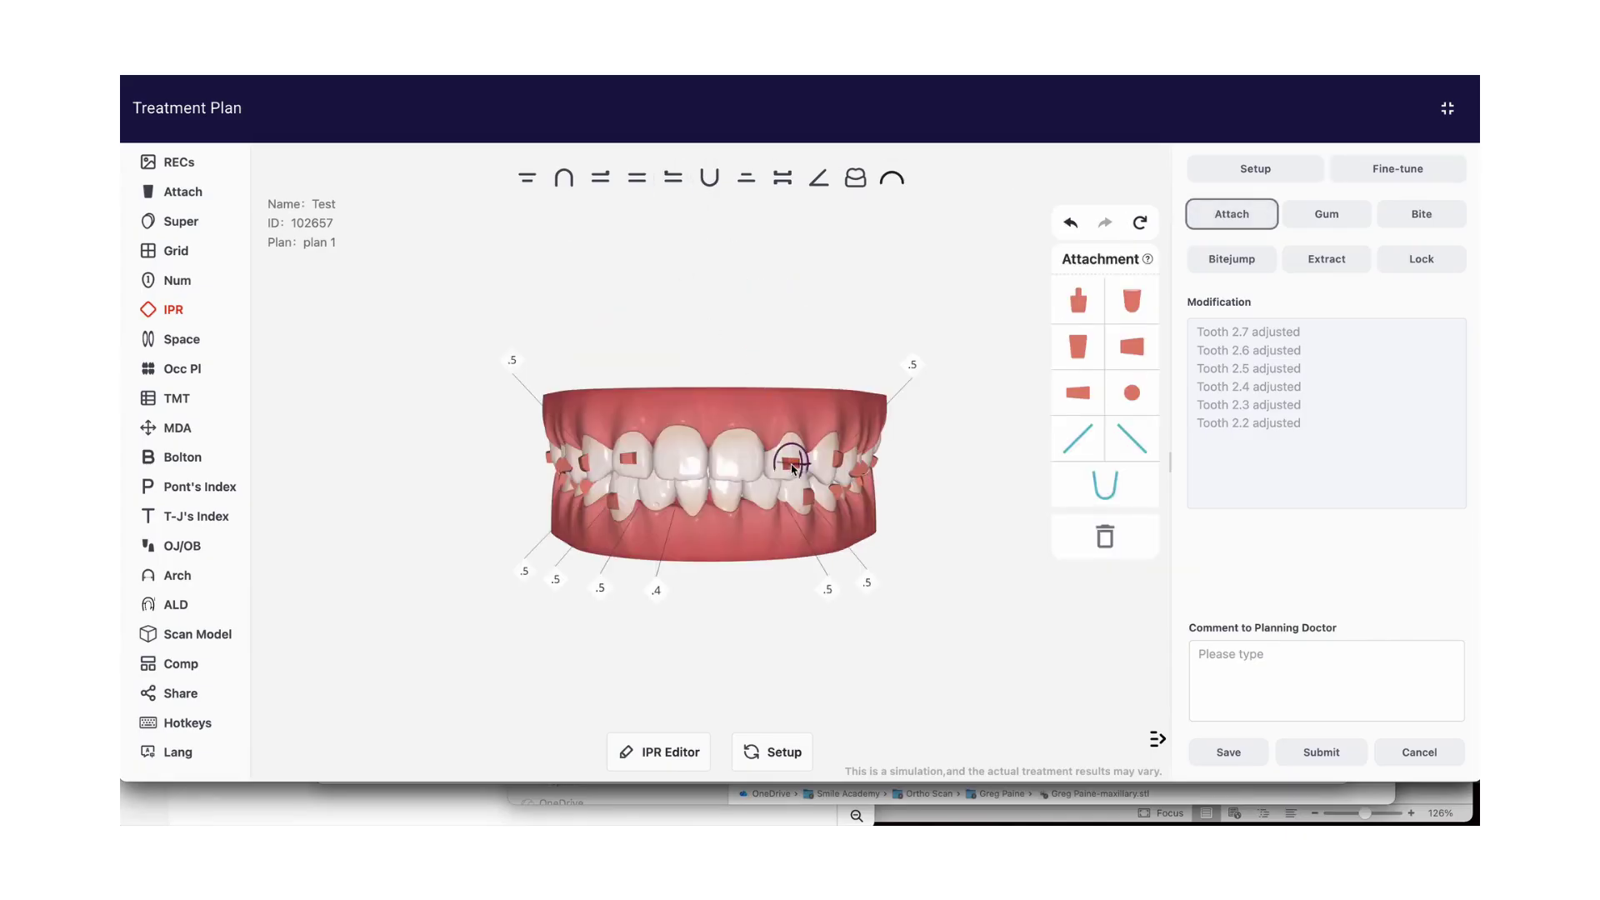
left_click(792, 468)
right_click(793, 469)
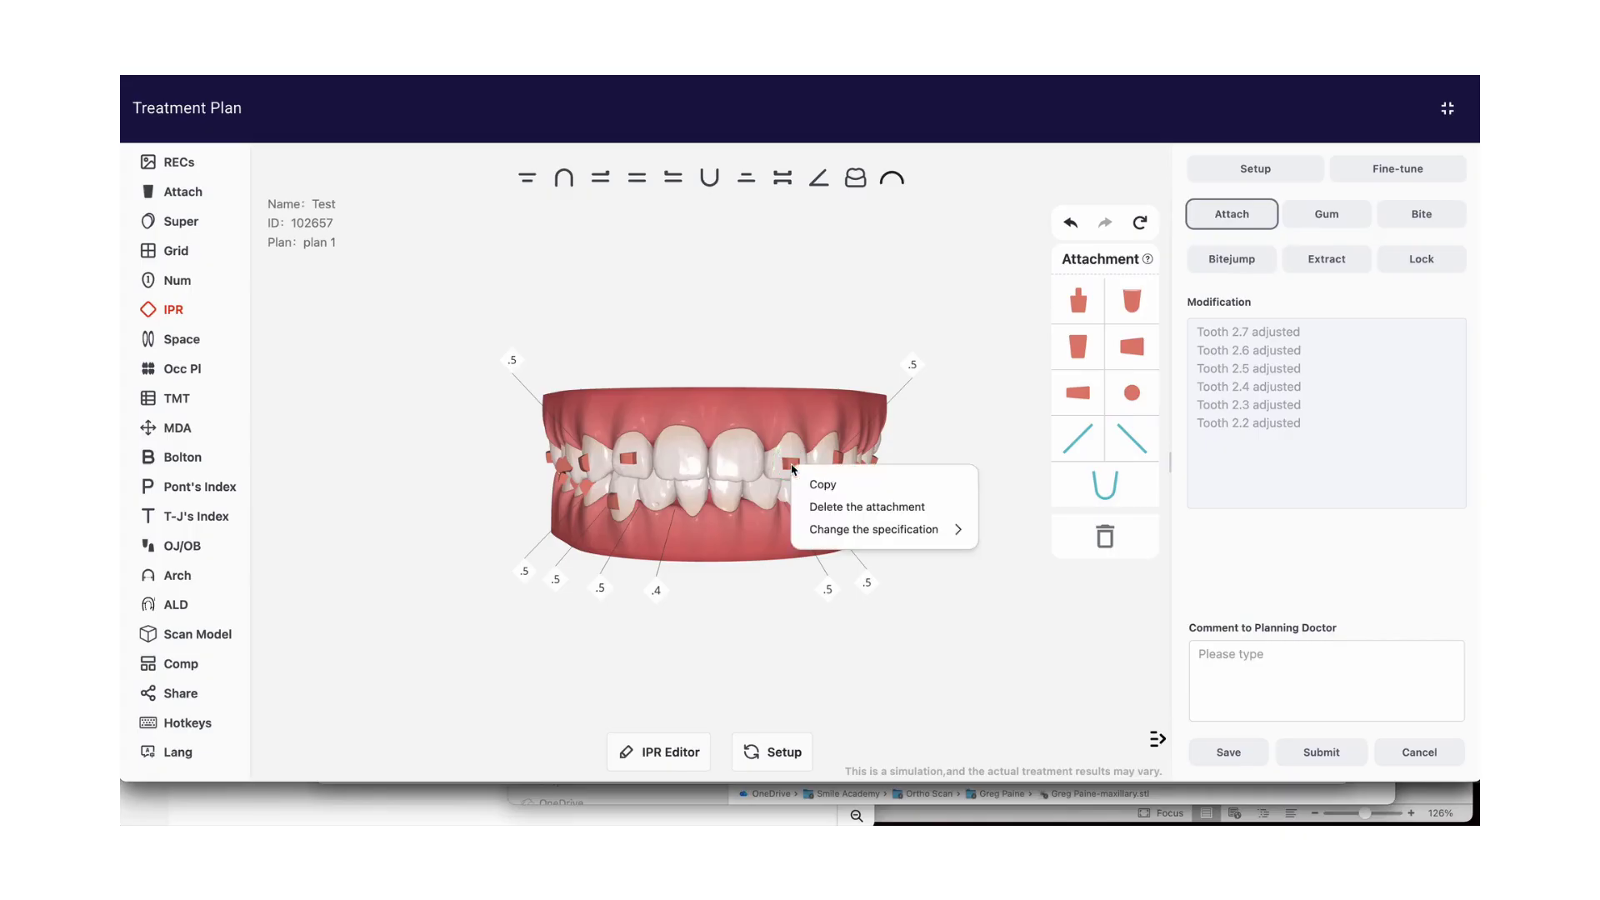
left_click(822, 507)
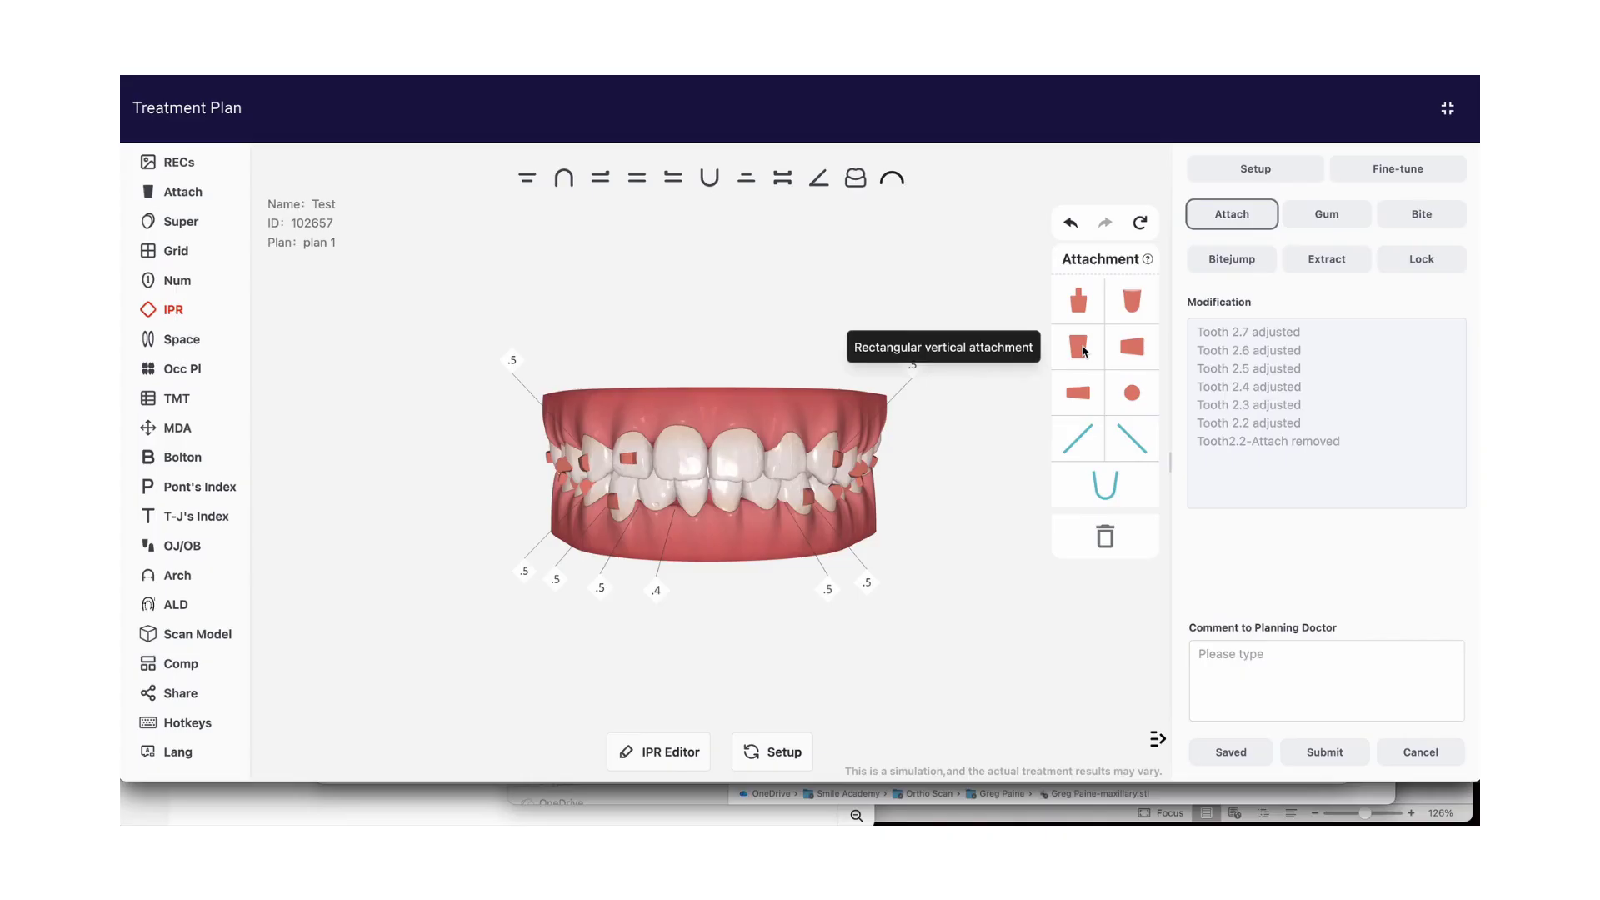
left_click_drag(1080, 349, 738, 457)
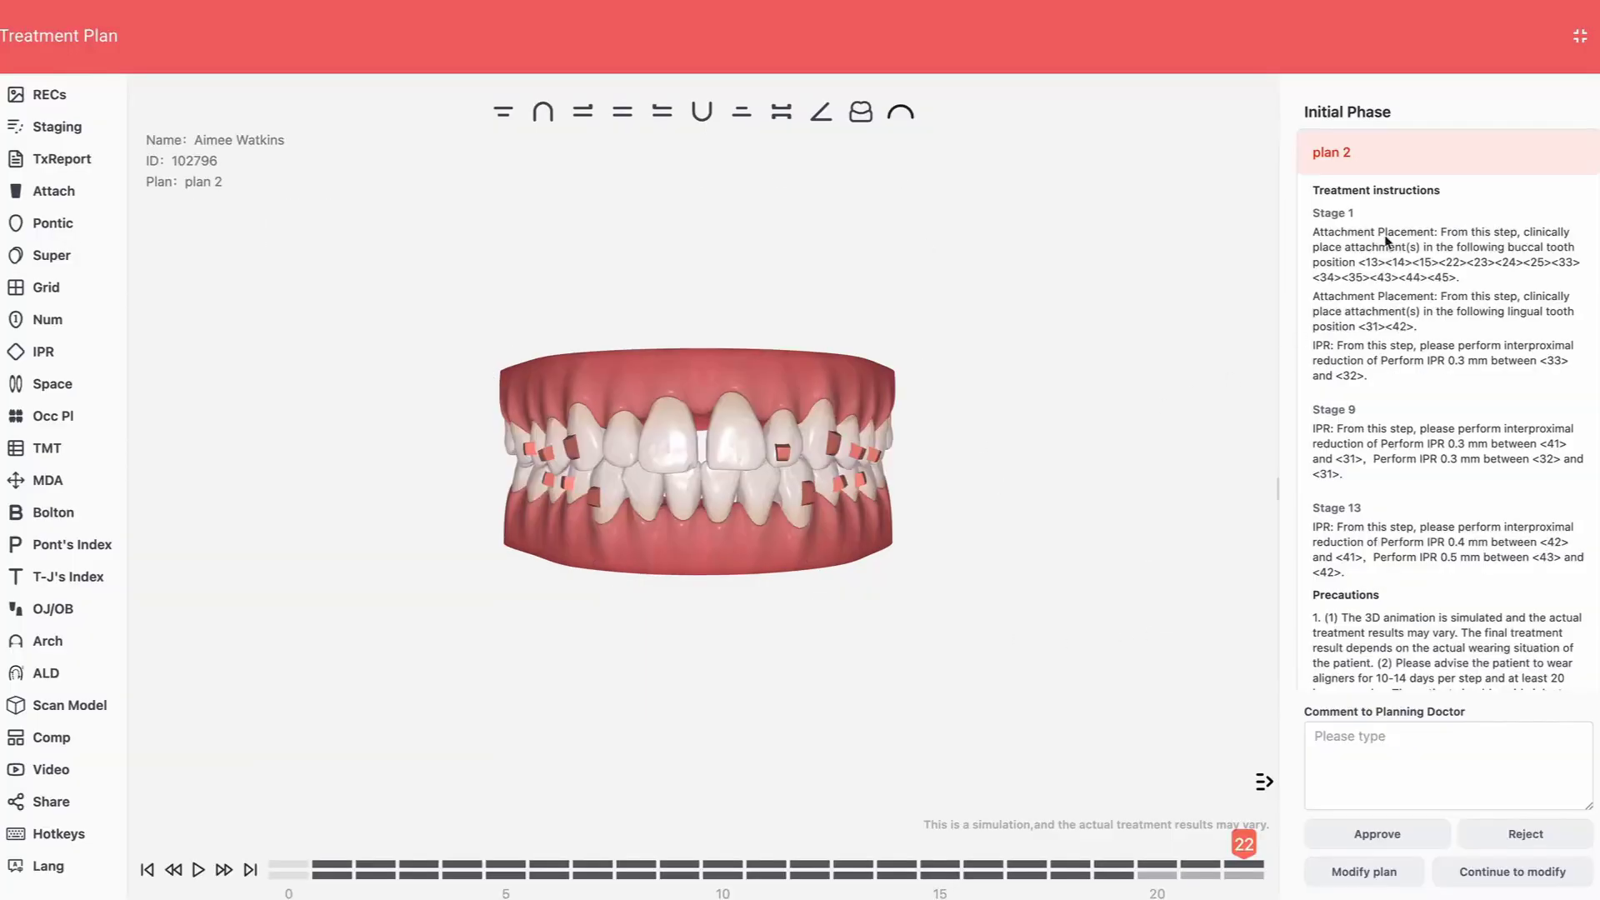
Compare rejected plan 1 side by side with plan 2, both at final stage 22, and switch plan 2 to the maxillary view
left_click(1405, 154)
left_click(1392, 154)
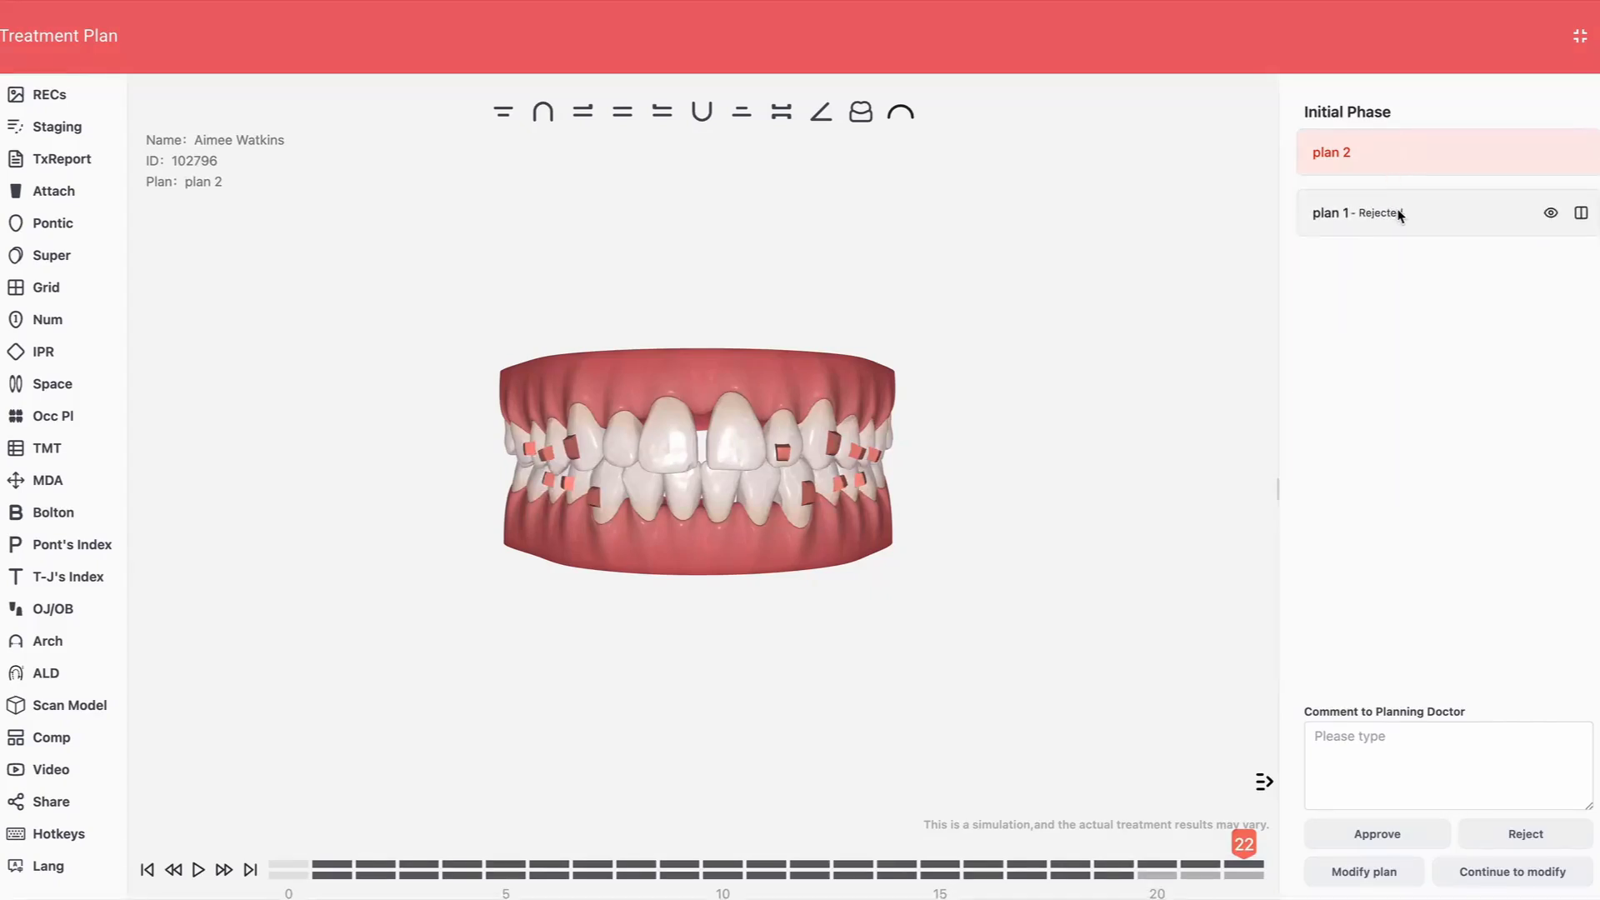
left_click(1582, 213)
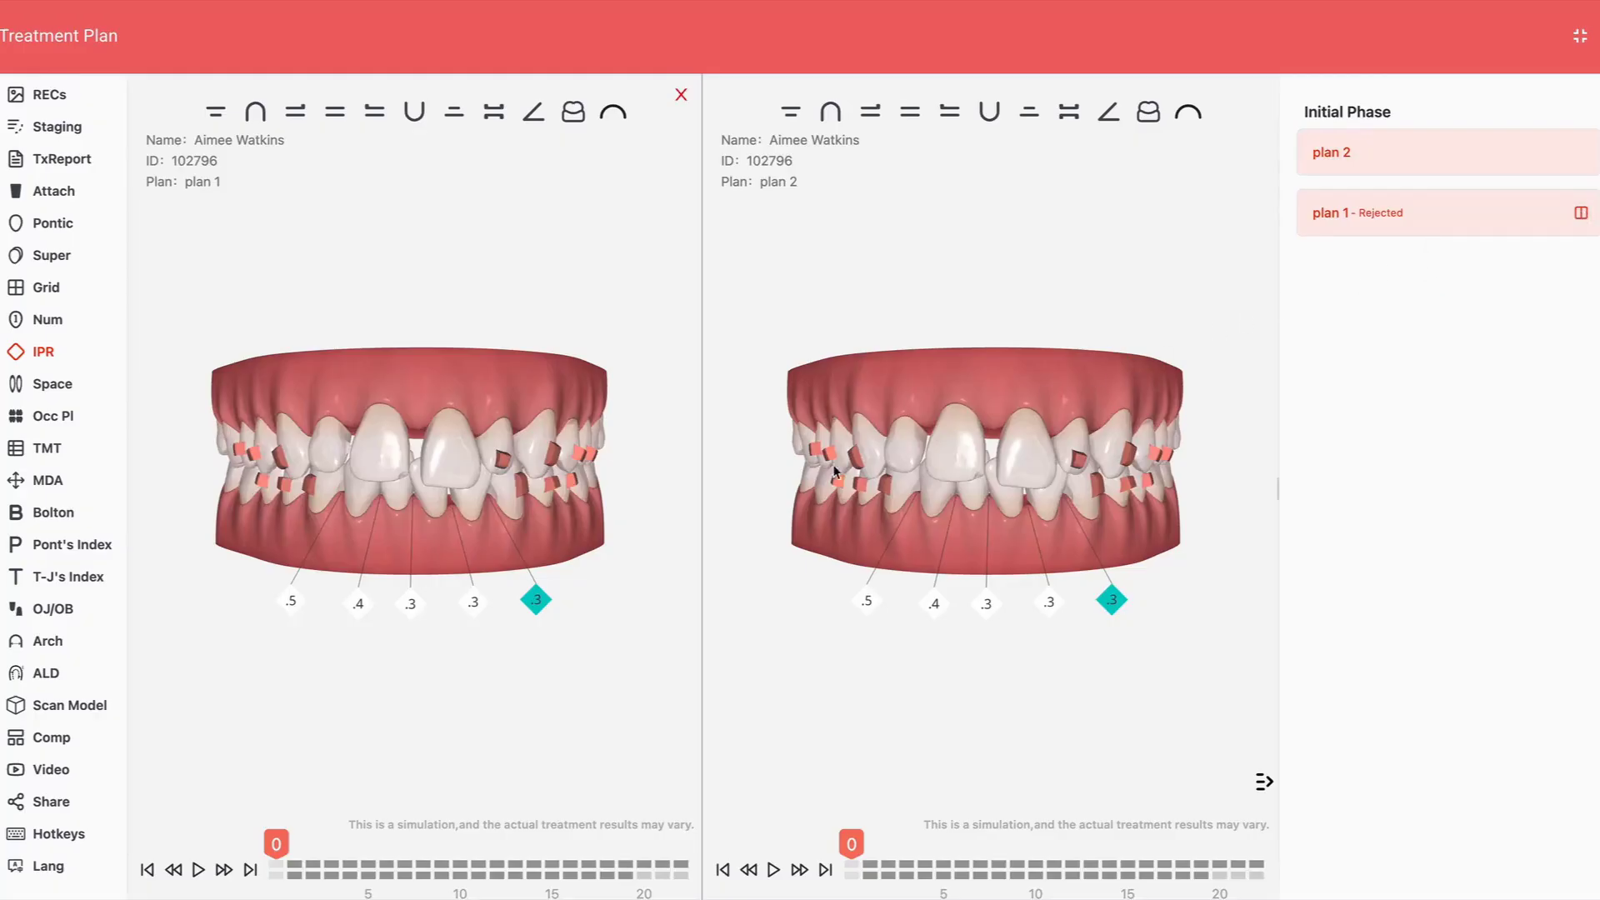
left_click(250, 870)
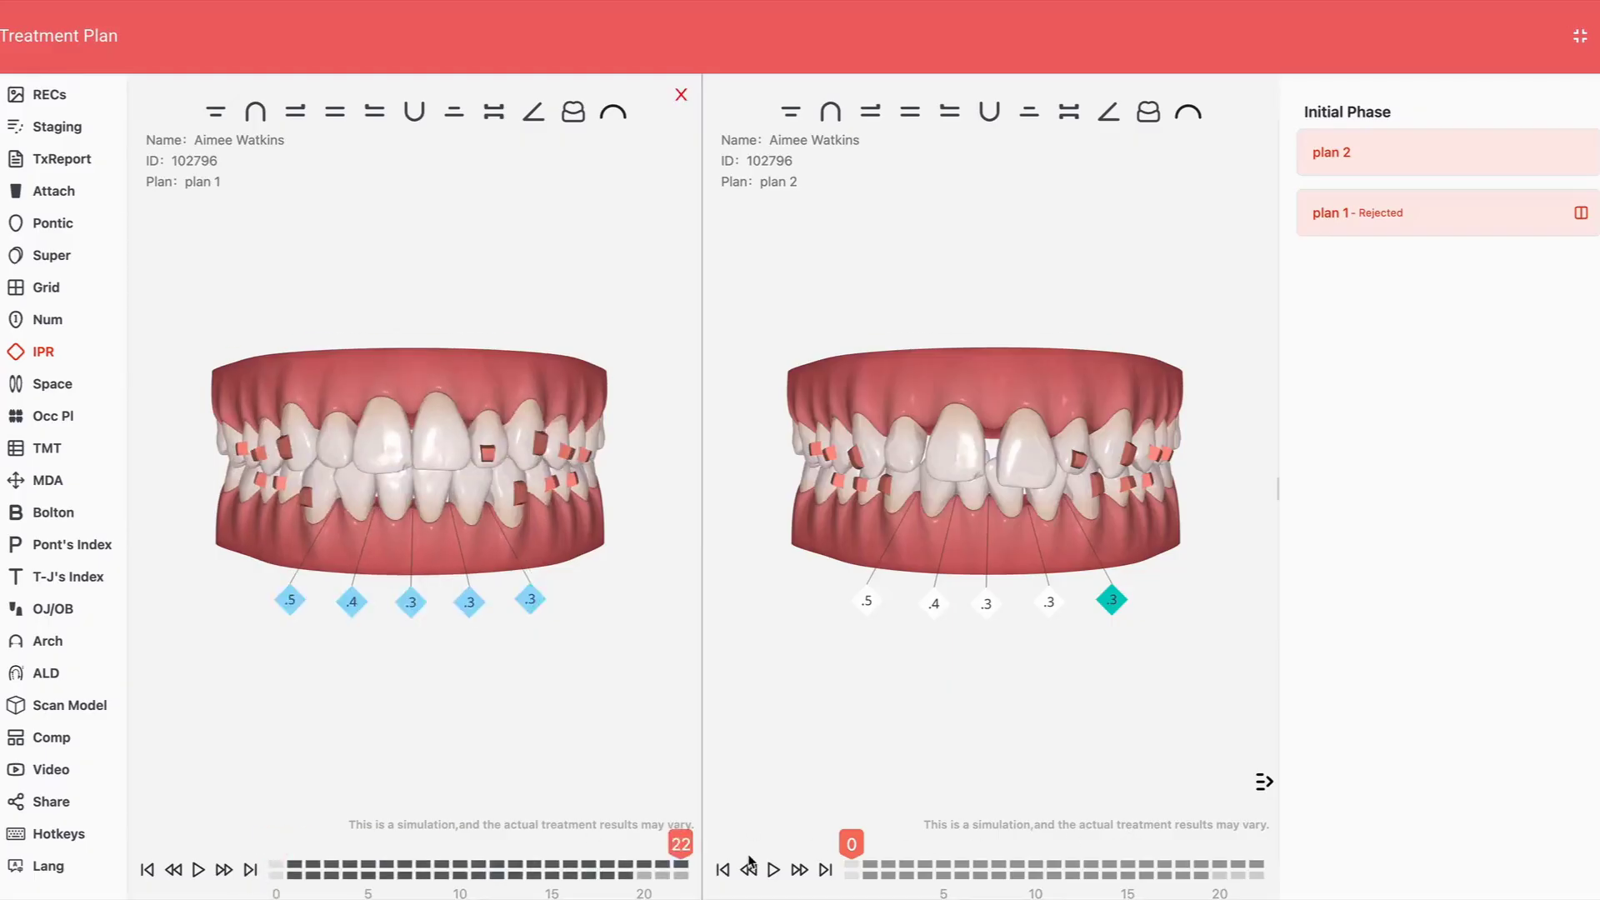
left_click(825, 869)
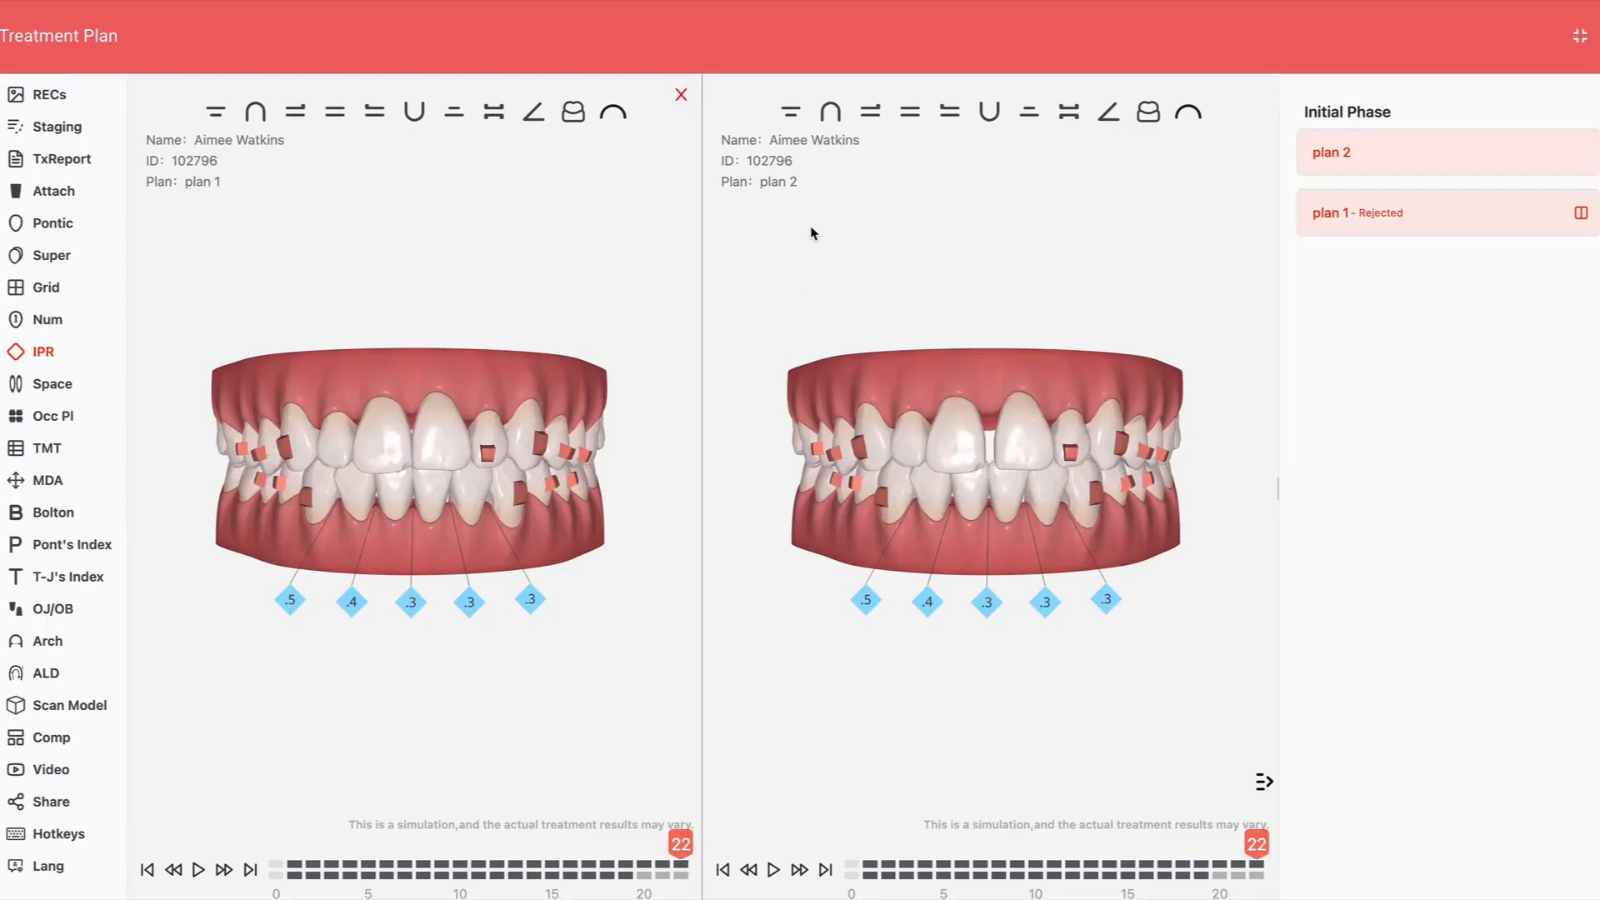
left_click(831, 111)
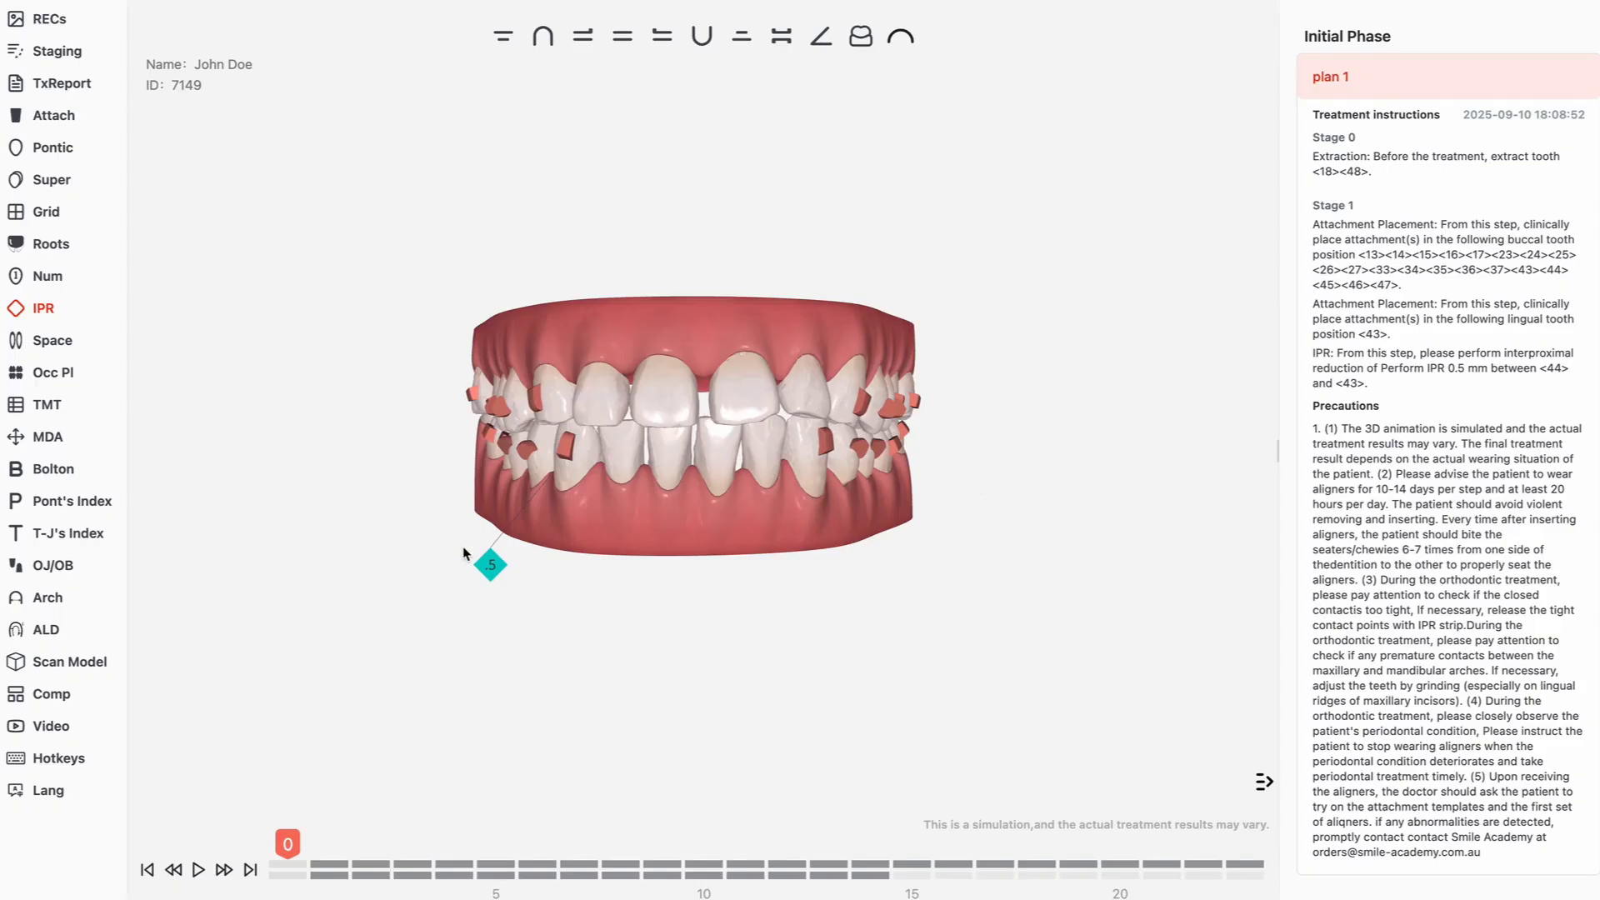
Display the roots with semitransparent bone, play the treatment simulation, and inspect the root positions from both lateral sides
left_click(45, 249)
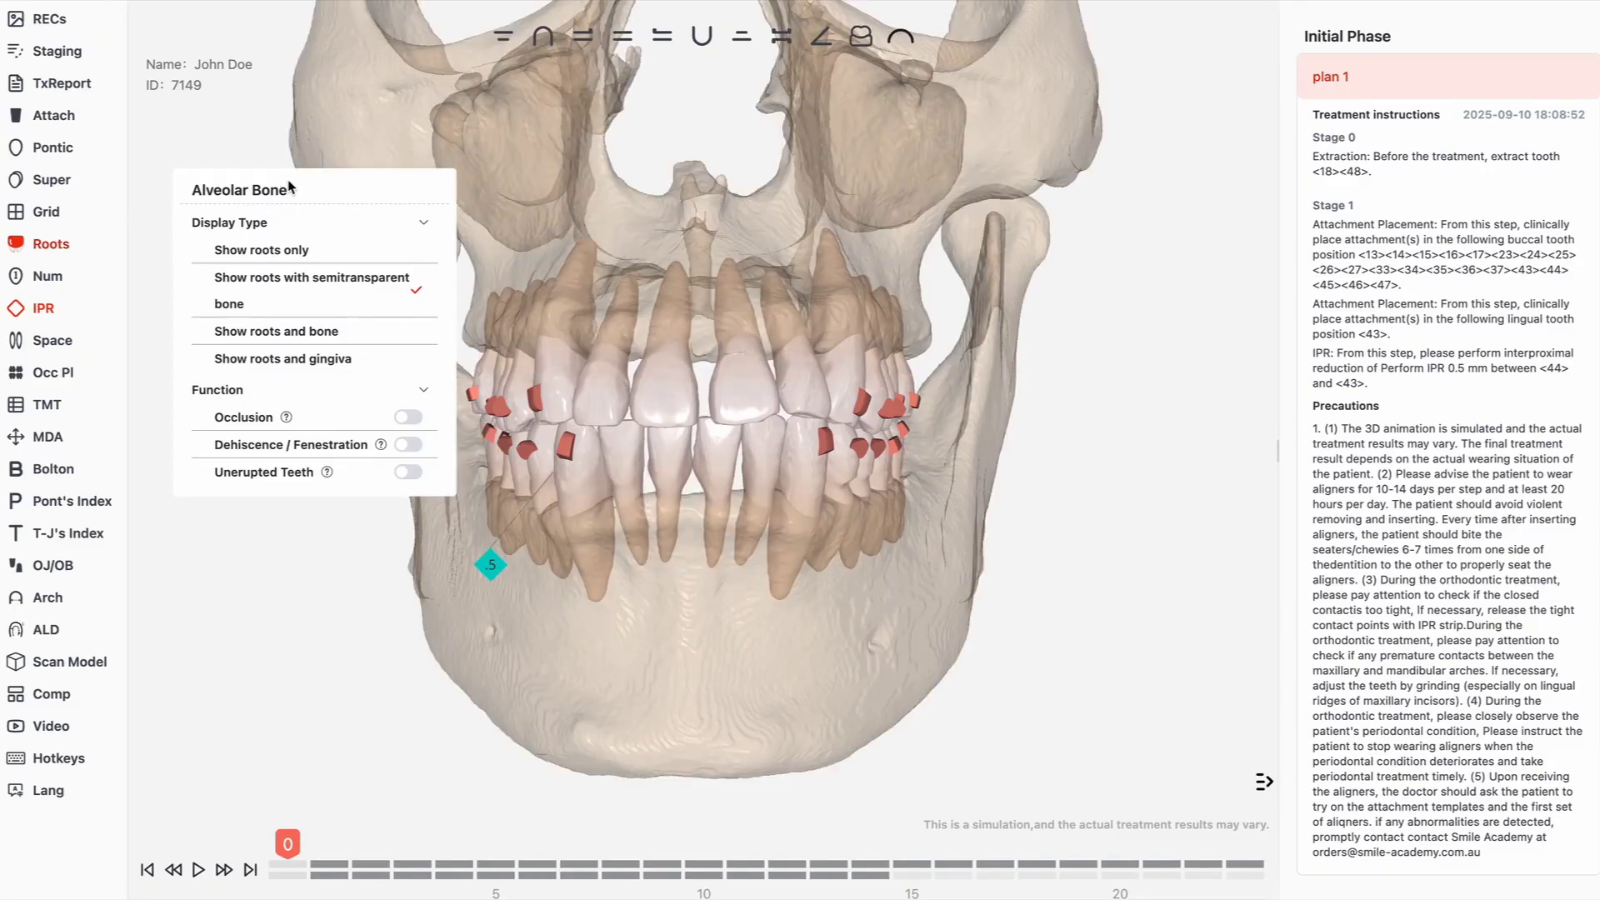
left_click_drag(293, 189, 1164, 481)
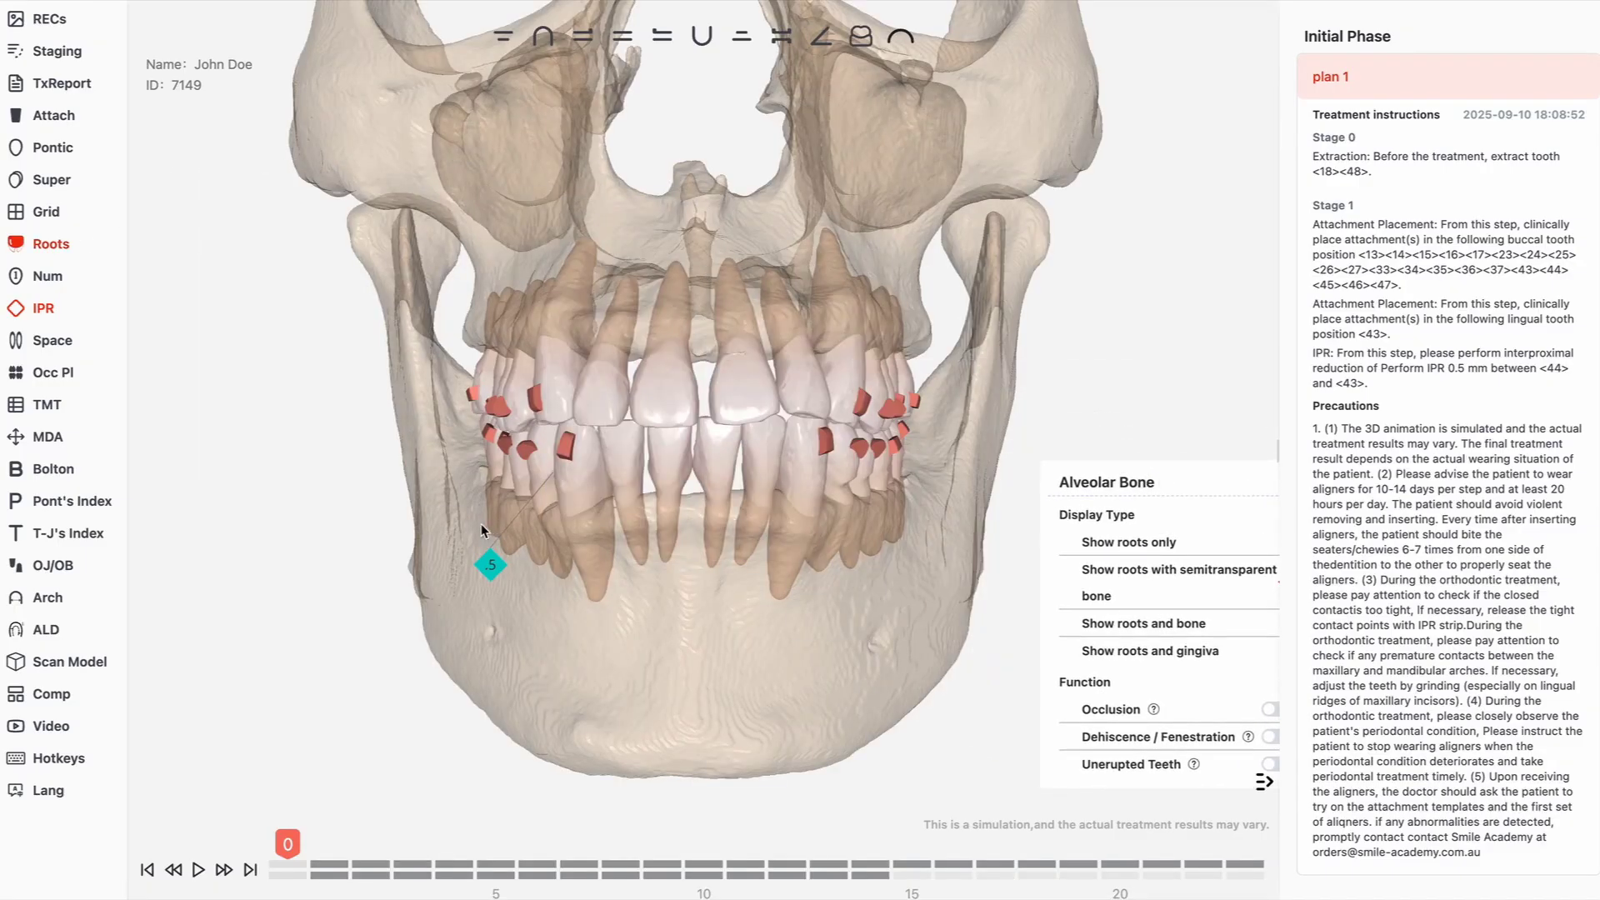
left_click(198, 869)
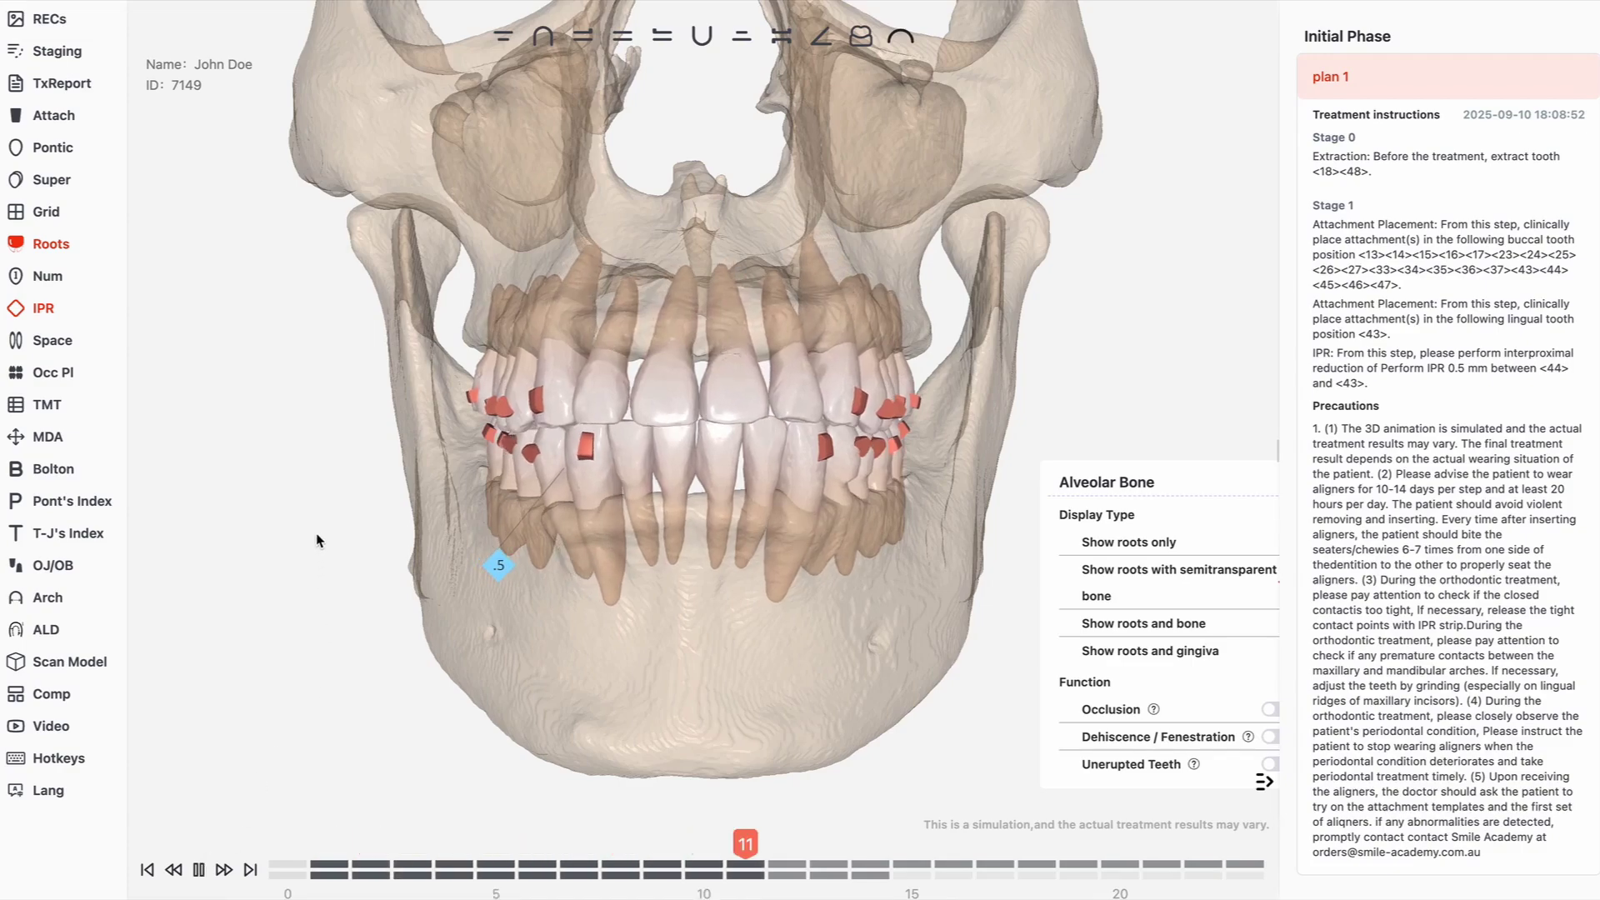
left_click_drag(309, 505, 538, 517)
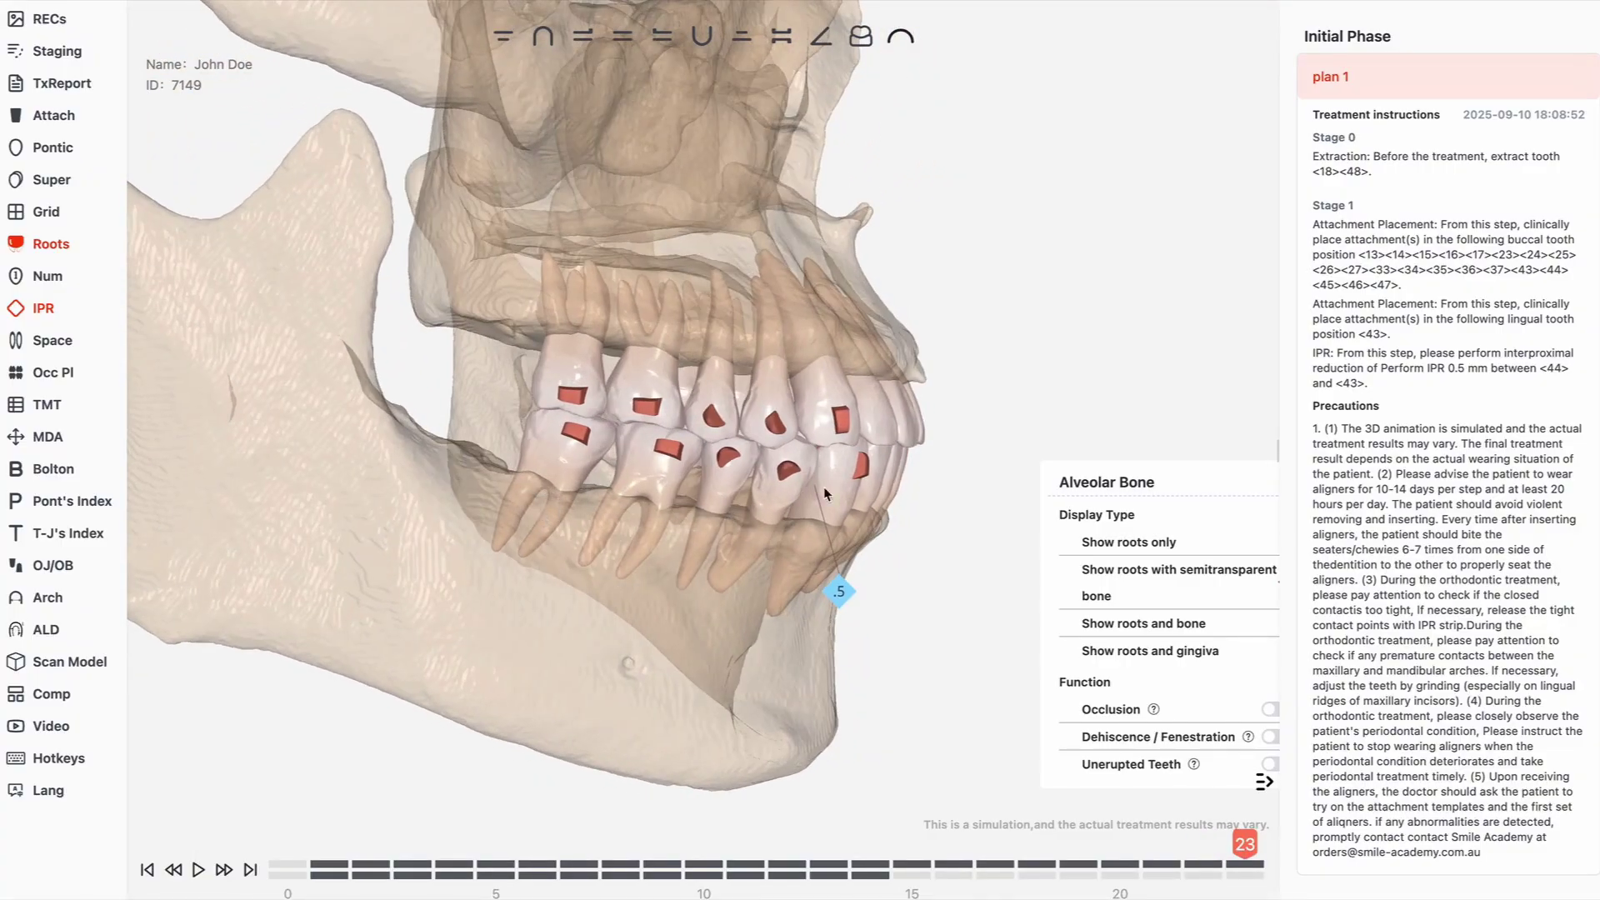
left_click_drag(964, 507, 502, 531)
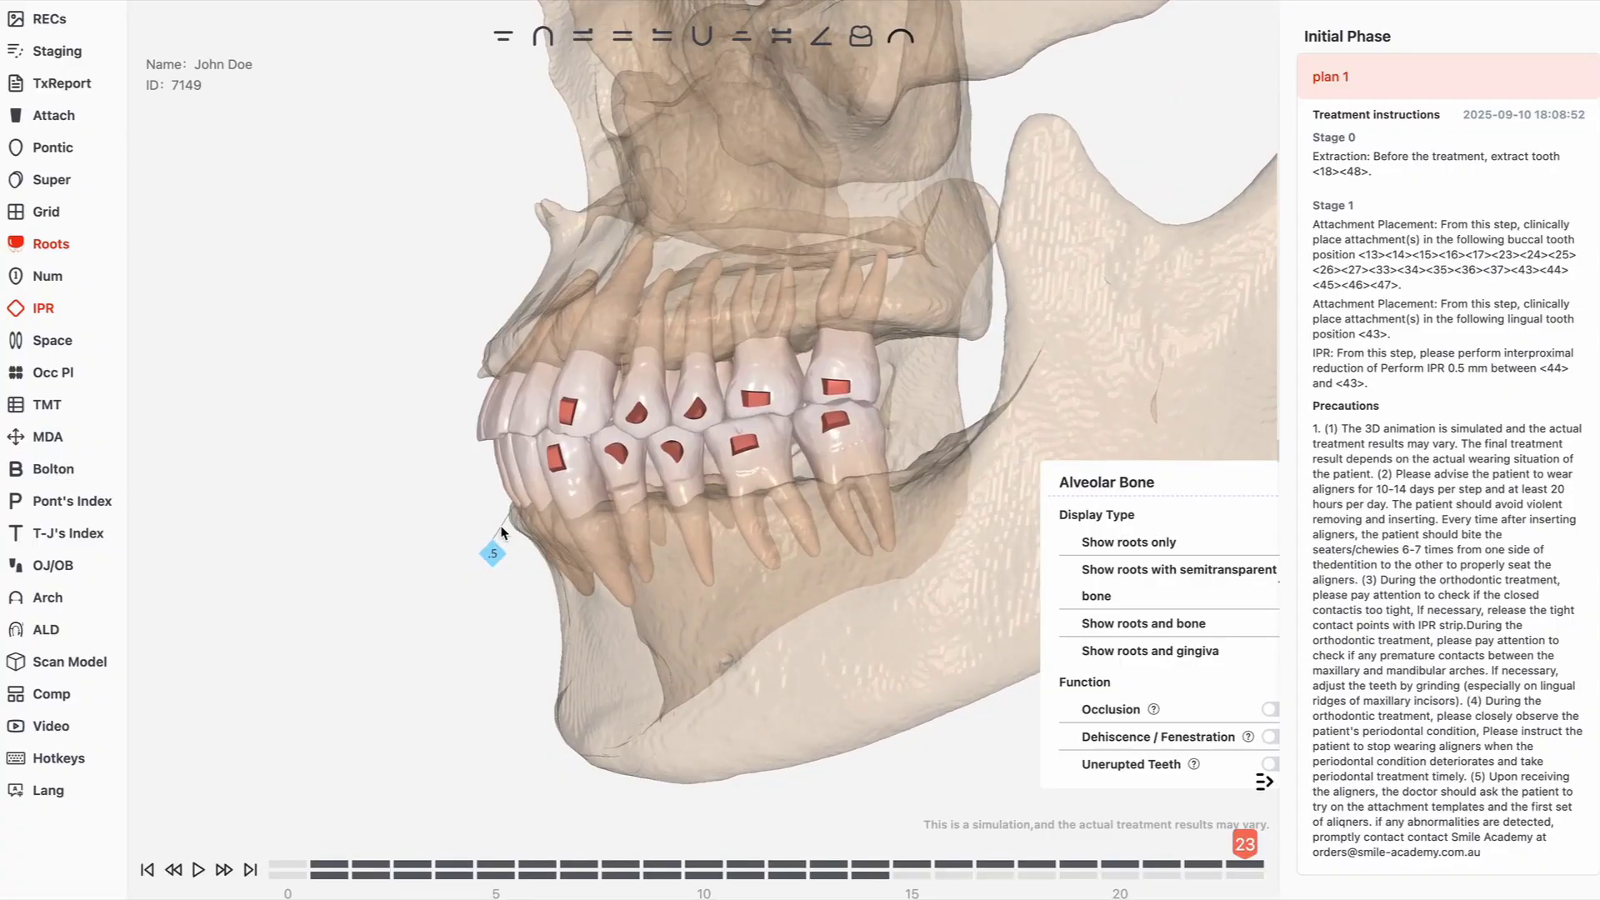